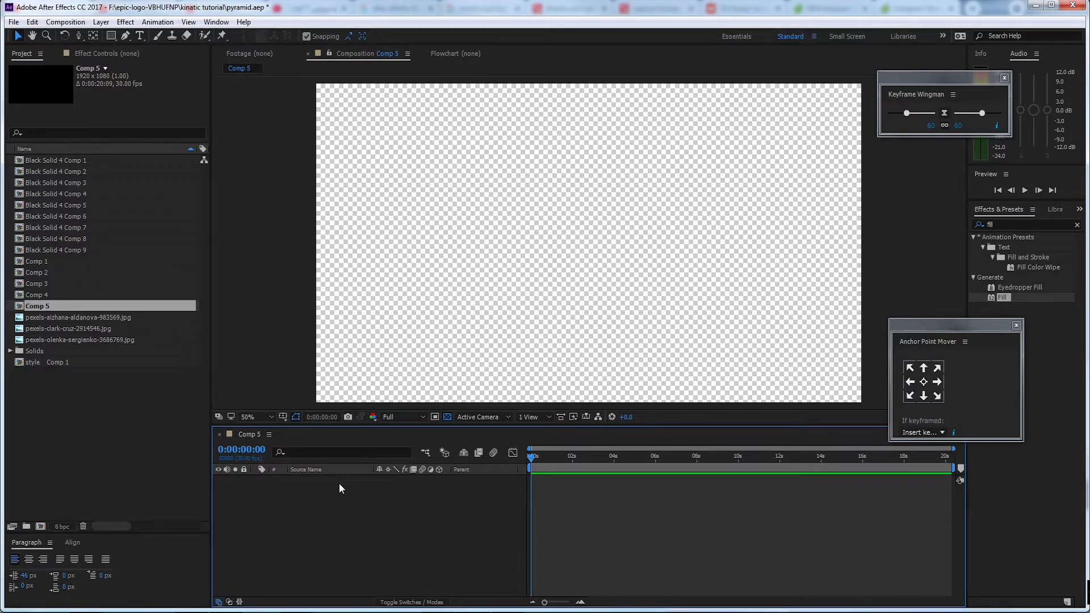
Add a white 1920 x 1080 px solid to Comp 5 as its background layer
right_click(339, 483)
mouse_move(386, 498)
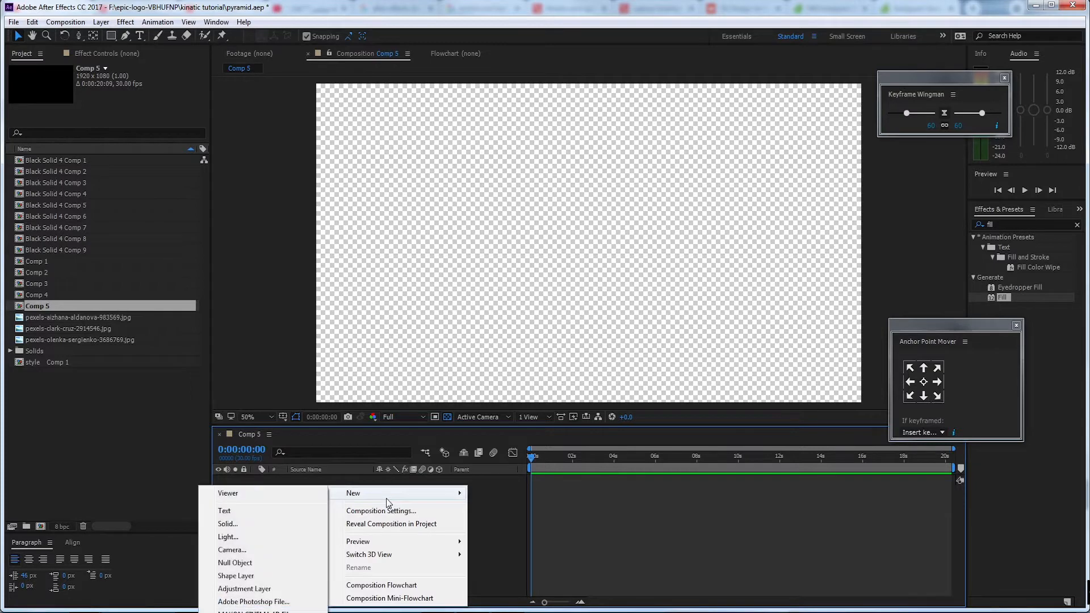
left_click(275, 523)
left_click_drag(476, 142, 557, 117)
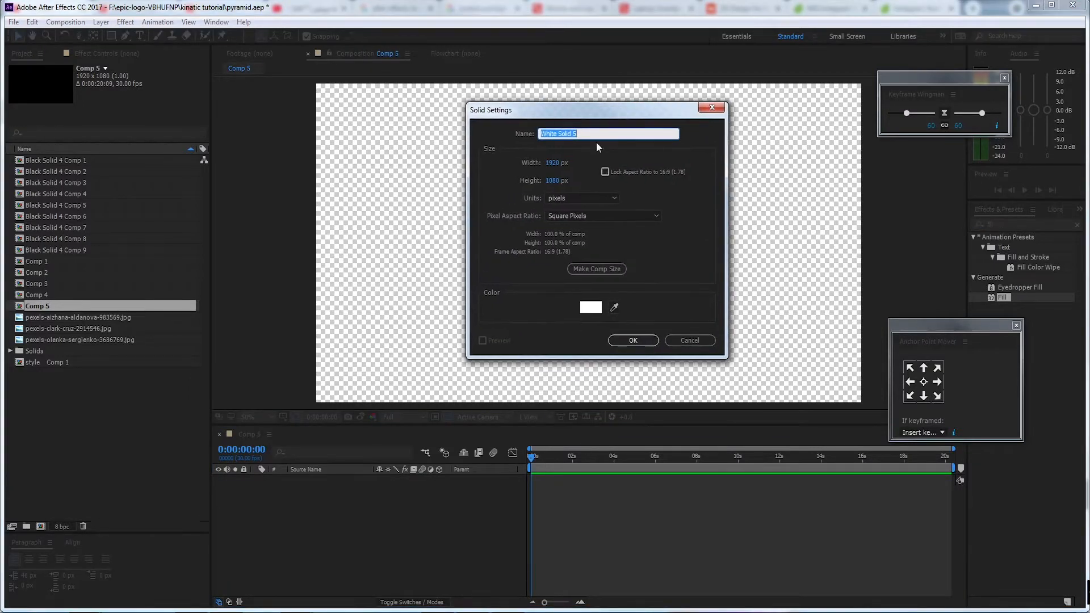
left_click(634, 340)
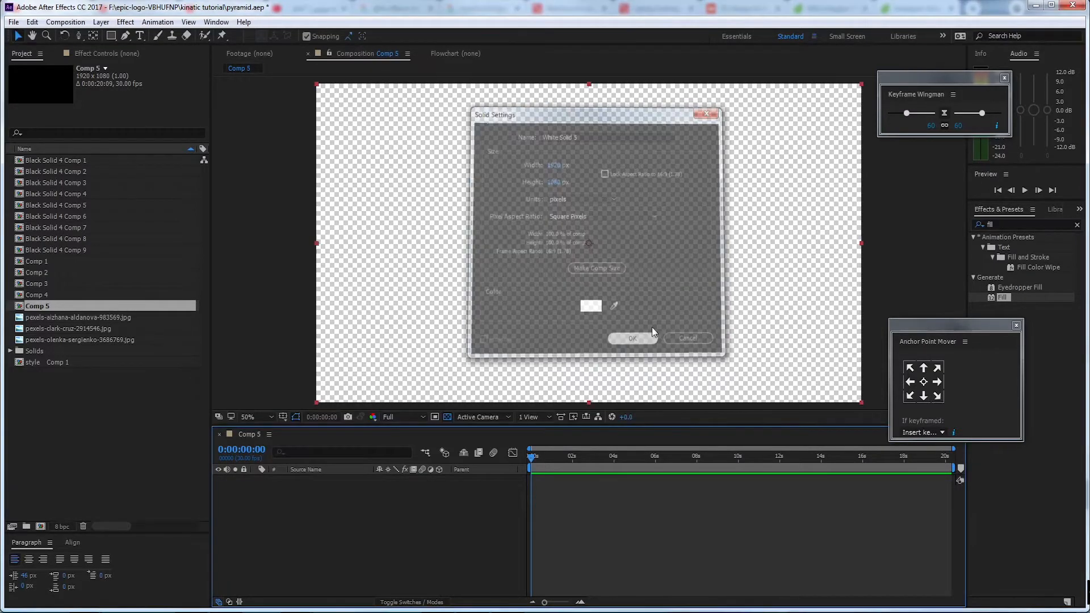
left_click(351, 511)
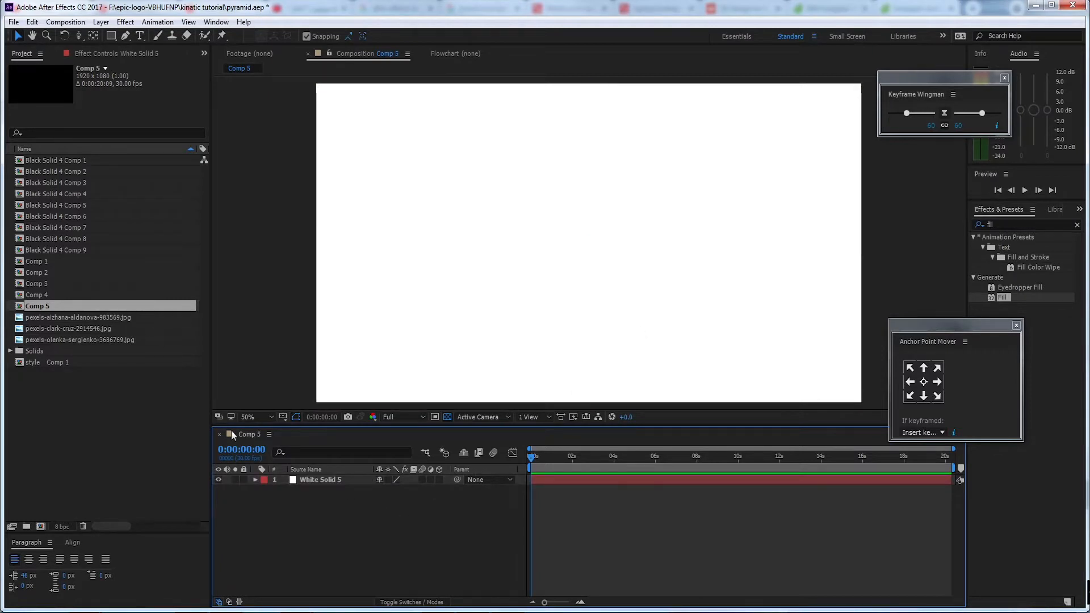
Create a new composition, Comp 6, with a width and height of 1000 px
left_click(41, 526)
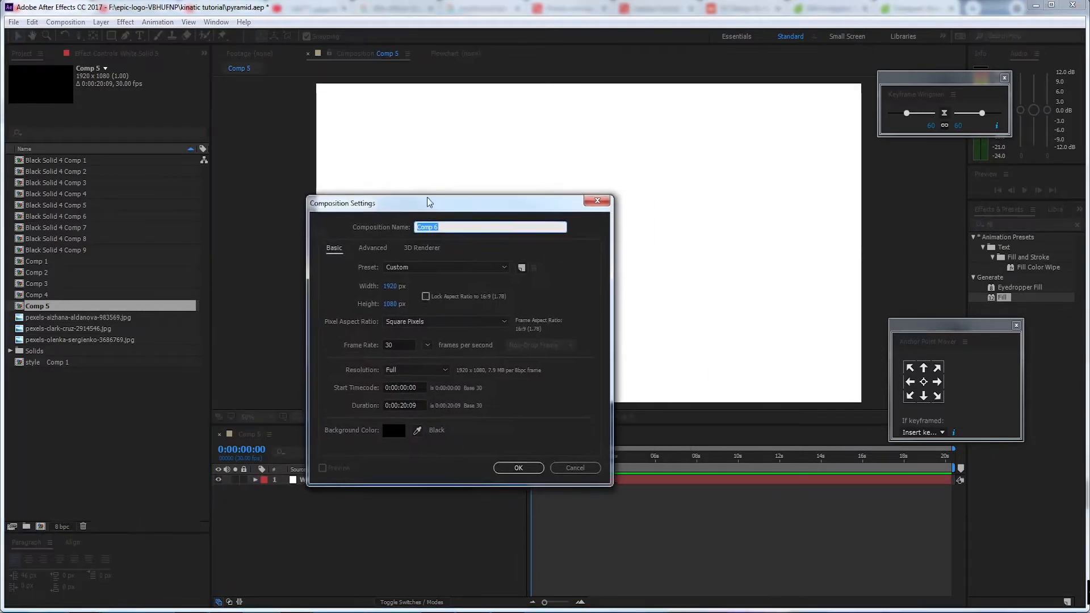
left_click_drag(429, 202, 427, 192)
left_click(397, 276)
type("1")
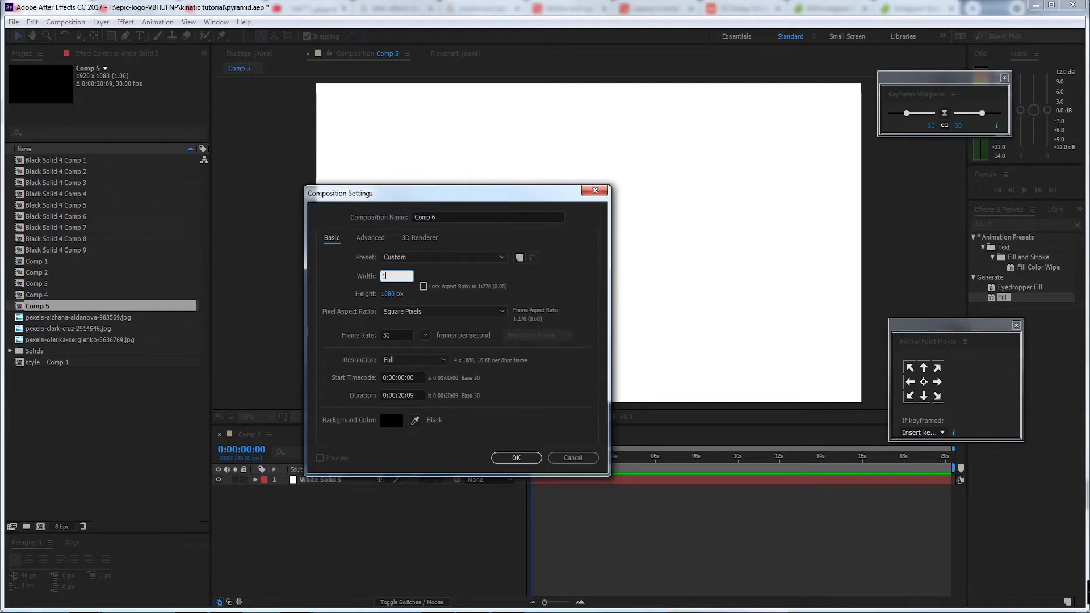
type("000")
left_click_drag(386, 295, 450, 306)
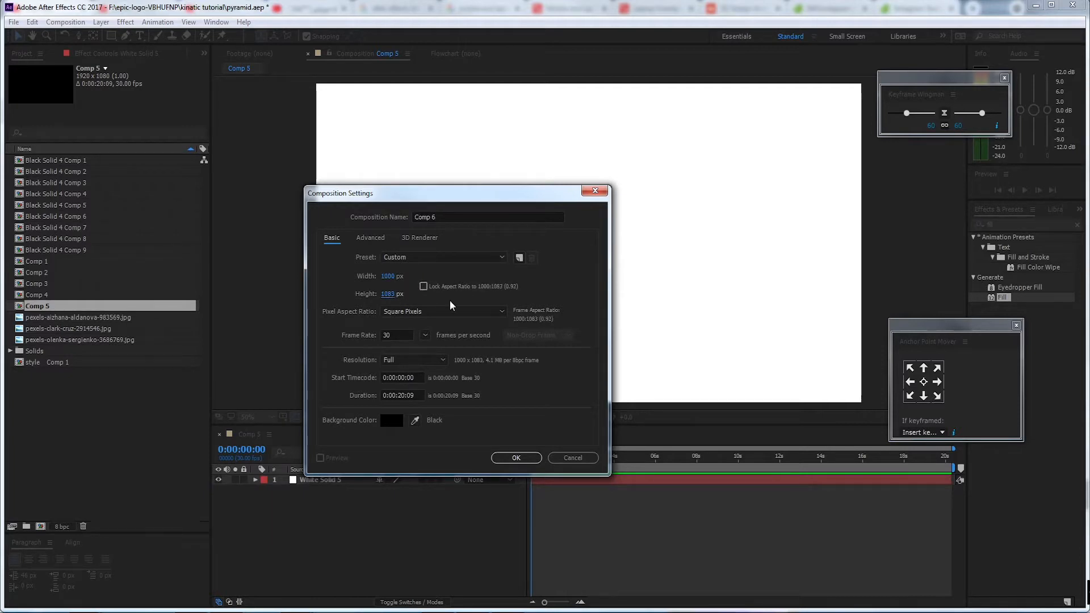
type("1000")
left_click(561, 283)
left_click_drag(461, 193, 530, 155)
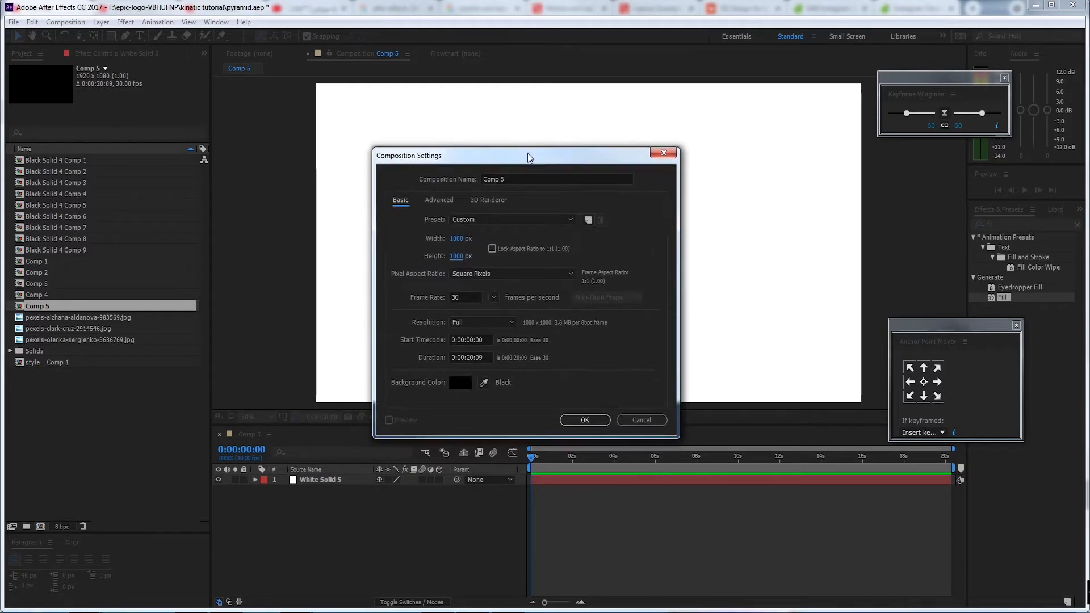
left_click(585, 420)
Show the rulers and the title/action safe overlay in the Comp 6 viewer
left_click_drag(645, 235, 623, 226)
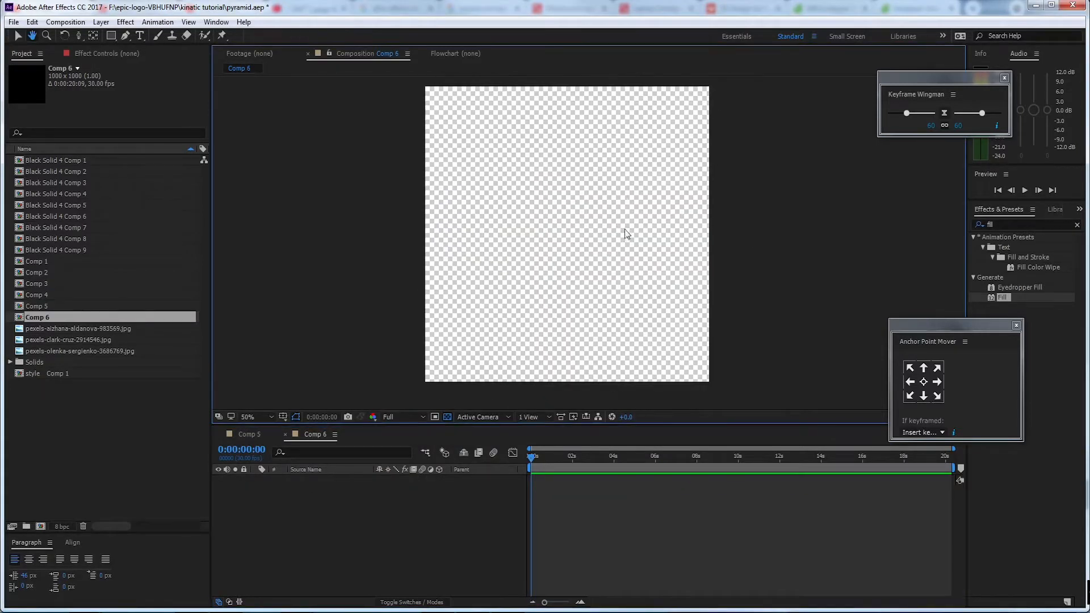
left_click(297, 416)
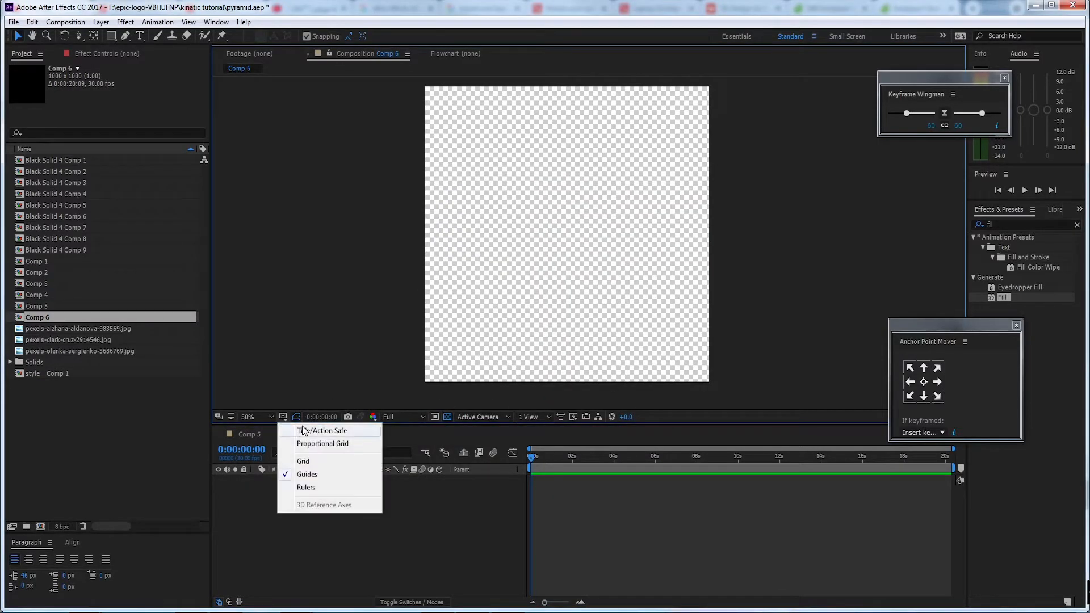
left_click(347, 489)
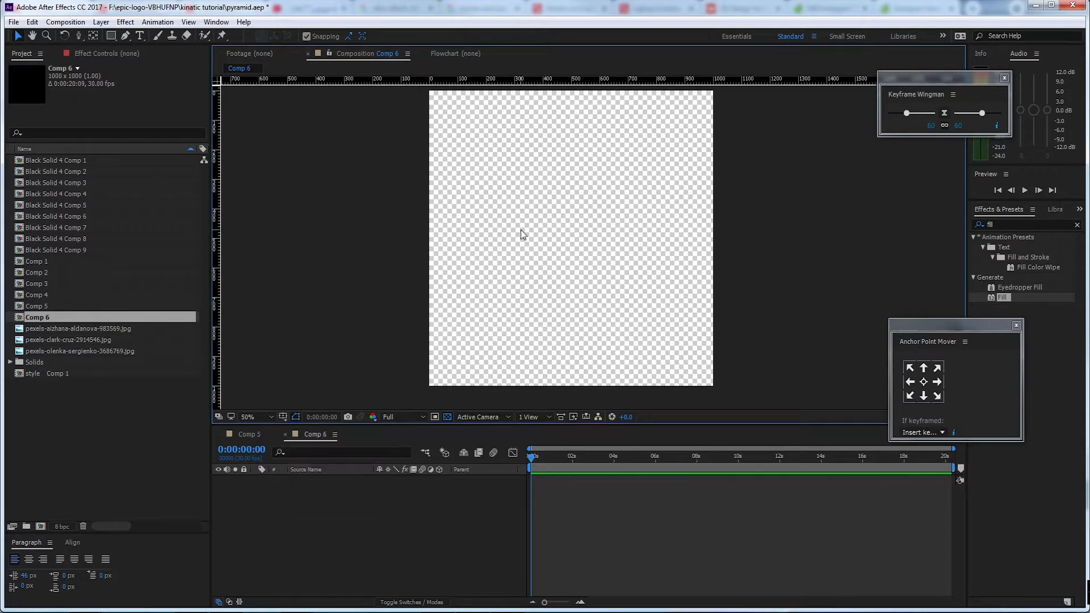
left_click(282, 416)
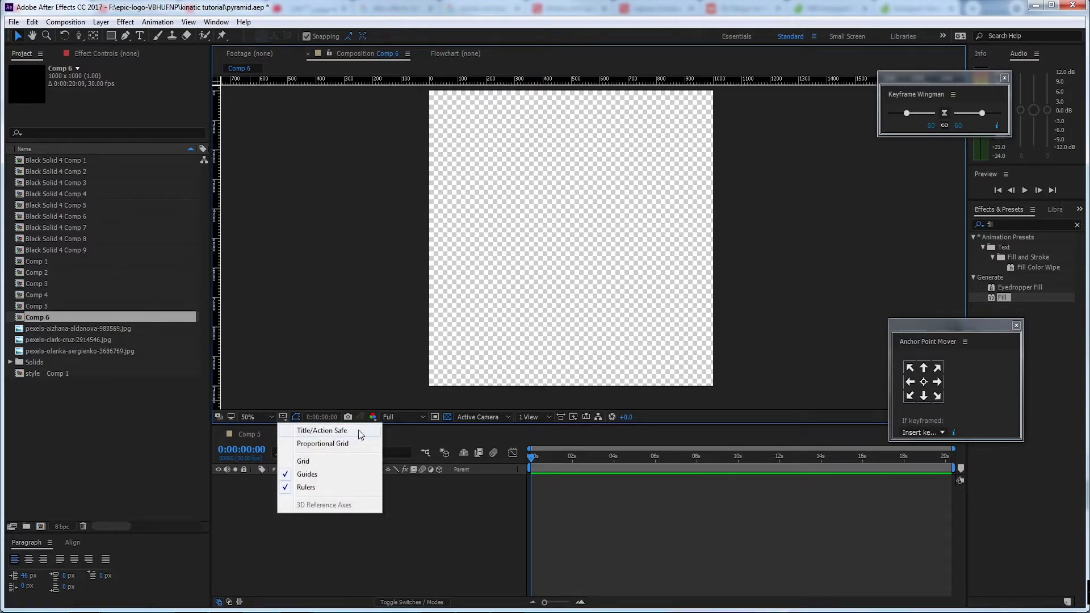
left_click(361, 431)
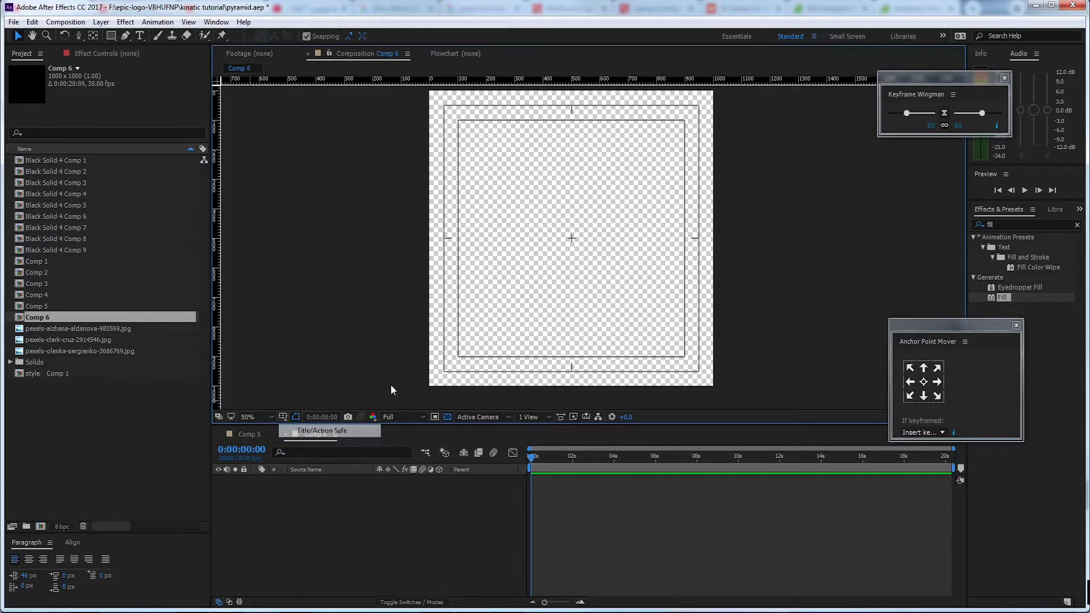
left_click_drag(621, 184, 618, 193)
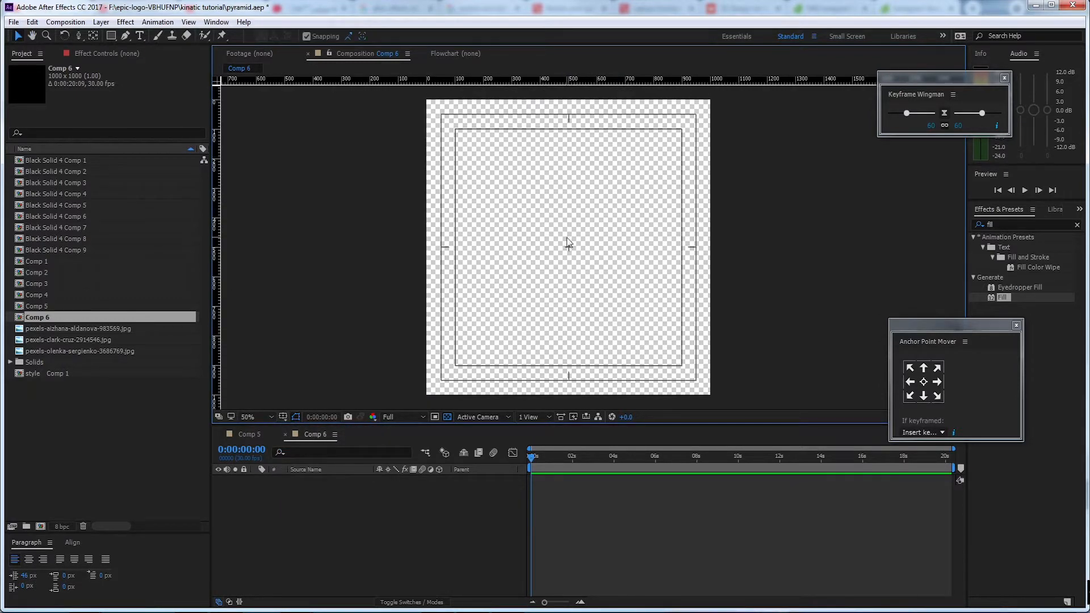
Add a 1000 x 1000 px solid to Comp 6 with its colour set to black (000000)
right_click(327, 488)
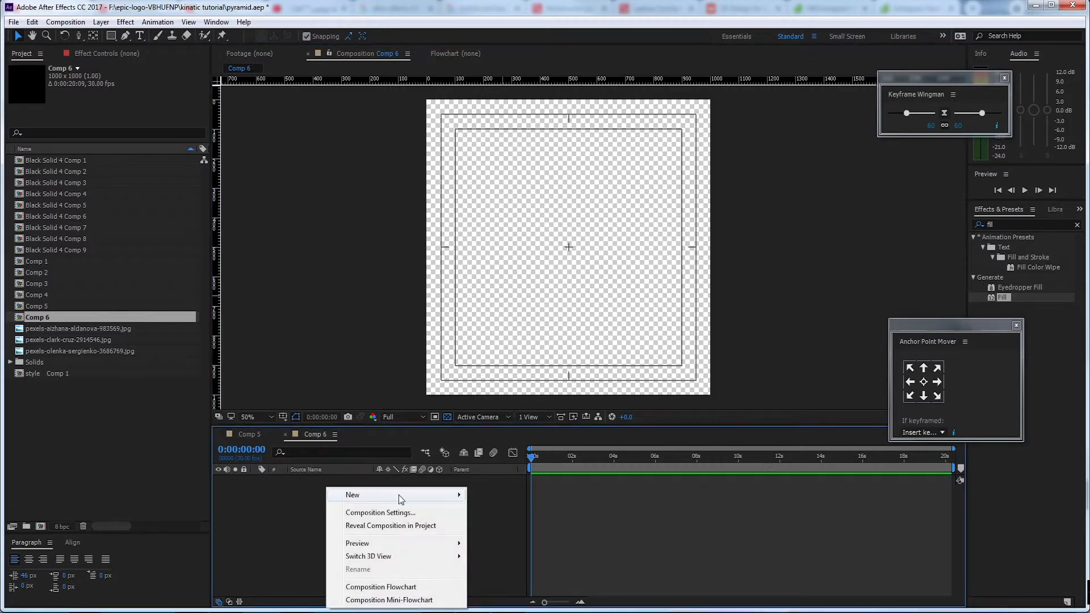
mouse_move(399, 495)
left_click(274, 528)
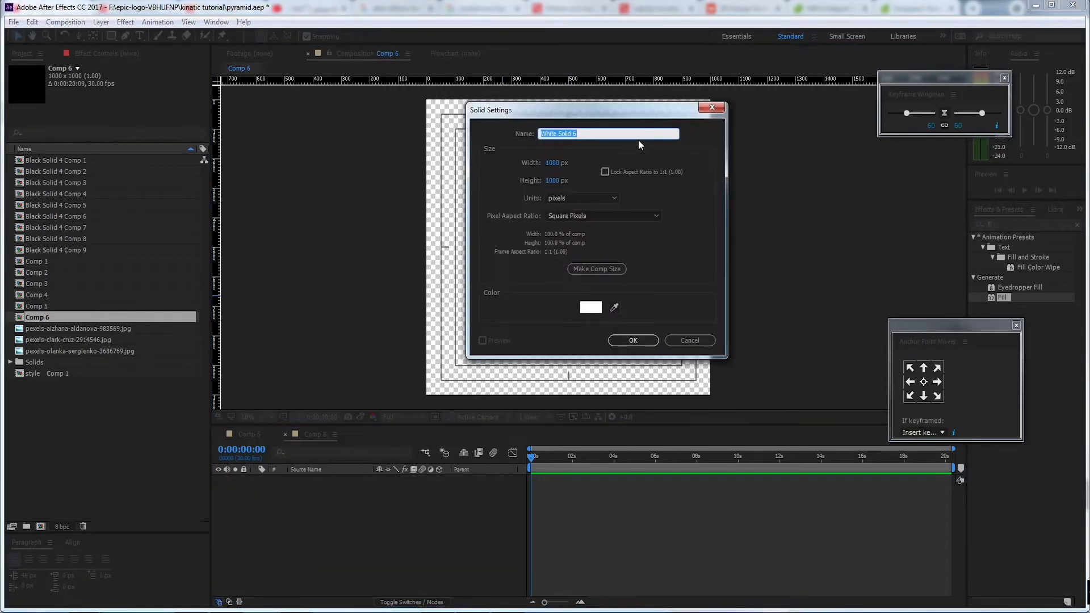
left_click_drag(638, 110, 493, 129)
left_click(467, 326)
left_click_drag(102, 318, 11, 360)
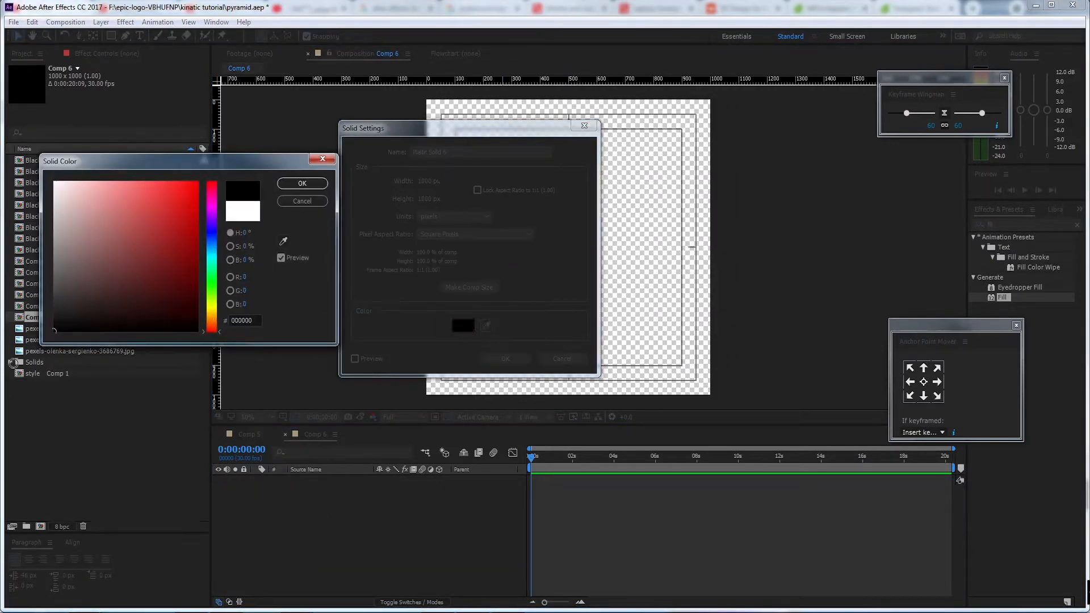
left_click(303, 185)
left_click(505, 358)
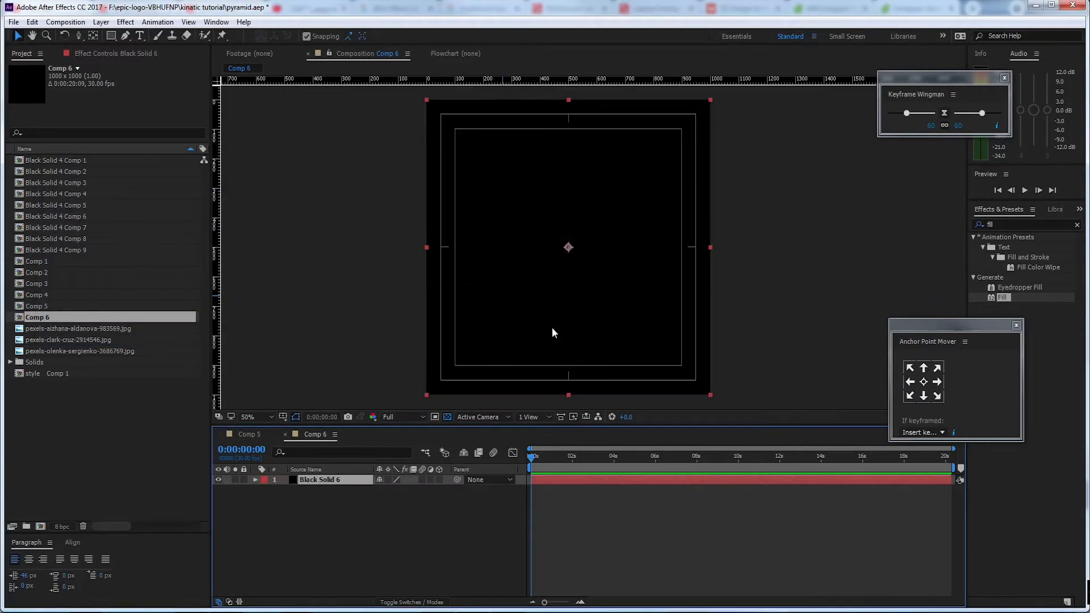
Apply a full-size rectangular mask to the black solid and delete the mask path's upper-right vertex
left_click(334, 487)
left_click(334, 483)
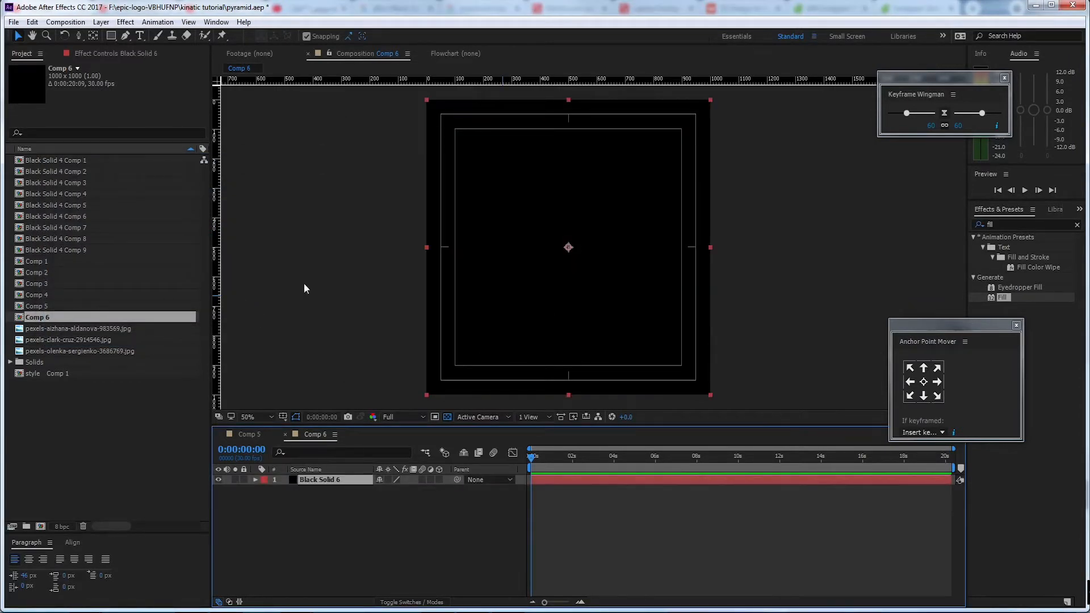
double_click(112, 38)
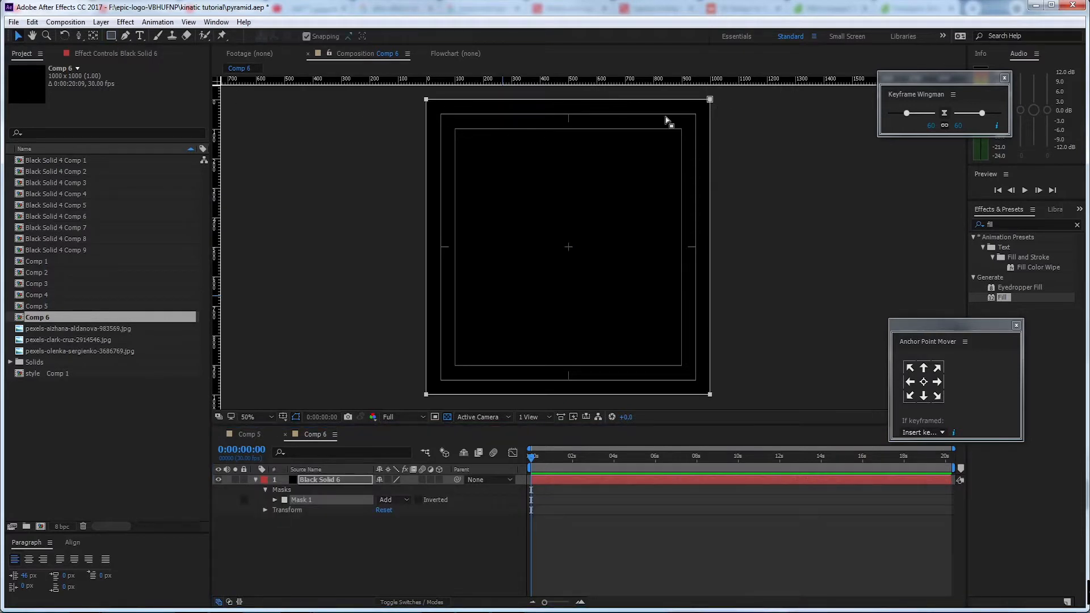
left_click(275, 500)
left_click(322, 509)
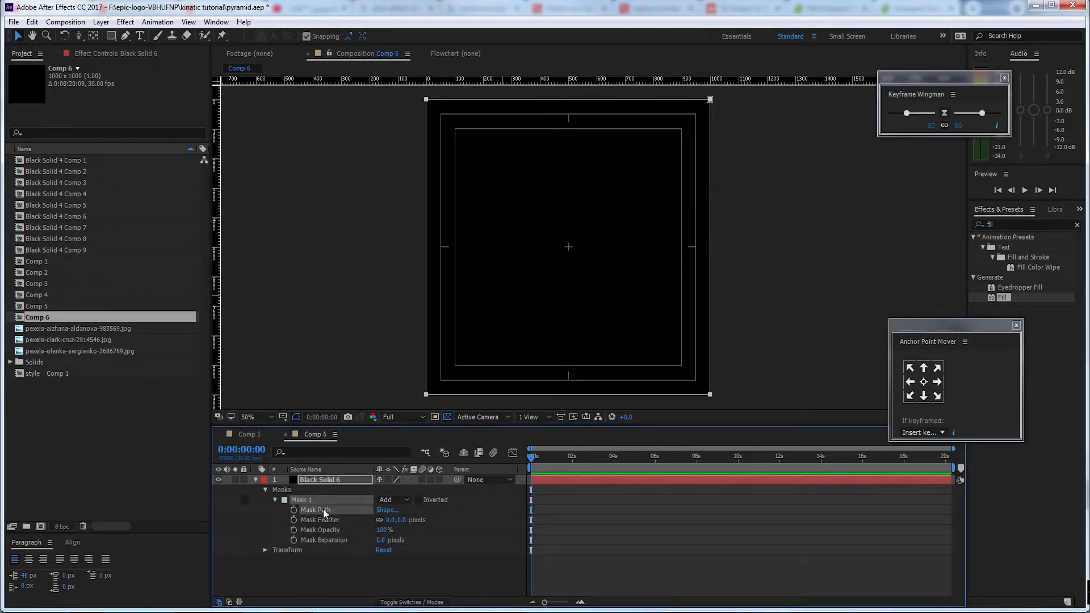
left_click(710, 99)
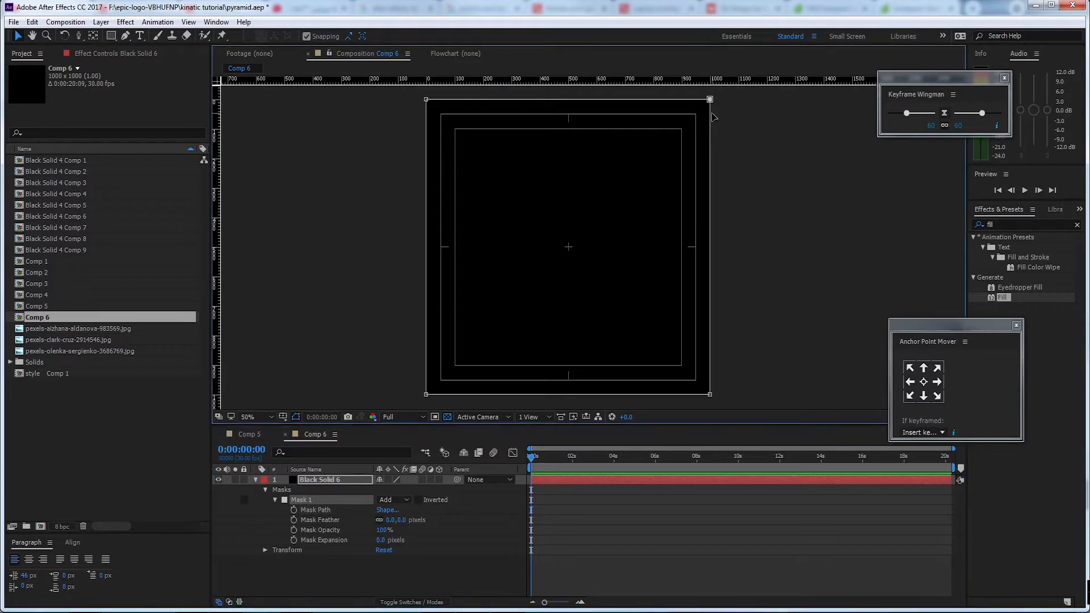
key("Delete")
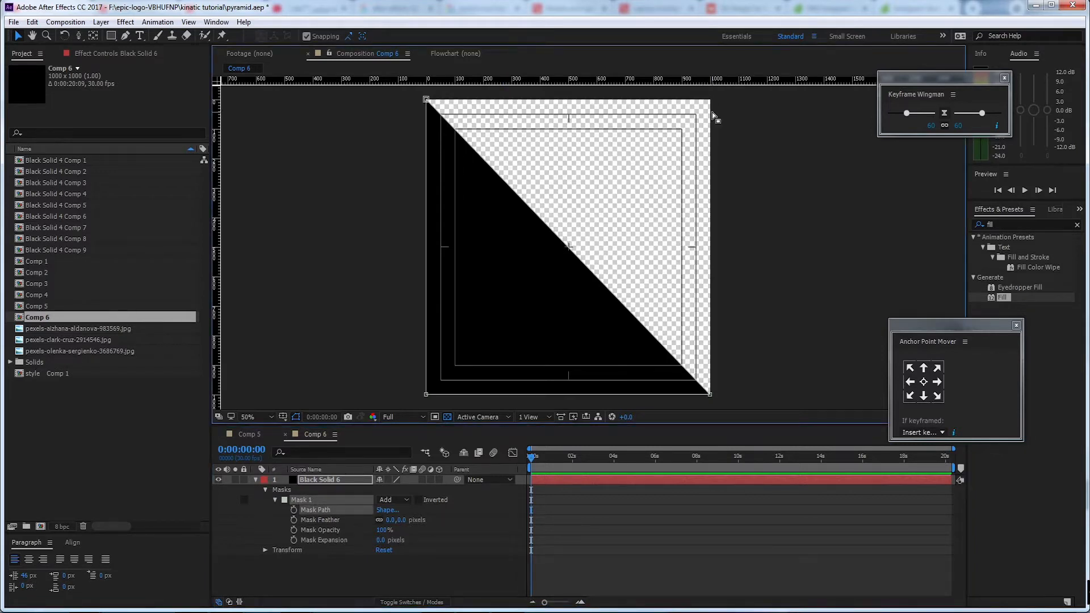
Place a vertical guide through the horizontal centre of Comp 6, aligned with the title-safe centre mark
left_click(427, 101)
left_click_drag(489, 122, 443, 176)
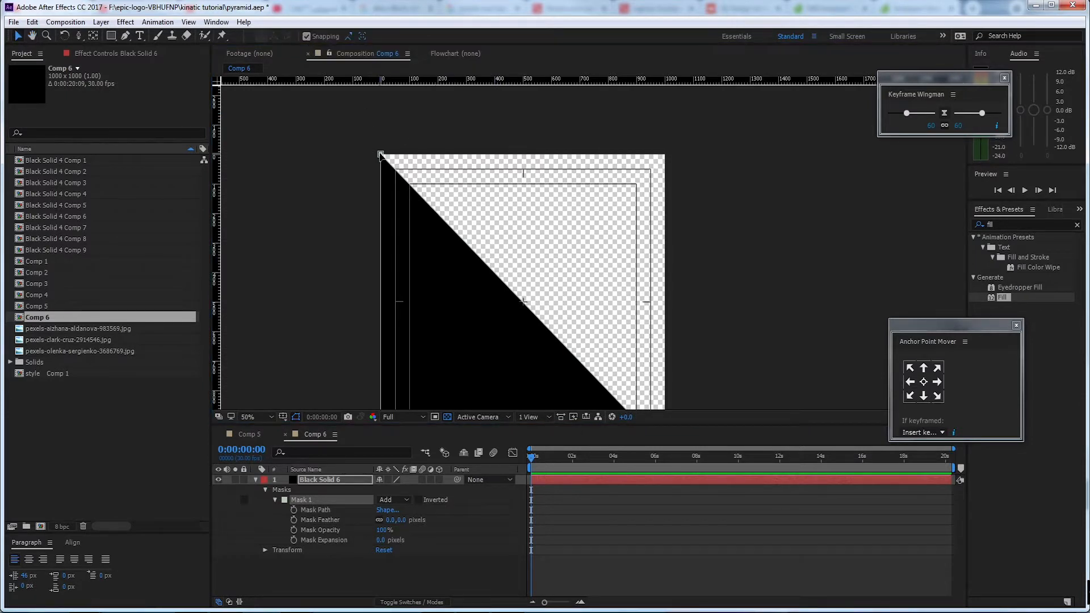
left_click_drag(217, 206, 524, 223)
scroll(527, 165, "up", 4)
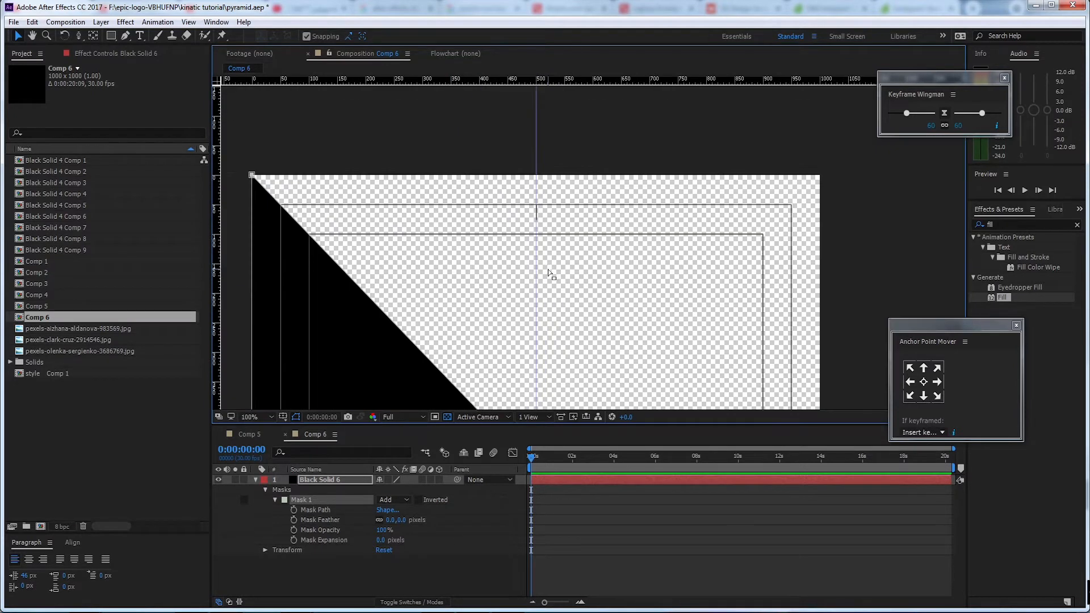
scroll(479, 262, "down", 2)
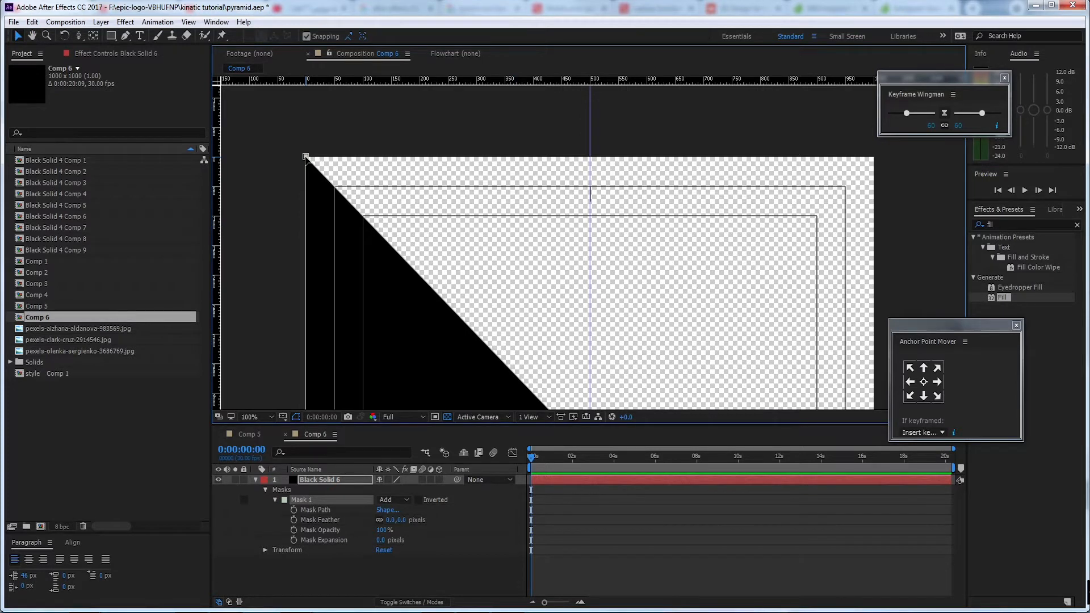
Move the mask's upper-left vertex along the upper edge to the centre guide, forming a symmetrical triangle
left_click_drag(306, 157, 591, 156)
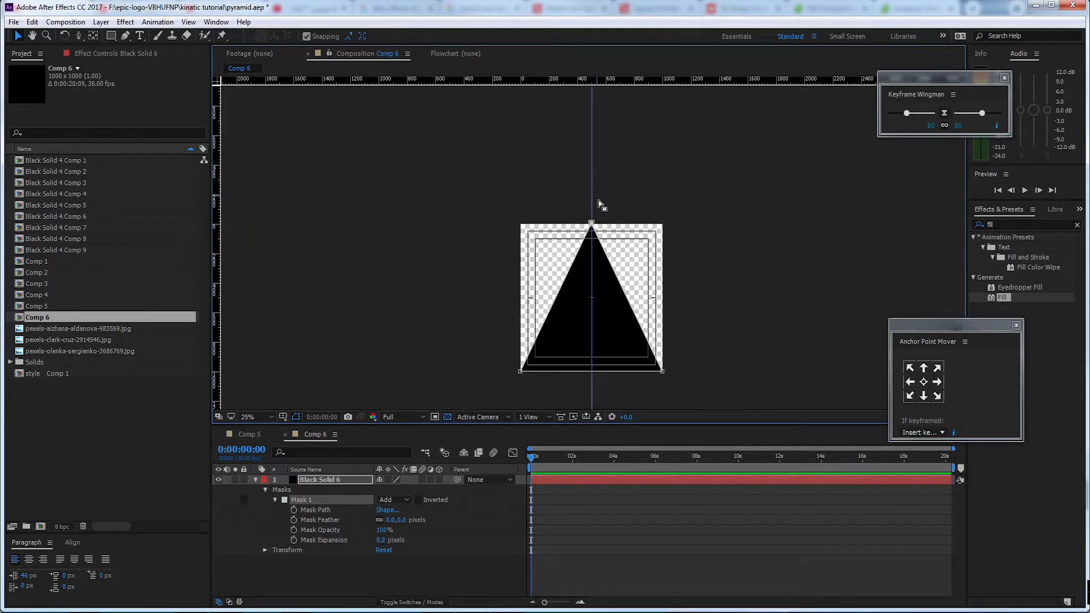
scroll(598, 200, "down", 3)
scroll(597, 240, "up", 1)
key("h")
left_click_drag(598, 283, 594, 248)
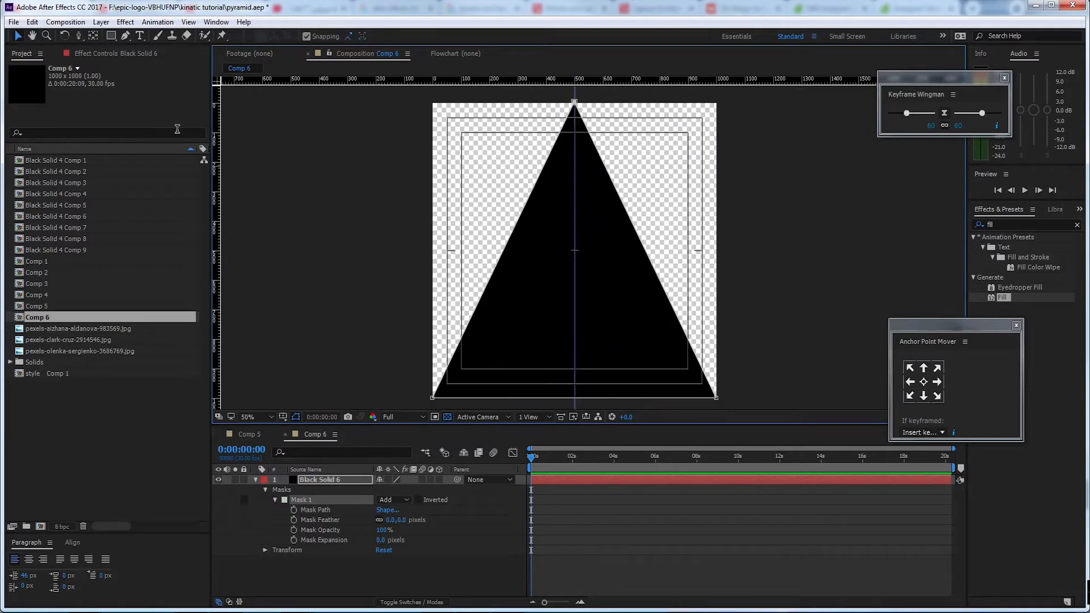
left_click(19, 37)
left_click(392, 566)
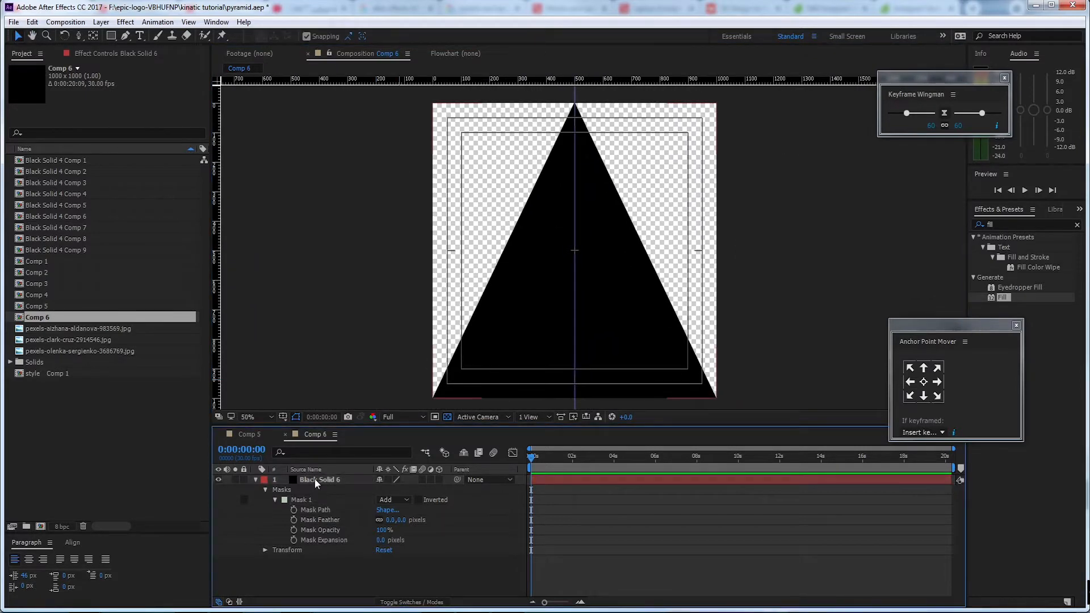
left_click(314, 478)
left_click(255, 479)
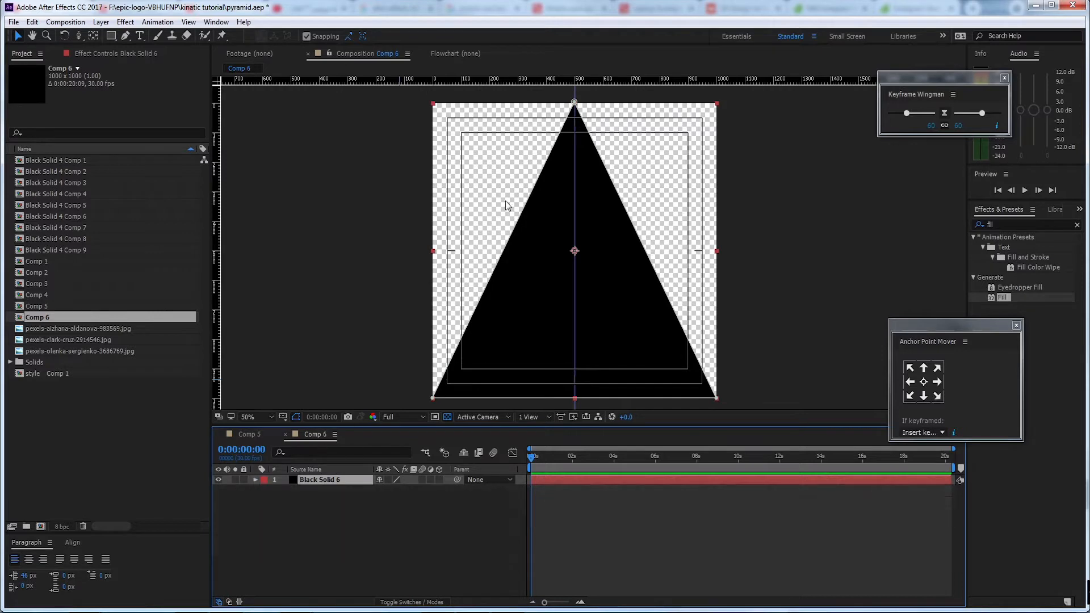
Nest Comp 6 in Comp 5 as a layer above the white solid
left_click(254, 434)
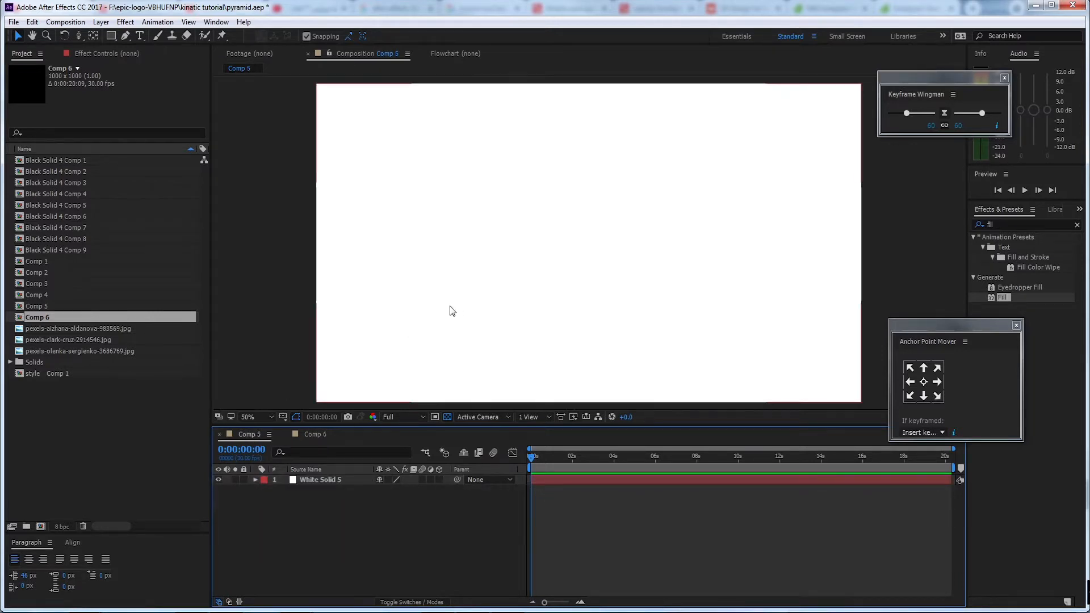
left_click(316, 435)
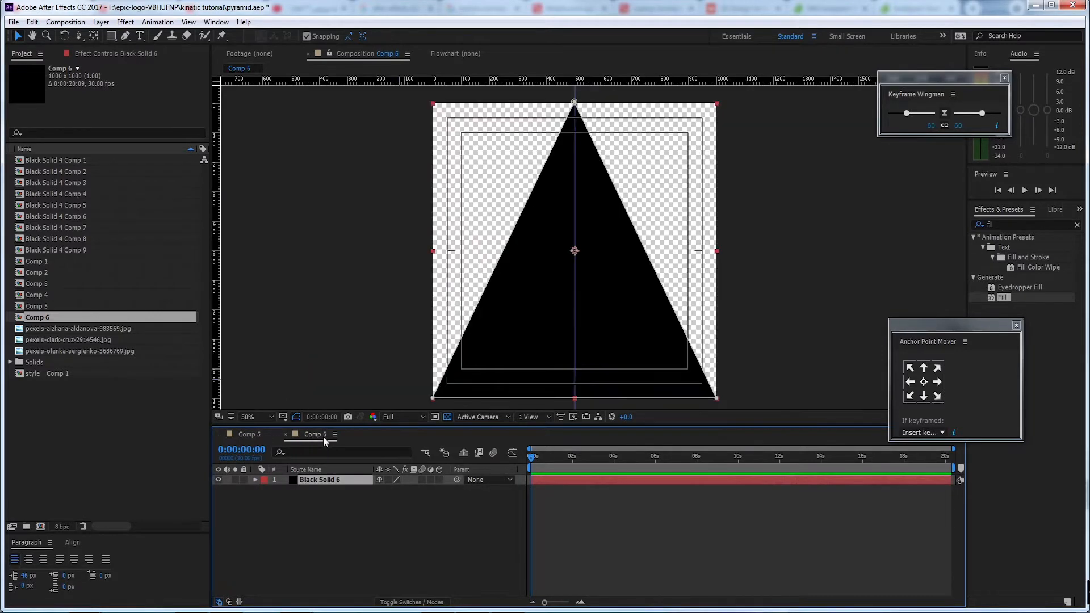
left_click(248, 436)
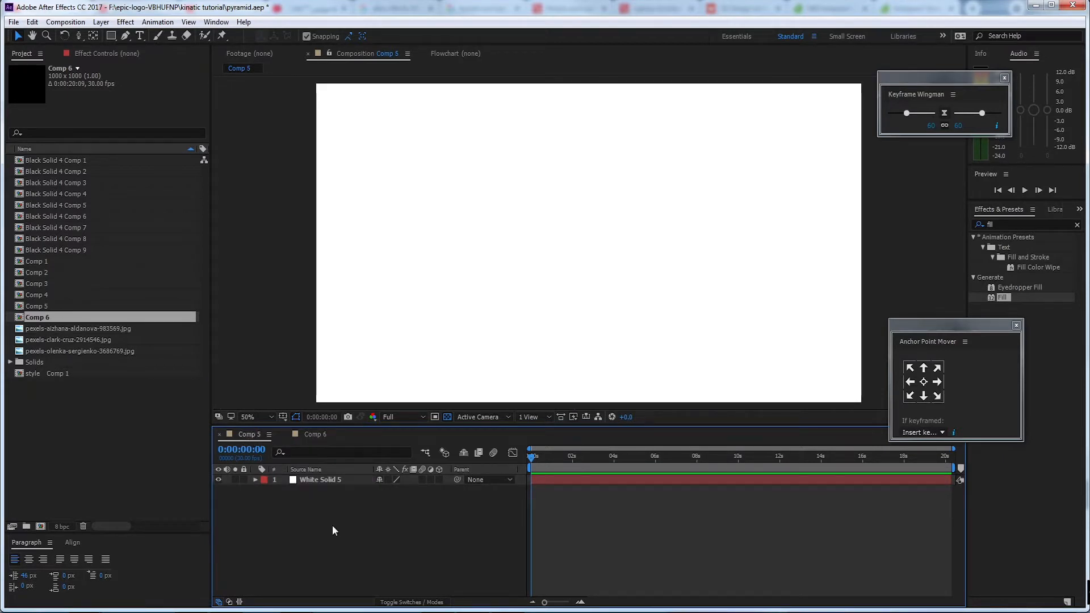
left_click_drag(52, 317, 326, 477)
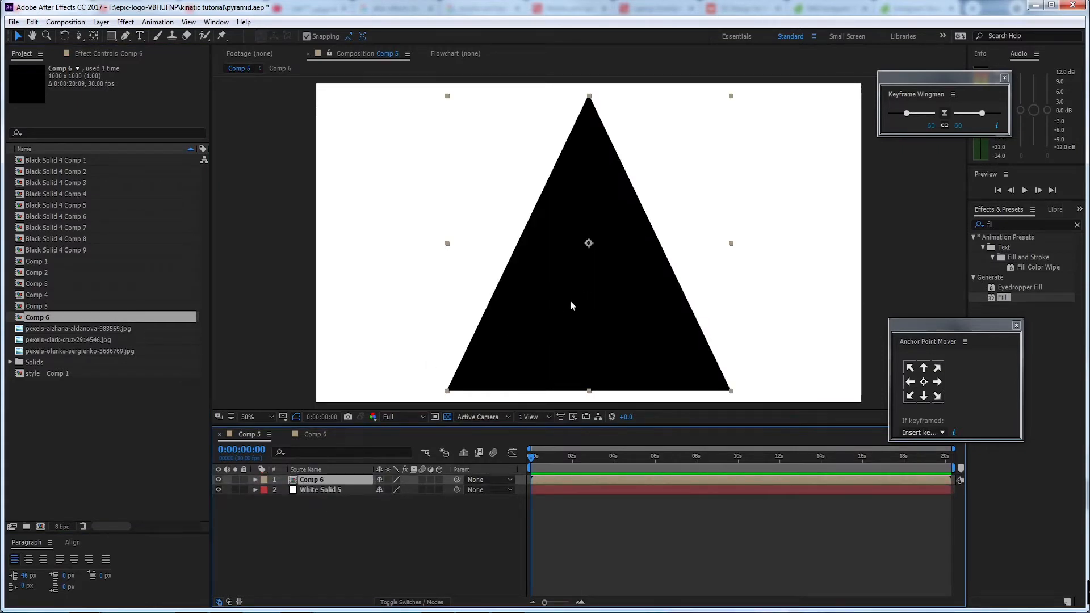
Show the Comp 6 layer's Scale property and rename the White Solid 5 layer as bg
key("s")
left_click(361, 498)
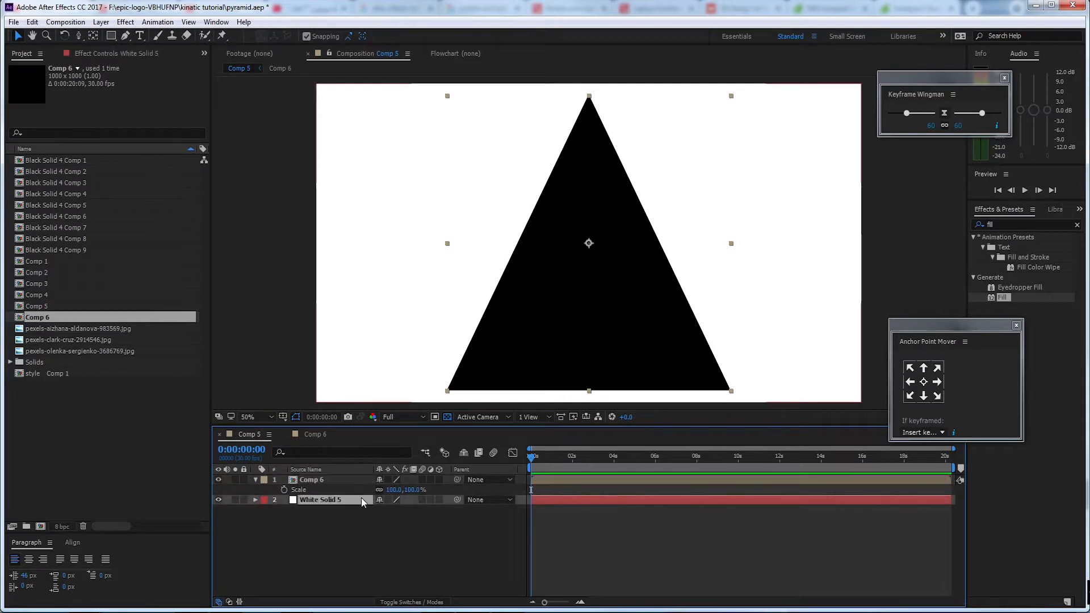
key("Return")
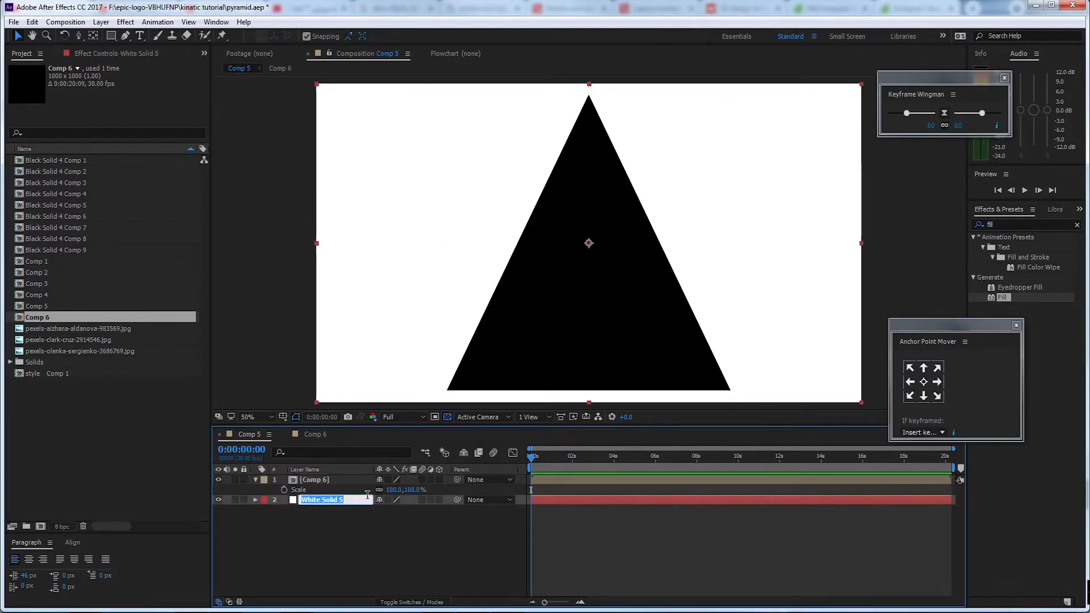
type("bg")
left_click(366, 531)
Rename the Comp 6 layer as face 1
left_click(329, 478)
key("Return")
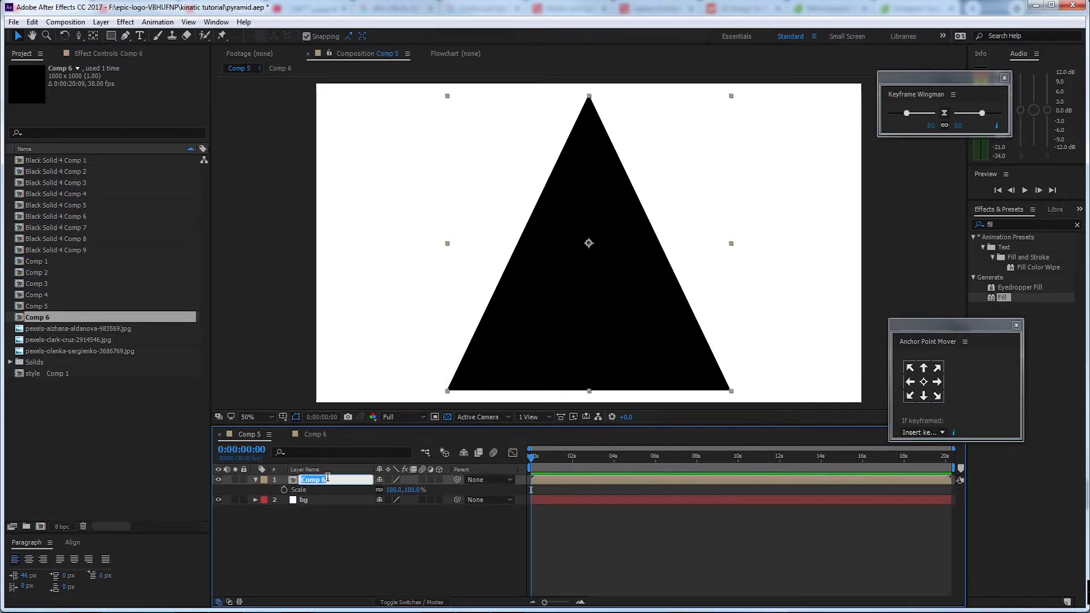
type("face 1")
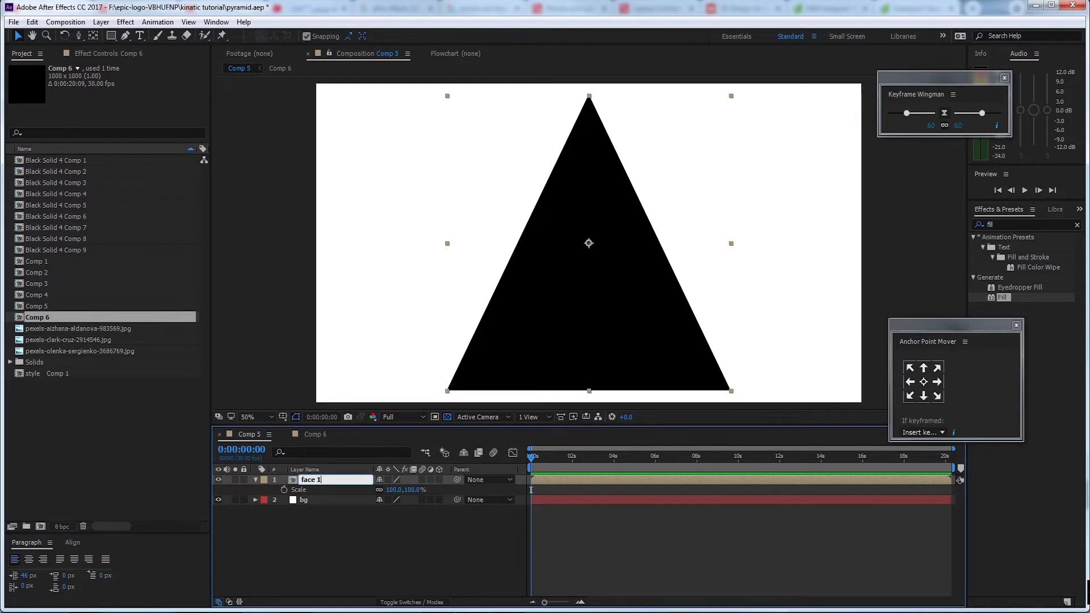
left_click(323, 494)
Duplicate the face 1 layer in Comp 5
left_click(324, 482)
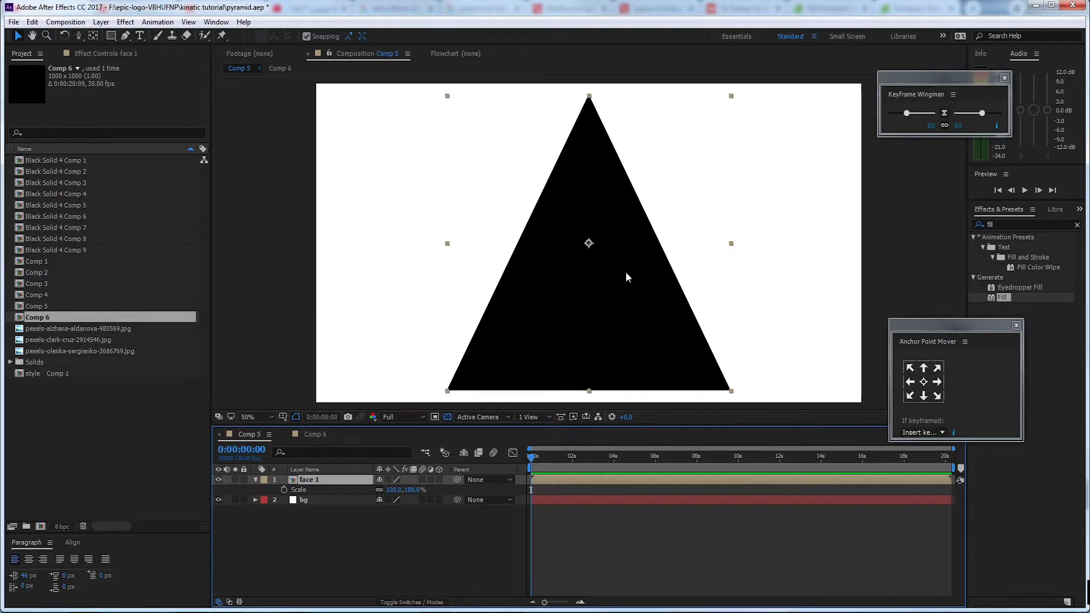
left_click(306, 527)
left_click(324, 478)
key("ctrl+d")
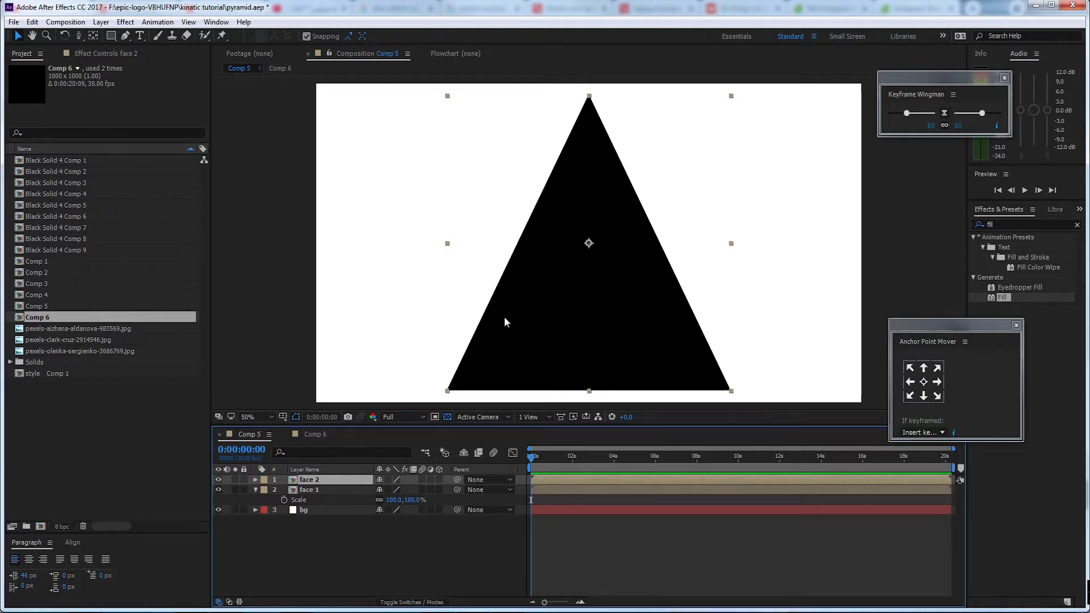
Reveal the face 2 layer's source in the project and duplicate the Comp 6 composition
right_click(337, 479)
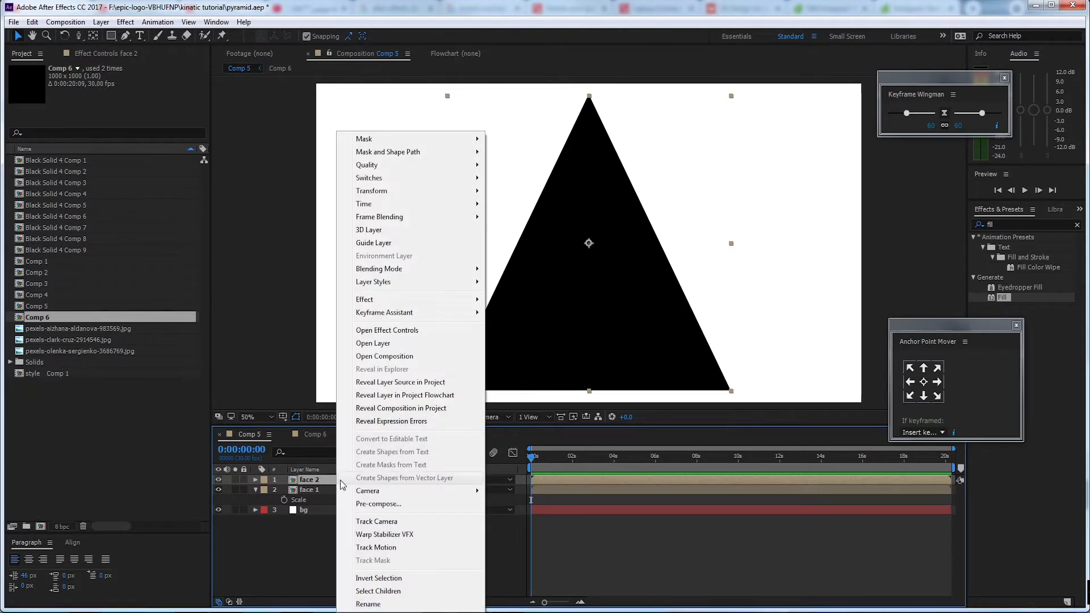
left_click(316, 478)
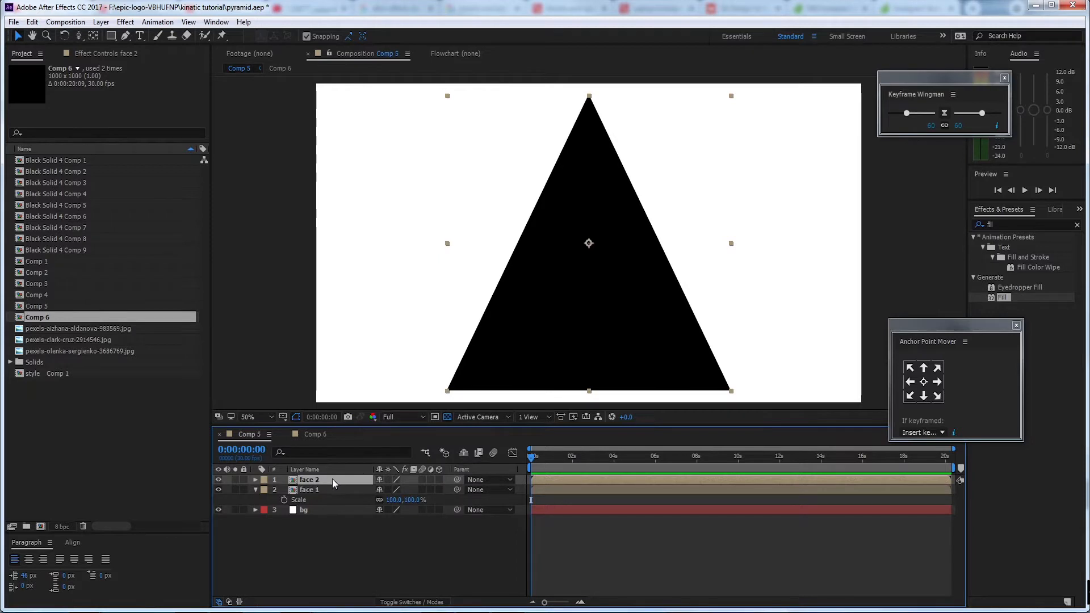
right_click(332, 479)
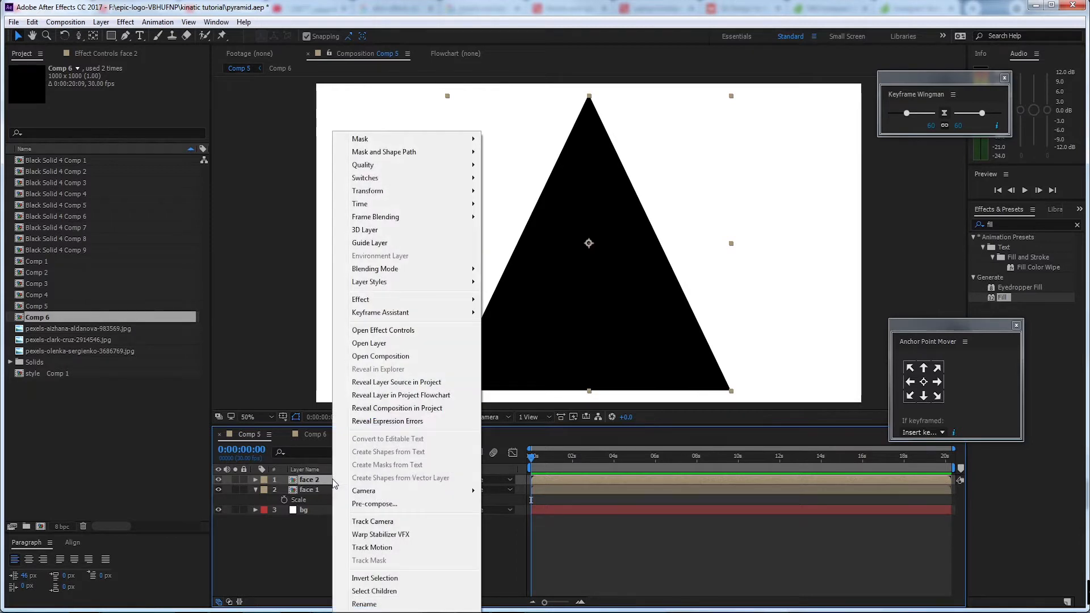
left_click(458, 384)
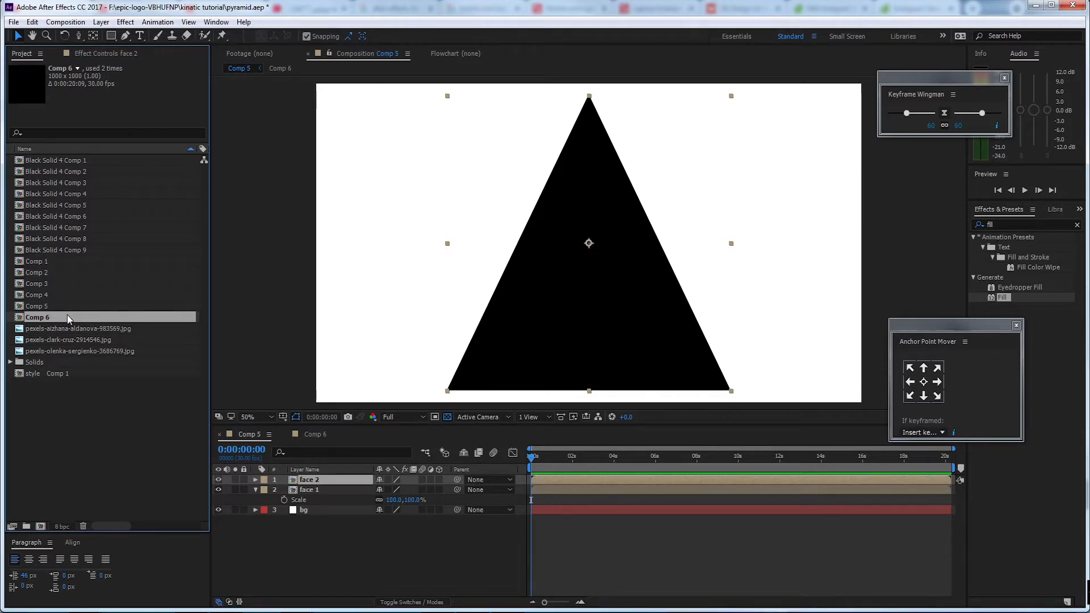
key("ctrl+d")
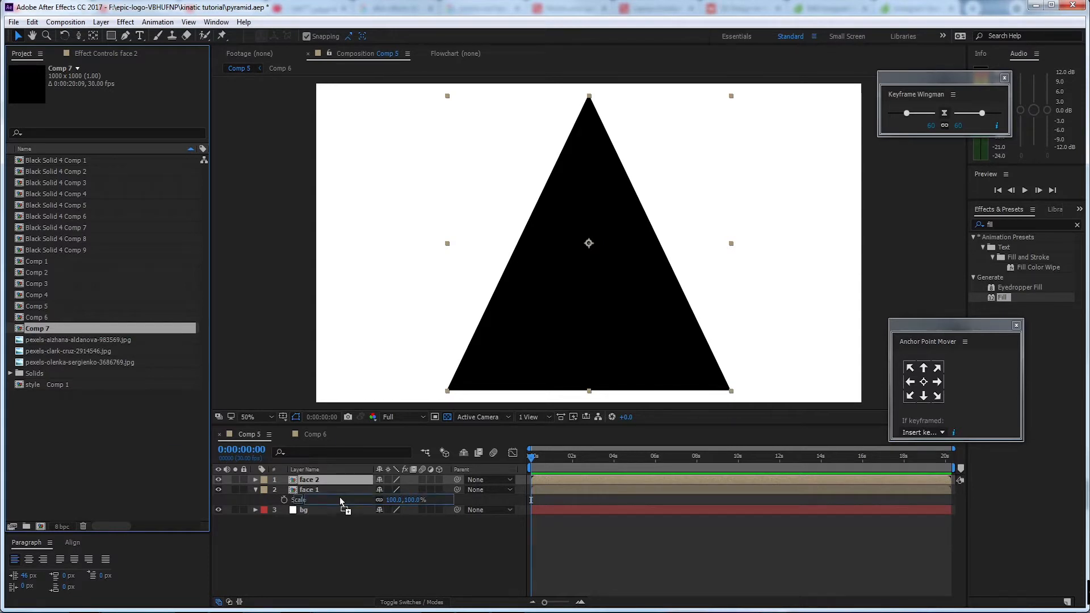
Replace the face 2 layer's source with the duplicated composition, Comp 7
left_click(335, 479)
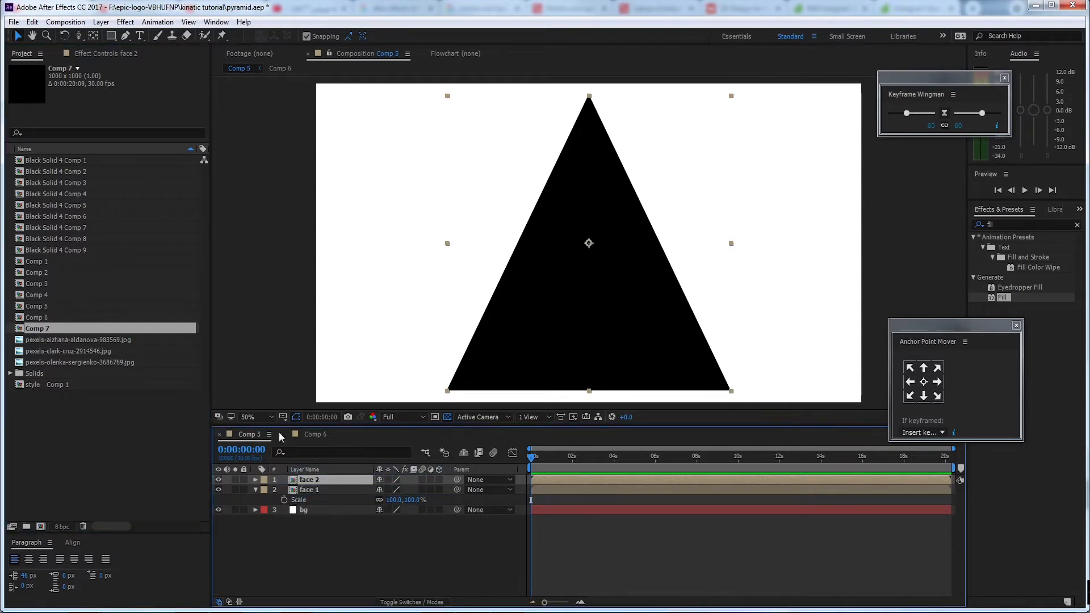
left_click(333, 498)
left_click(324, 478)
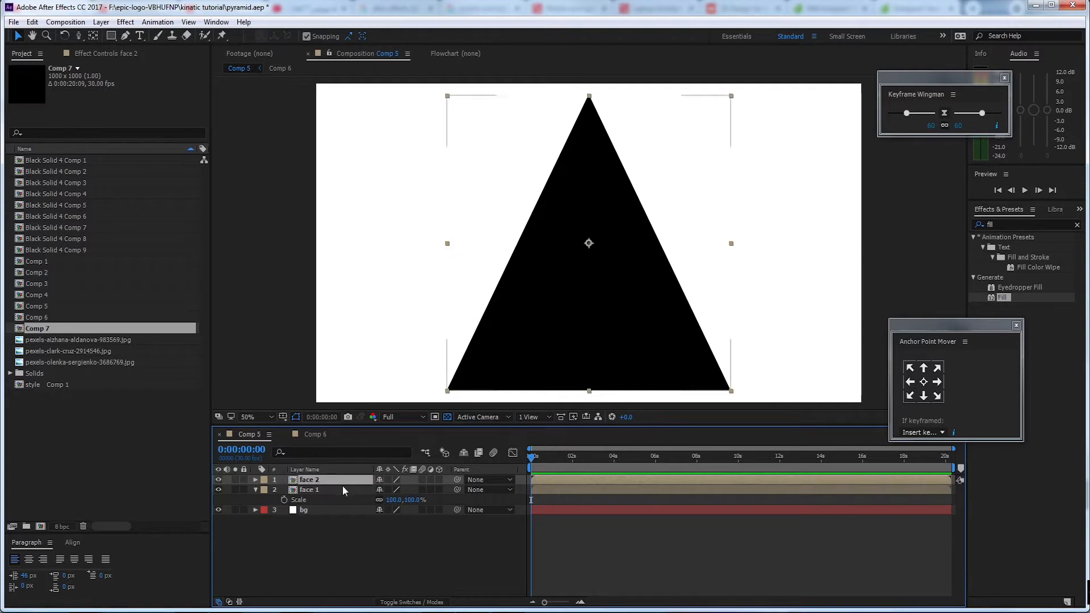
In Comp 7, delete the triangular black solid and add a new unmasked black solid filling the composition
double_click(331, 480)
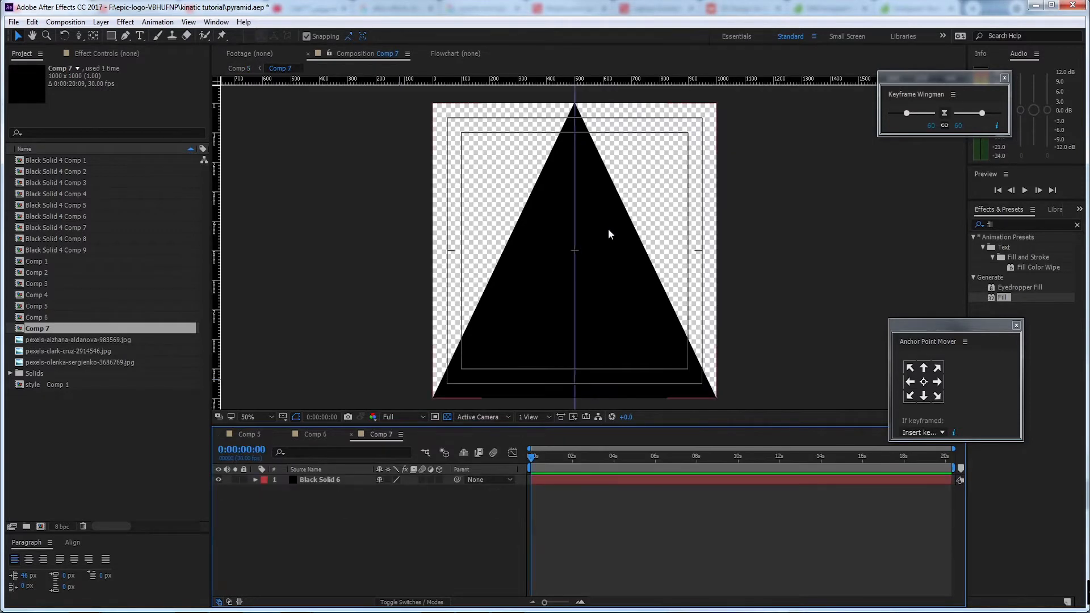
left_click(346, 479)
key("Delete")
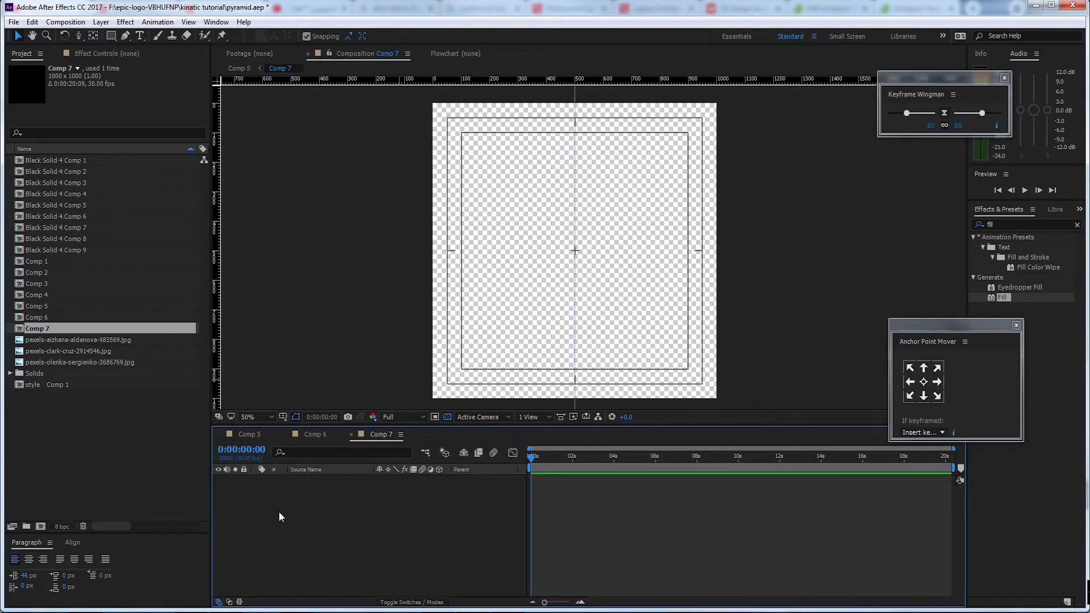
right_click(312, 490)
mouse_move(384, 500)
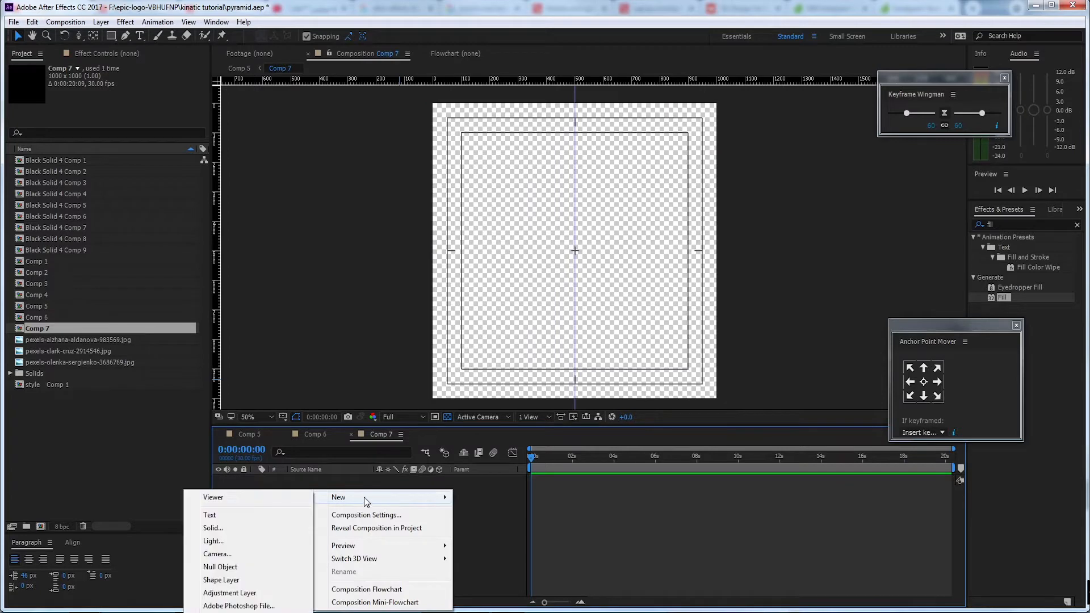
left_click(255, 525)
left_click(506, 360)
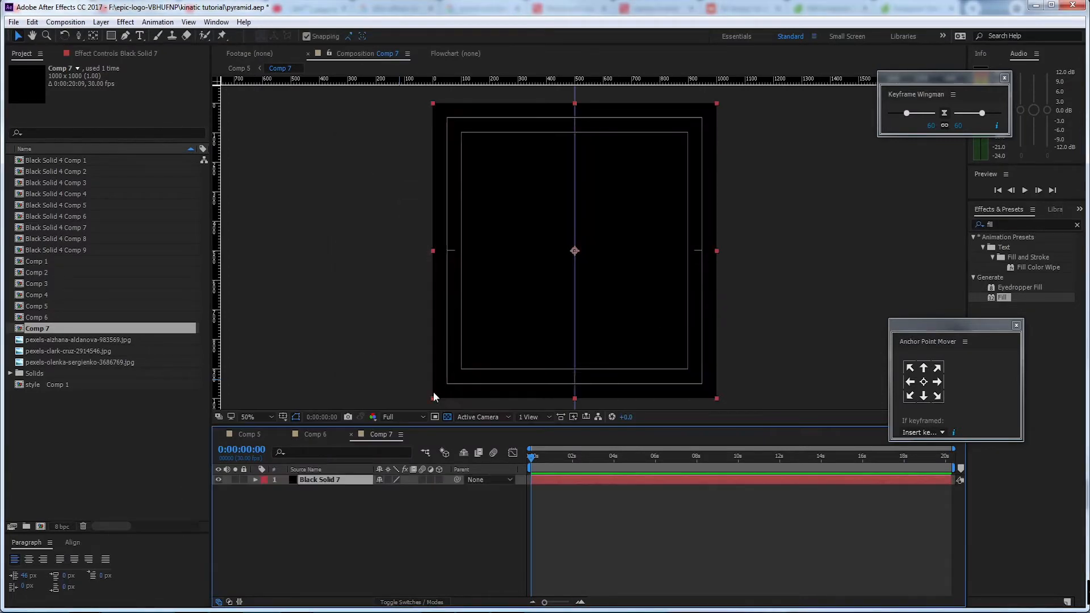
Return to Comp 5, reveal it in the project and rename the composition as main
left_click(315, 435)
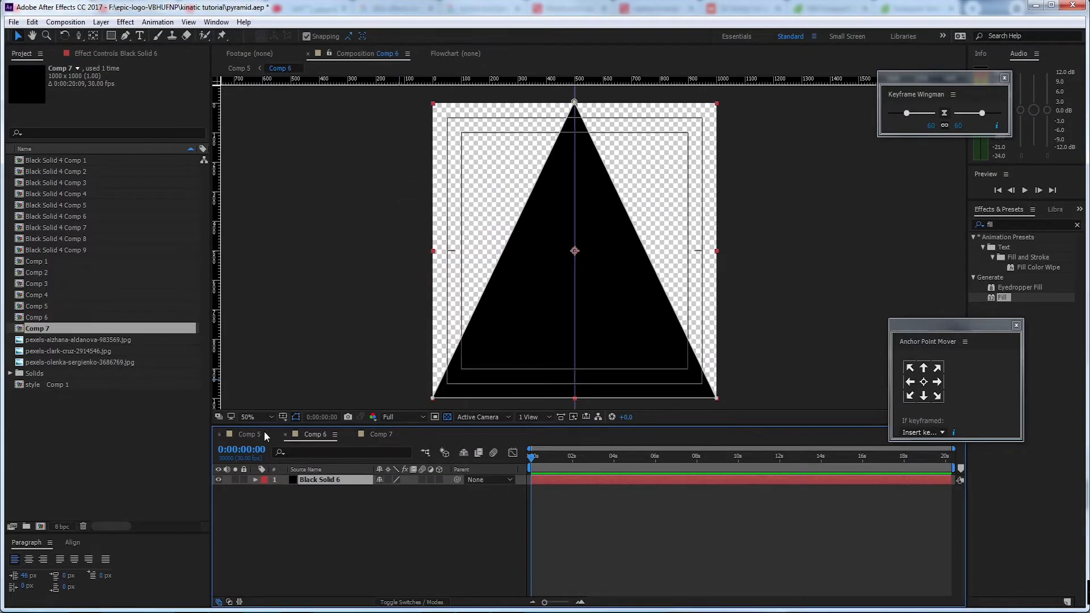
left_click(262, 434)
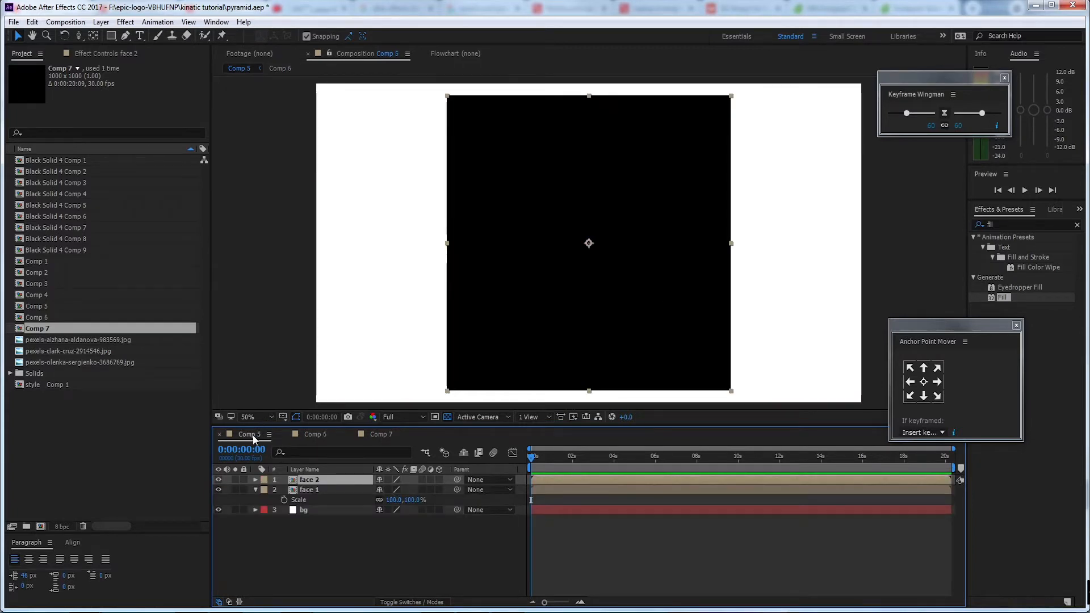
right_click(253, 435)
left_click(244, 436)
right_click(257, 432)
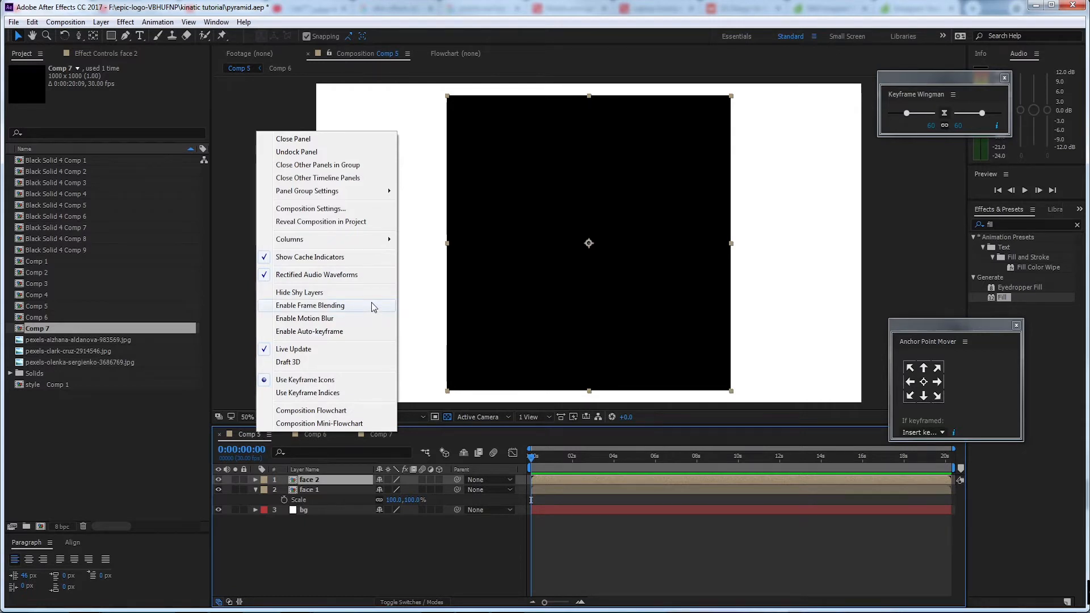
left_click(374, 222)
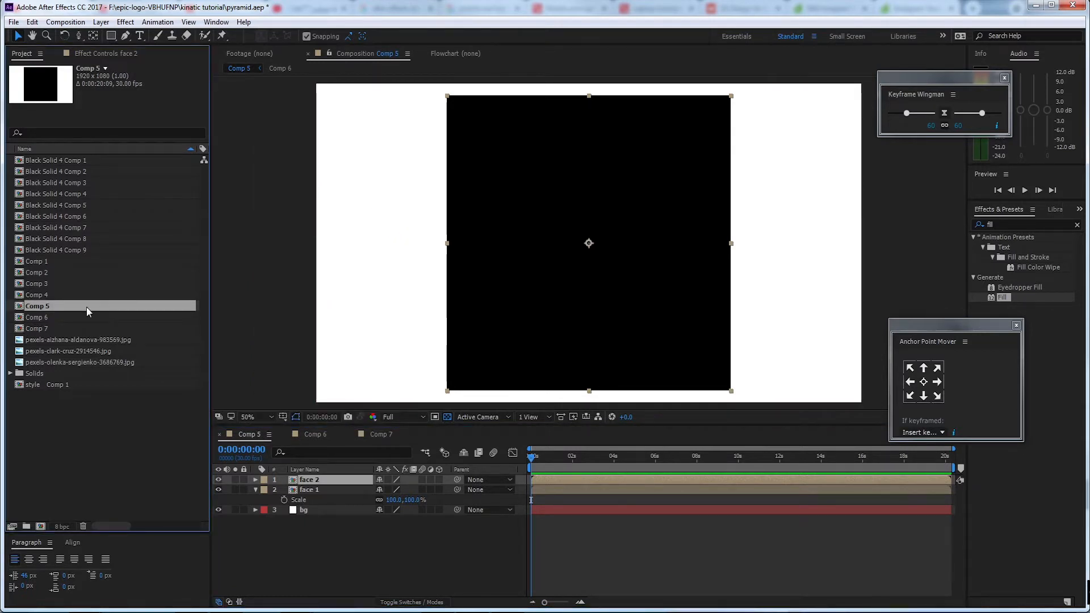
key("Return")
type("mai")
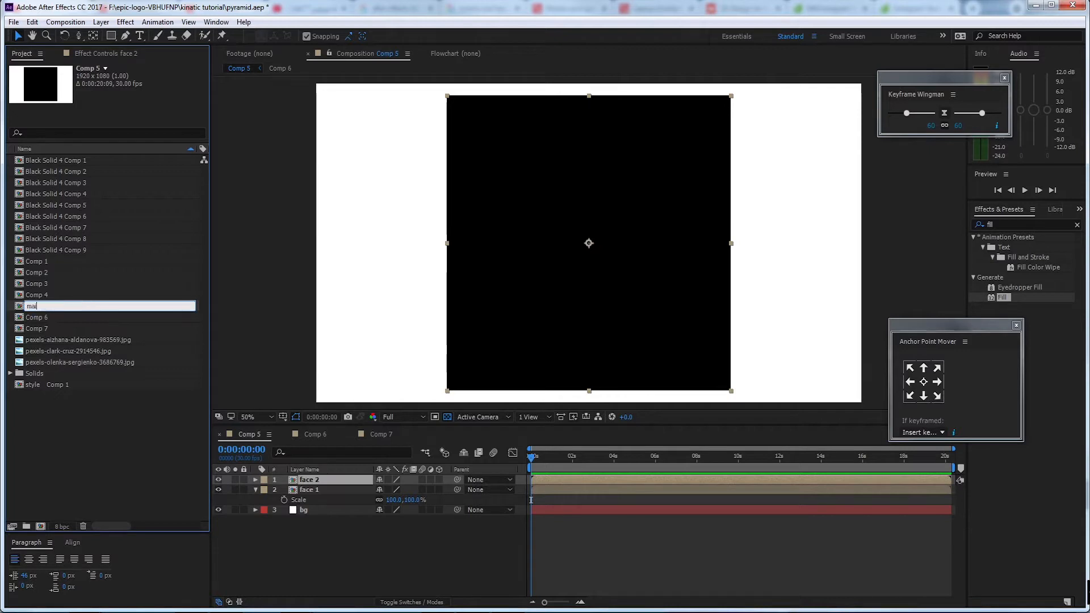
type("n")
left_click(293, 561)
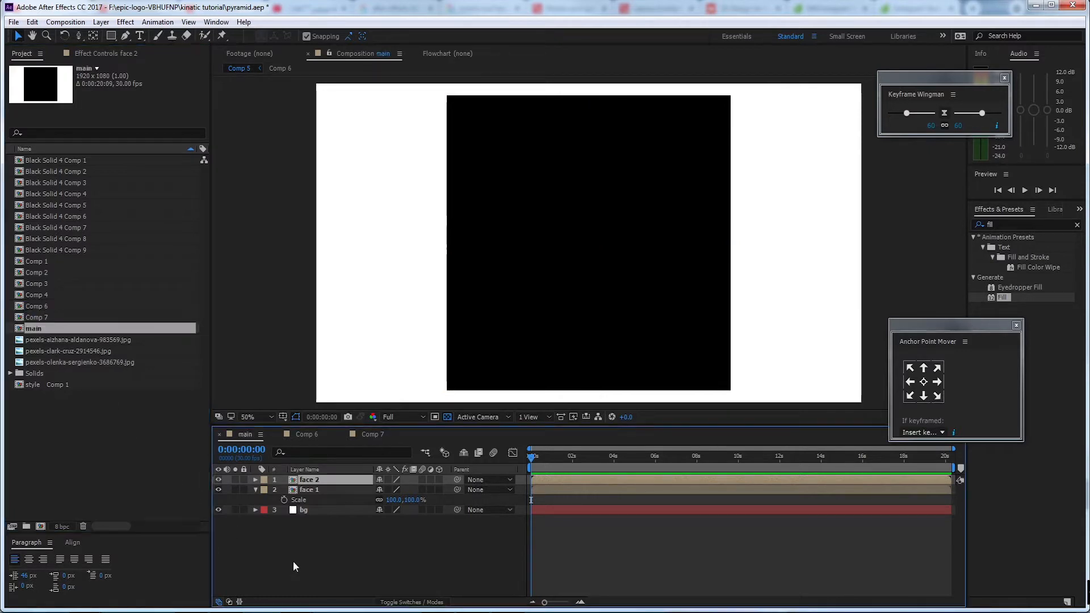
In the main composition, hide the face 2 layer and move the face 1 layer above it
left_click(329, 481)
double_click(326, 490)
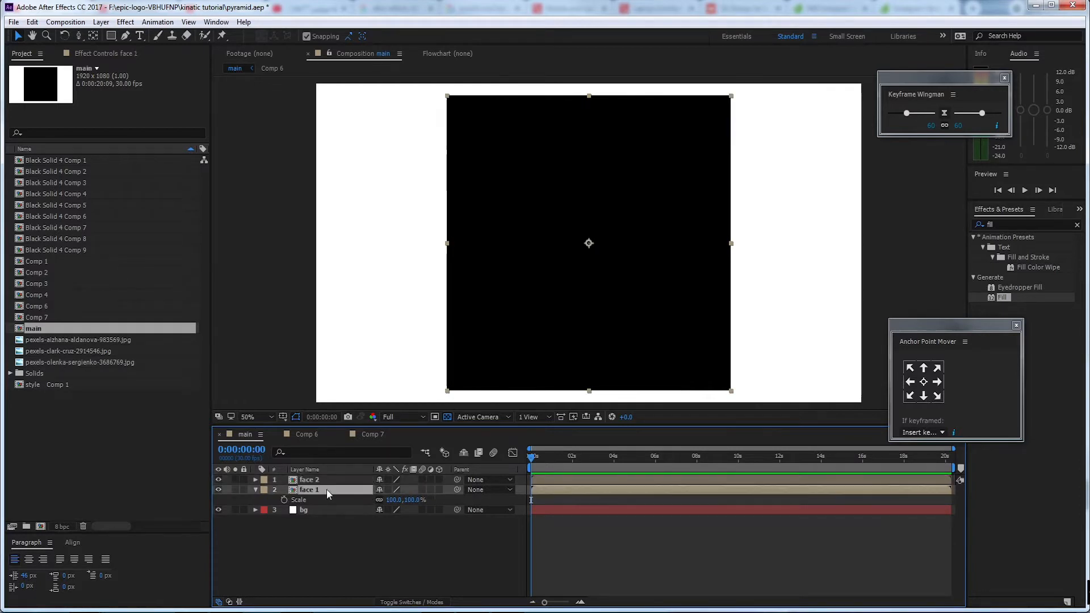
left_click(373, 435)
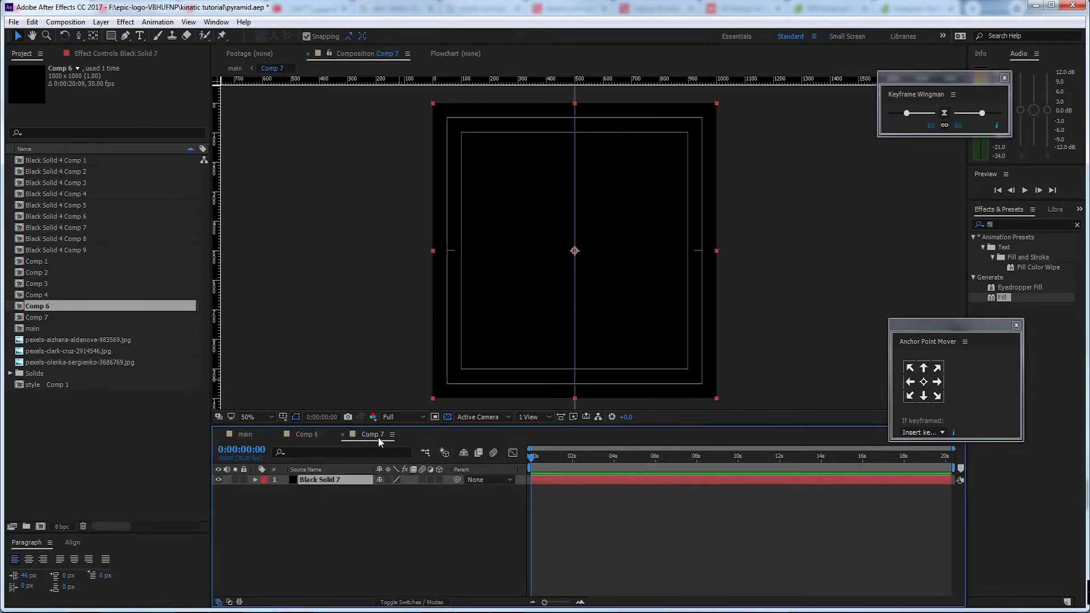
left_click(244, 435)
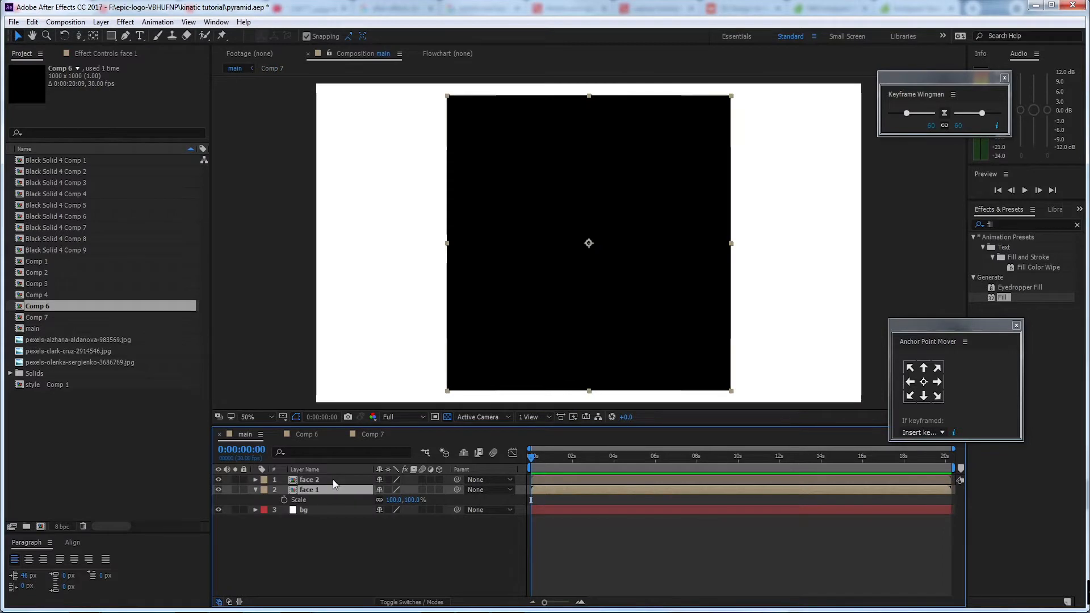
left_click(333, 481)
left_click(319, 492)
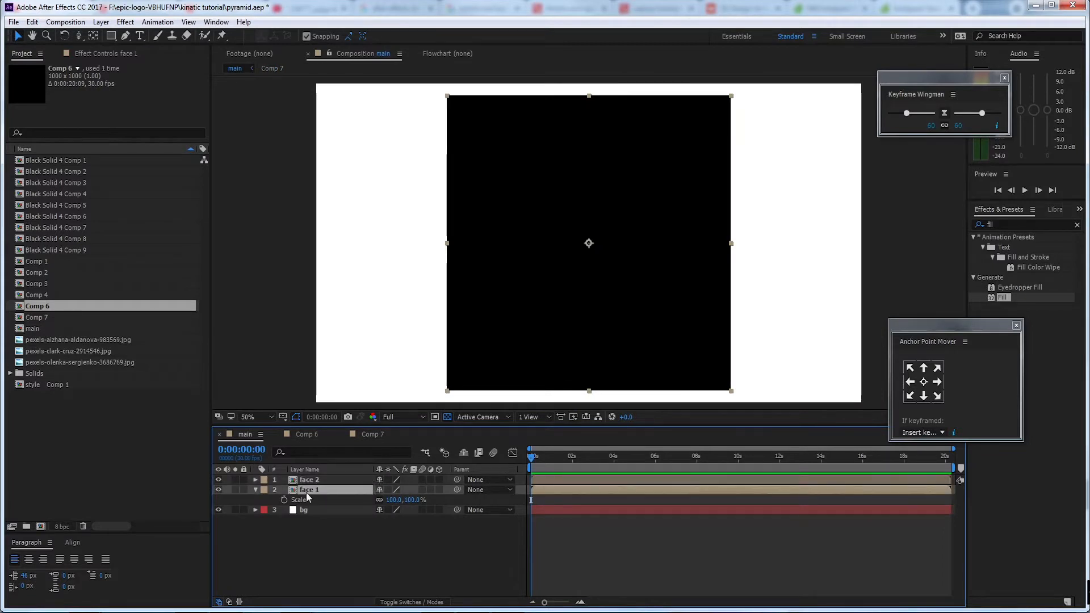
left_click(219, 481)
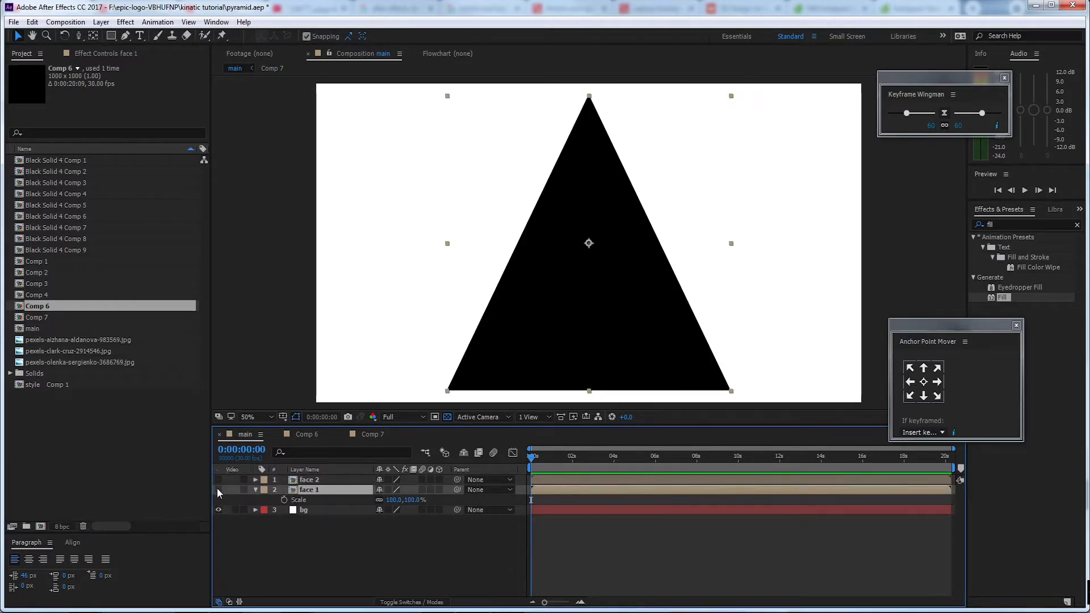
double_click(218, 490)
left_click_drag(306, 489, 319, 479)
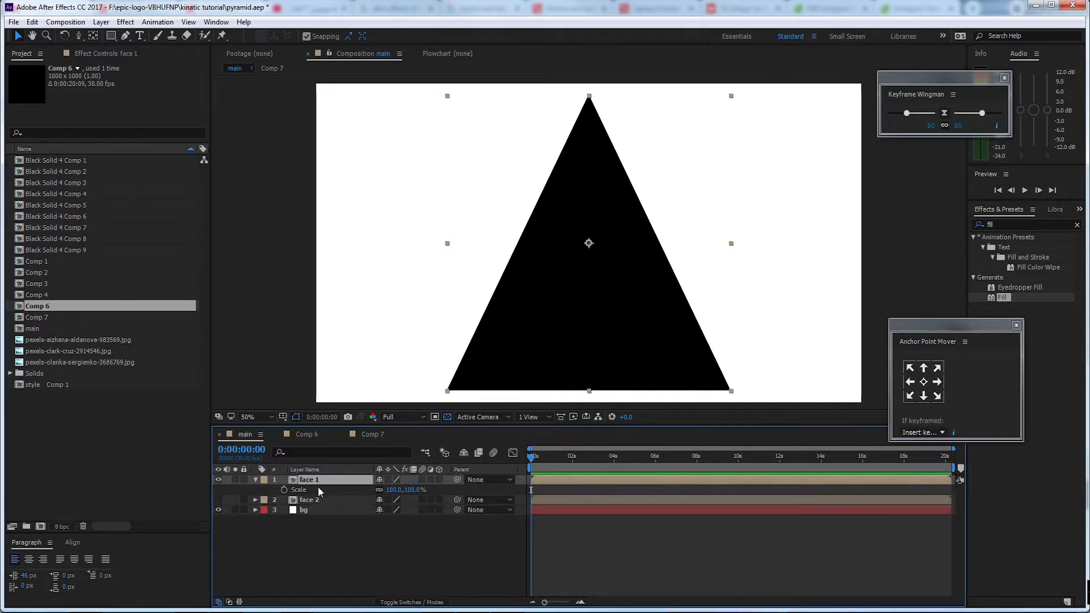
Make the face 2 layer visible again and rename it as base
left_click(310, 501)
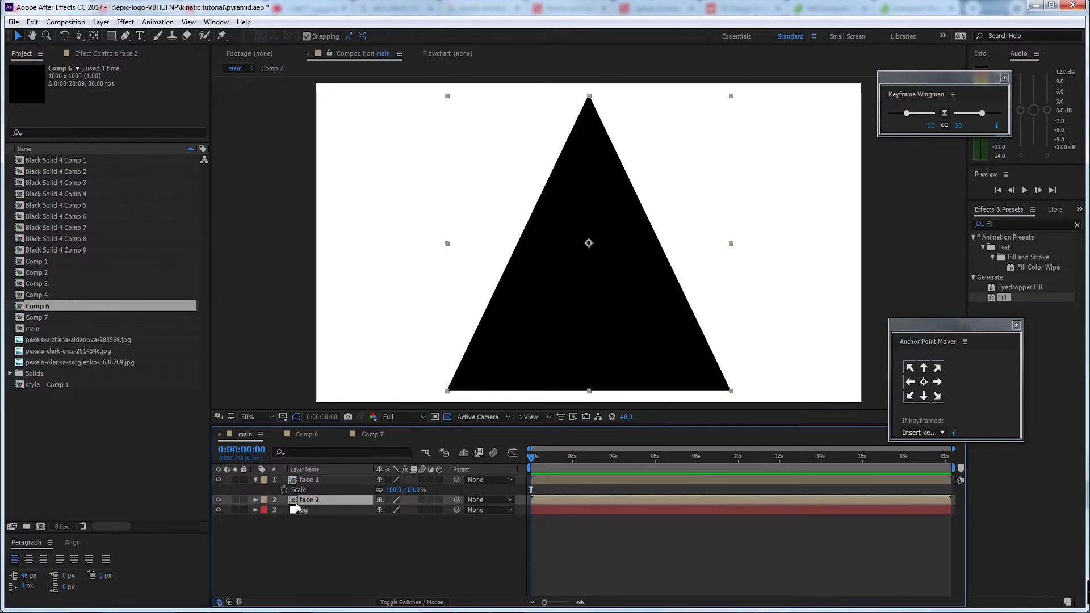
left_click(218, 500)
key("Return")
type("base")
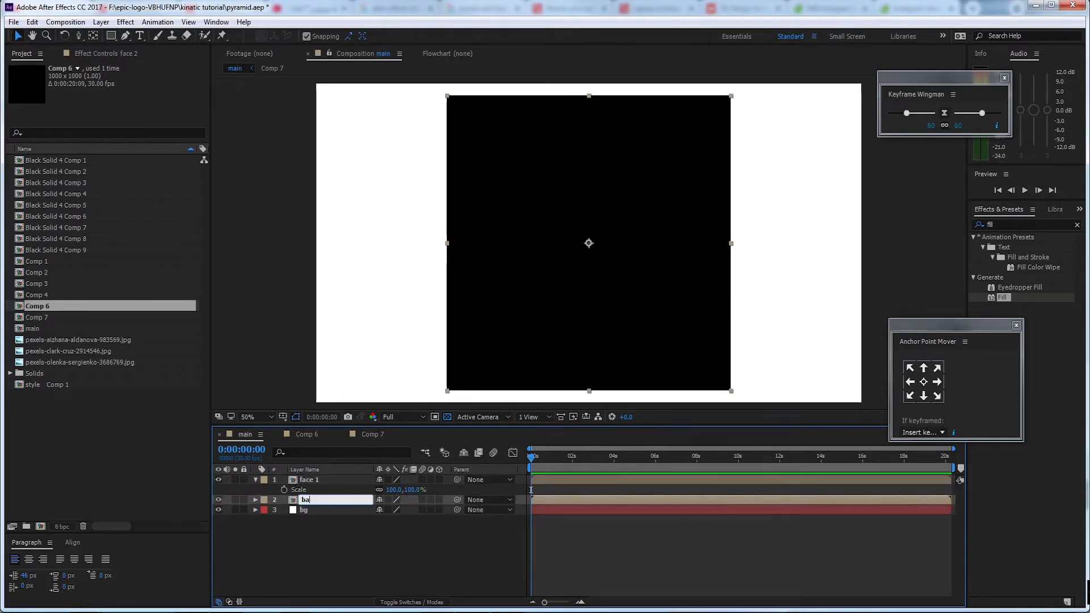
left_click(378, 541)
Confirm the base layer name and add a two-node camera with the 24mm preset to the main composition
left_click(314, 480)
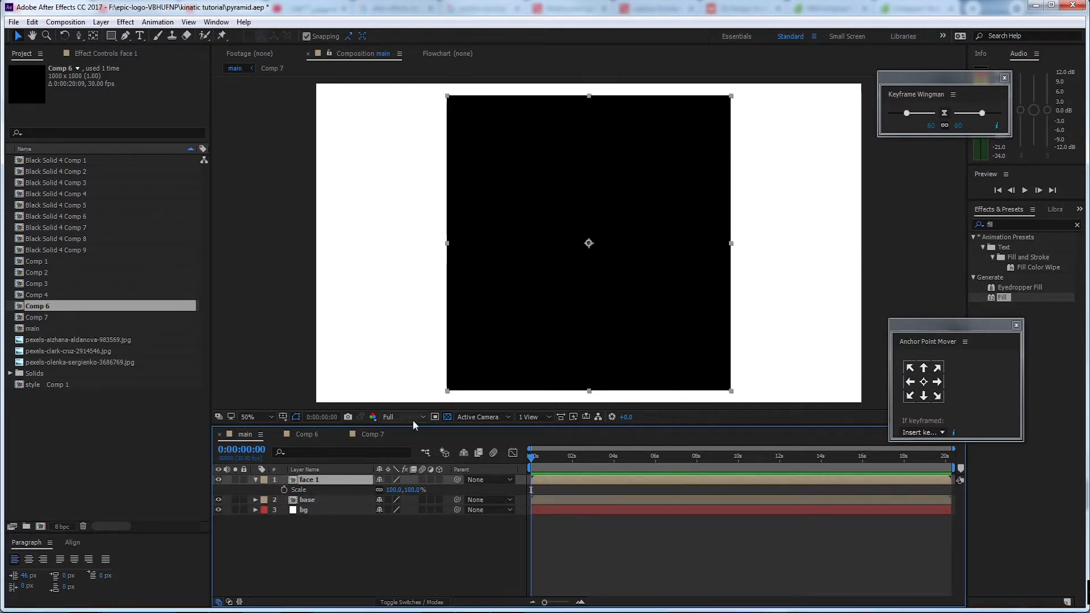
right_click(341, 407)
mouse_move(441, 419)
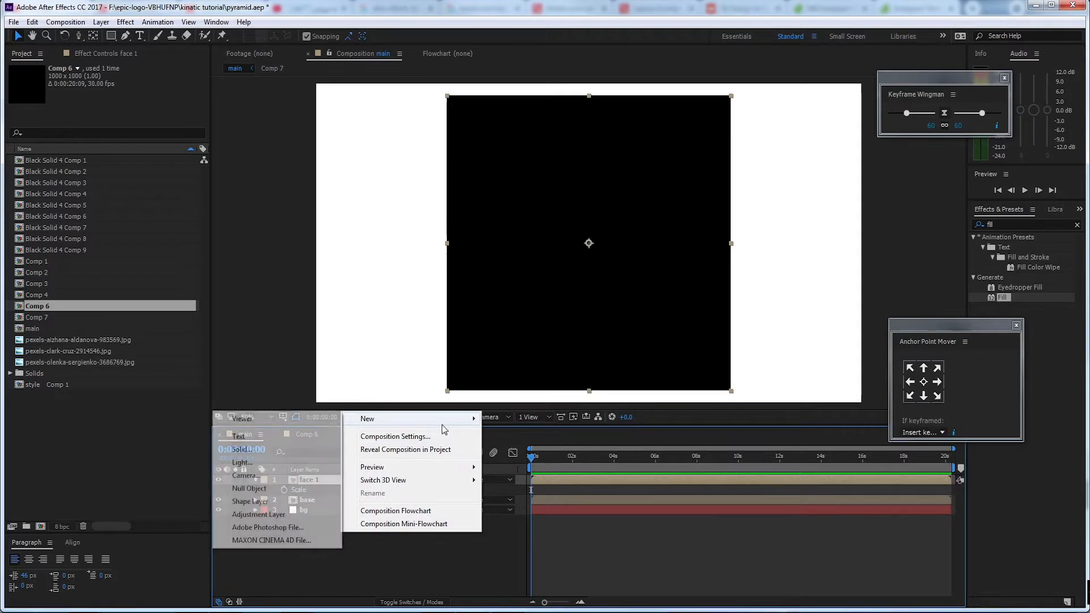
left_click(320, 475)
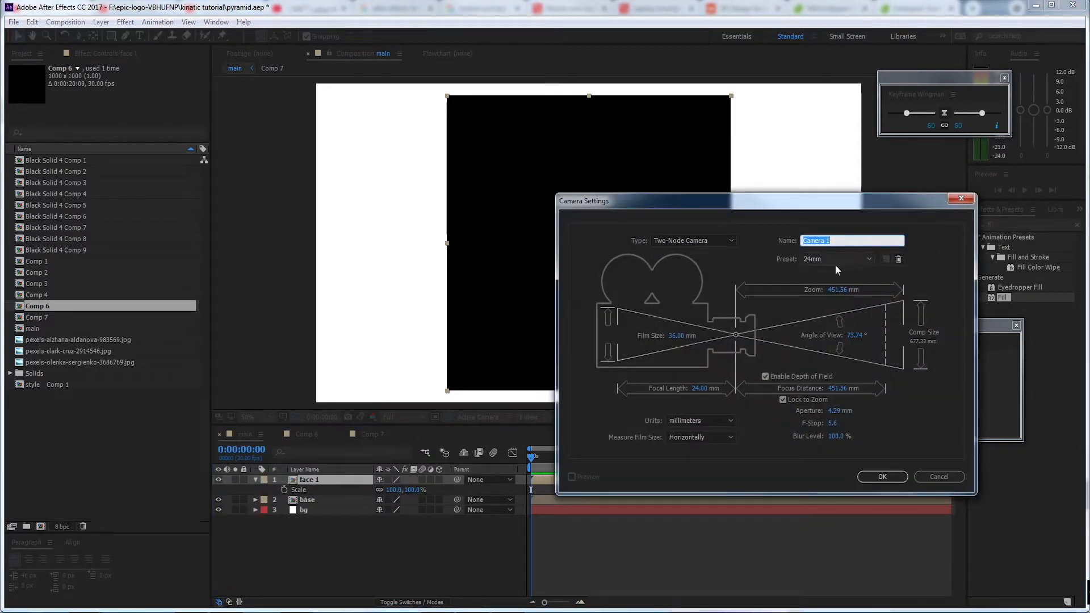
left_click_drag(795, 201, 757, 201)
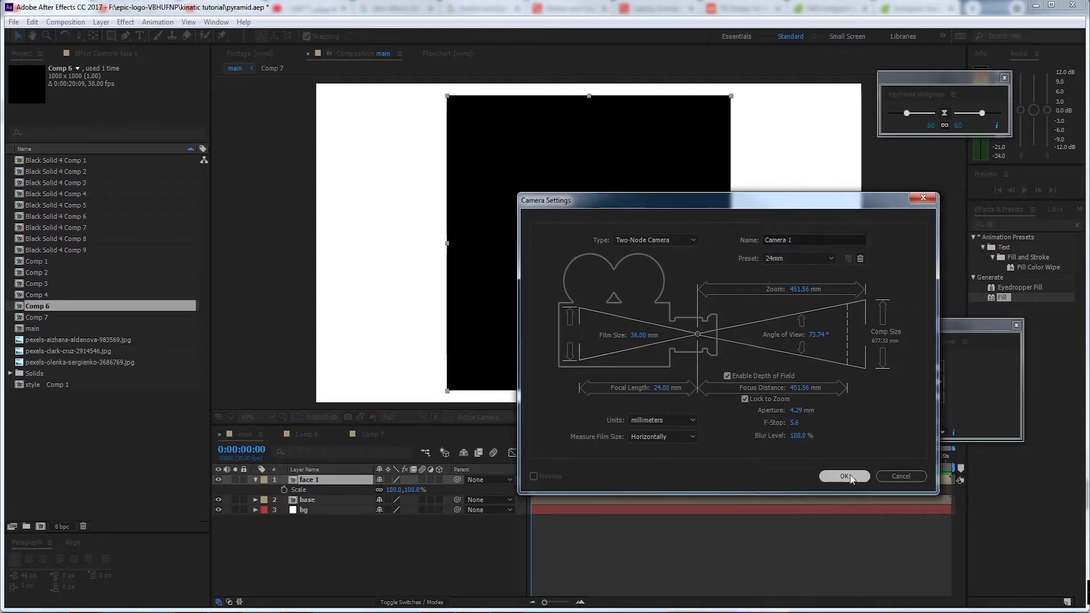
left_click(851, 475)
right_click(317, 534)
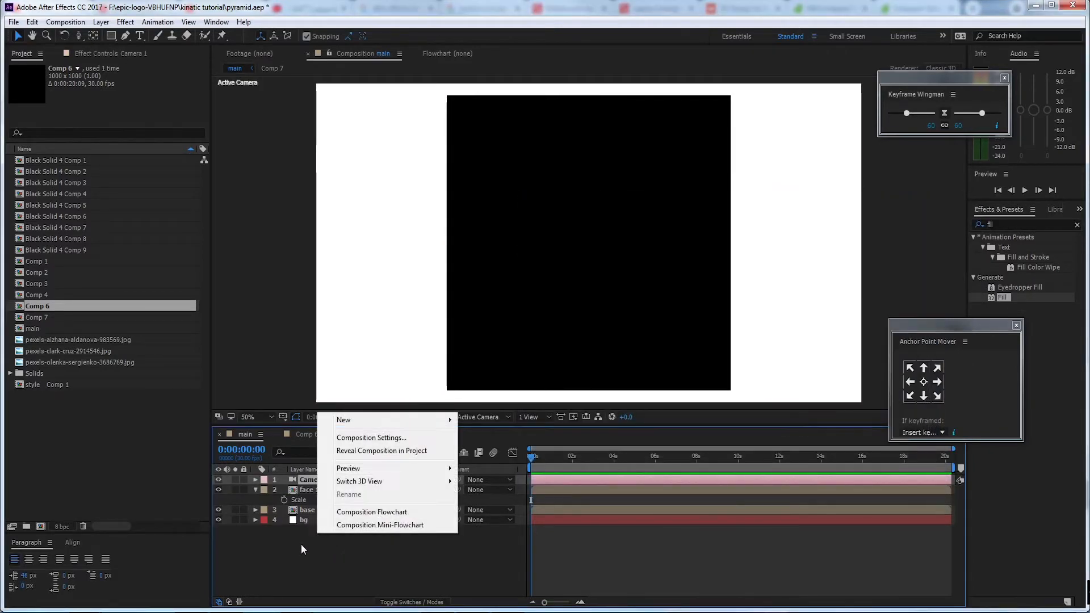
left_click(302, 544)
Turn the face 1 and base layers into 3D layers and orbit the camera to an angled view from above
key("c")
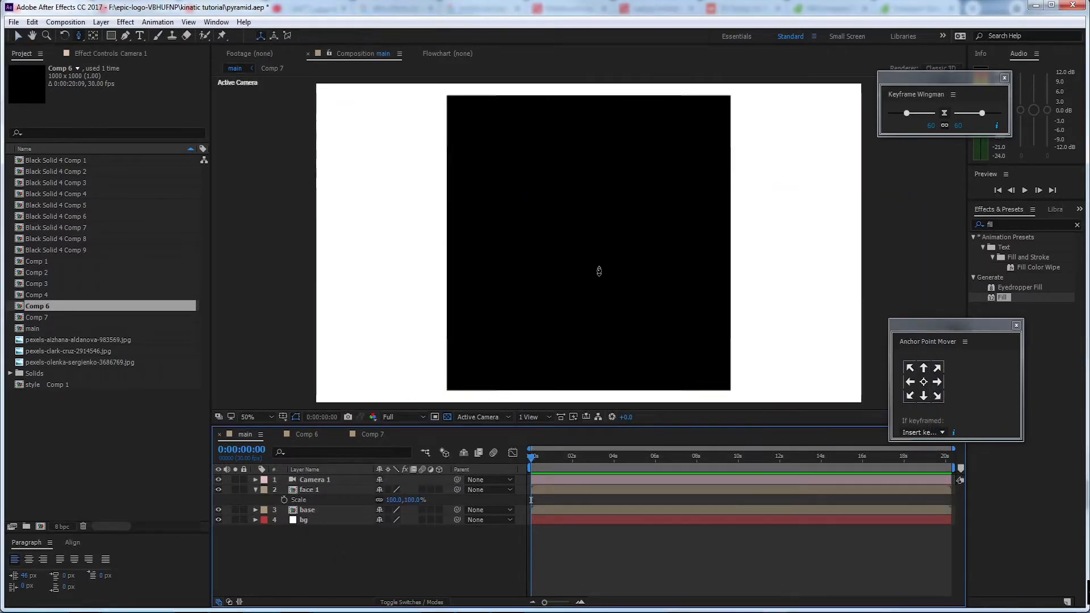
mouse_move(587, 259)
left_mouse_down()
mouse_move(591, 231)
mouse_move(555, 273)
mouse_move(594, 248)
left_mouse_up()
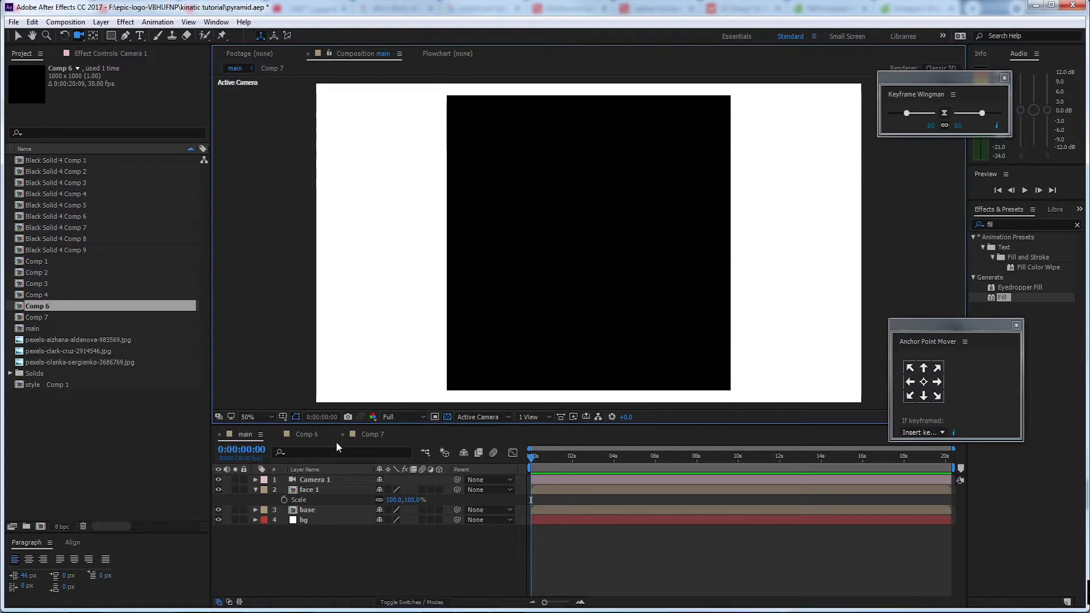
left_click(330, 488)
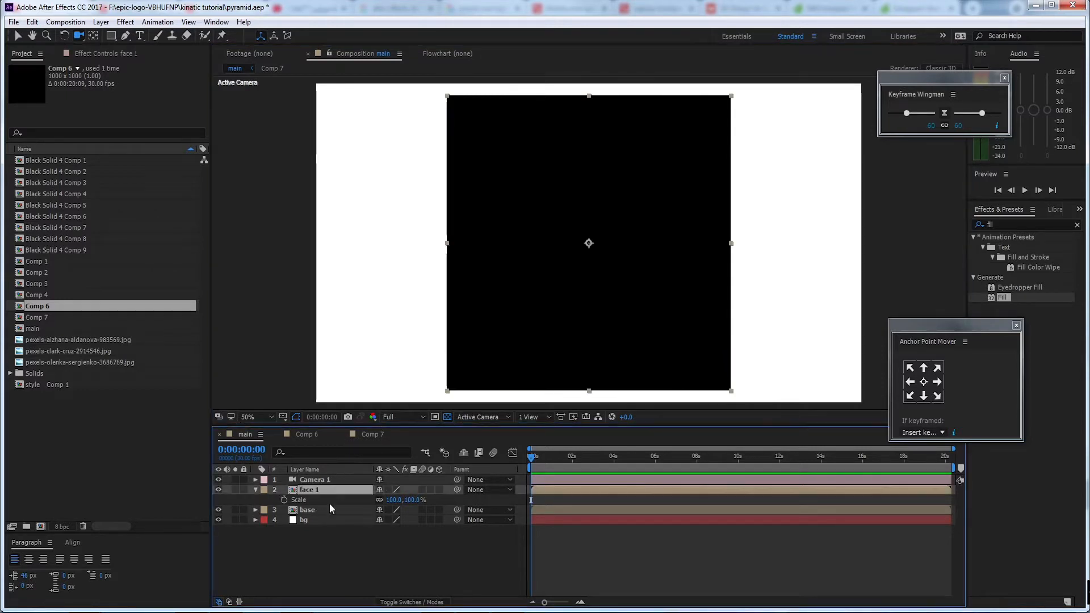
left_click(328, 510, "ctrl")
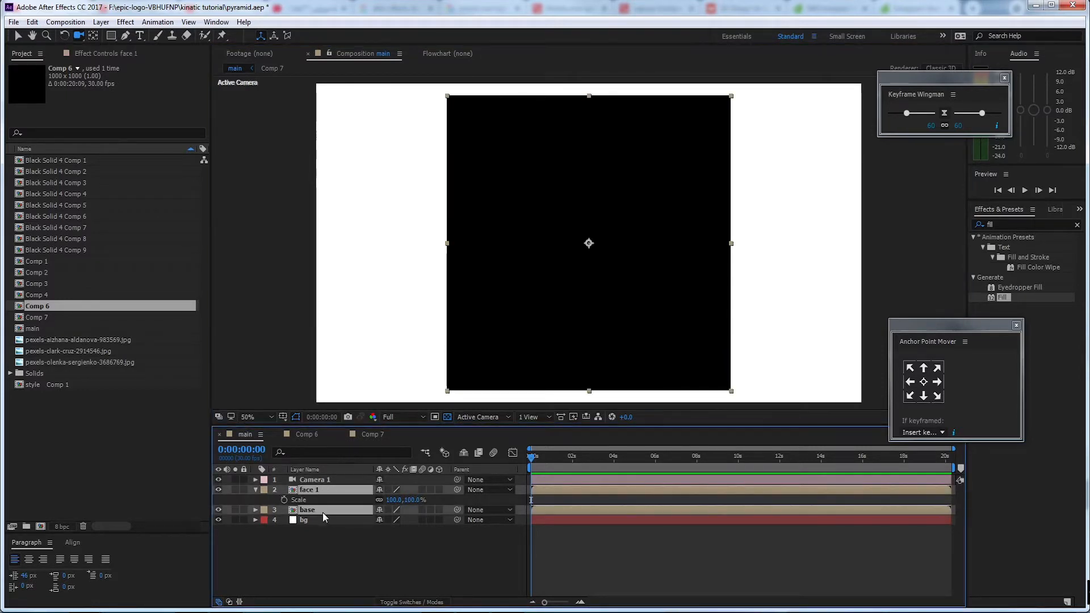
left_click(439, 489)
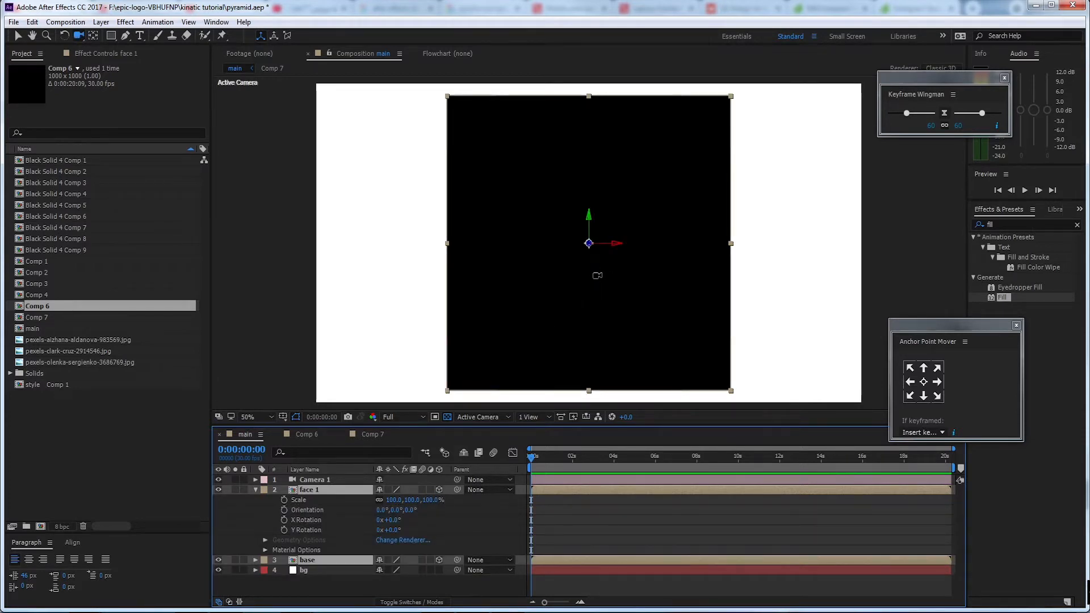
left_click_drag(600, 283, 637, 246)
key("c")
Apply a red Fill effect to face 1 and move its anchor point to the middle of the triangle's bottom edge
left_click(335, 491)
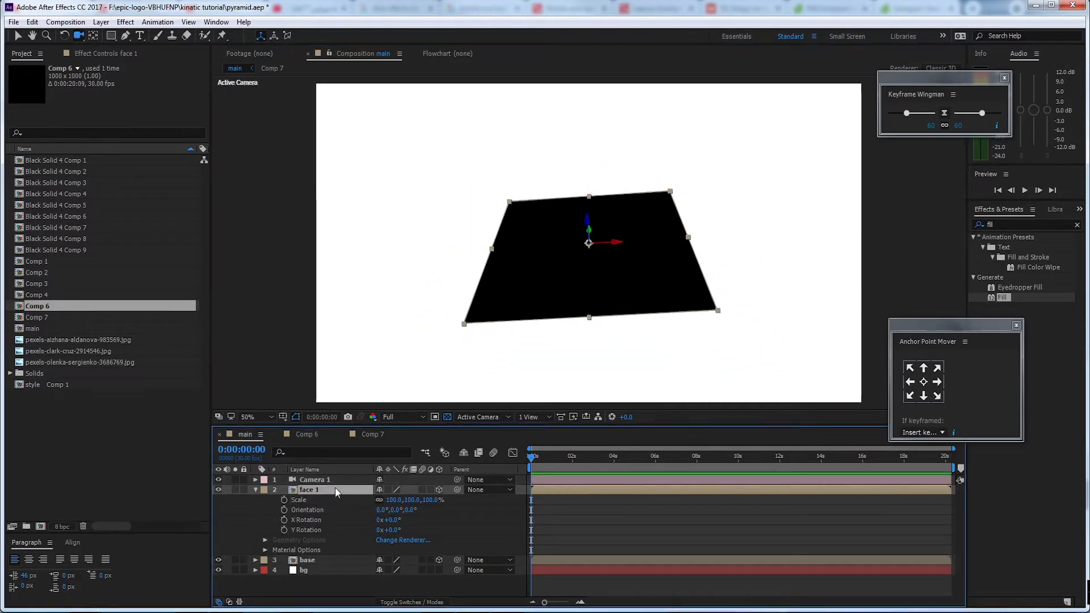
double_click(1002, 298)
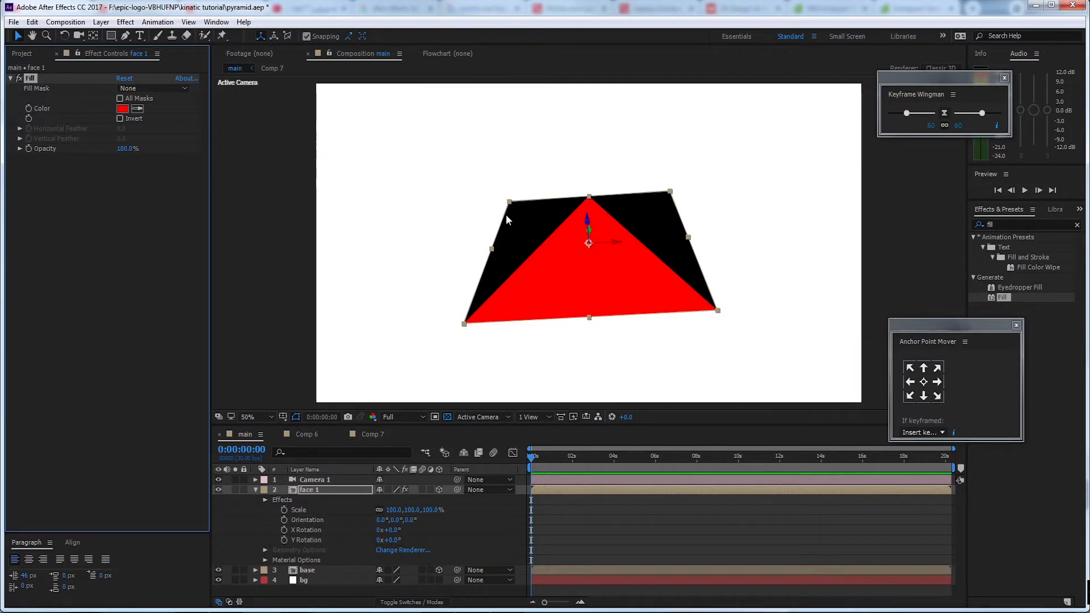
left_click(94, 35)
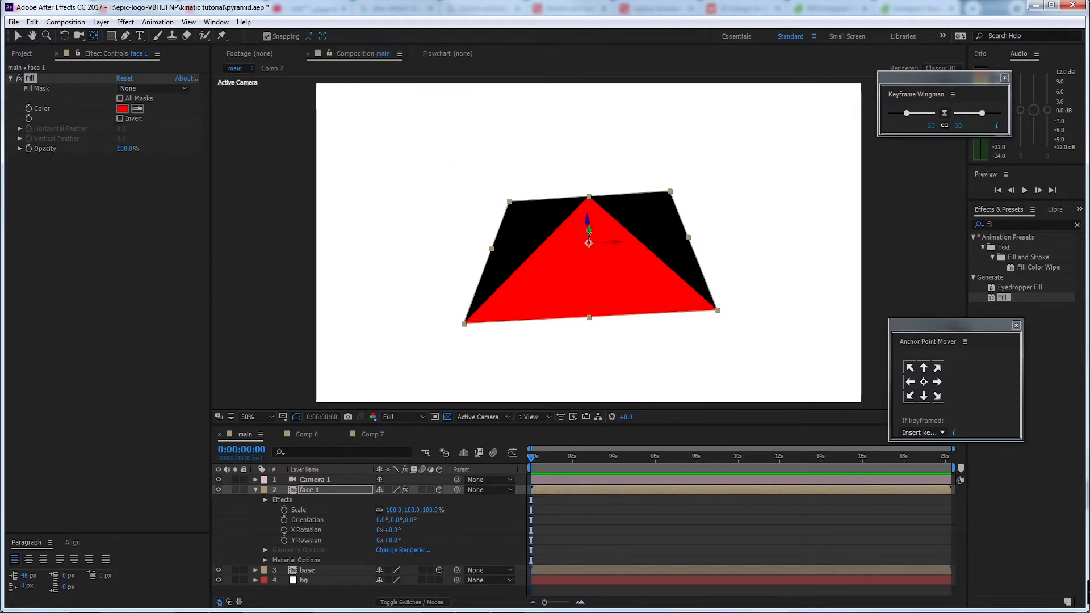
left_click(589, 244)
left_click_drag(589, 244, 589, 318)
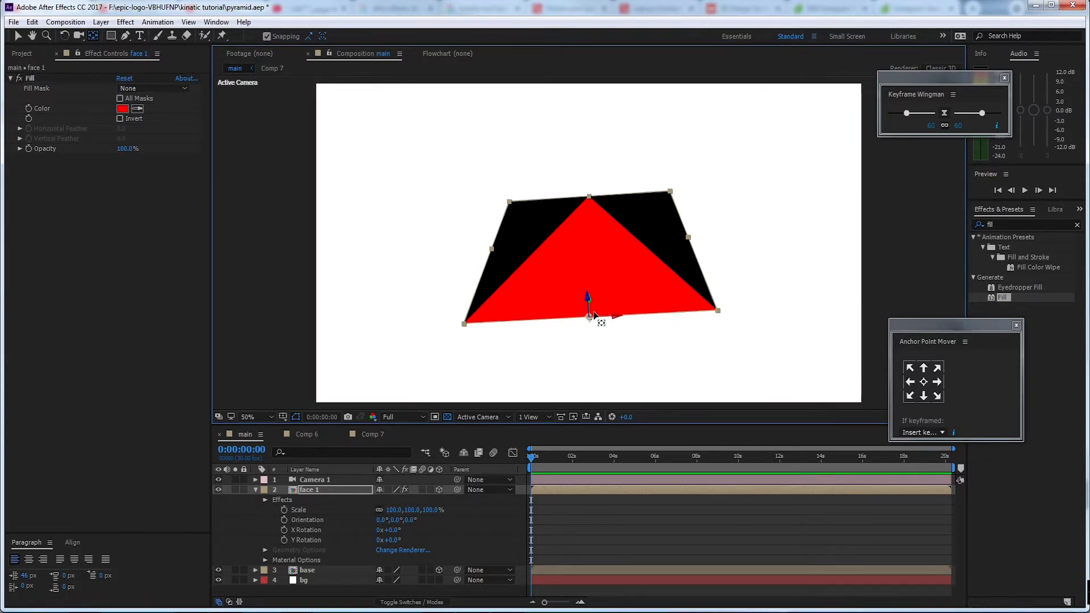
Set the X Rotation of the face 1 layer to 90° so it stands upright on the base
left_click(351, 487)
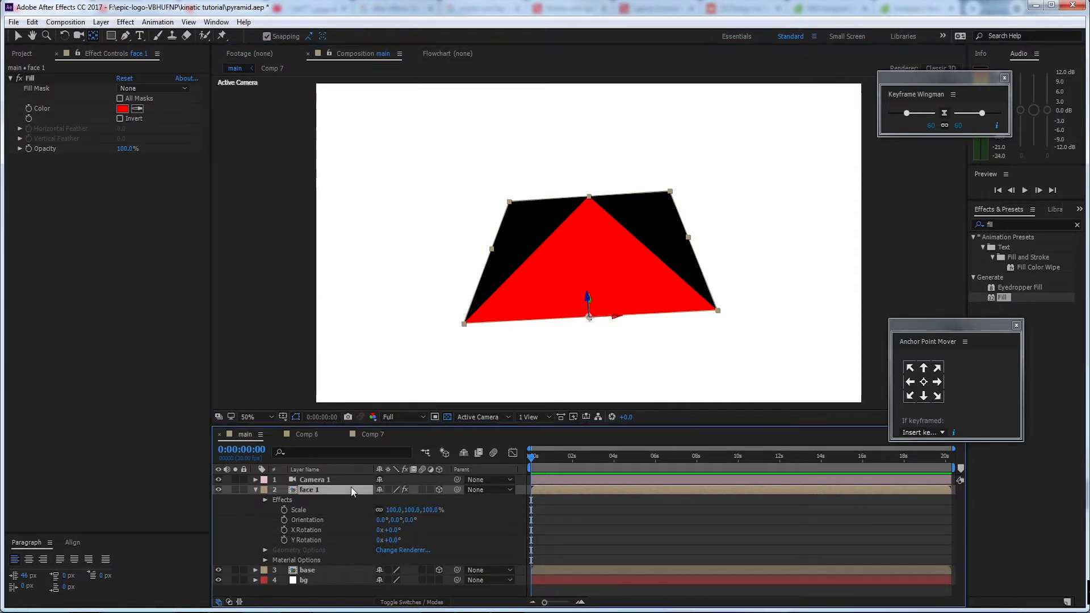
key("r")
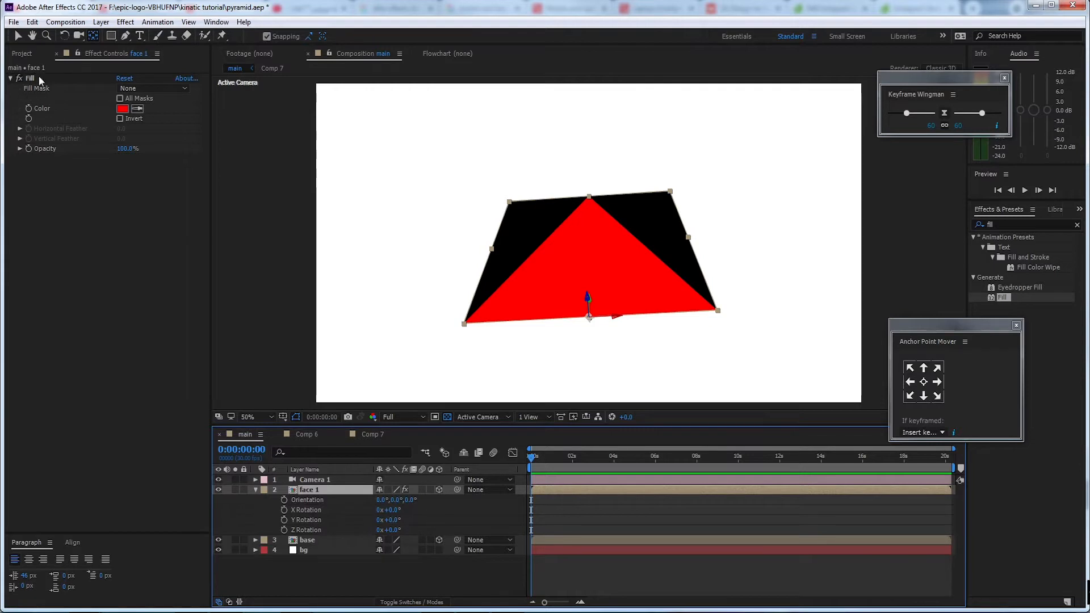
key("v")
left_click_drag(389, 510, 413, 511)
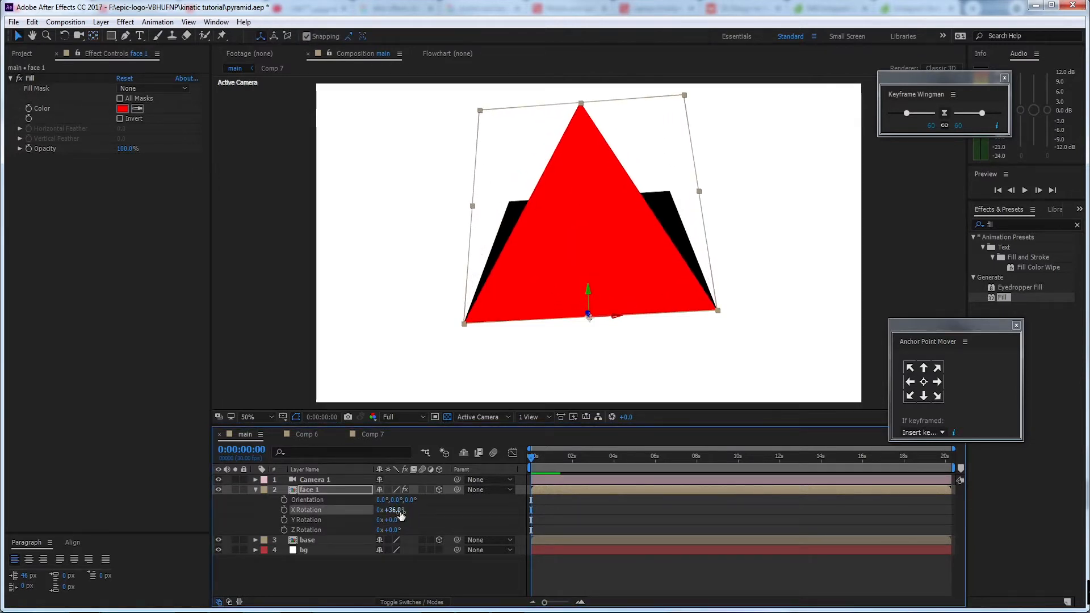
left_click(392, 510)
type("90")
key("Return")
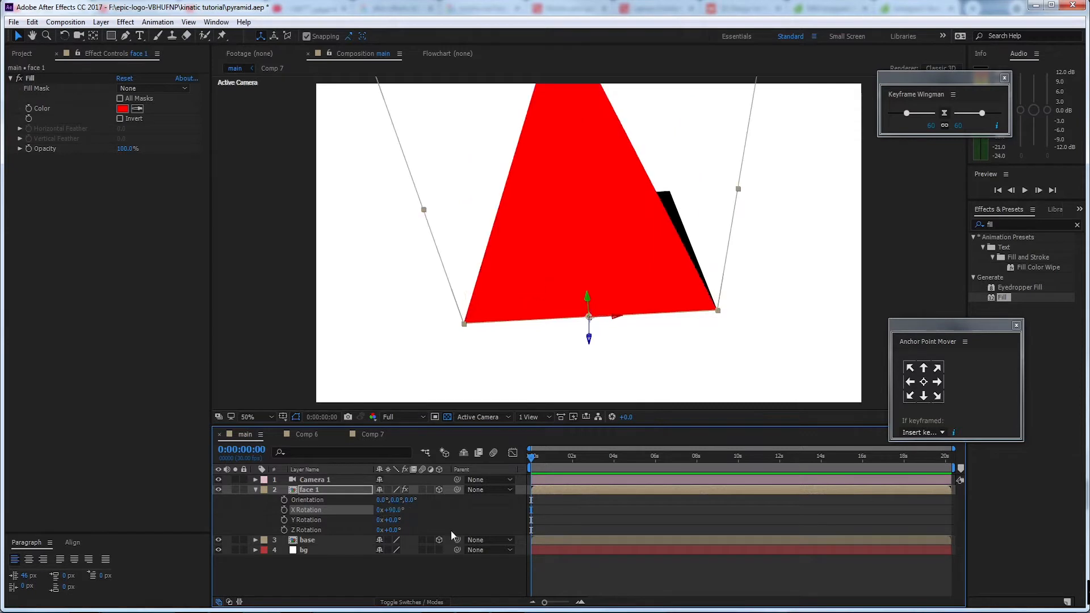
Duplicate the face 1 layer in the main composition
key("c")
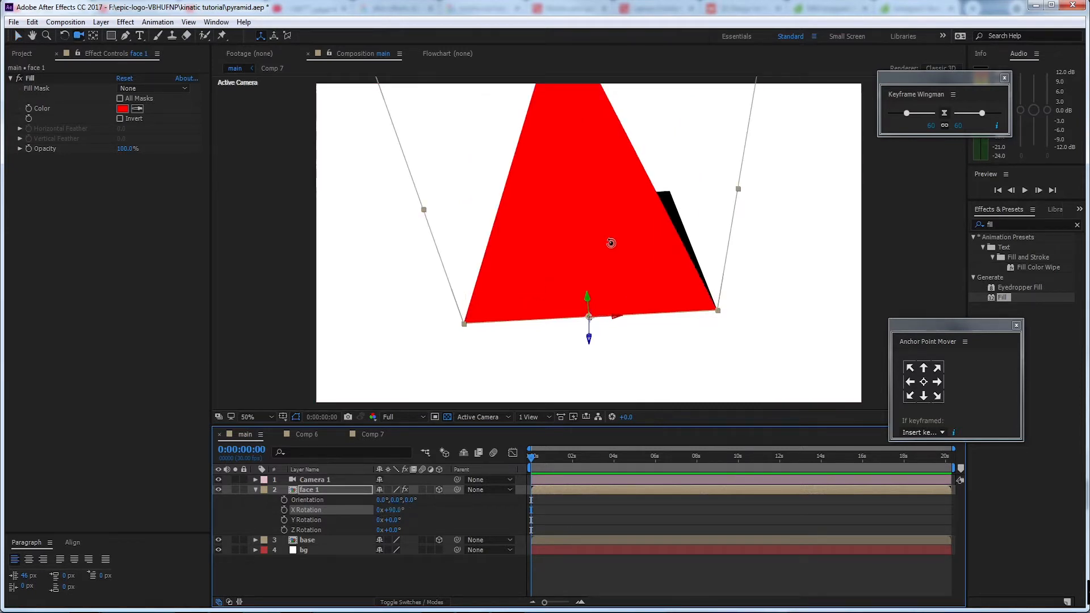
key("c")
left_click_drag(602, 221, 591, 246)
left_click(351, 490)
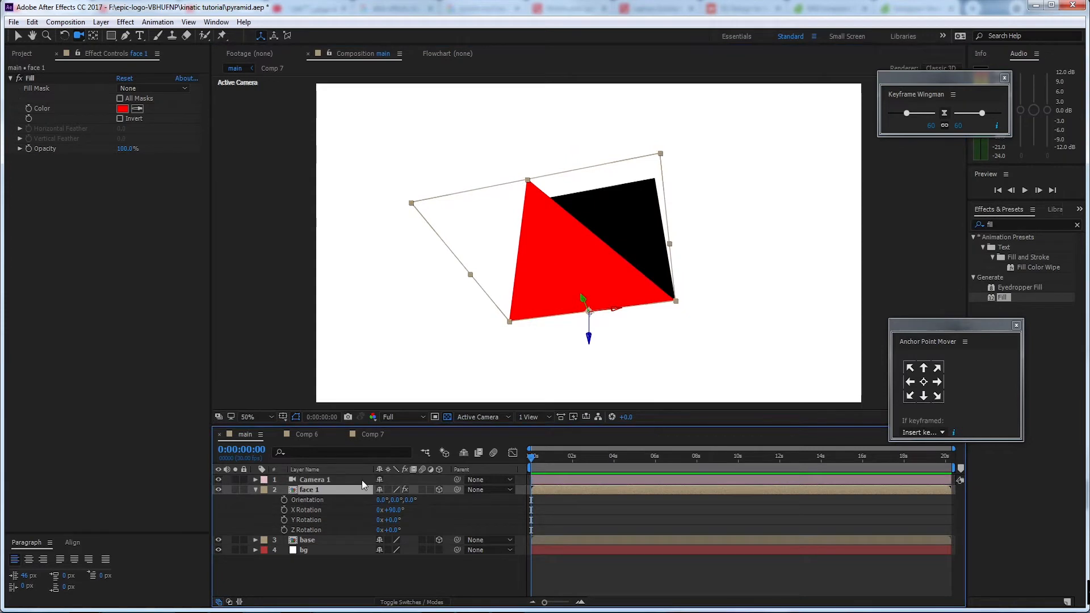
key("ctrl+d")
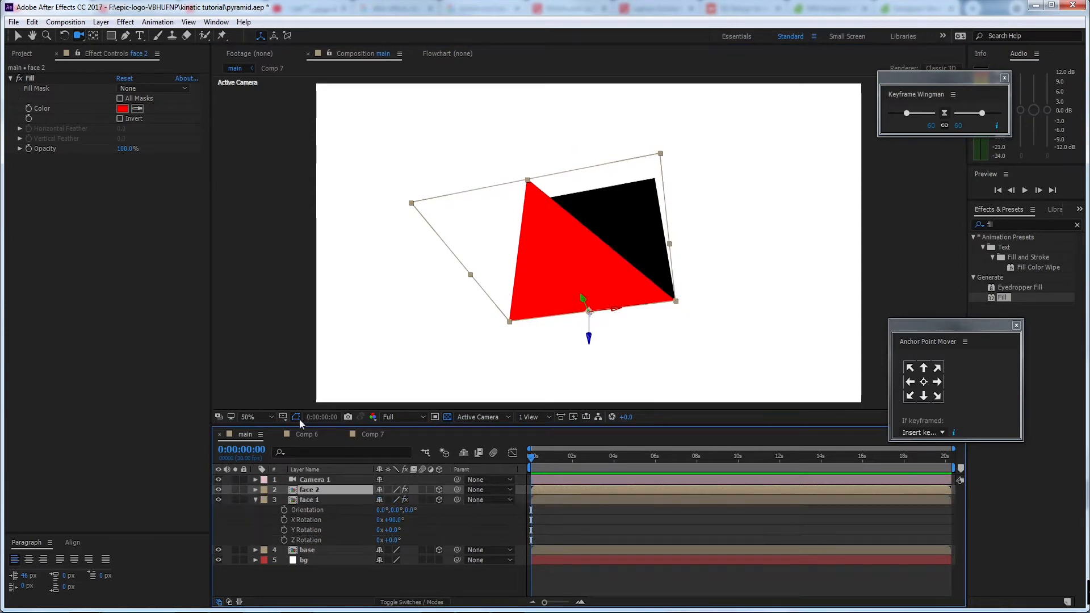
Duplicate the face 2 layer's source, Comp 6, in the project and replace the layer's source with the new Comp 8
key("ctrl+0")
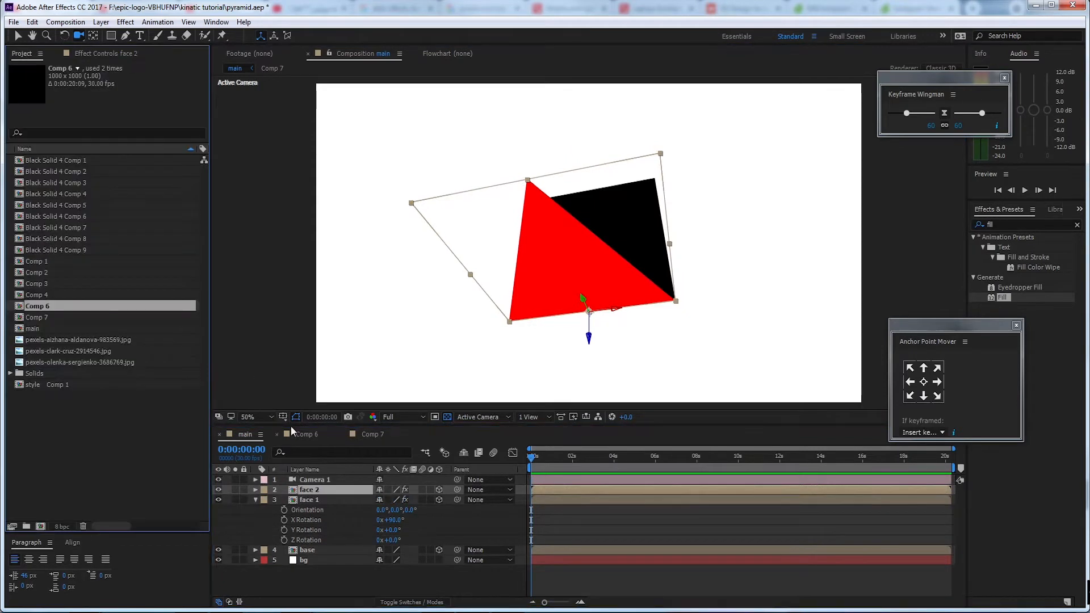
right_click(308, 489)
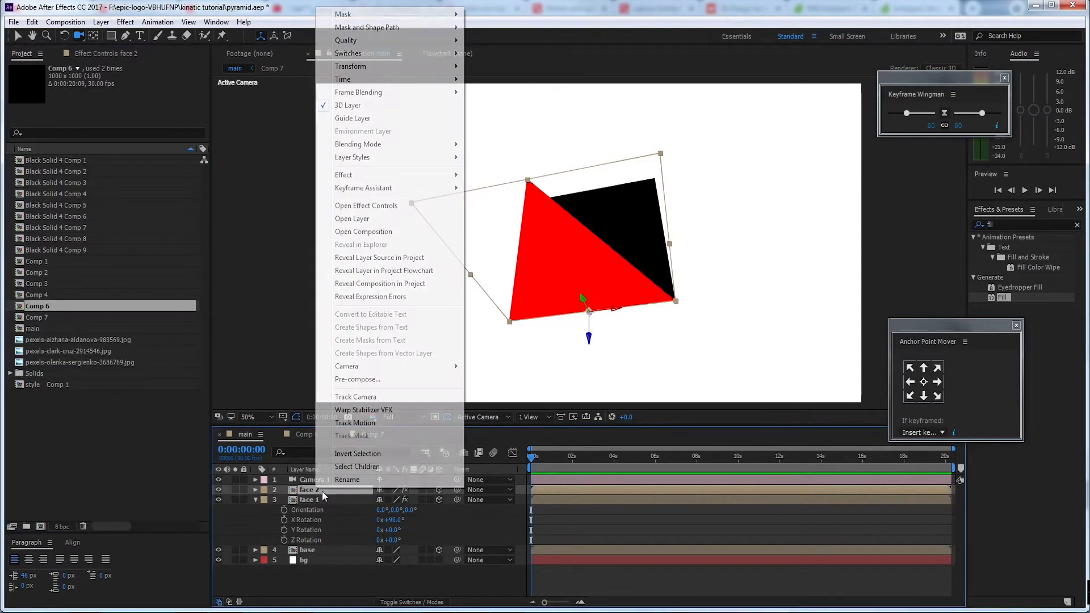
left_click(427, 261)
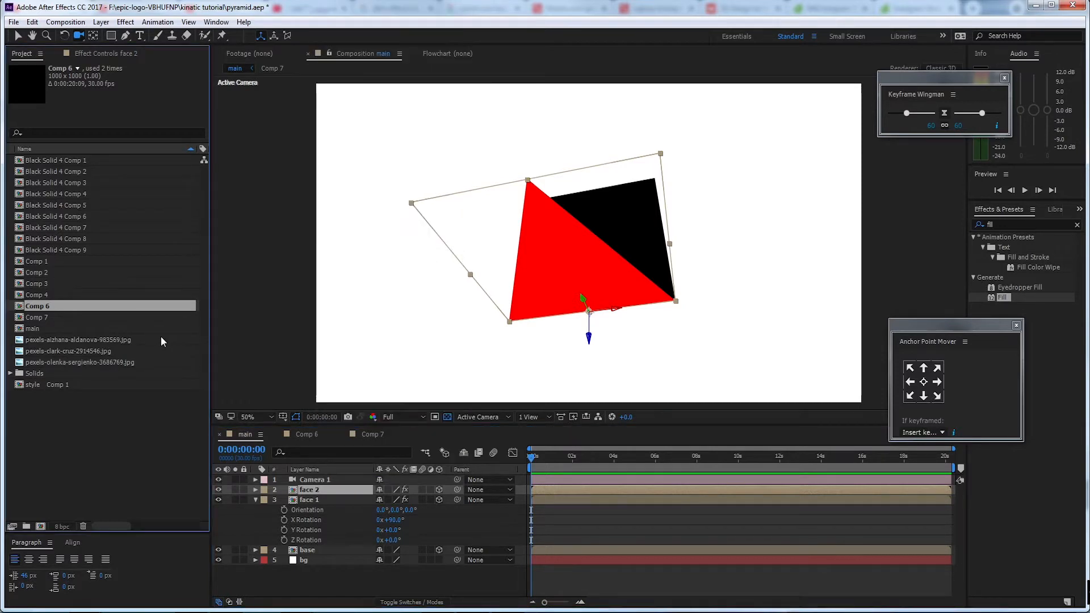
key("ctrl+d")
left_click_drag(77, 329, 327, 489)
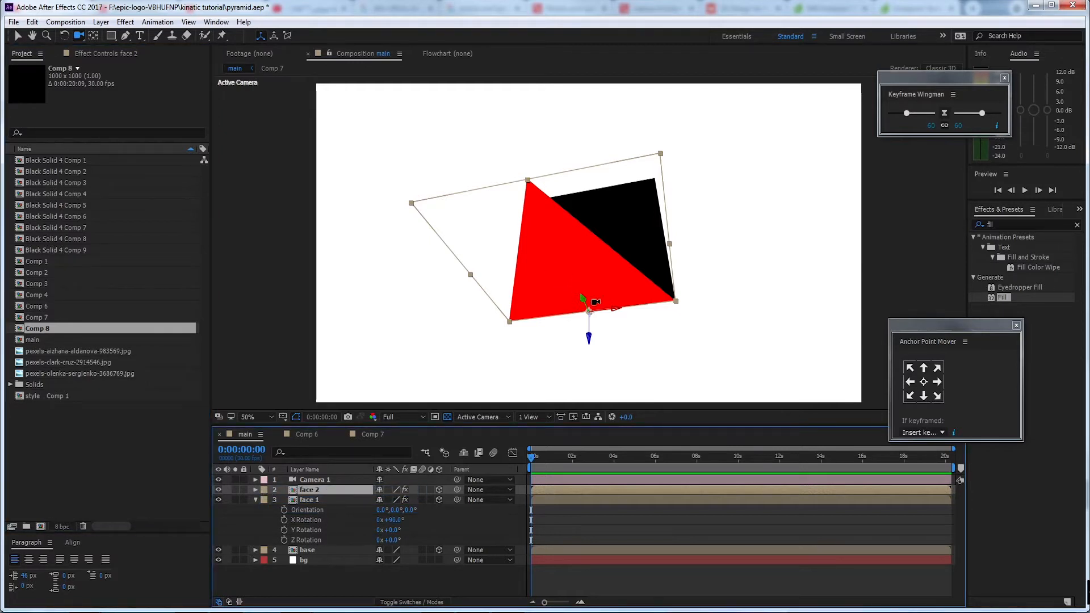
Move the face 2 layer along its Z axis from the front edge toward the back of the base
key("v")
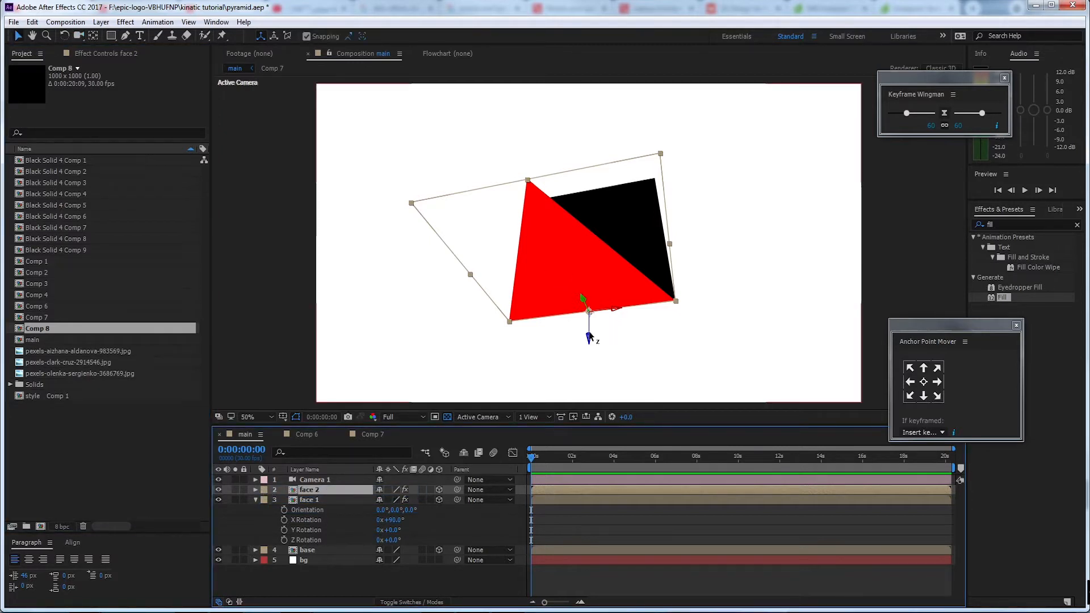
left_click_drag(589, 328, 638, 205)
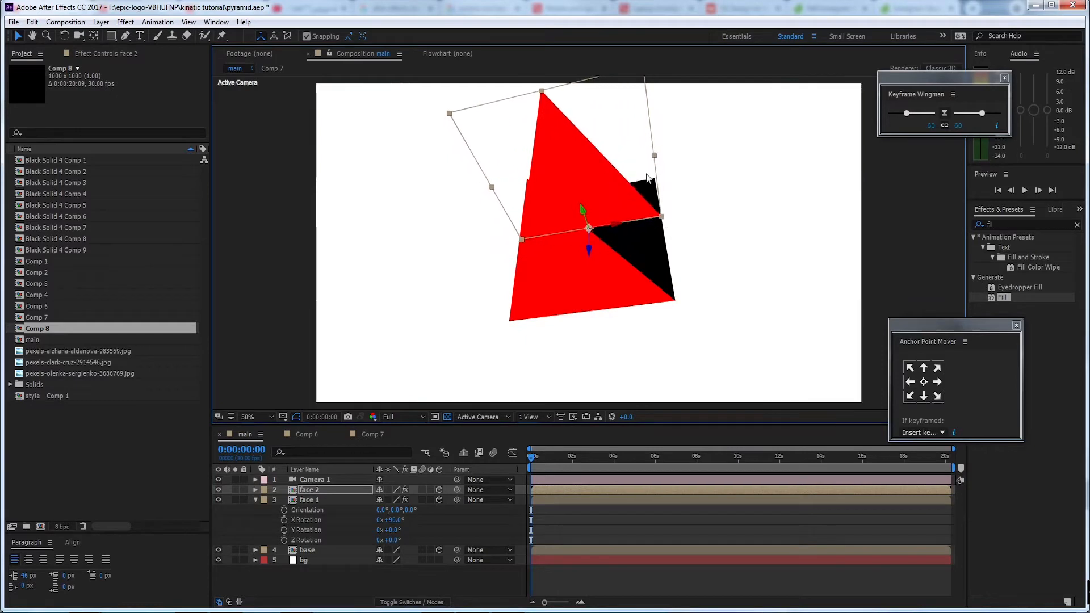
key("c")
key("c")
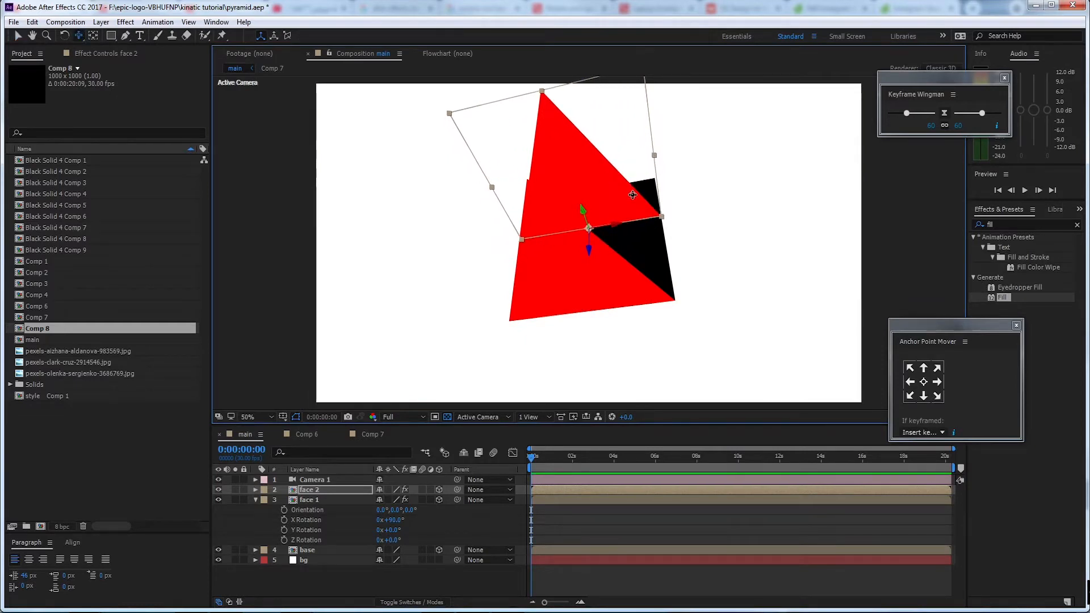
mouse_move(638, 172)
left_mouse_down()
mouse_move(644, 196)
mouse_move(654, 181)
left_mouse_up()
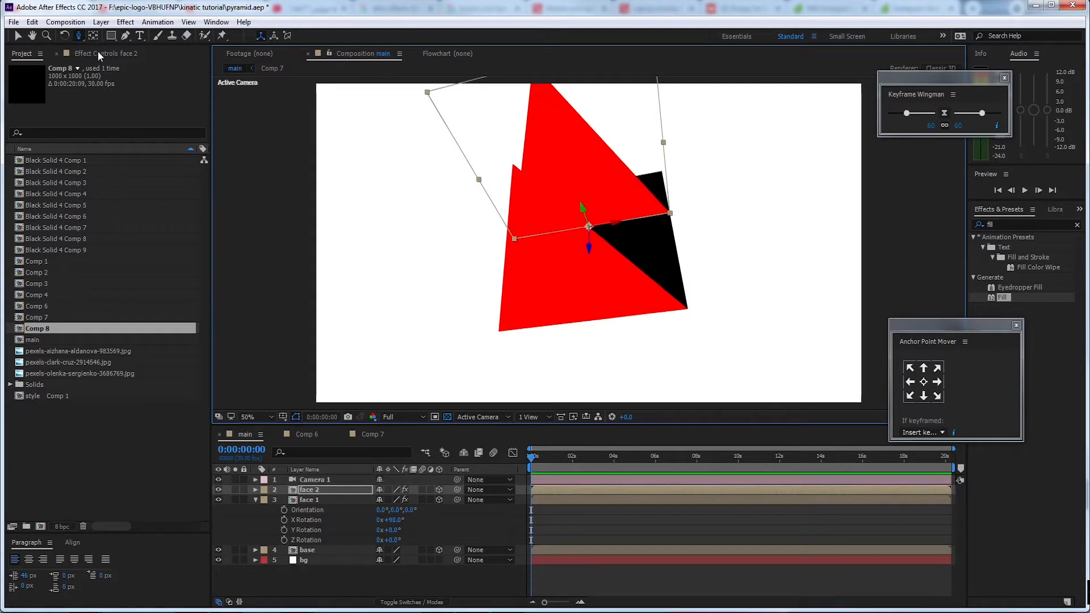
Set the Fill effect color of the face 2 layer to blue, 0036FF
left_click(98, 53)
left_click(122, 108)
left_click(209, 234)
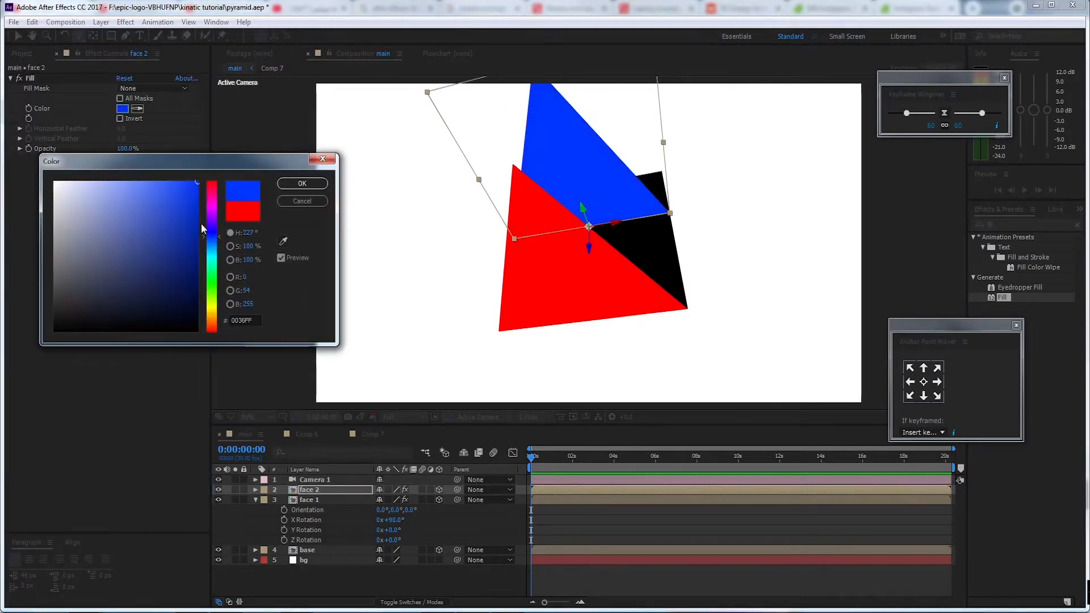
left_click(302, 183)
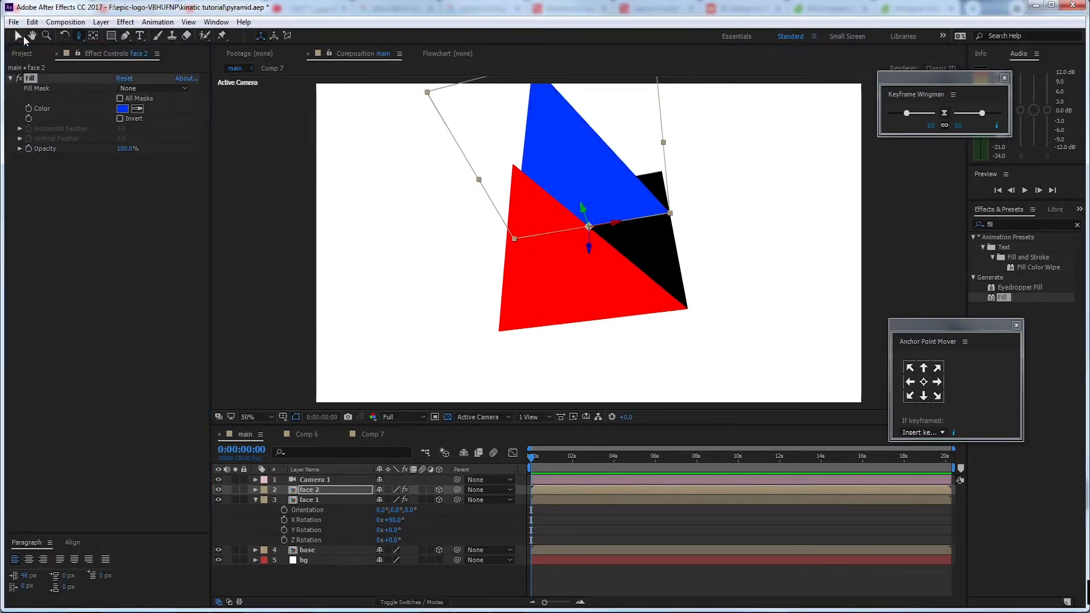
Move face 2 further along its Z axis until its bottom edge aligns with the back edge of the base
left_click(24, 37)
left_click_drag(588, 244, 596, 132)
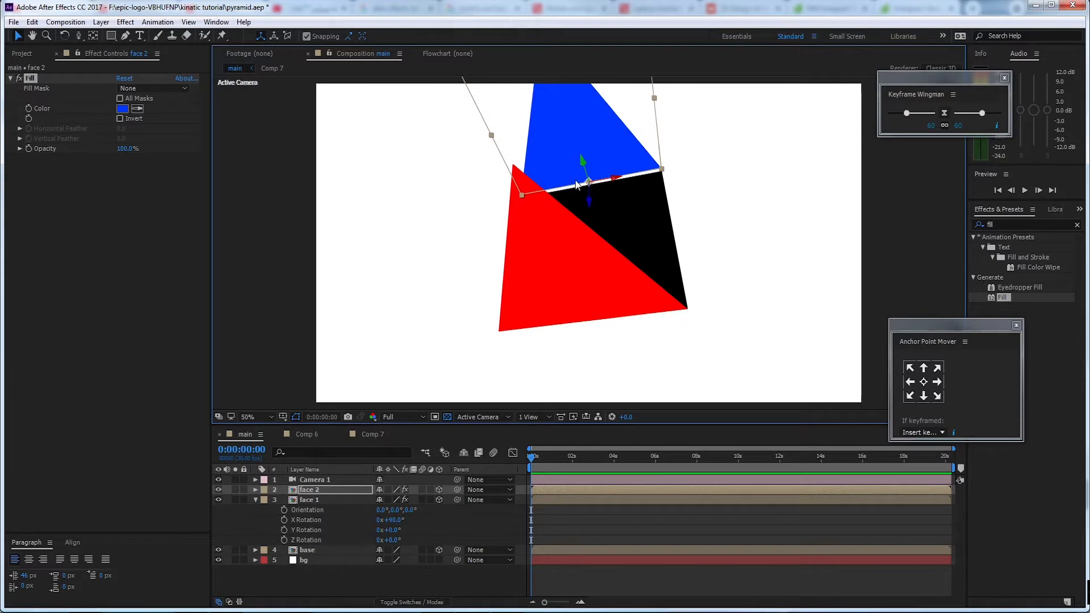
left_click_drag(576, 181, 576, 184)
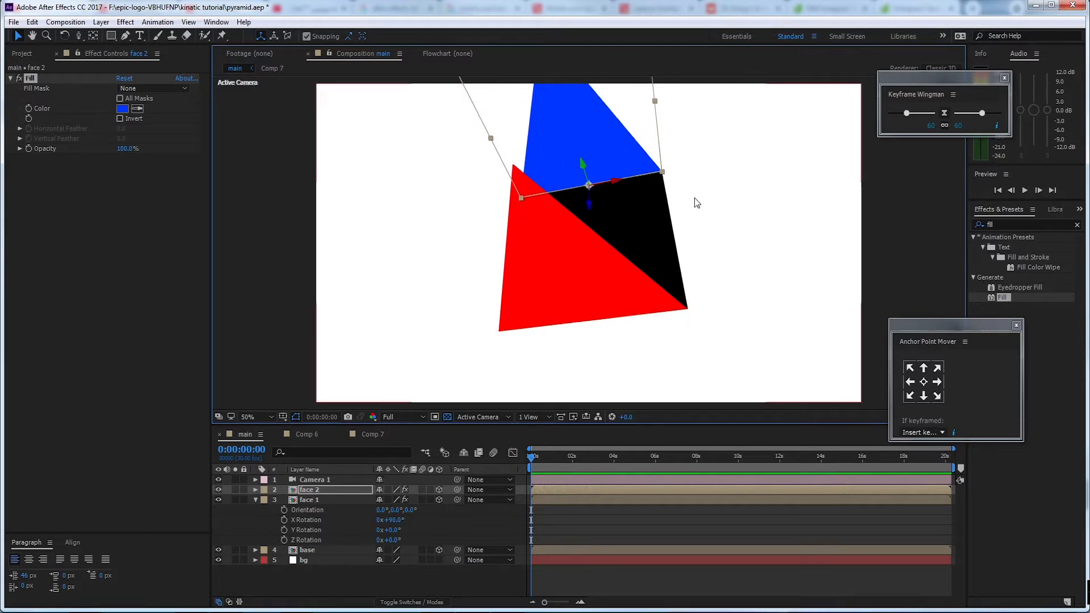
Duplicate the face 2 layer to make a third triangular face
key("c")
key("c")
key("c")
mouse_move(715, 211)
left_mouse_down()
mouse_move(672, 244)
mouse_move(672, 275)
mouse_move(721, 231)
mouse_move(708, 214)
left_mouse_up()
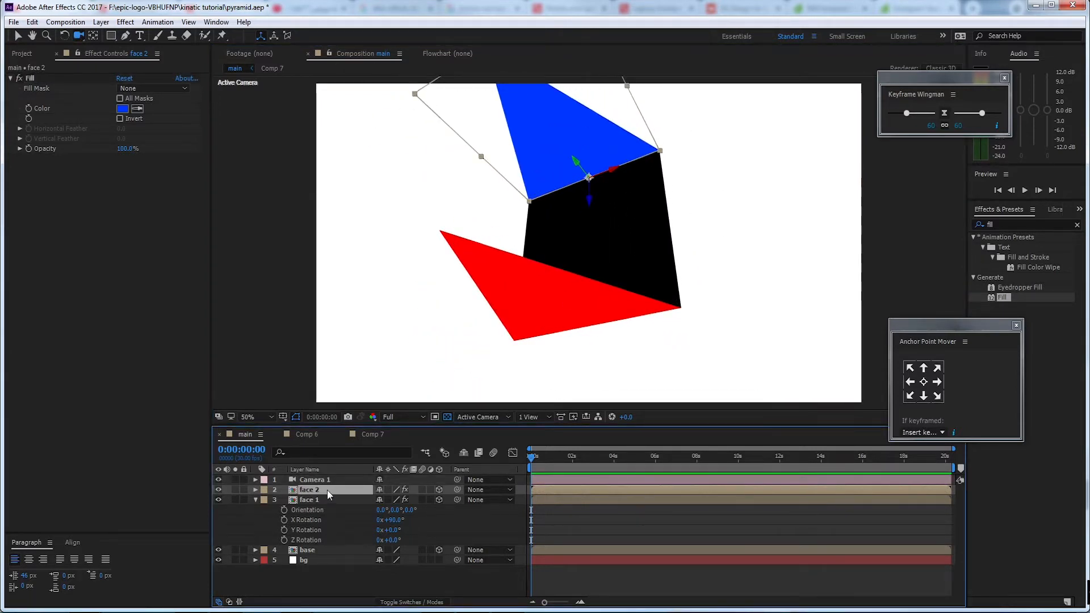
key("ctrl+d")
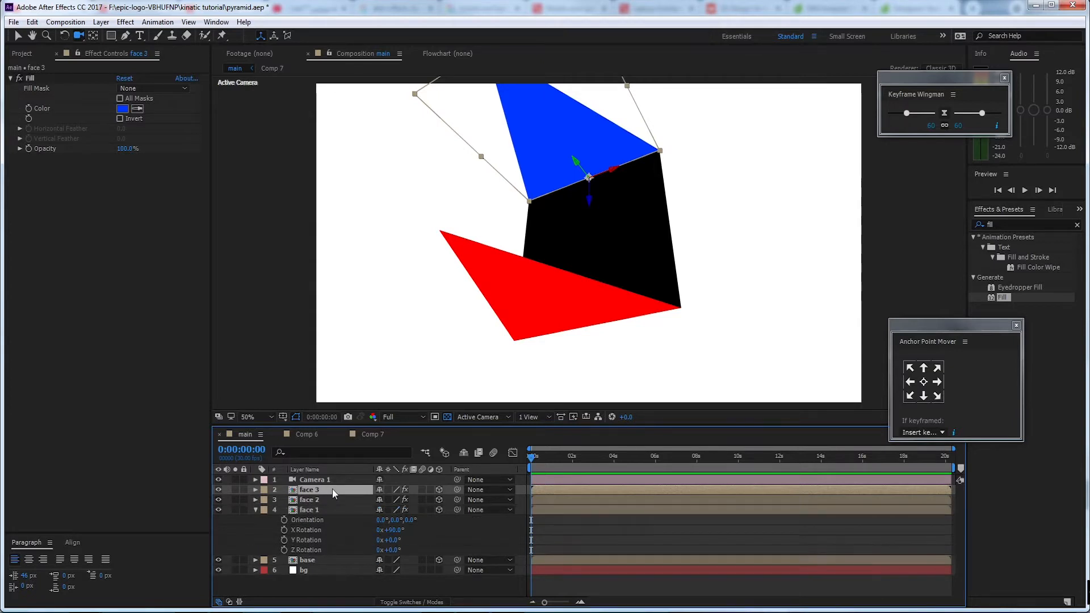
Duplicate the source composition of the face 3 layer in the project and replace the layer's source with the copy
right_click(326, 489)
left_click(427, 257)
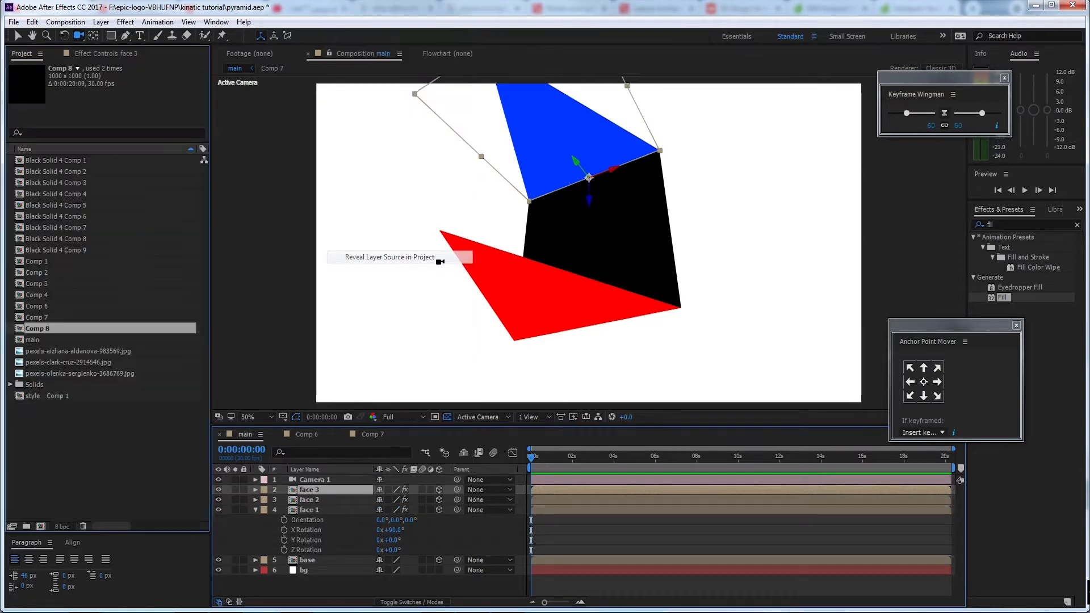
key("ctrl+d")
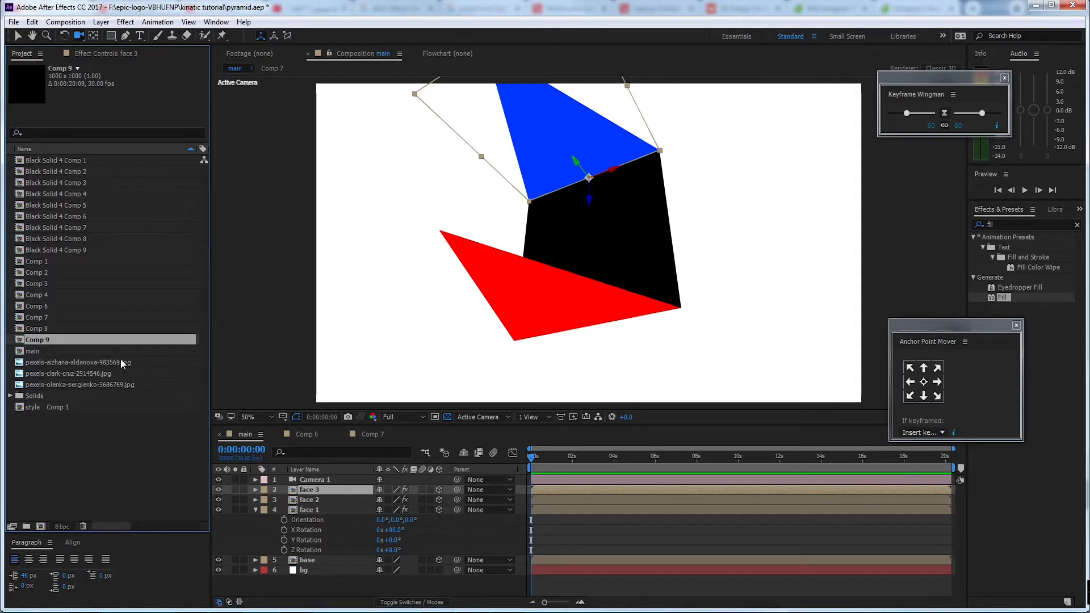
left_click_drag(51, 343, 352, 492)
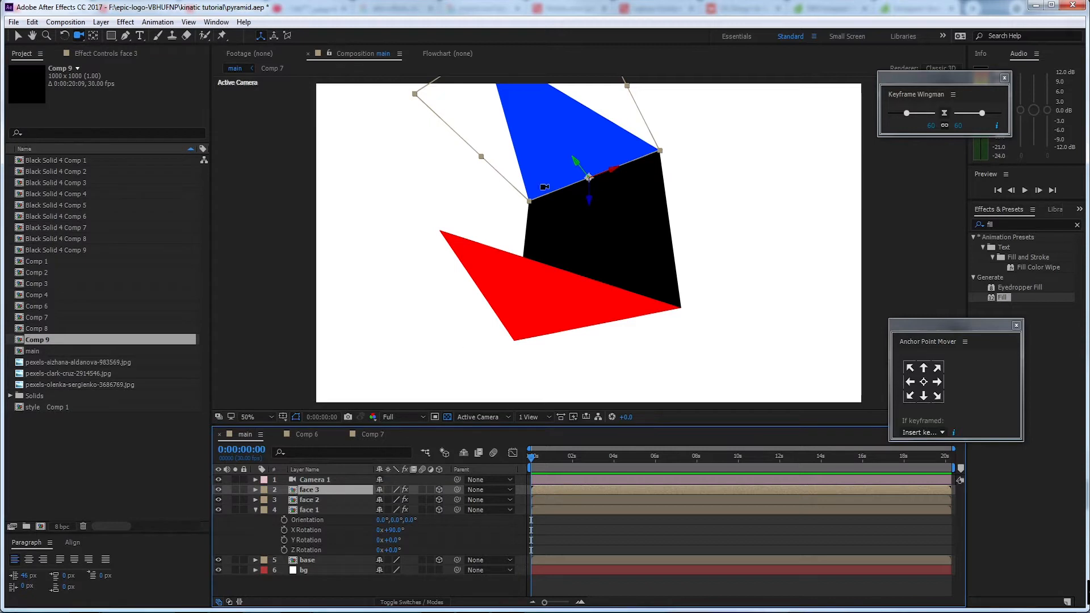
Try to move the face 3 layer along its Z axis from the back edge toward the middle of the base
key("v")
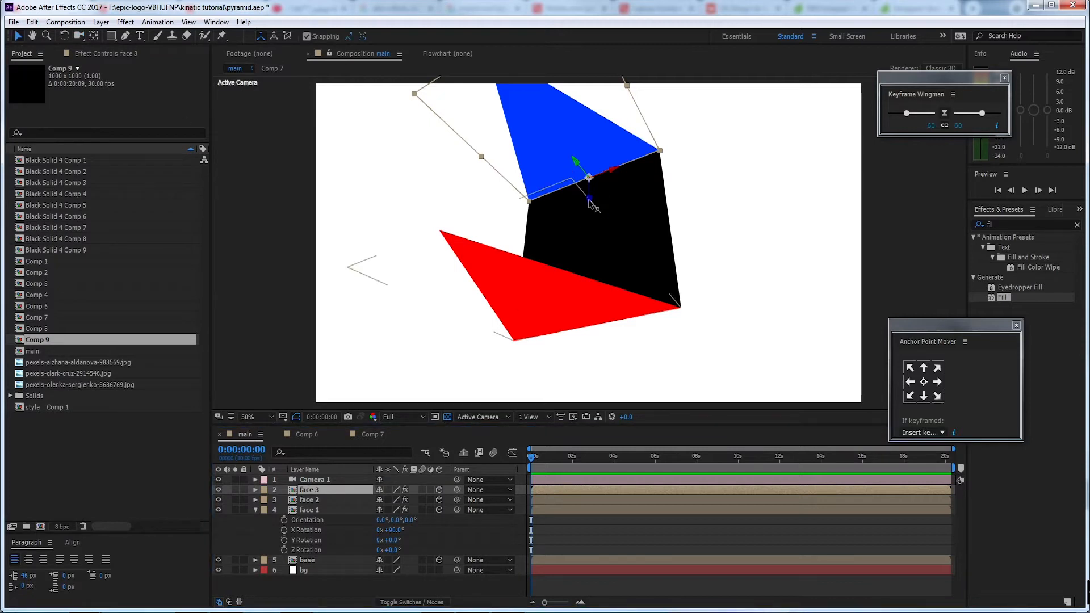
left_click_drag(593, 206, 595, 267)
key("c")
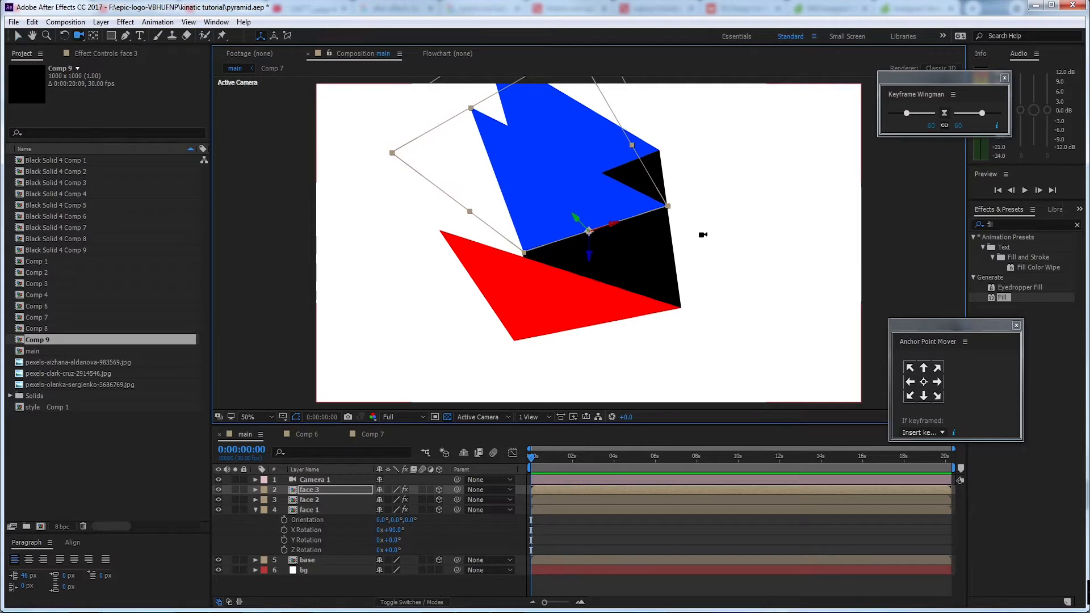
mouse_move(700, 225)
left_mouse_down()
mouse_move(710, 273)
mouse_move(674, 263)
mouse_move(702, 245)
left_mouse_up()
key("v")
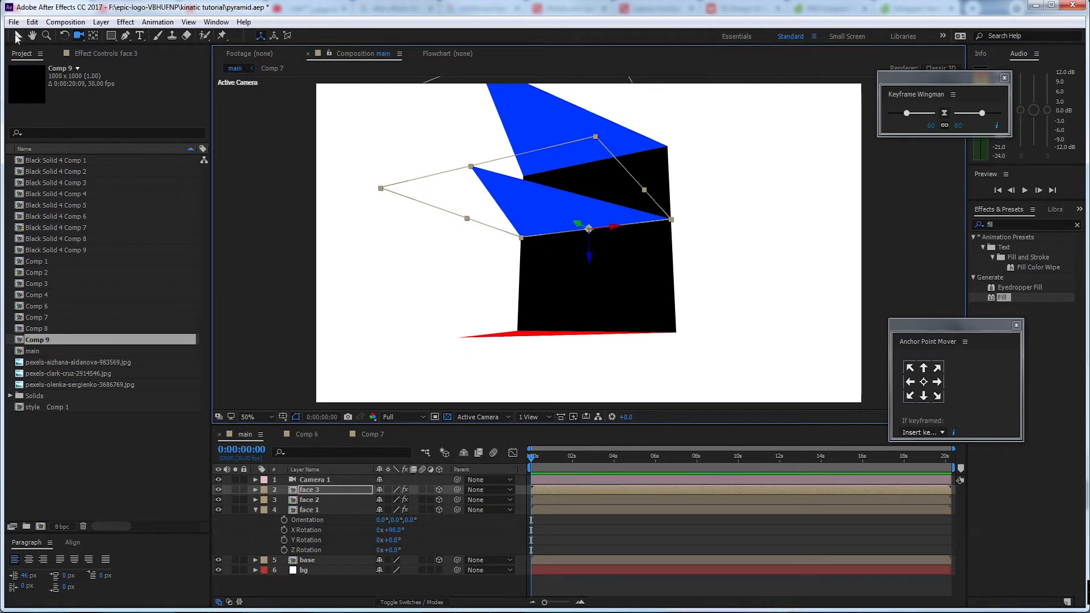
left_click_drag(591, 259, 594, 296)
left_click_drag(590, 250, 592, 249)
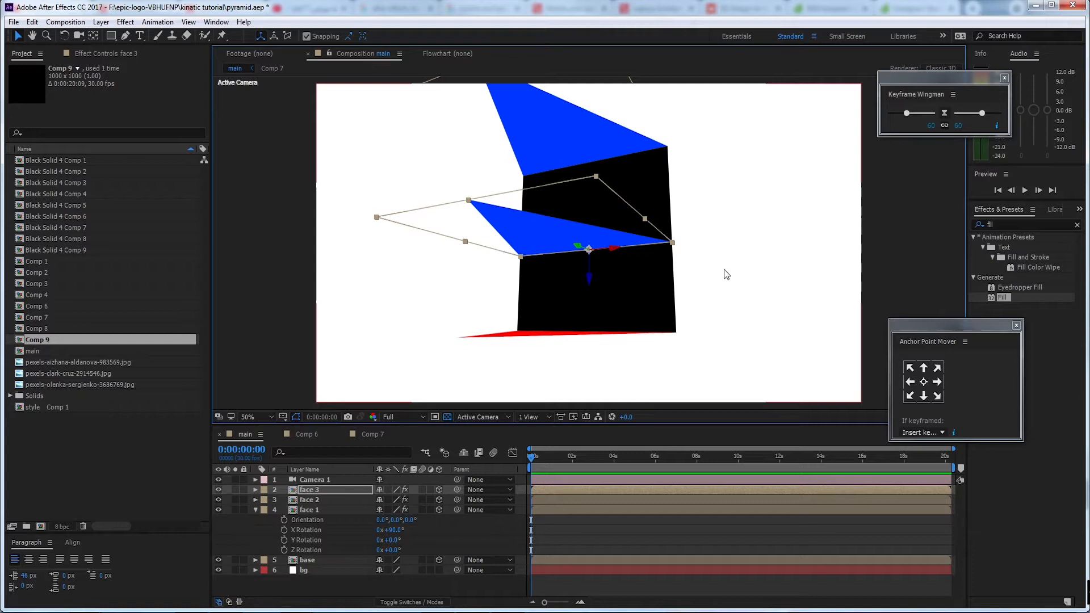
Undo the face 3 moves and the camera orbit so the layer is back at the base's rear edge
key("ctrl+z")
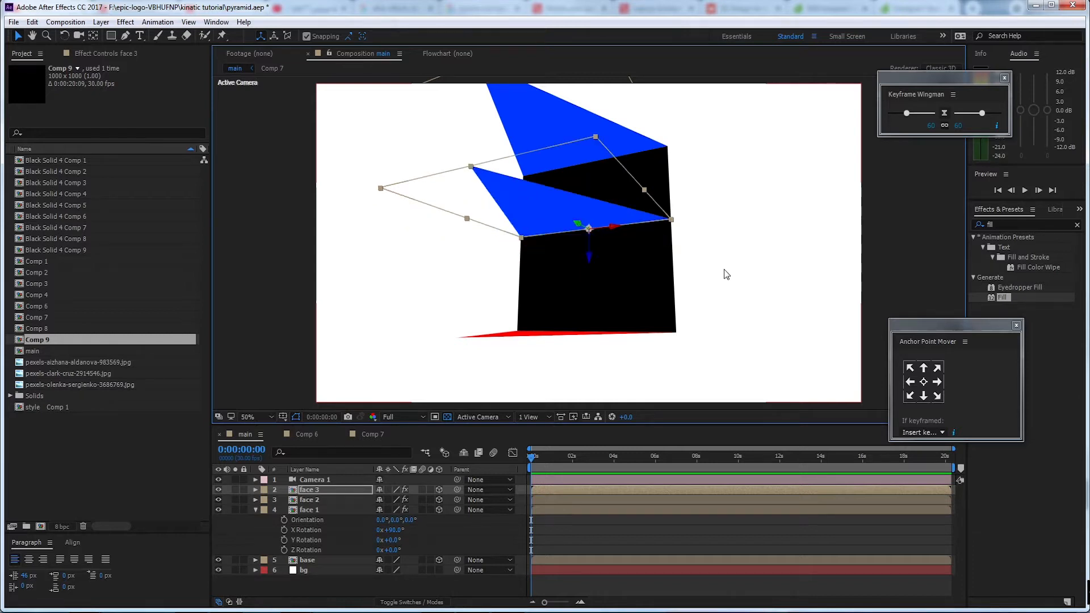
key("ctrl+z")
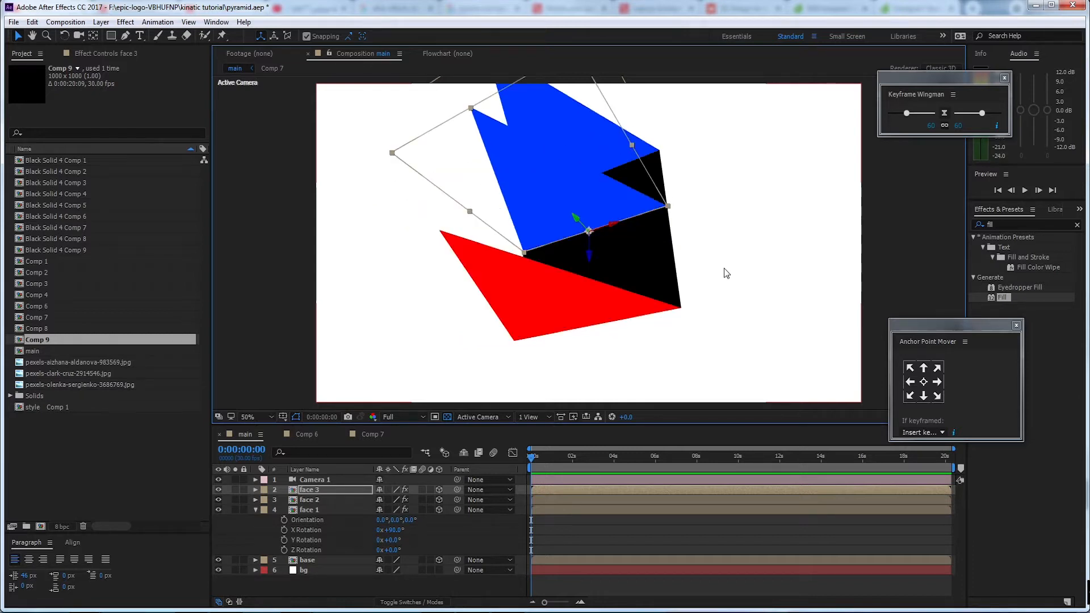
key("ctrl+z")
key("ctrl+z")
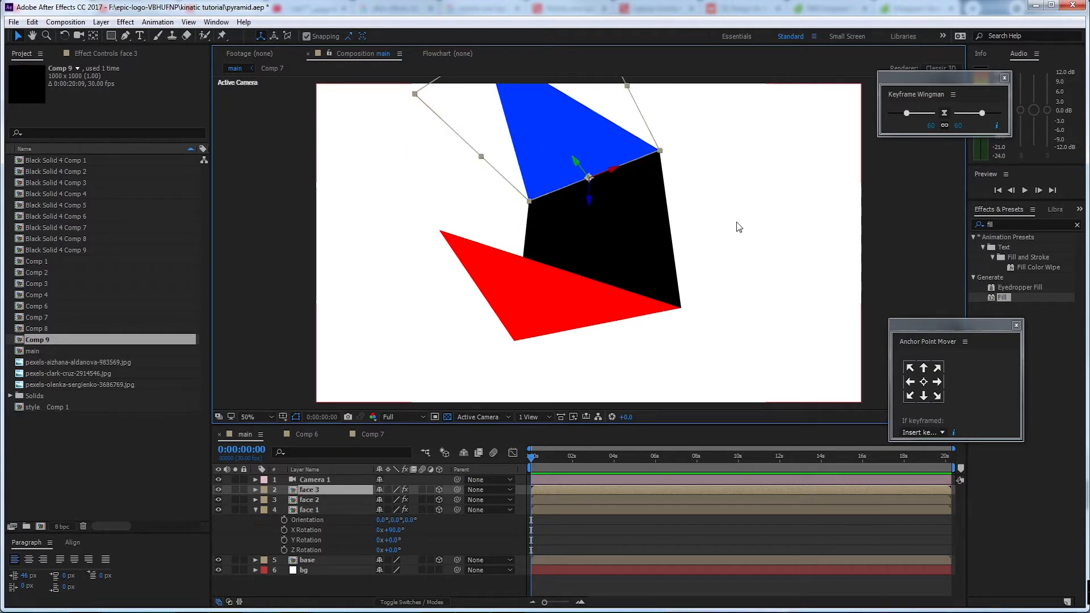
Set the Y Rotation of the face 3 layer to 90° while keeping its X Rotation at 90°
key("r")
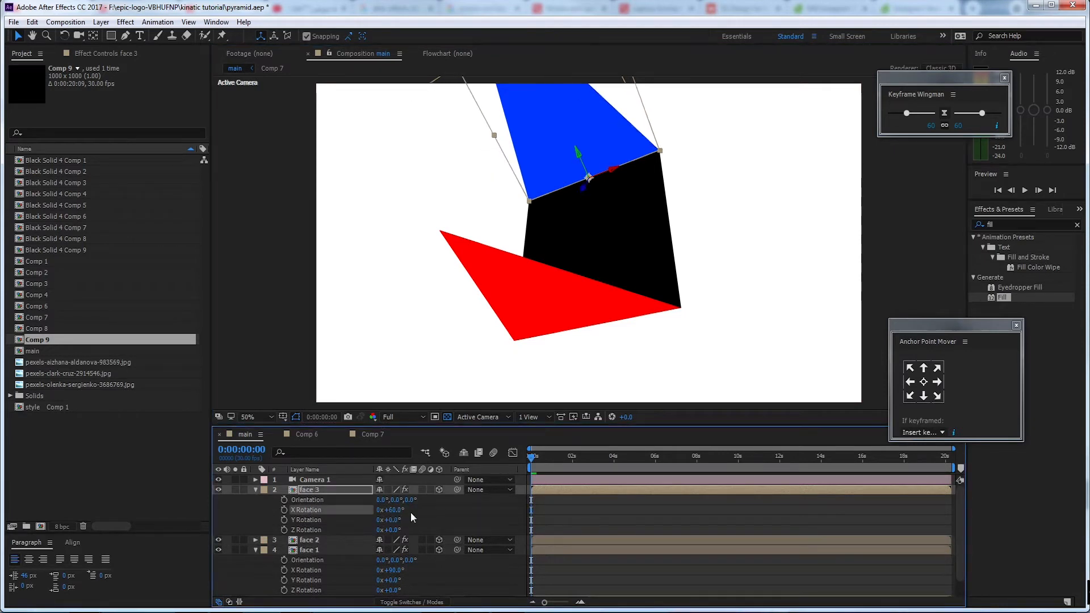
left_click_drag(391, 520, 438, 520)
left_click(395, 521)
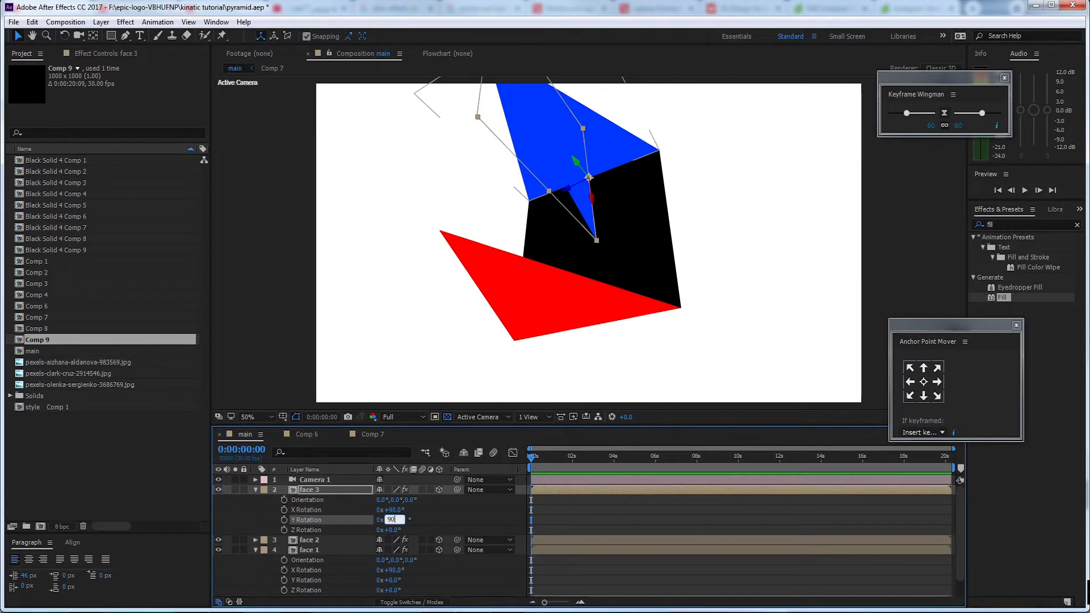
key("Return")
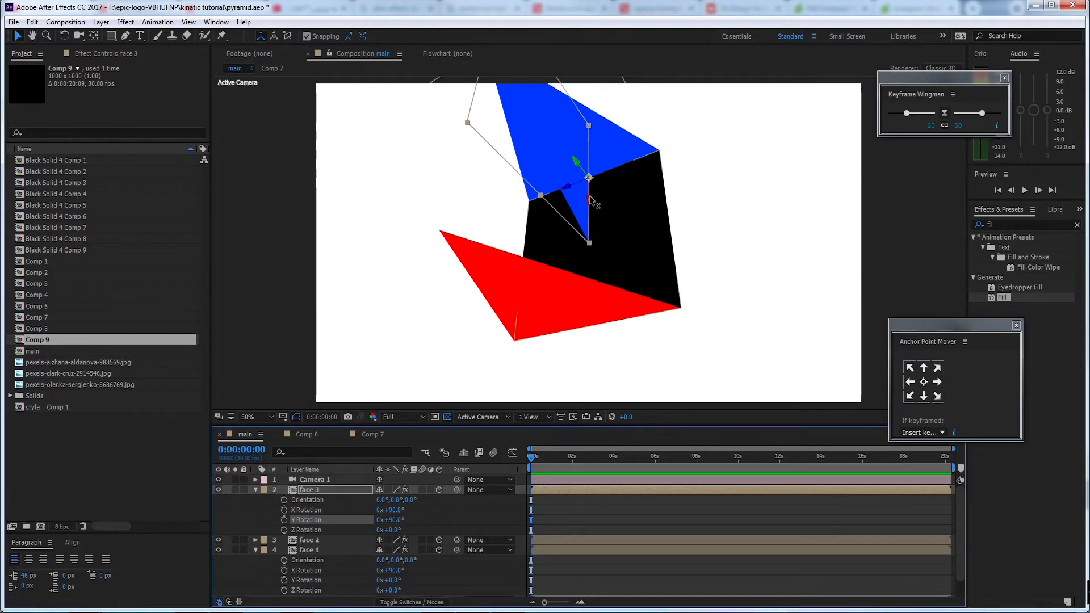
Move the face 3 layer along its axes until its bottom edge aligns with the right edge of the black base
left_click_drag(591, 198, 594, 307)
left_click_drag(573, 241, 755, 279)
key("c")
key("c")
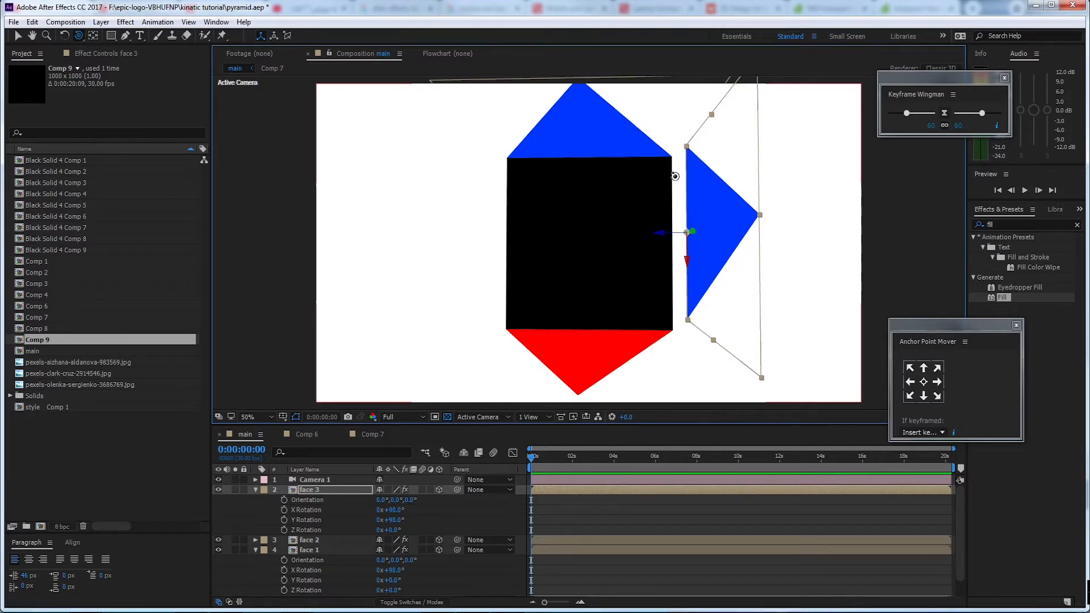
key("v")
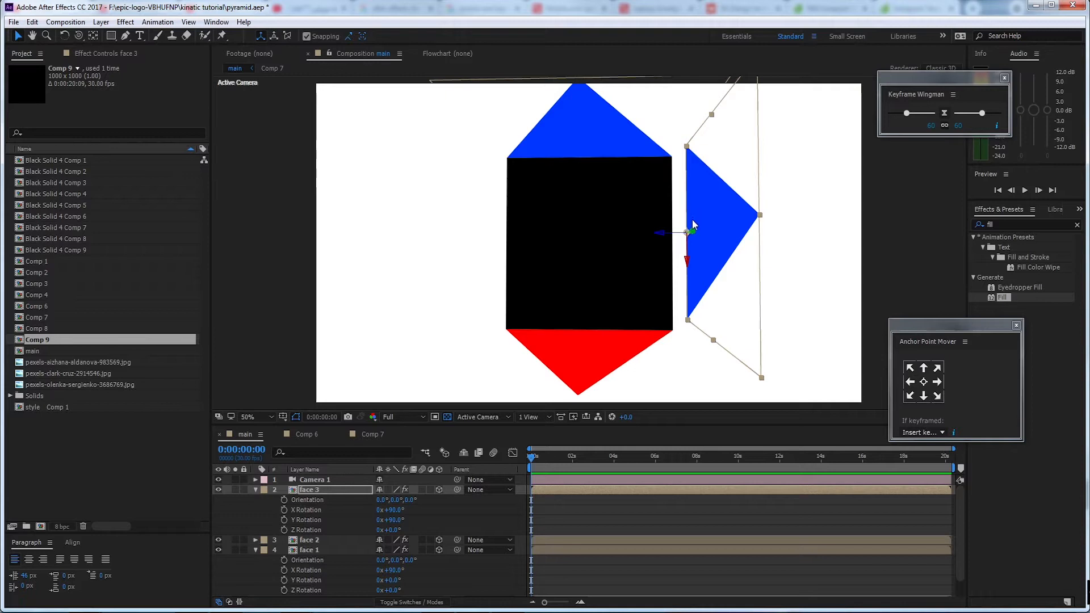
left_click_drag(691, 227, 686, 234)
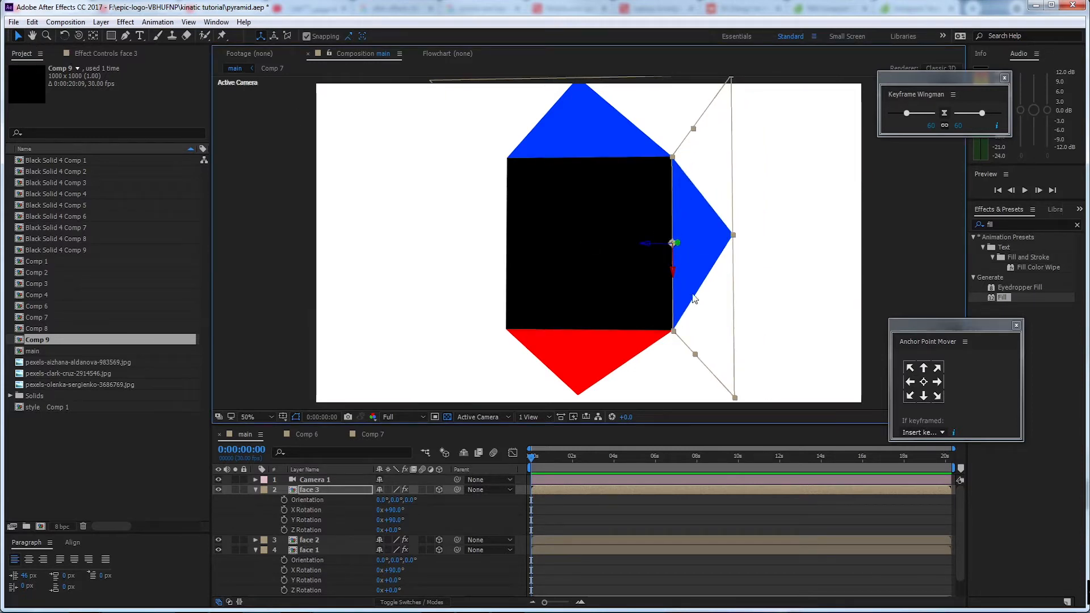
Duplicate the face 3 layer to make a fourth face and give it a duplicate of Comp 9 as its source
left_click(333, 492)
key("ctrl+d")
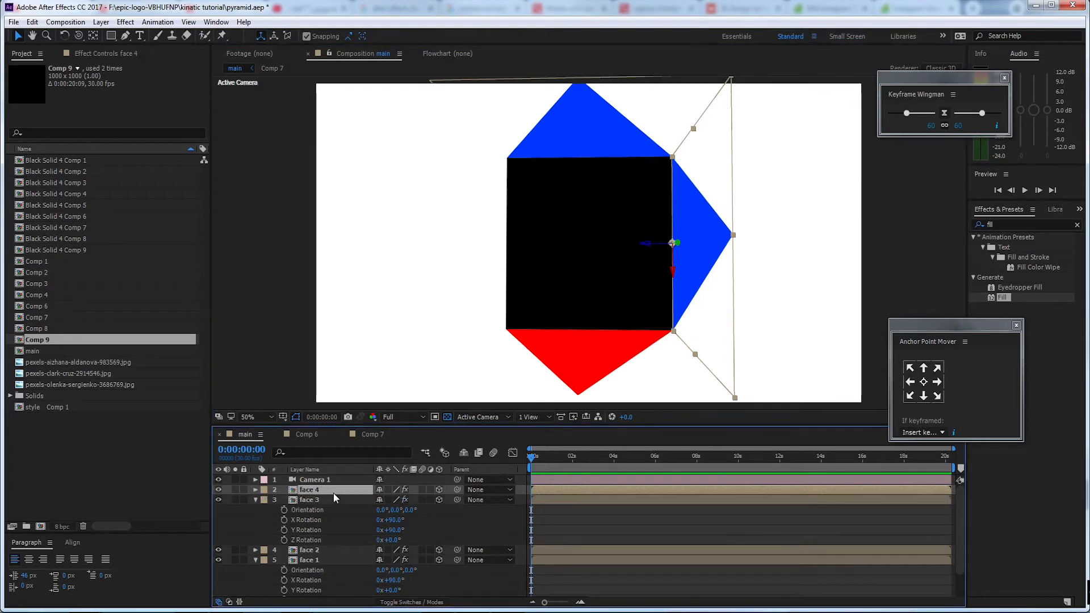
right_click(342, 492)
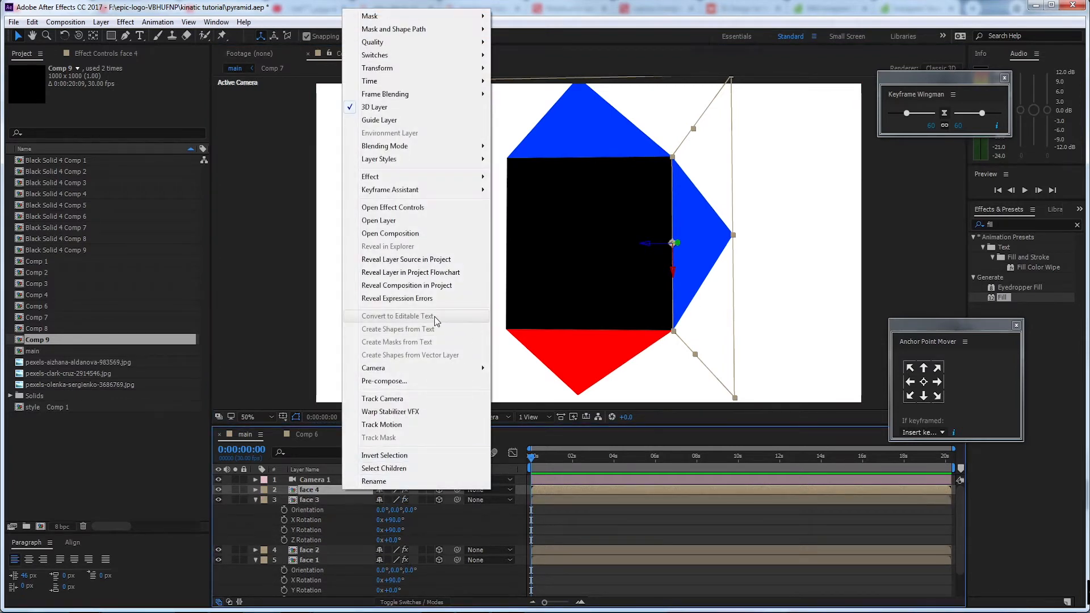
left_click(467, 260)
key("ctrl+d")
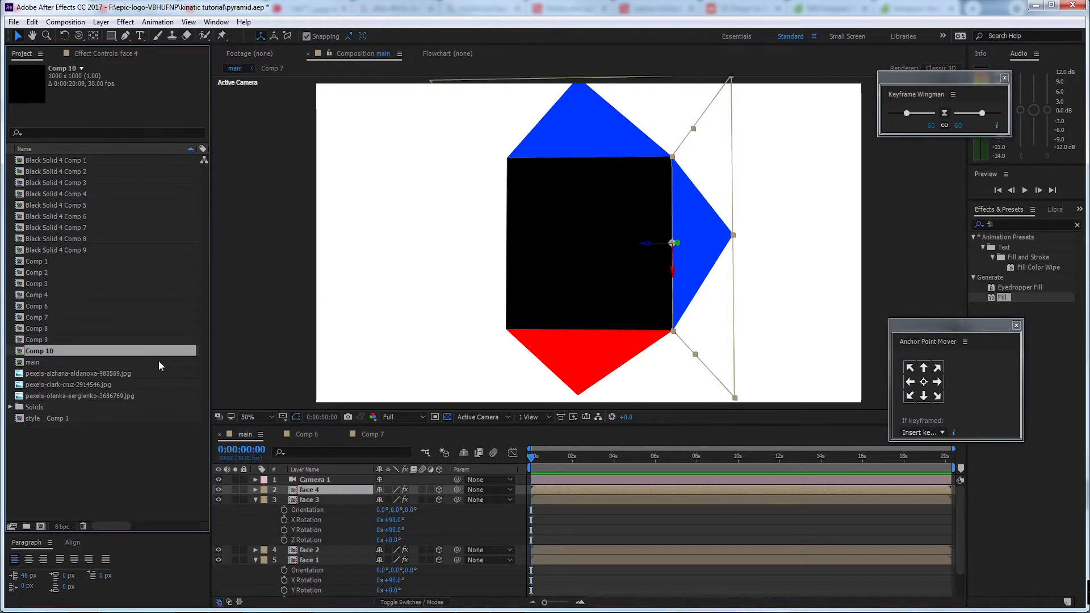
left_click(319, 491)
Move the face 4 layer along its Z axis until its bottom edge meets the left edge of the base
left_click_drag(663, 240, 369, 234)
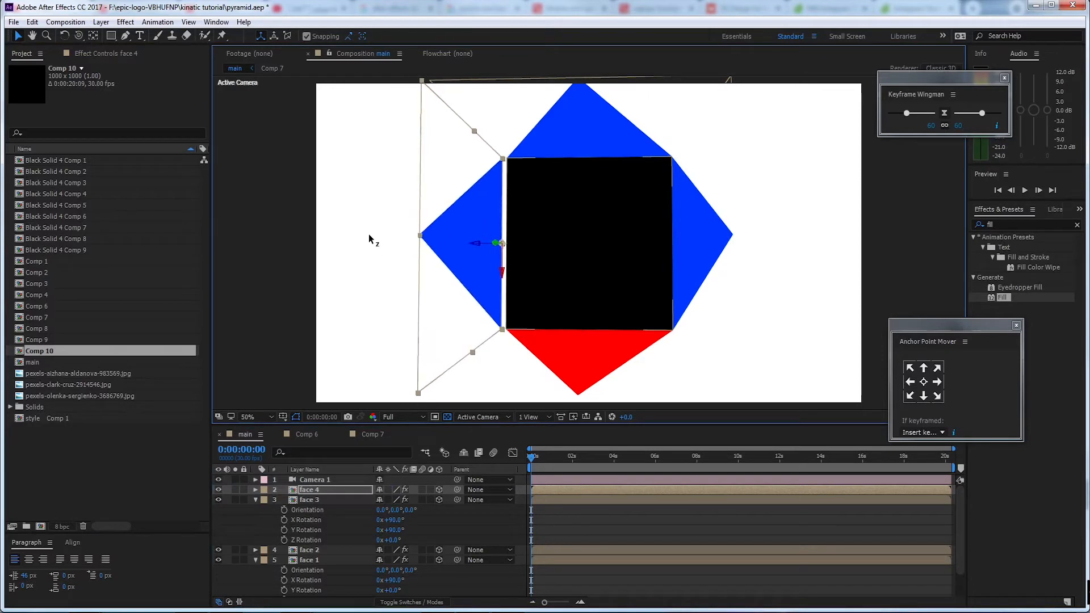
left_click_drag(491, 226, 495, 226)
key("ctrl+z")
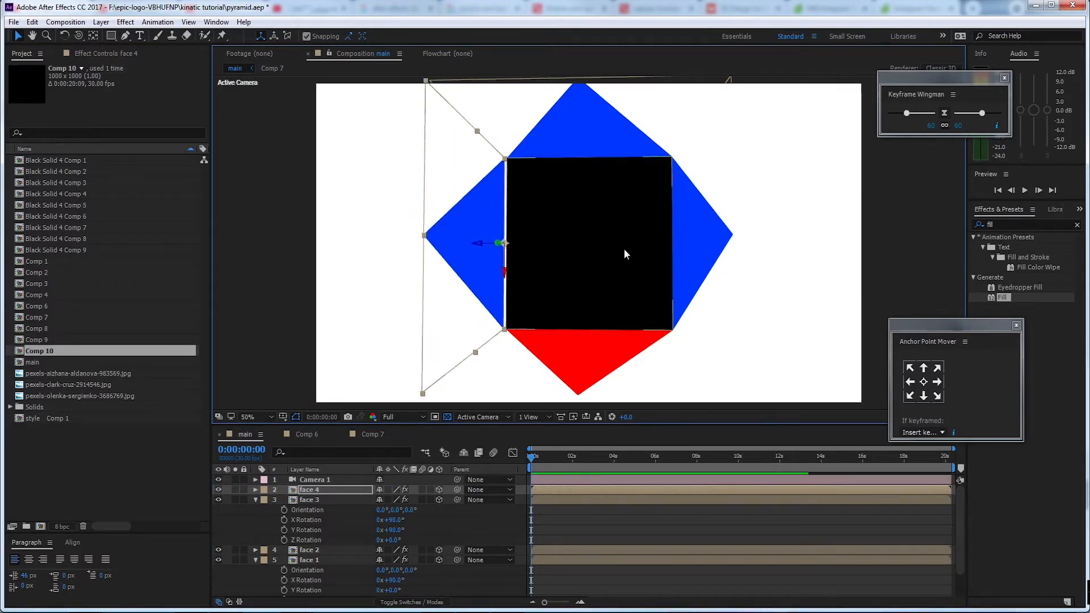
key("c")
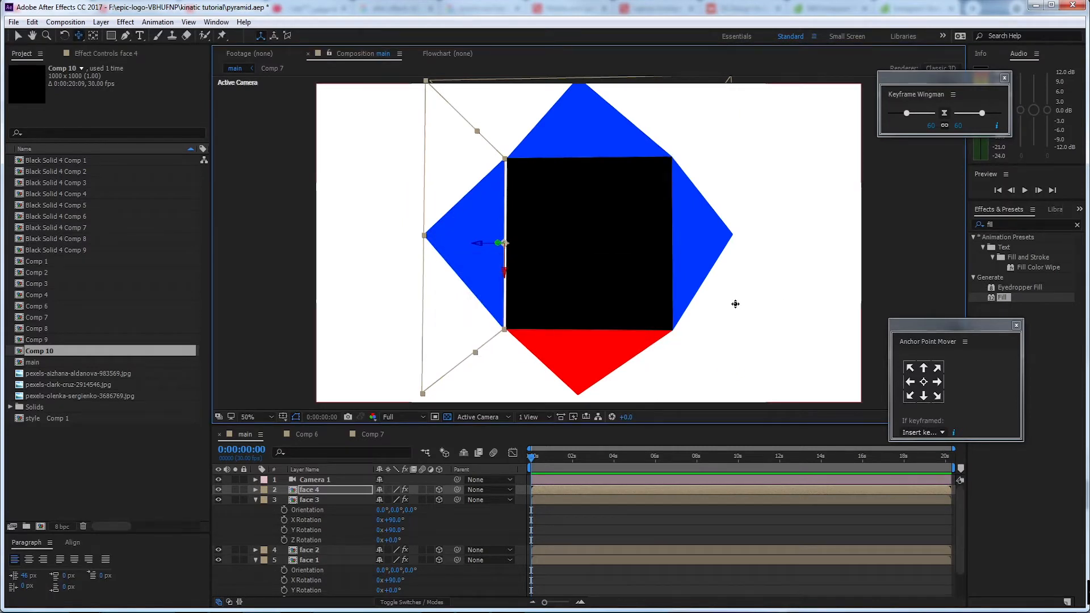
left_click_drag(736, 304, 432, 180)
key("v")
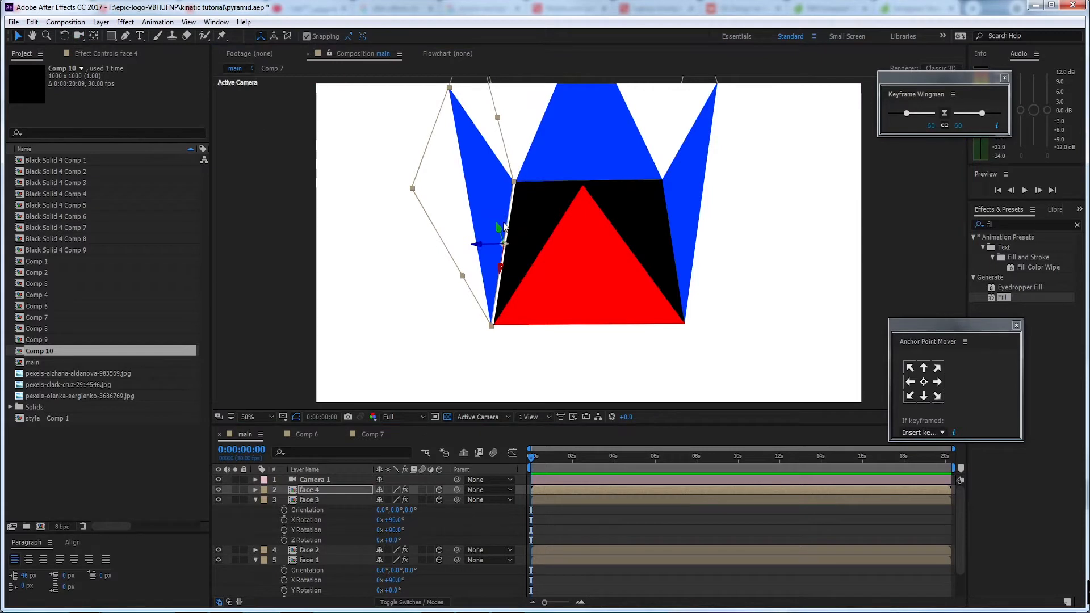
left_click_drag(504, 226, 508, 226)
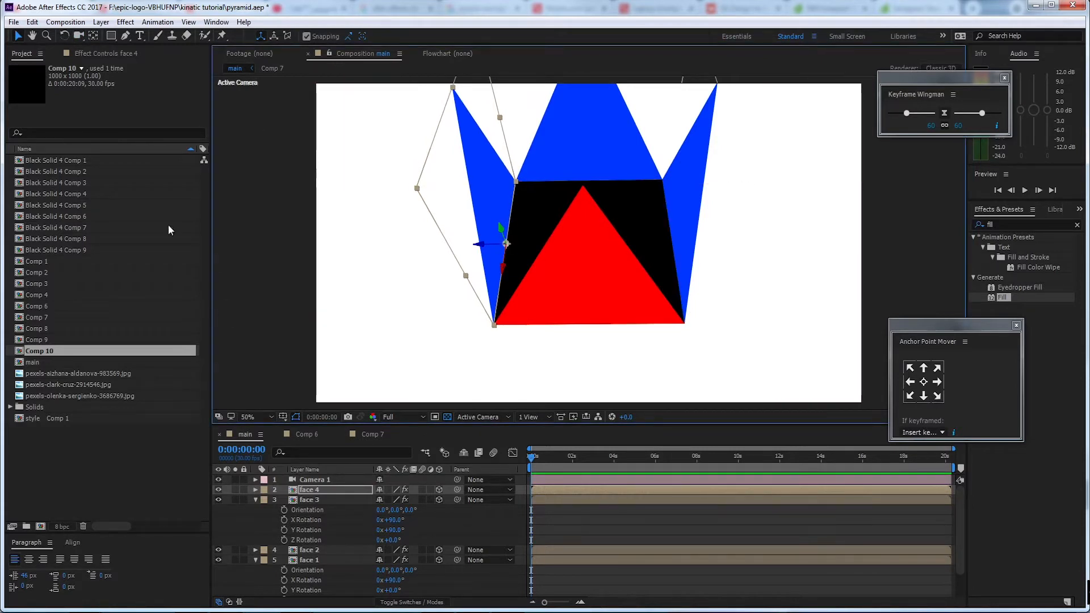
Set the Fill effect color of the face 4 layer to magenta
left_click(91, 54)
left_click(123, 108)
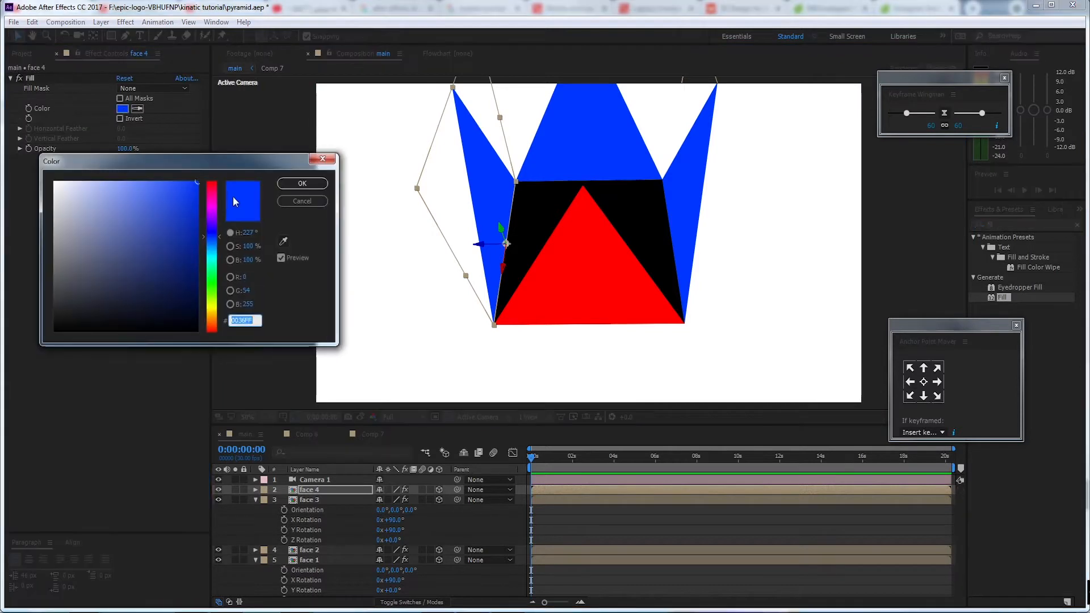
left_click(214, 210)
left_click(302, 184)
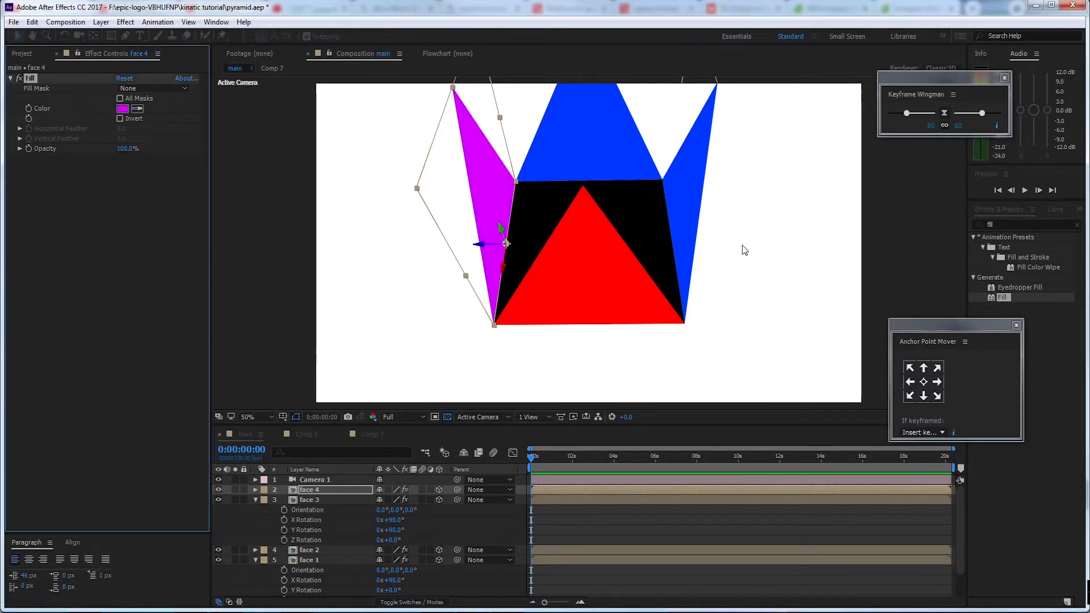
Examine the four upright faces around the base from a lower front camera angle
key("c")
mouse_move(741, 238)
left_mouse_down()
mouse_move(742, 205)
mouse_move(739, 217)
left_mouse_up()
key("c")
key("c")
key("c")
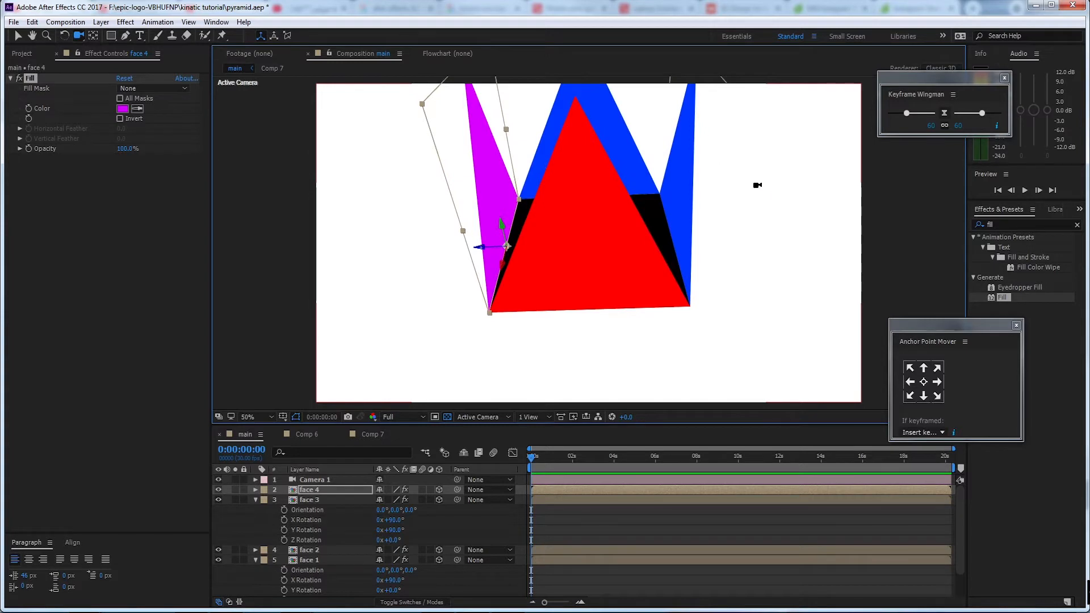
left_click_drag(727, 148, 722, 179)
left_click(19, 36)
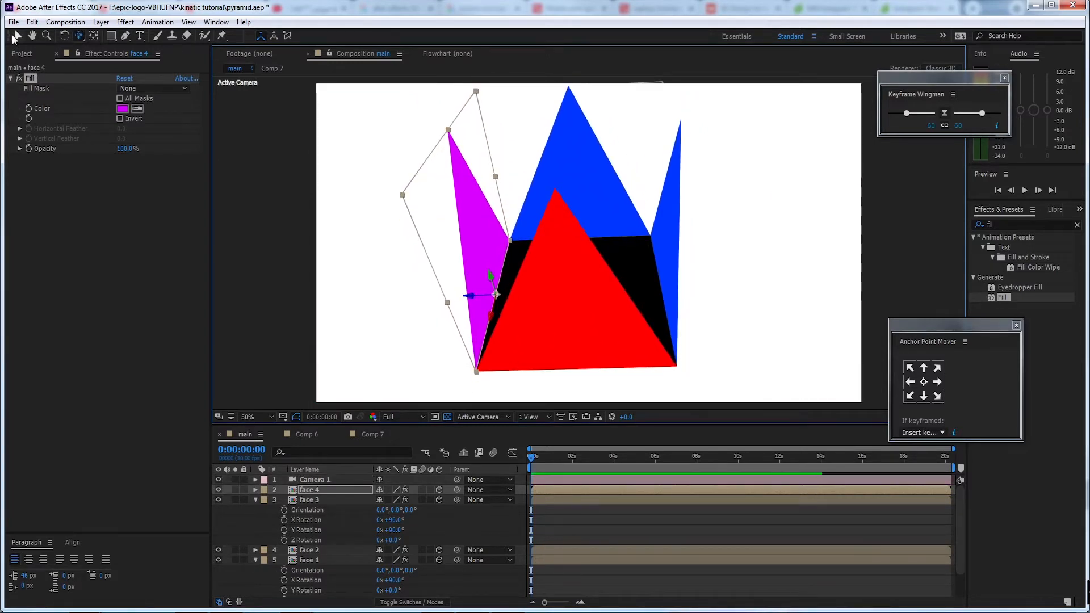
Try an X Orientation of 30° on the red face 1 layer
left_click(556, 209)
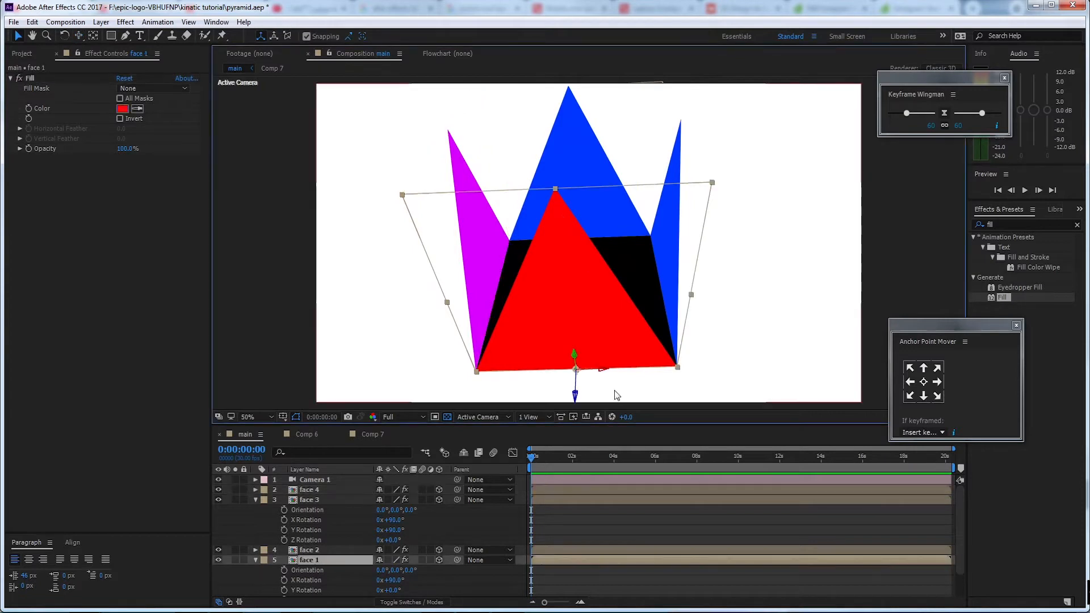
scroll(278, 545, "down", 1)
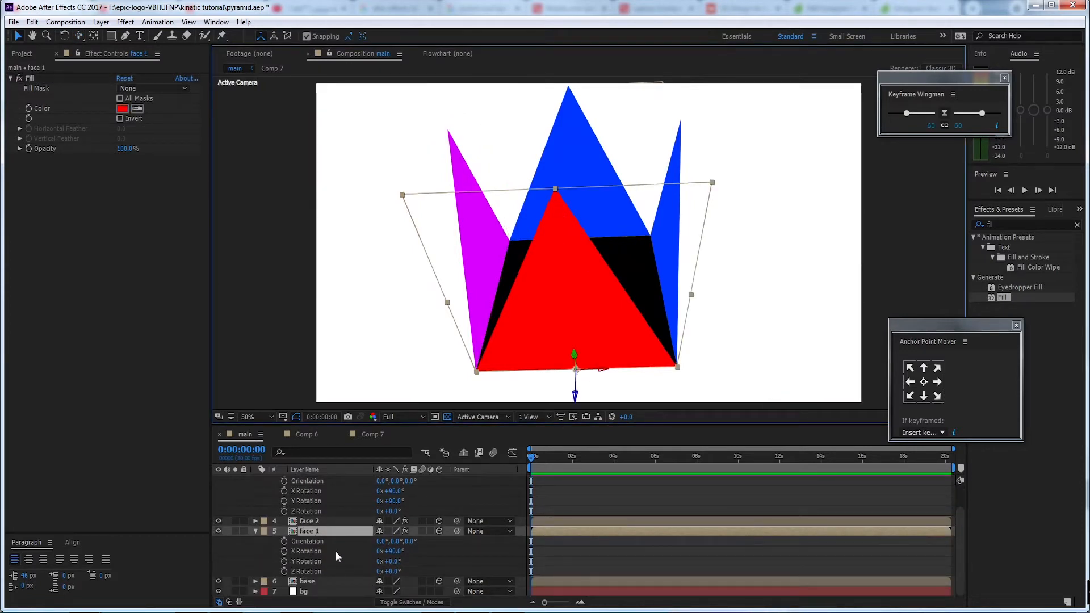
left_click_drag(379, 541, 366, 545)
left_click(383, 542)
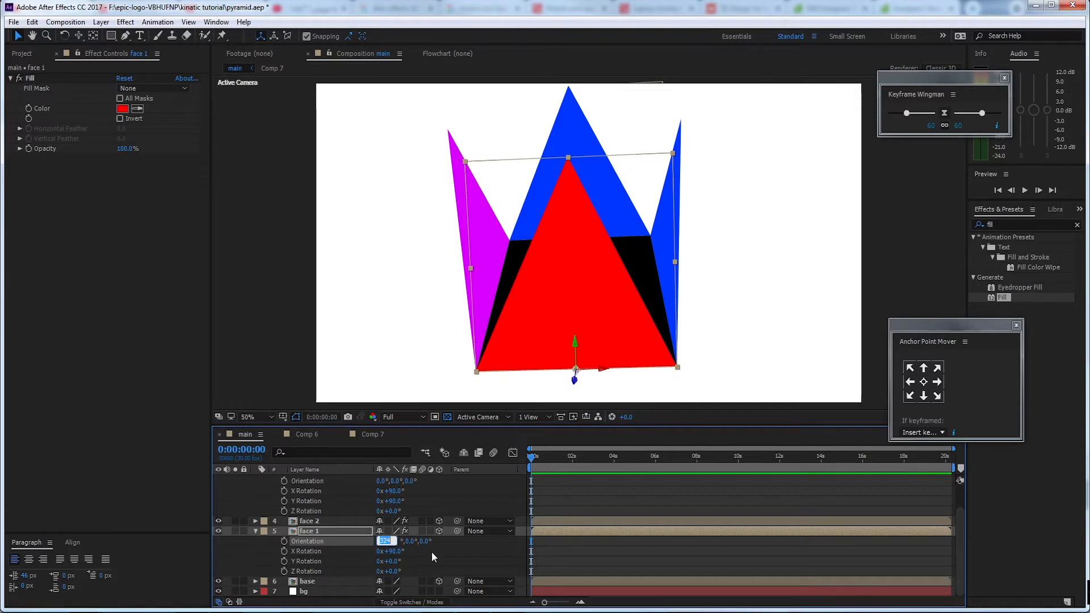
type("30")
key("Return")
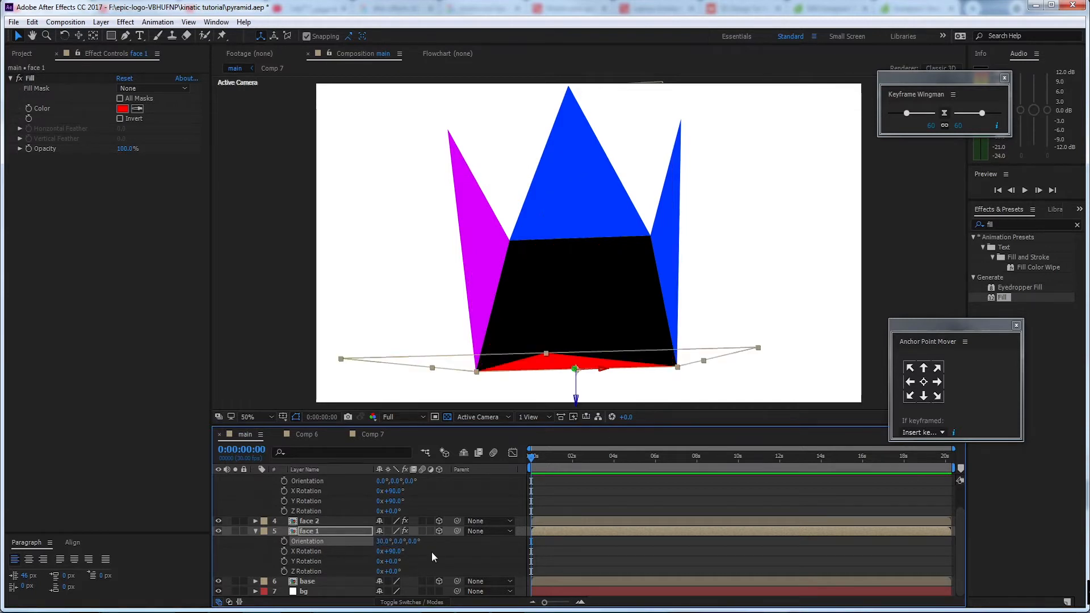
Set the X Orientation of the face 1 layer to -30° to tilt it inward over the base
left_click(384, 542)
type("-30")
key("Return")
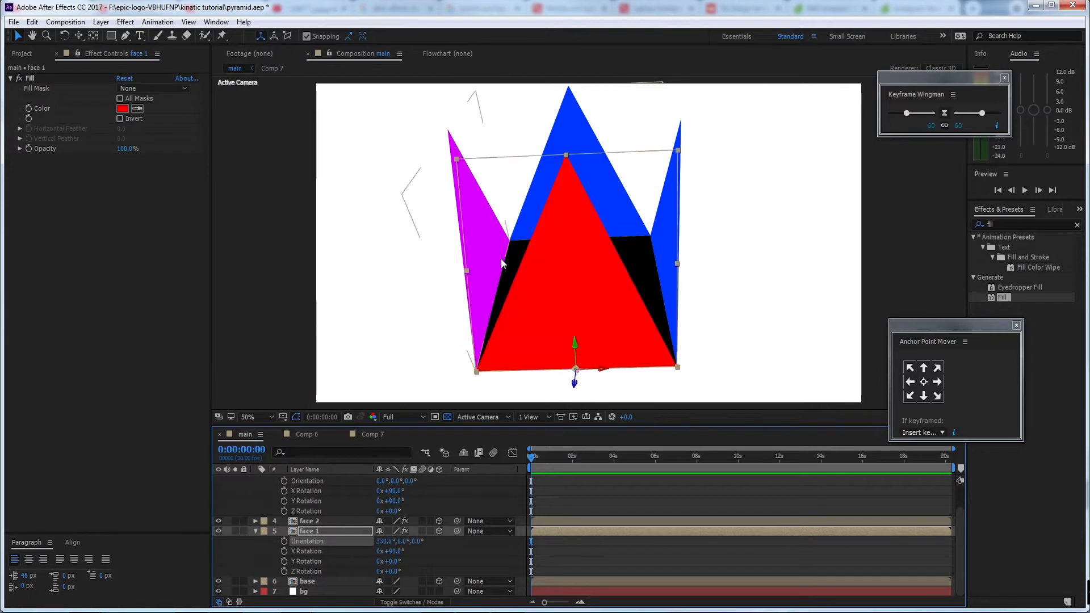
key("c")
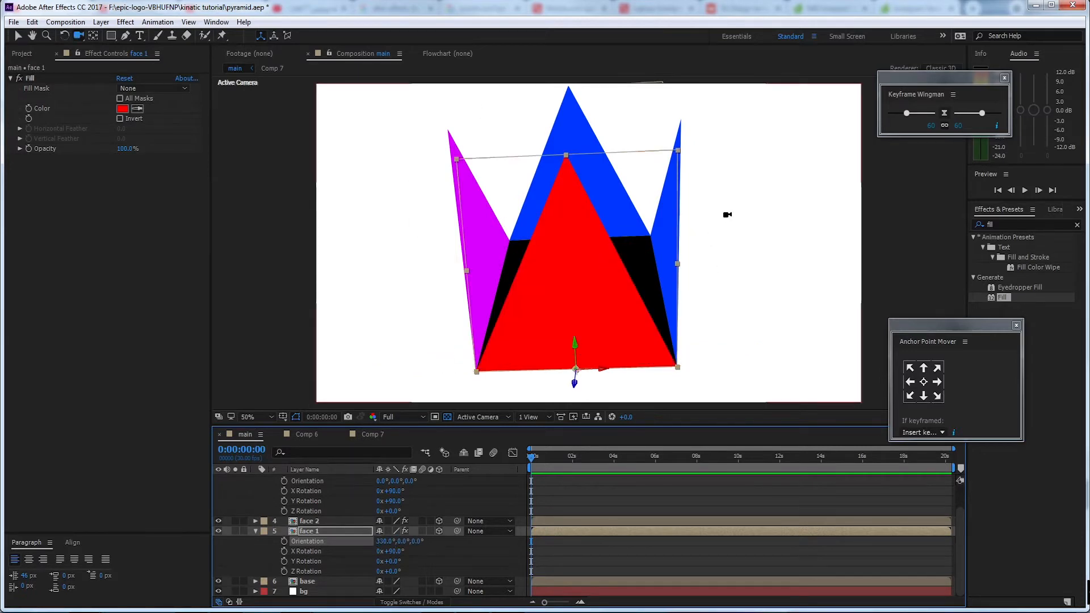
left_click_drag(728, 215, 706, 238)
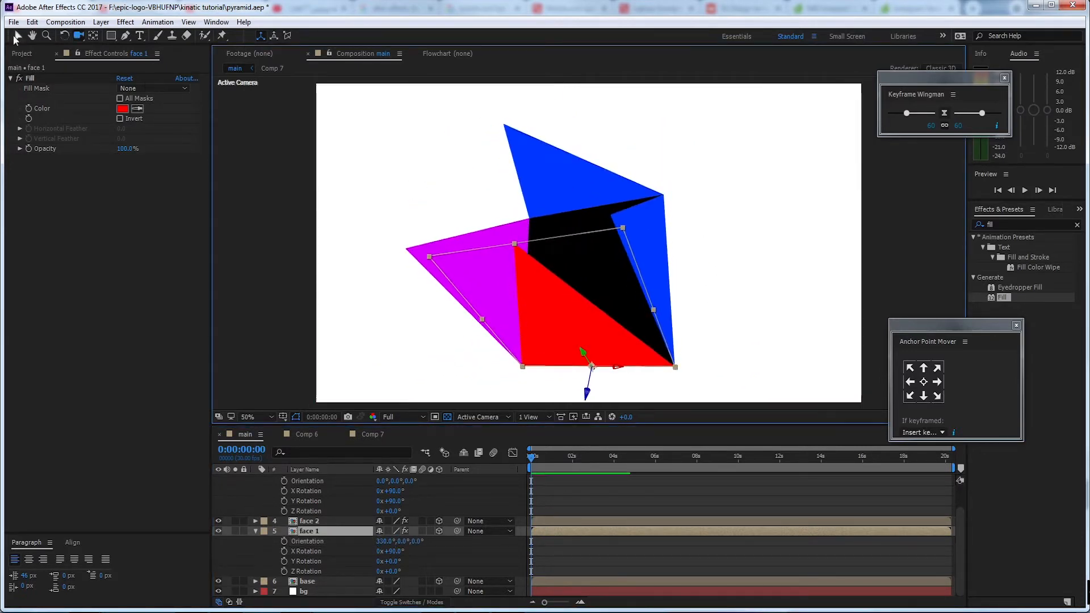
Set the X Orientation of the face 2 layer to 30° to tilt it inward over the base
left_click(15, 37)
left_click(564, 177)
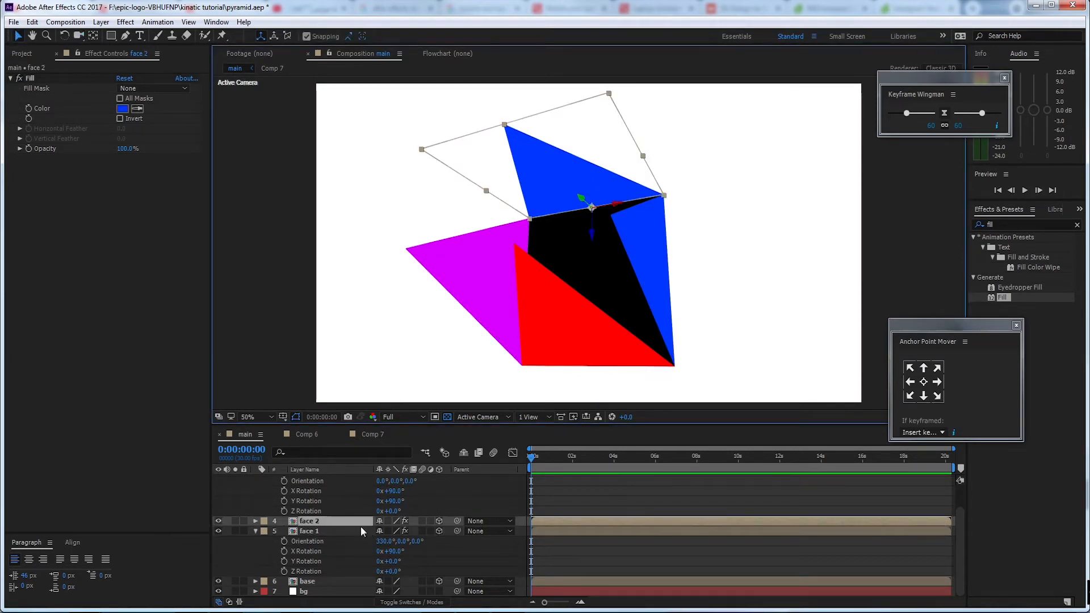
key("r")
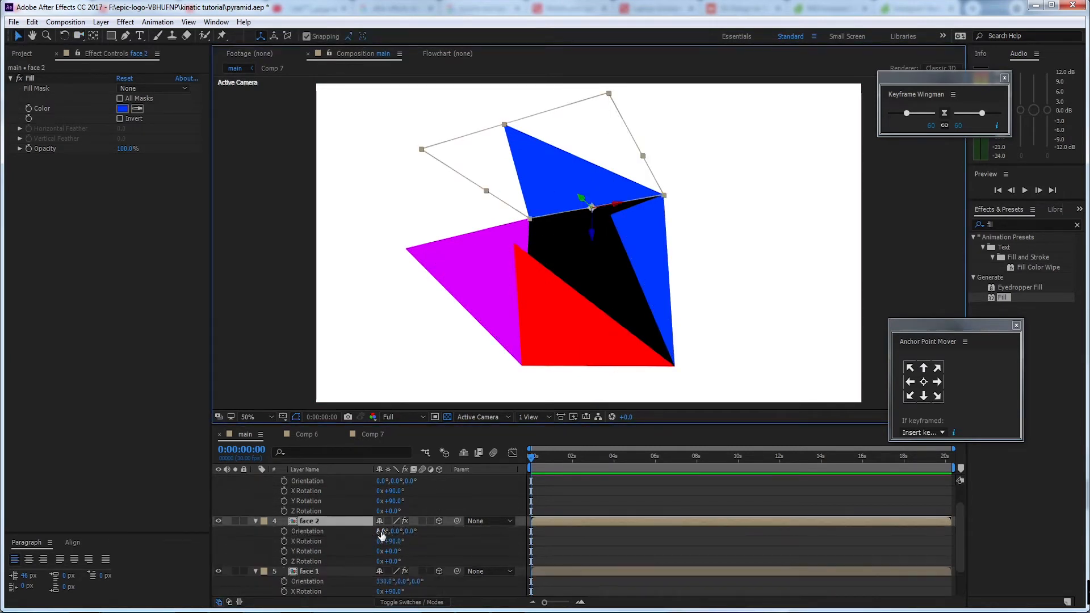
left_click_drag(382, 535, 392, 529)
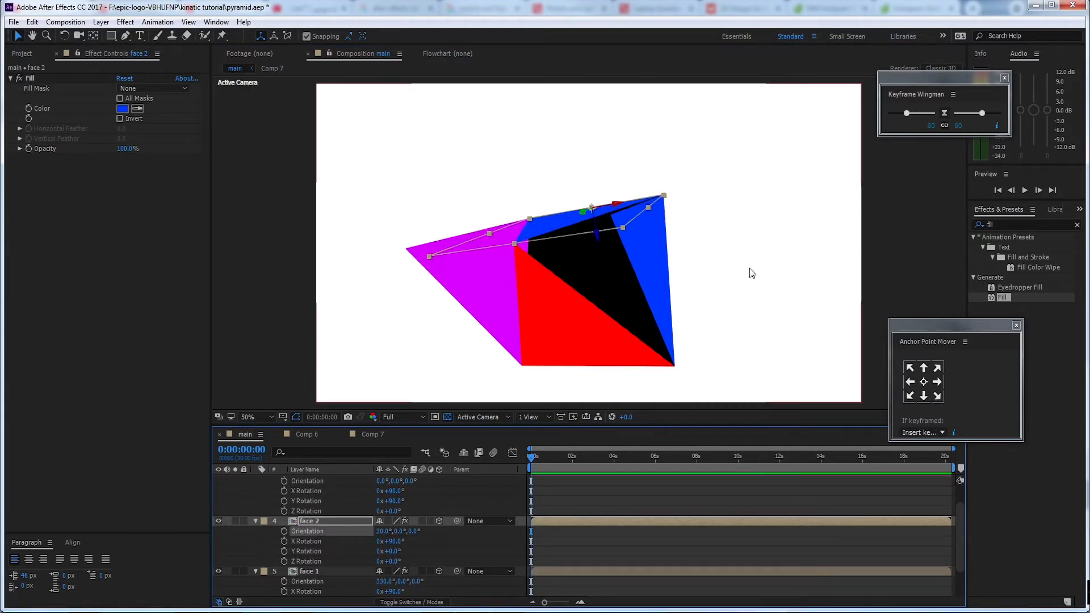
Set the Y Orientation of the face 3 layer to 30° so it leans in to the pyramid's apex
key("c")
left_click_drag(735, 244, 786, 260)
key("v")
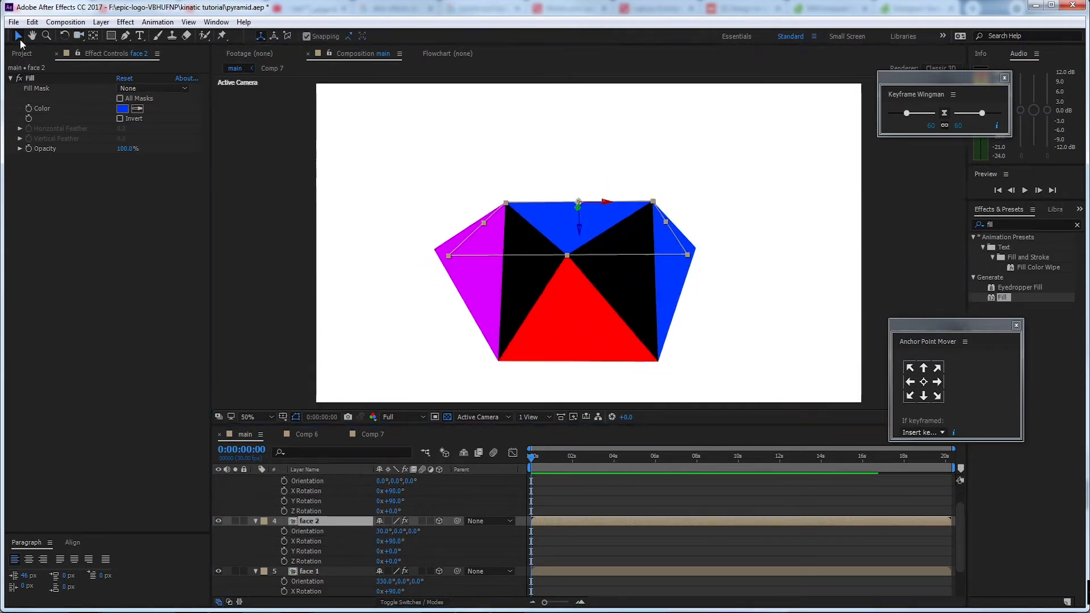
left_click(679, 282)
left_click(685, 254)
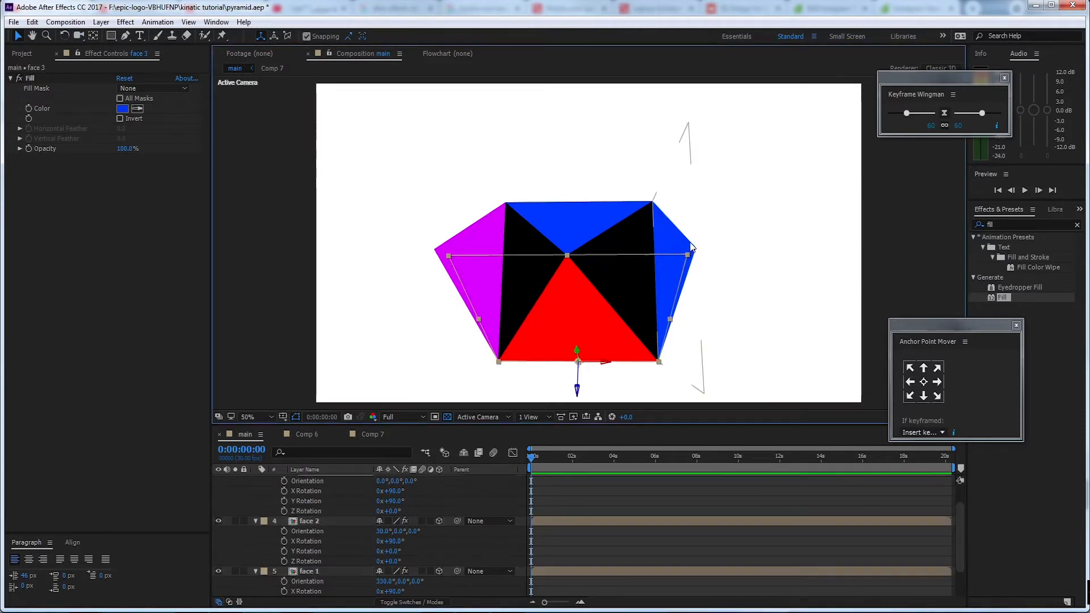
scroll(368, 523, "up", 2)
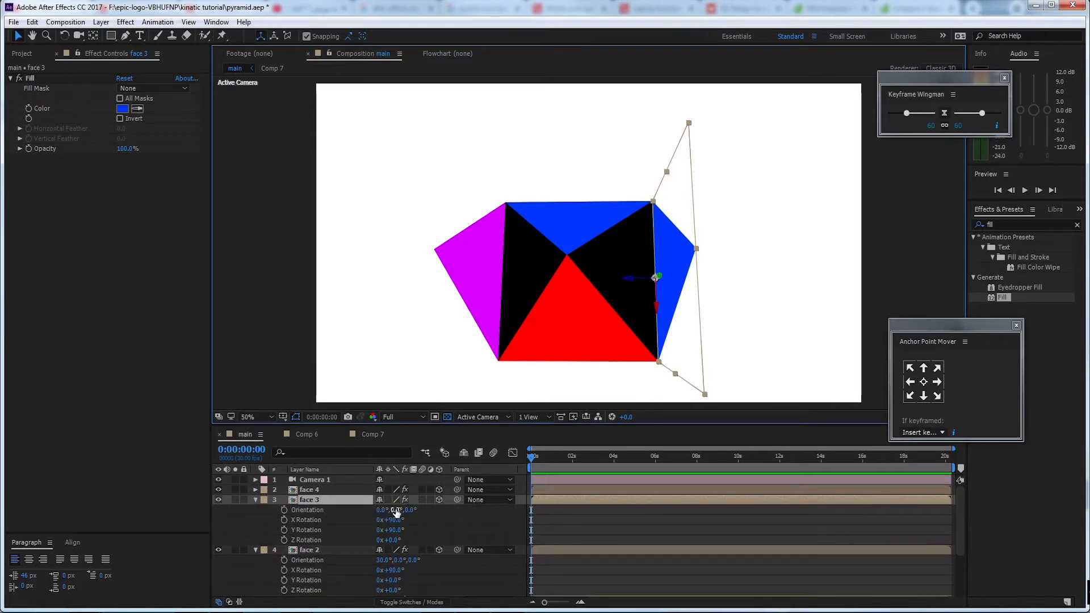
left_click_drag(395, 511, 413, 509)
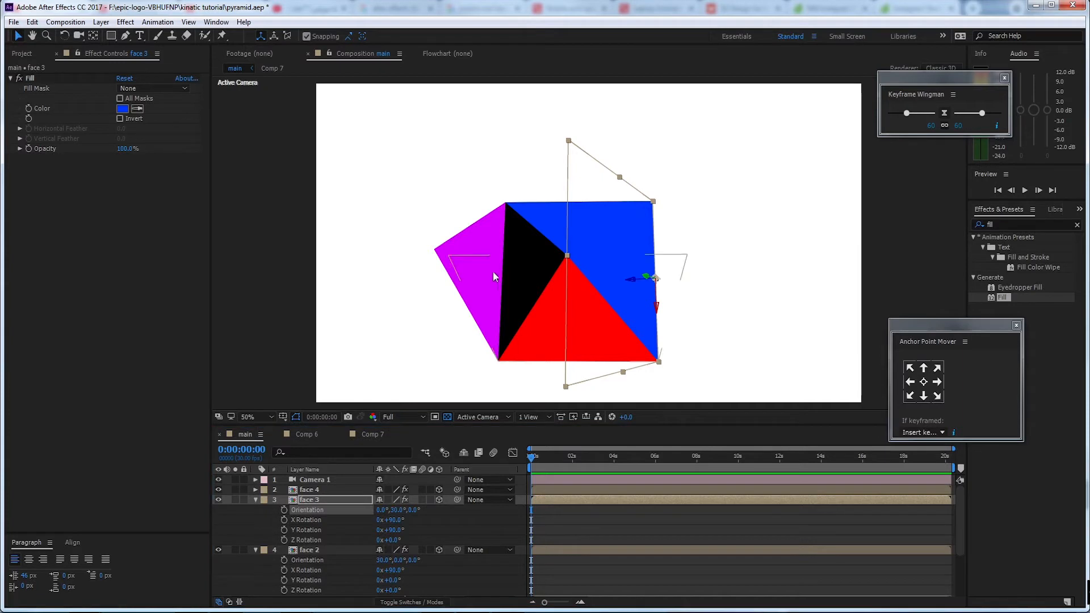
Set the Y Orientation of the magenta face 4 layer to -30° to close the pyramid
left_click(444, 256)
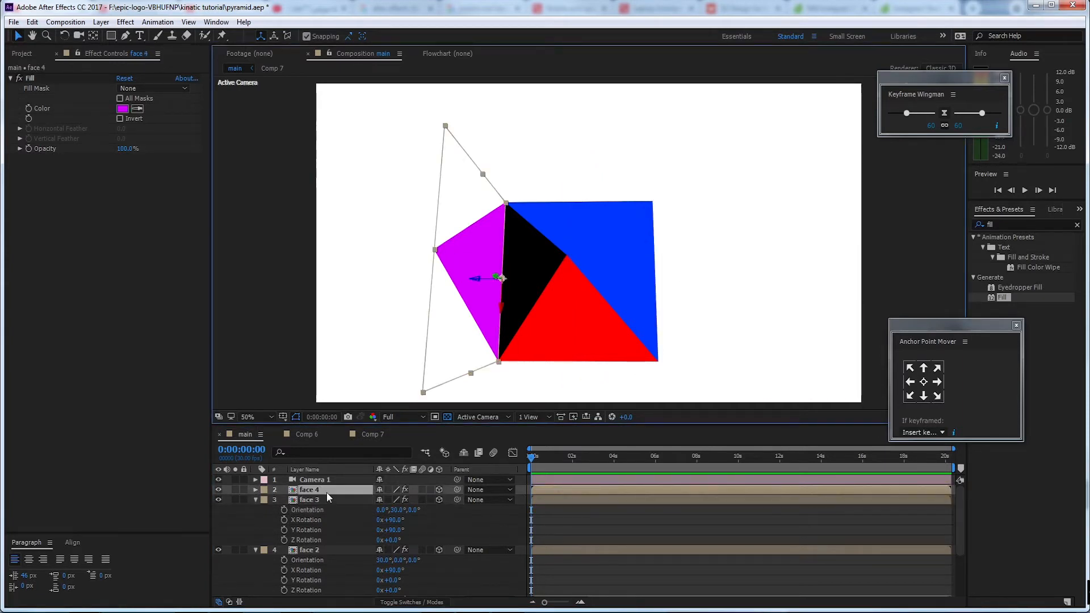
key("r")
left_click_drag(398, 501, 379, 500)
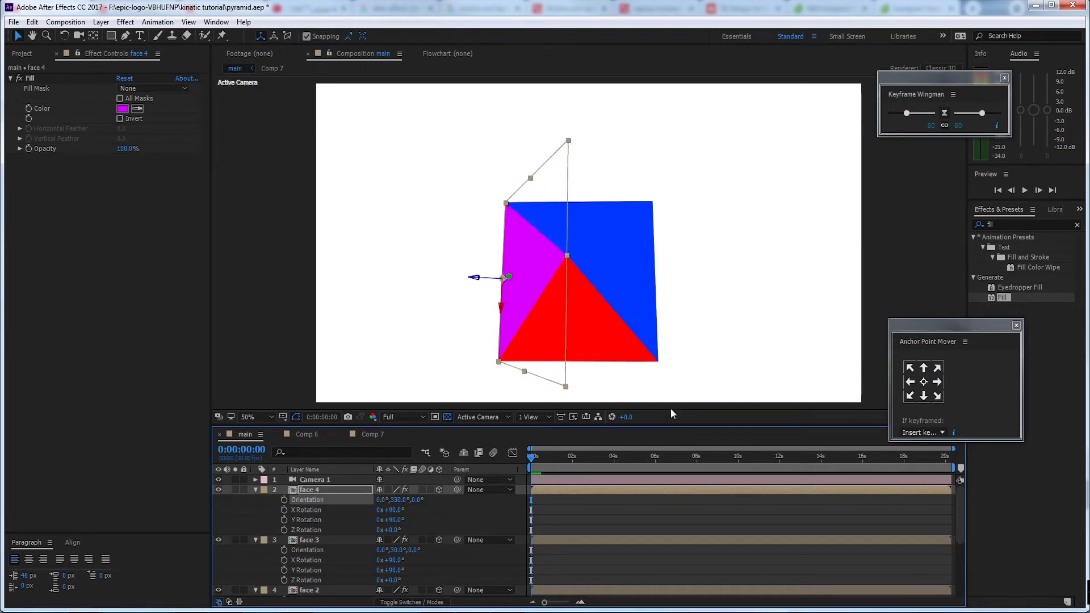
Orbit the camera to a low front view of the closed pyramid and pull it back slightly
key("c")
left_click_drag(697, 289, 711, 227)
key("v")
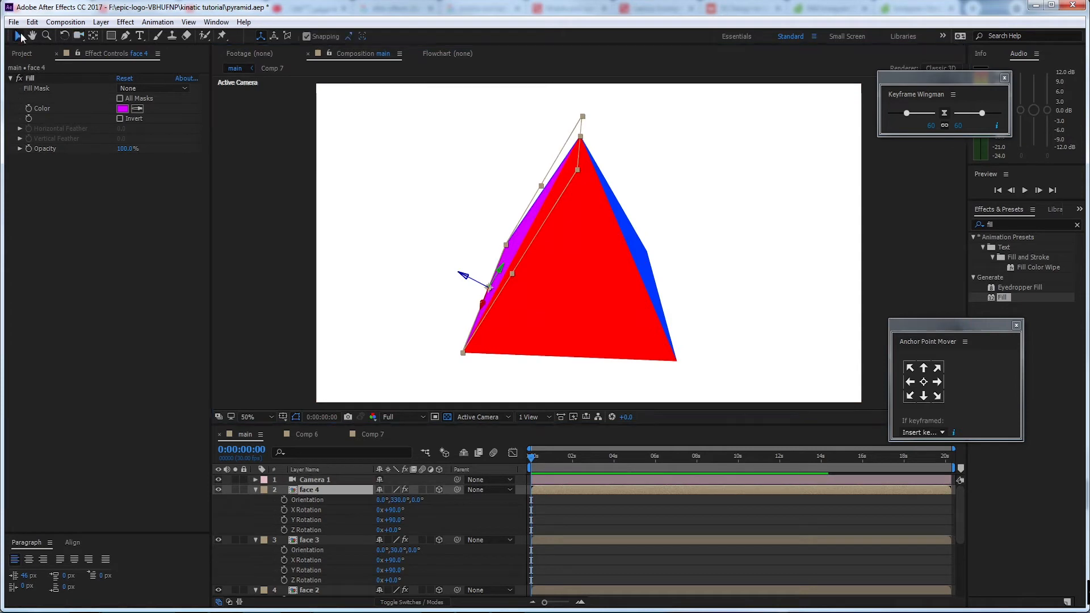
key("c")
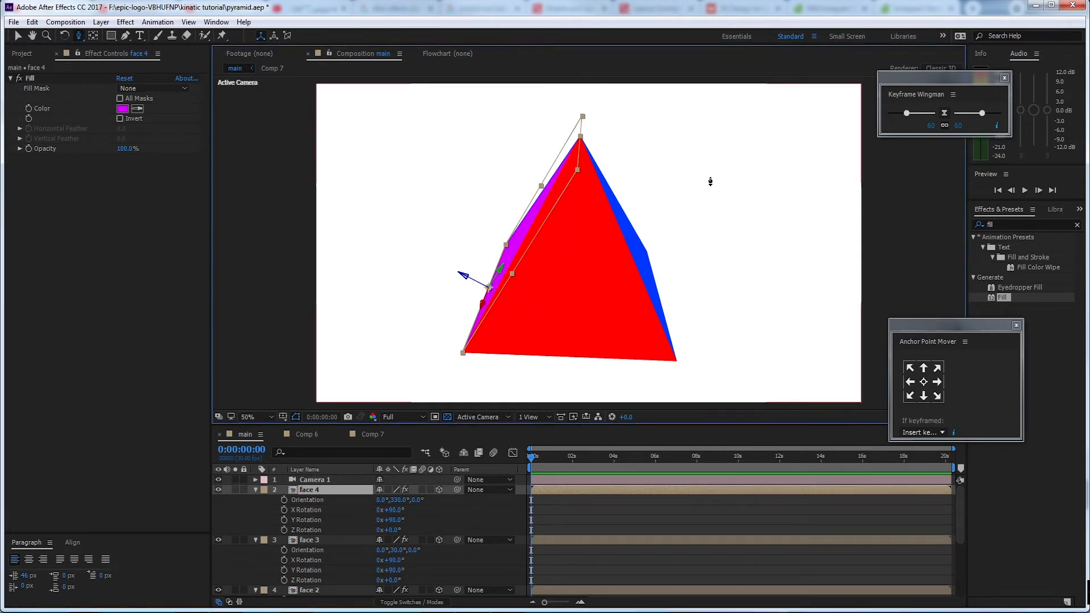
left_click_drag(711, 182, 708, 214)
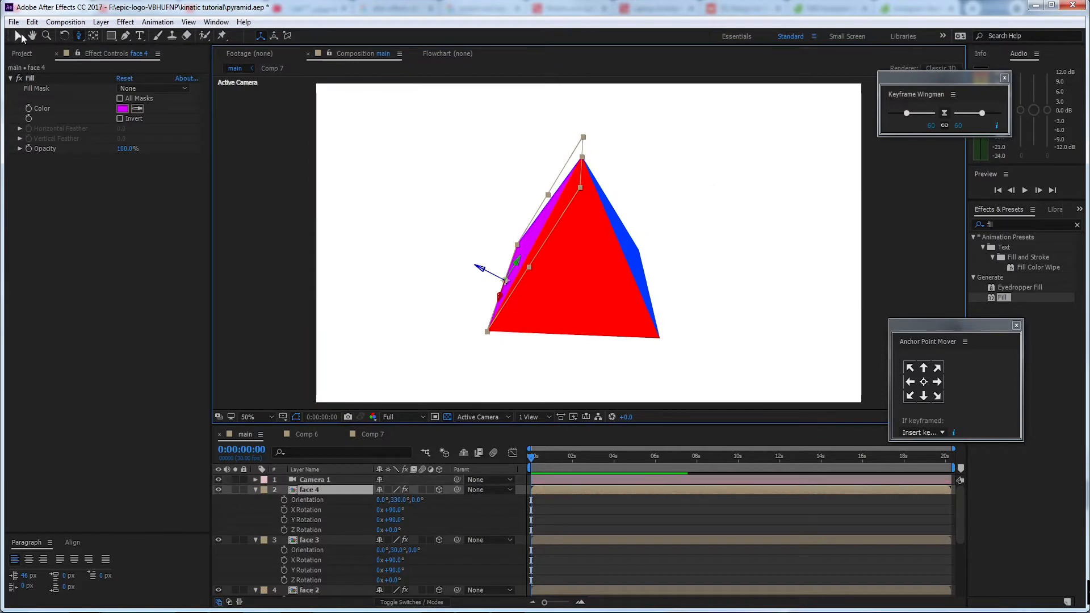
left_click(20, 36)
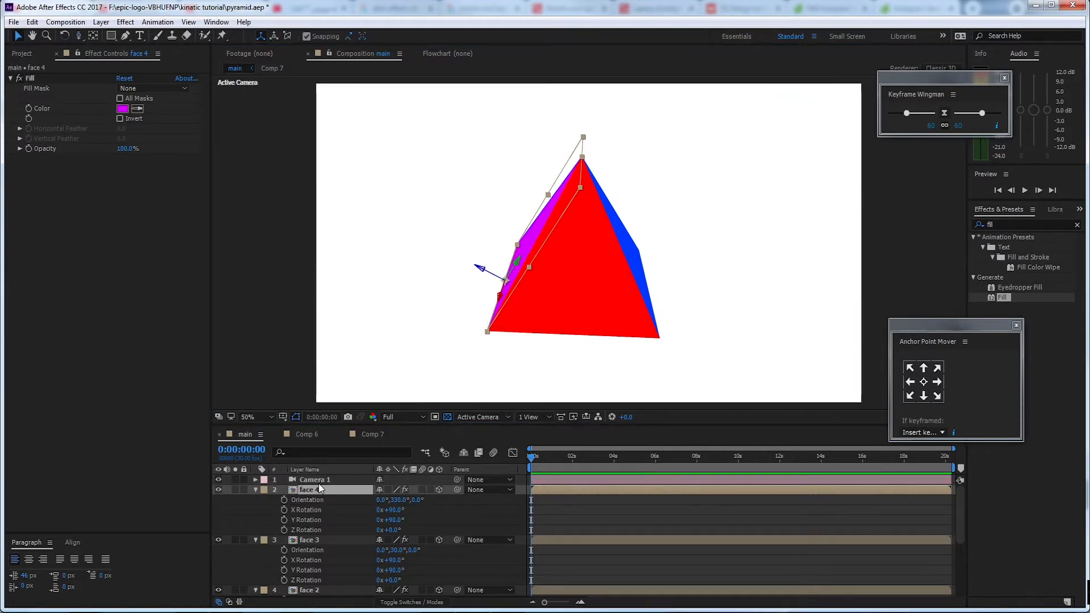
Collapse the expanded properties of all layers in the main composition
key("ctrl+a")
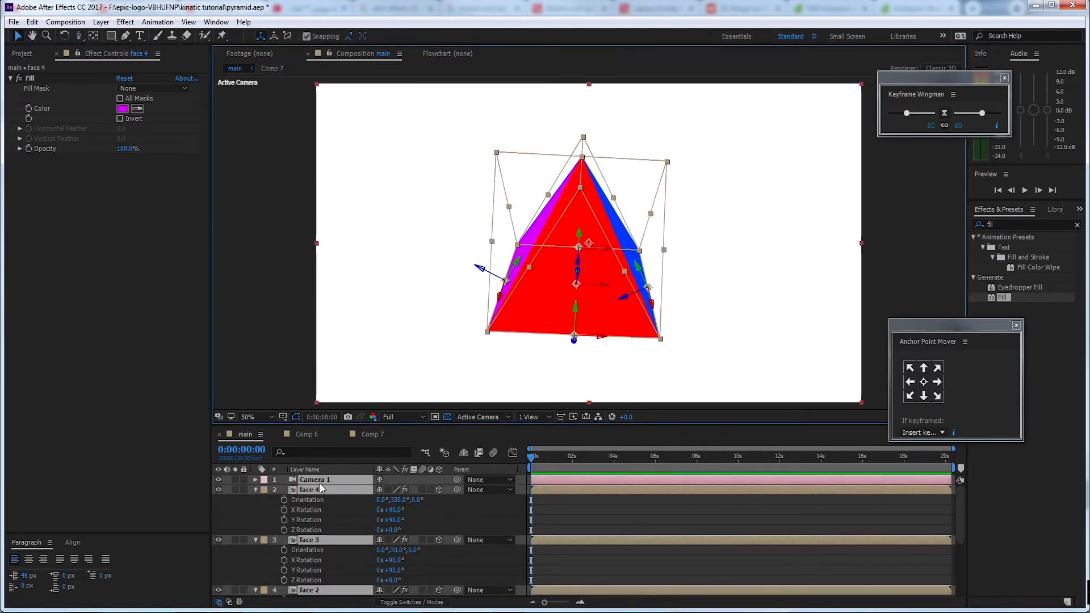
key("u")
left_click(352, 561)
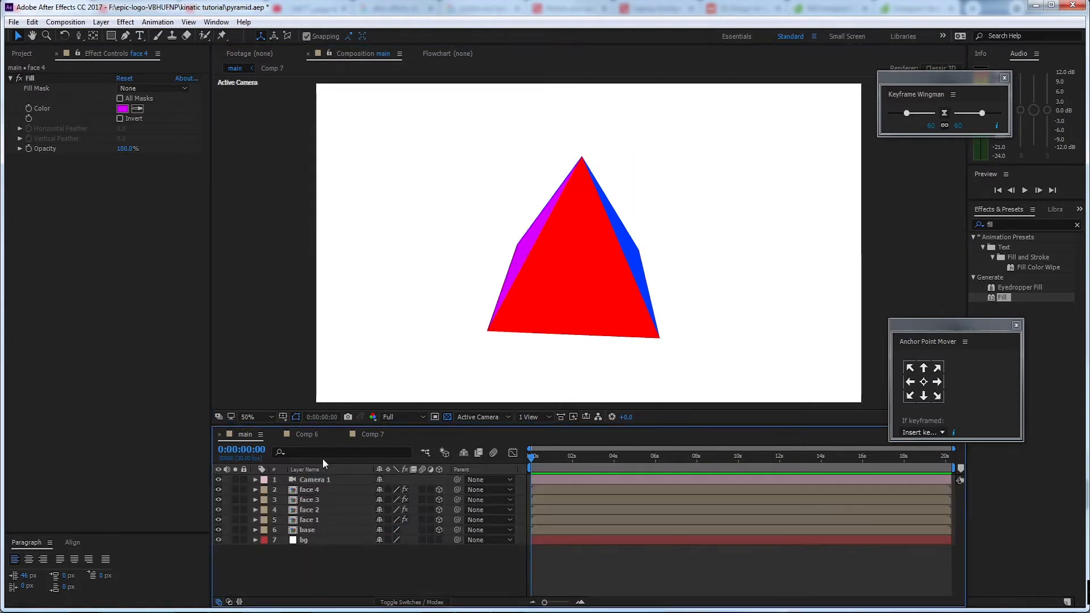
left_click(318, 530)
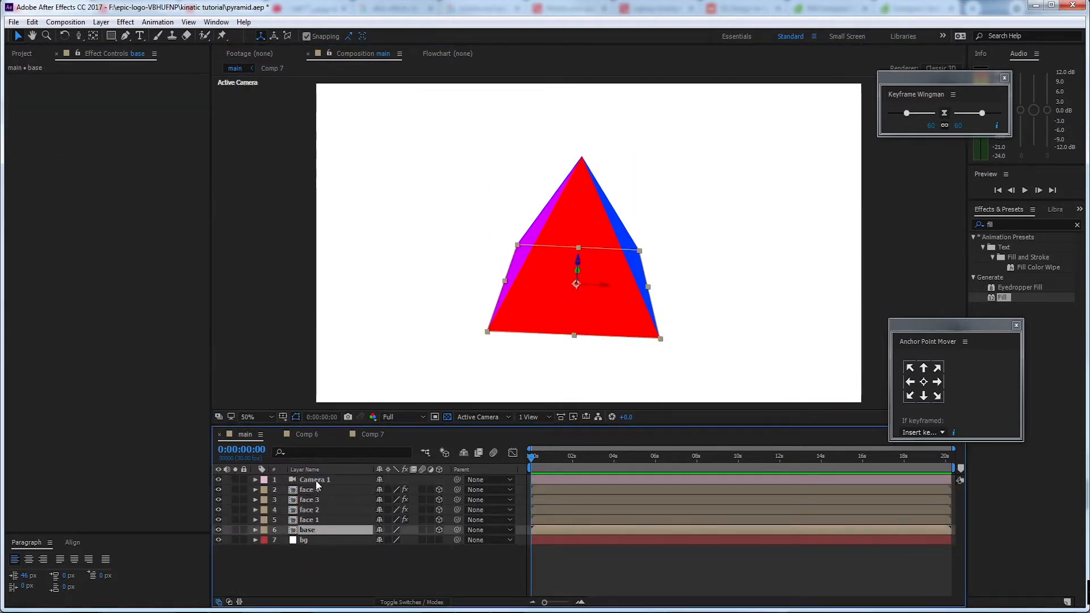
left_click(318, 489)
left_click(315, 530)
left_click(379, 559)
Add a null object above the face 4 layer and make it a 3D layer
left_click(318, 490)
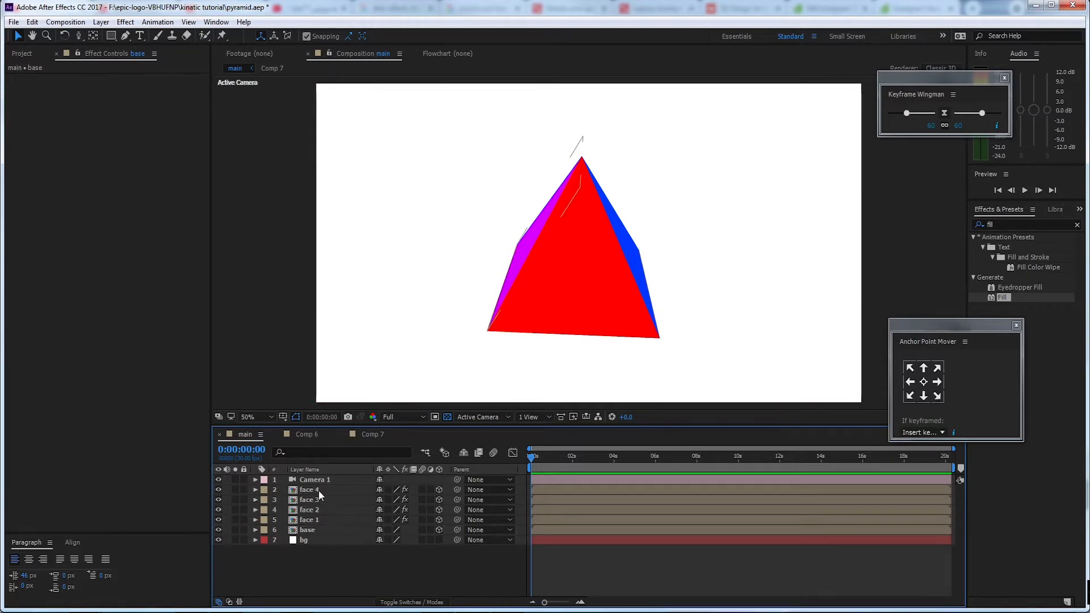
right_click(335, 554)
mouse_move(363, 441)
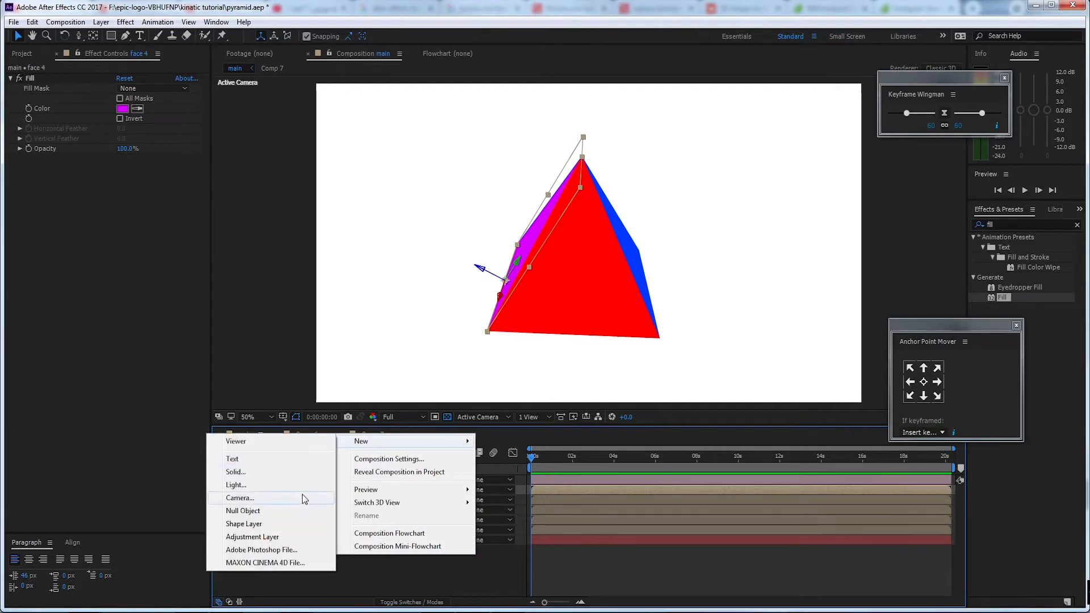
left_click(305, 511)
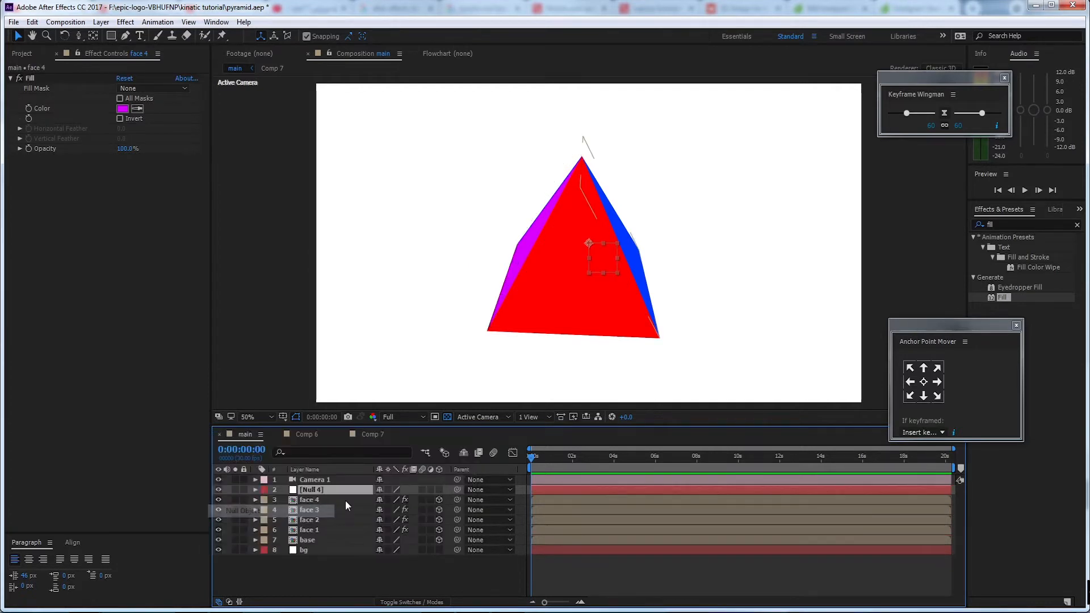
left_click(439, 490)
Parent the four face layers and the base layer to the new null, and show the null's rotation properties
left_click(313, 500)
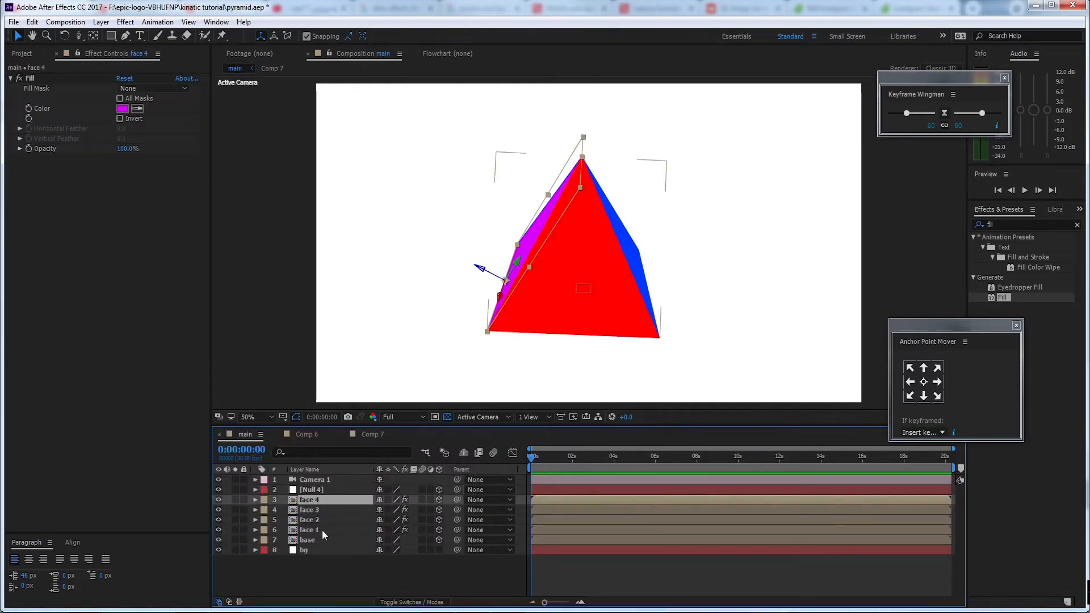
left_click(320, 509, "ctrl")
left_click(321, 520, "ctrl")
left_click(325, 531, "ctrl")
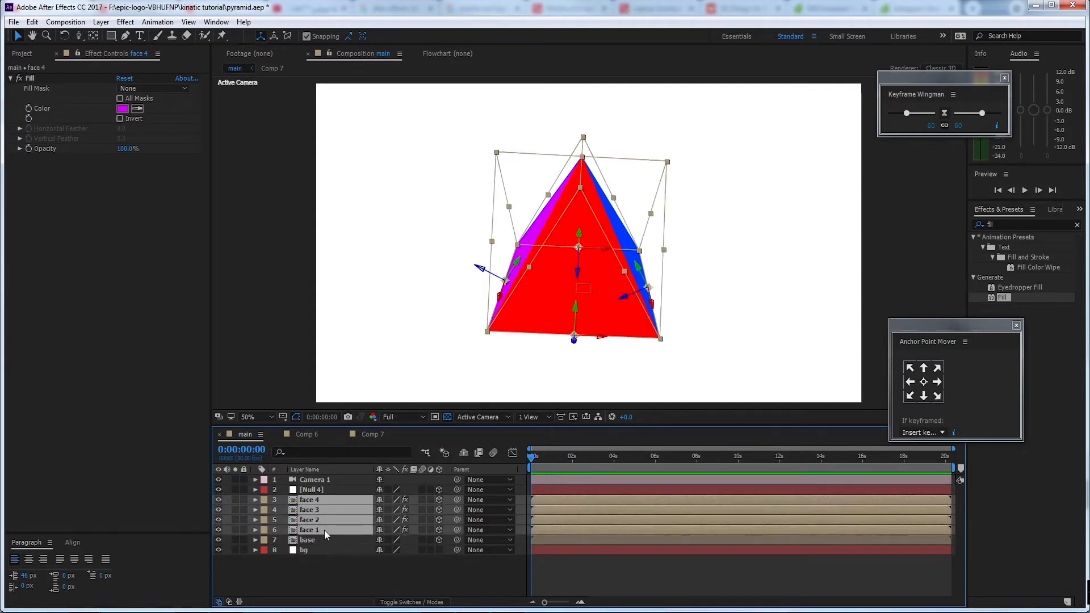
left_click(321, 540, "ctrl")
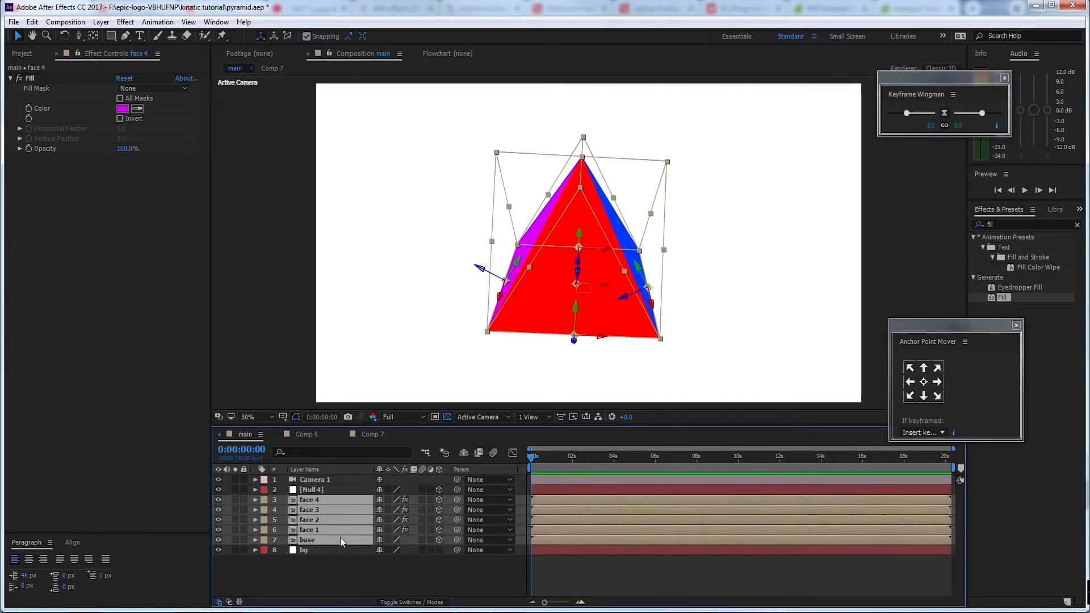
left_click_drag(458, 500, 346, 489)
left_click(355, 492)
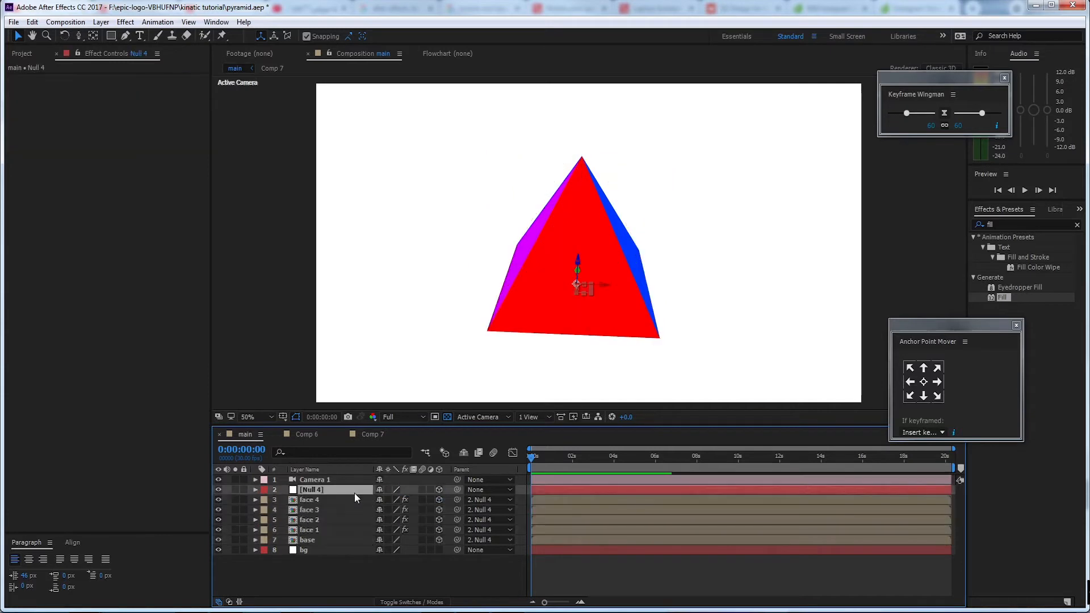
key("r")
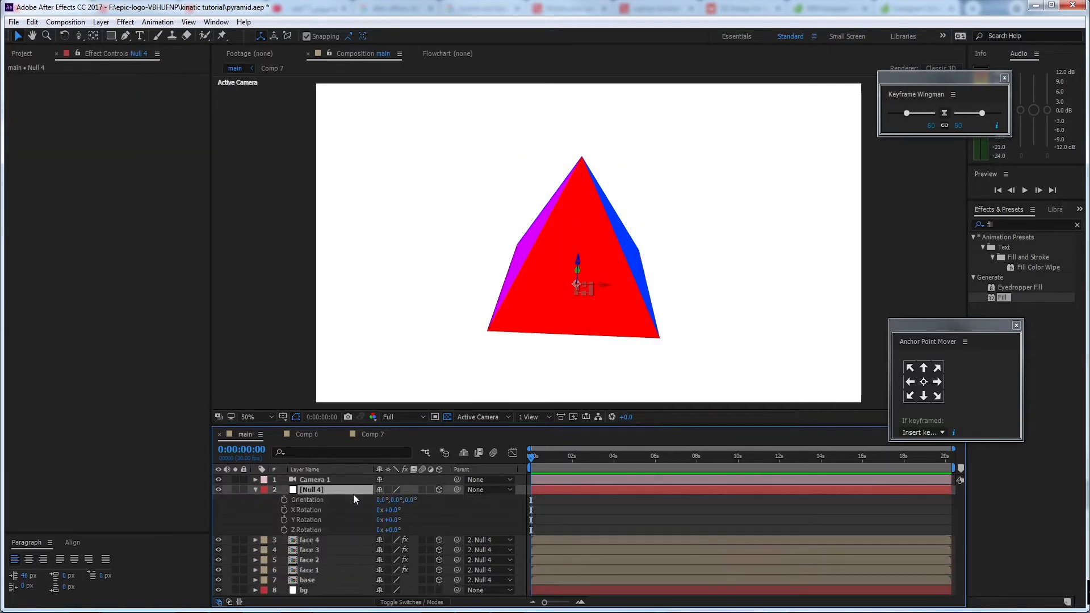
Try rotating the null about its Y axis, and undo the rotation
left_click(390, 520)
type("23")
key("Return")
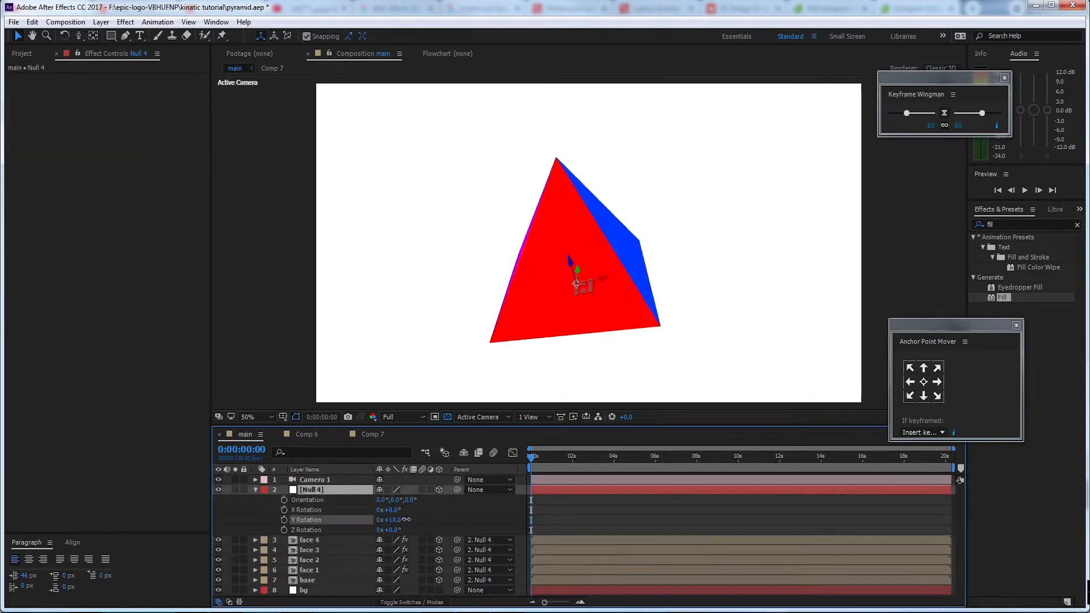
key("ctrl+z")
Rotate the null to -8° in X and around Z until a blue face fronts the camera, and shift its X Position to 980
left_click_drag(393, 531, 432, 510)
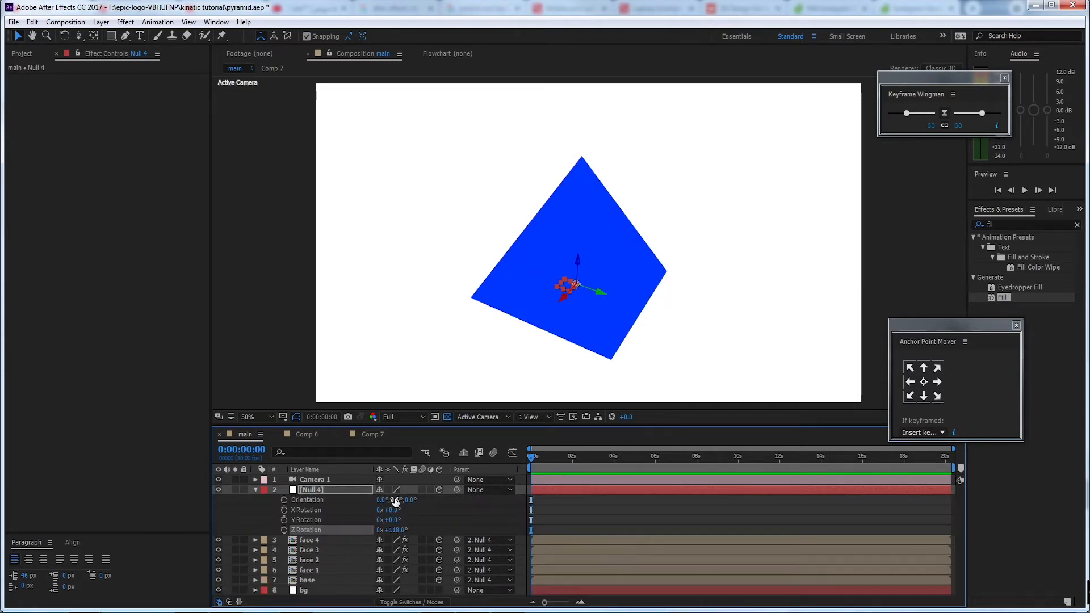
mouse_move(390, 510)
left_mouse_down()
mouse_move(376, 512)
mouse_move(391, 511)
left_mouse_up()
left_click(346, 492)
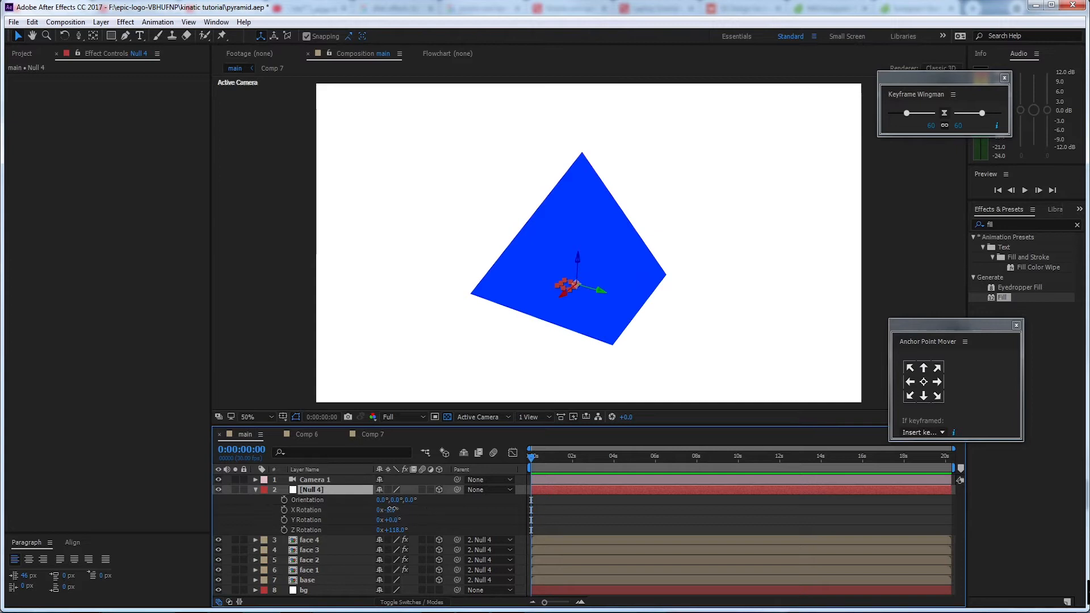
left_click_drag(391, 510, 415, 513)
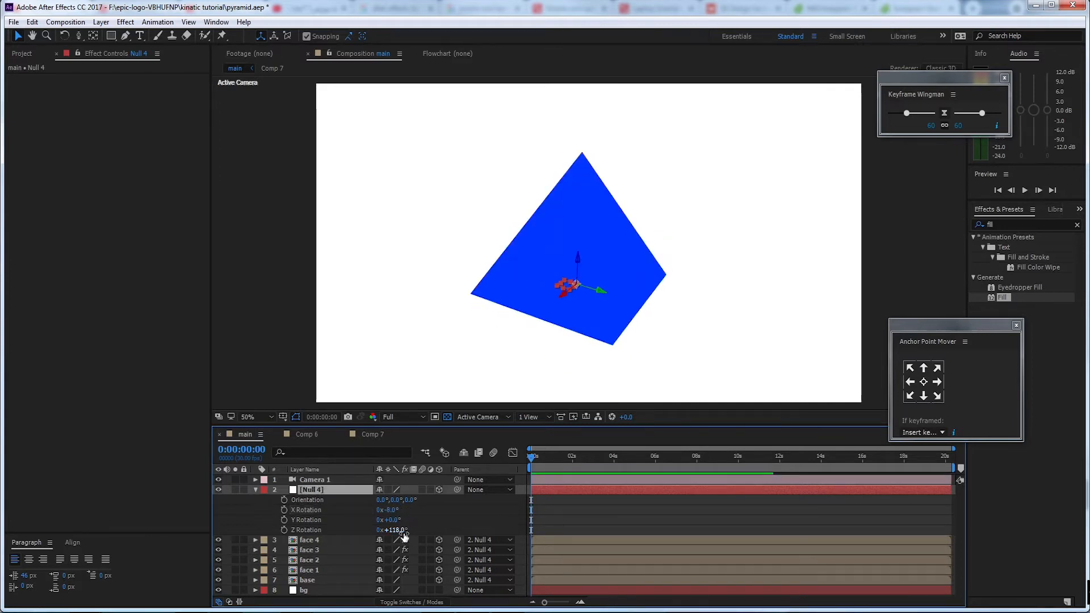
left_click_drag(398, 530, 384, 487)
key("p")
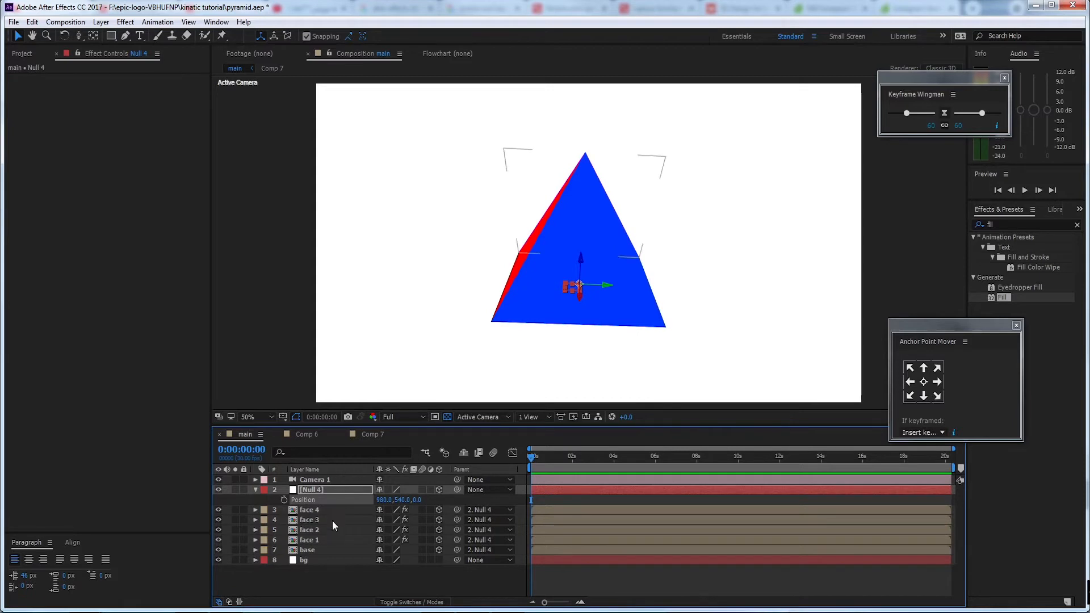
Open the source composition of the face 1 layer, Comp 6
left_click(325, 546)
left_click(332, 540)
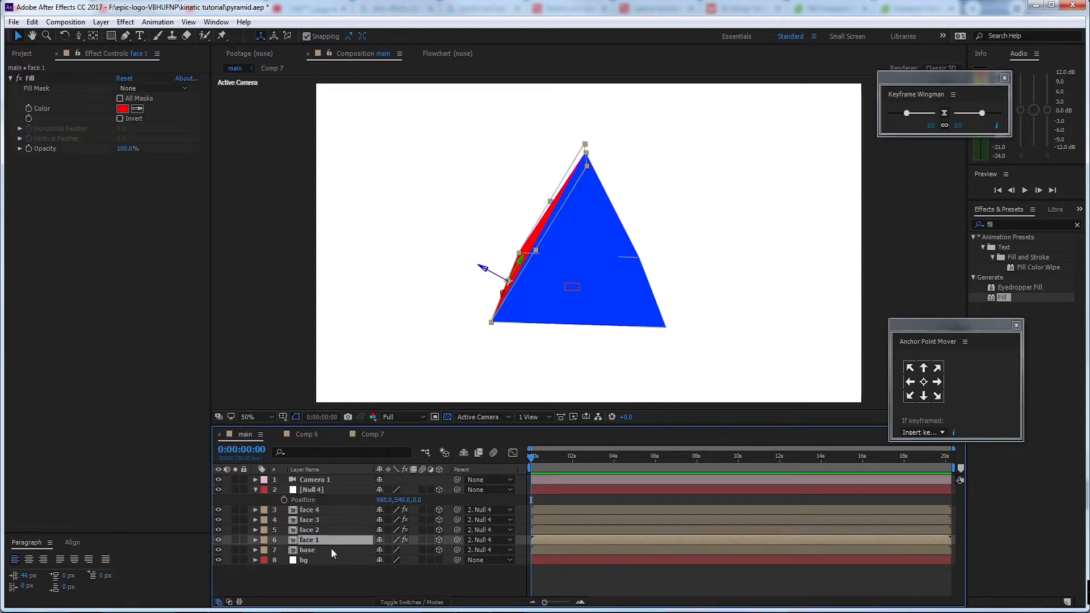
left_click(332, 549)
left_click(329, 541)
double_click(342, 540)
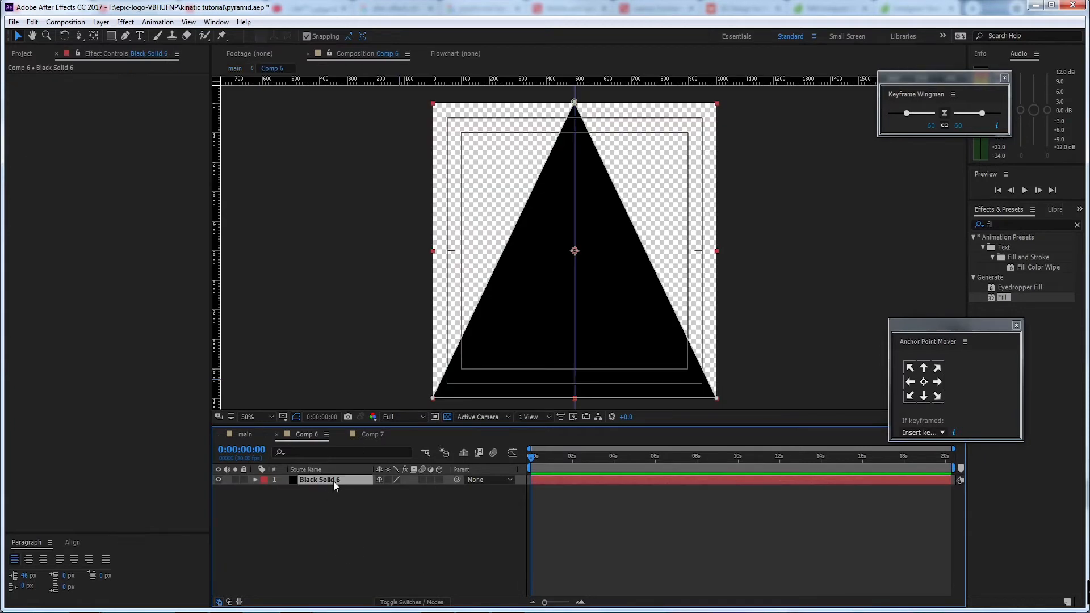
Pre-compose the Black Solid 6 layer as Black Solid 6 Comp 1, leaving all attributes in Comp 6, and open the new composition
key("ctrl+shift+c")
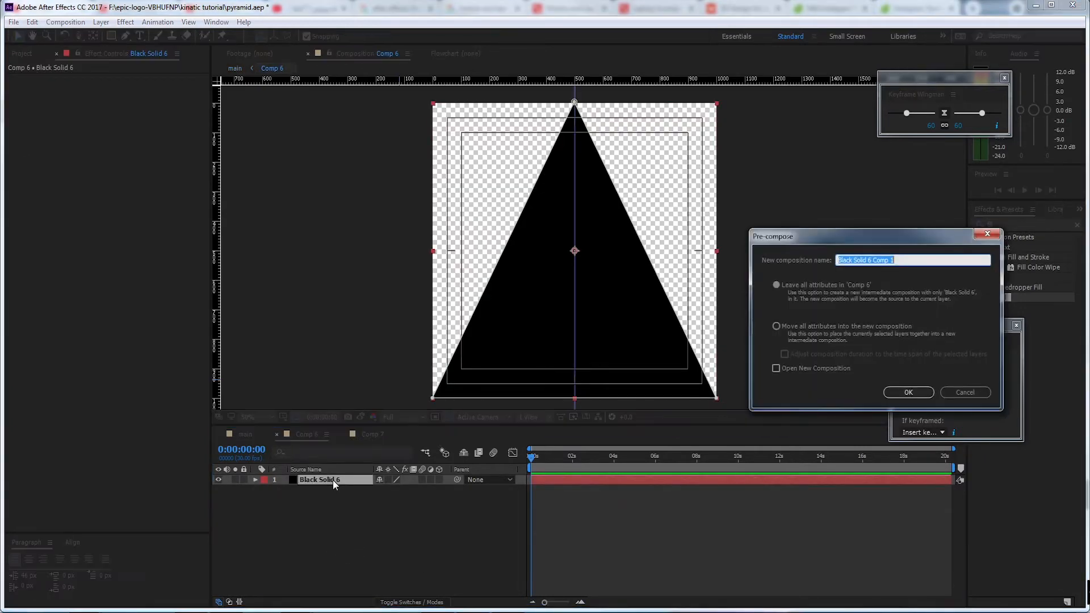
left_click_drag(842, 240, 414, 329)
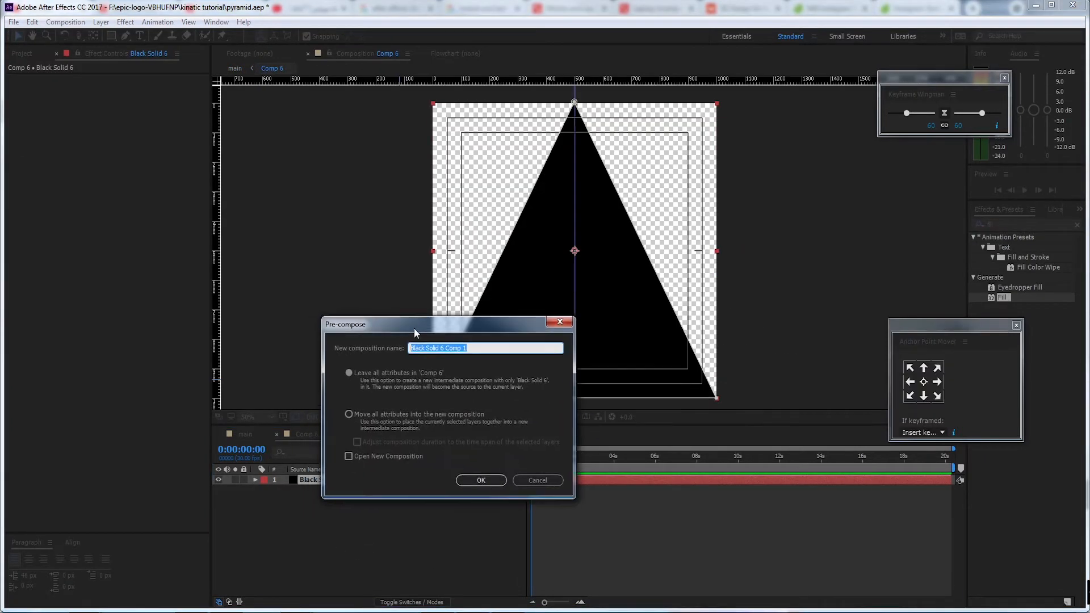
left_click(482, 480)
double_click(350, 478)
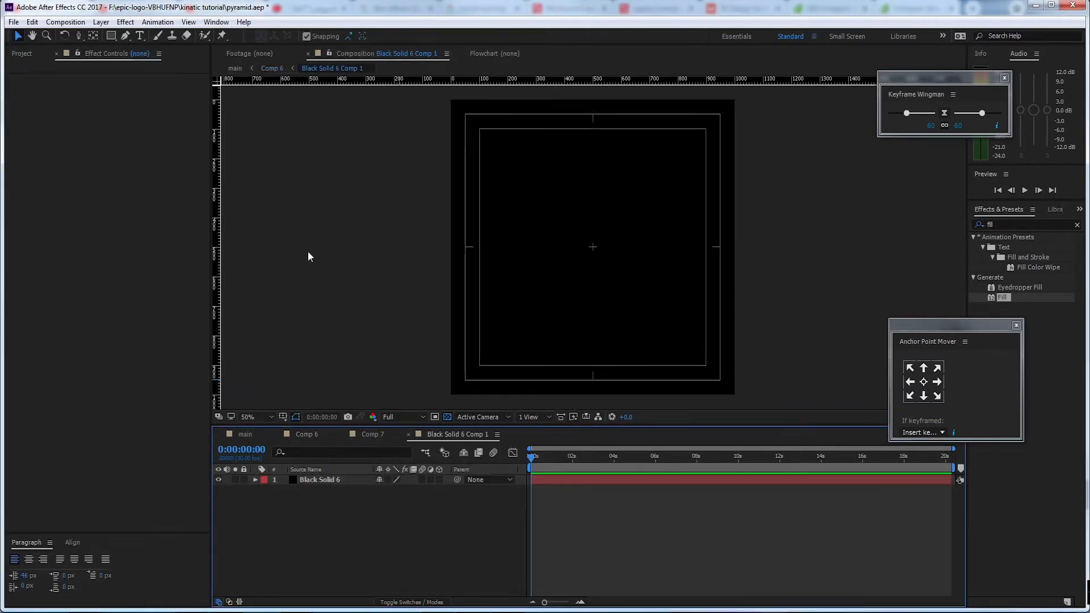
Add pexels-aizhana-aldanova-983569.jpg above the black solid in Black Solid 6 Comp 1 and scale it to 32%
left_click(22, 54)
left_click(132, 385)
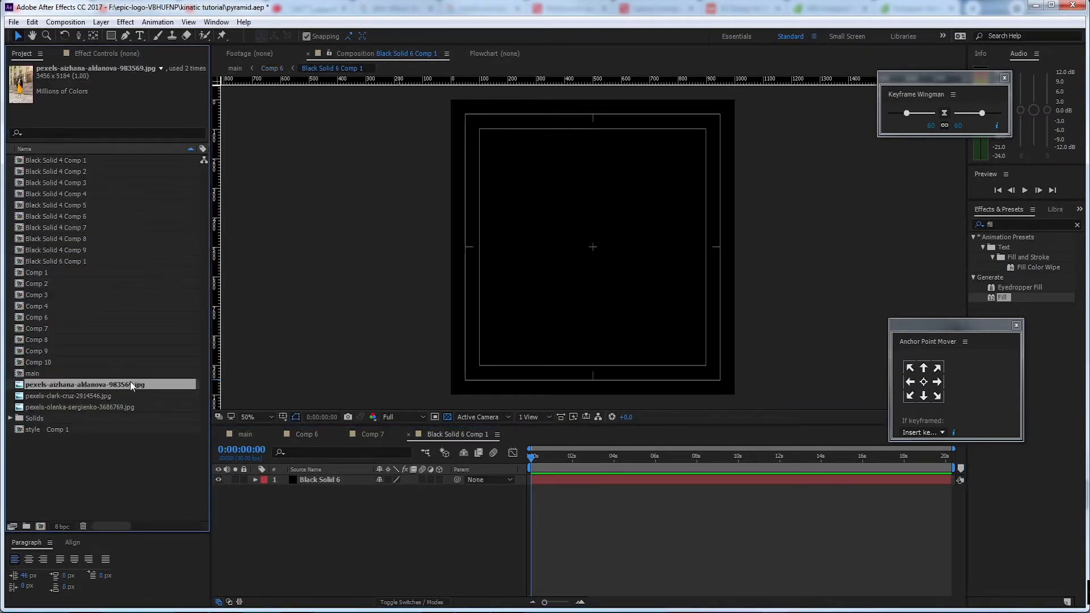
left_click_drag(95, 386, 622, 260)
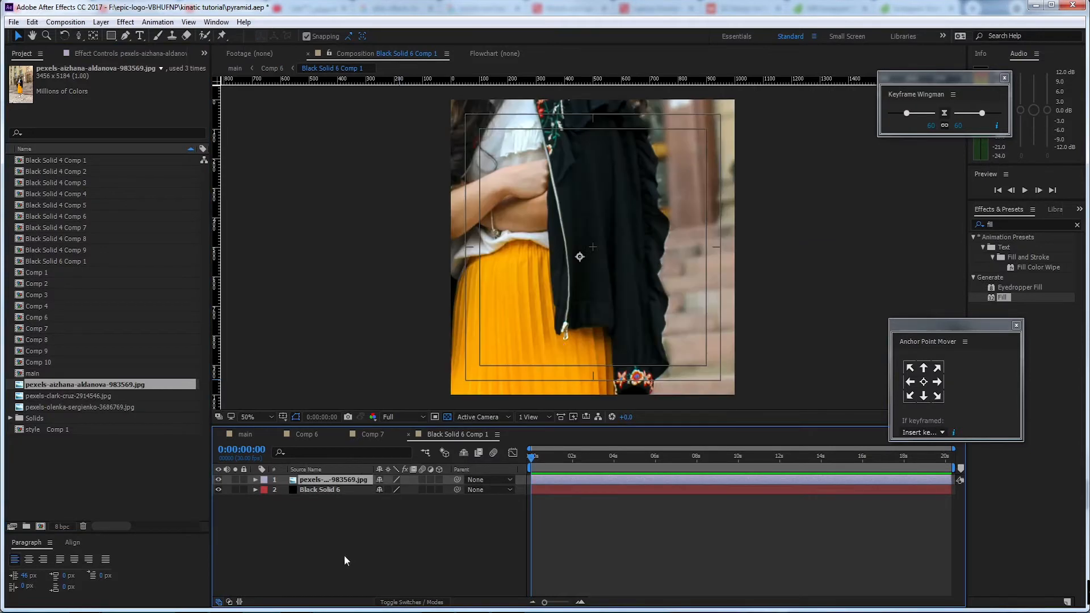
key("s")
left_click_drag(397, 490, 365, 494)
Turn snapping off and reposition the photo so the woman stands near the middle of the frame
left_click_drag(674, 199, 672, 236)
left_click(306, 36)
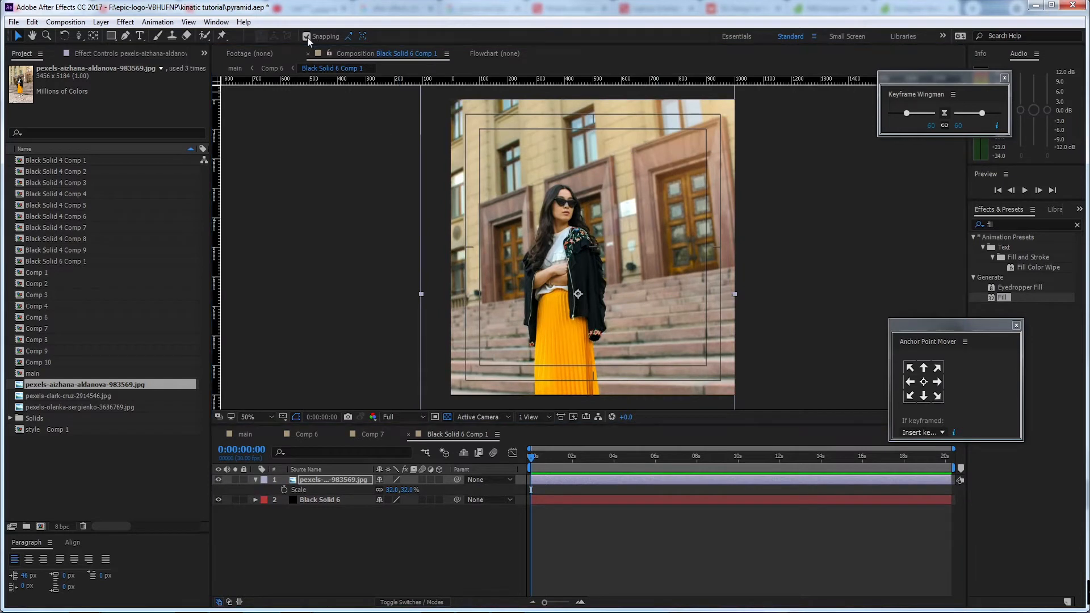
left_click_drag(535, 140, 540, 197)
left_click_drag(619, 281, 595, 251)
scroll(626, 302, "down", 2)
Disable the Fill effect on the face 1 layer in the main composition
left_click(246, 434)
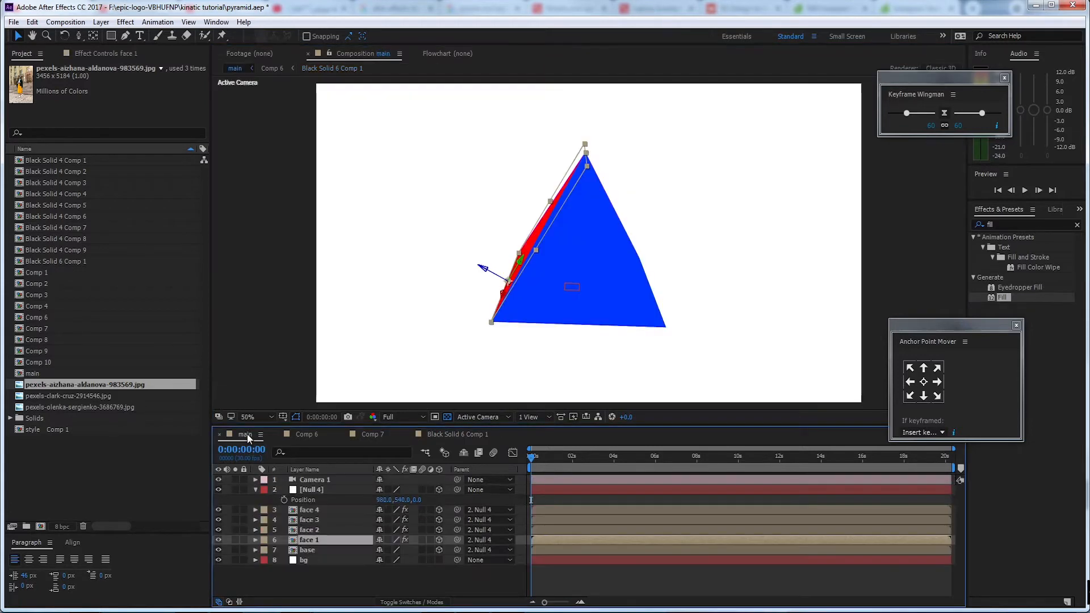
left_click(519, 279)
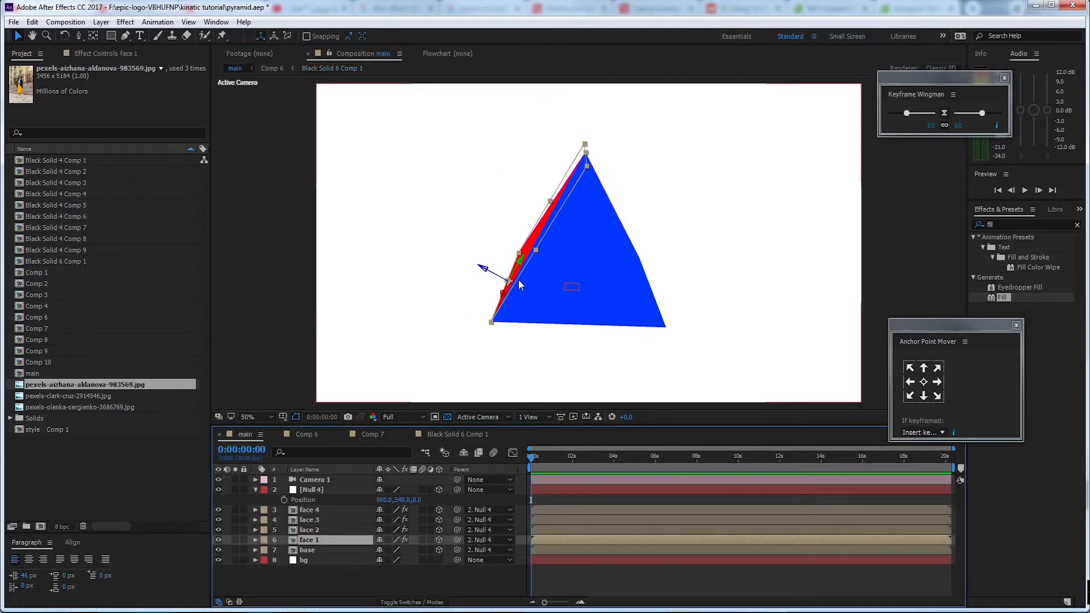
left_click(102, 53)
left_click(19, 78)
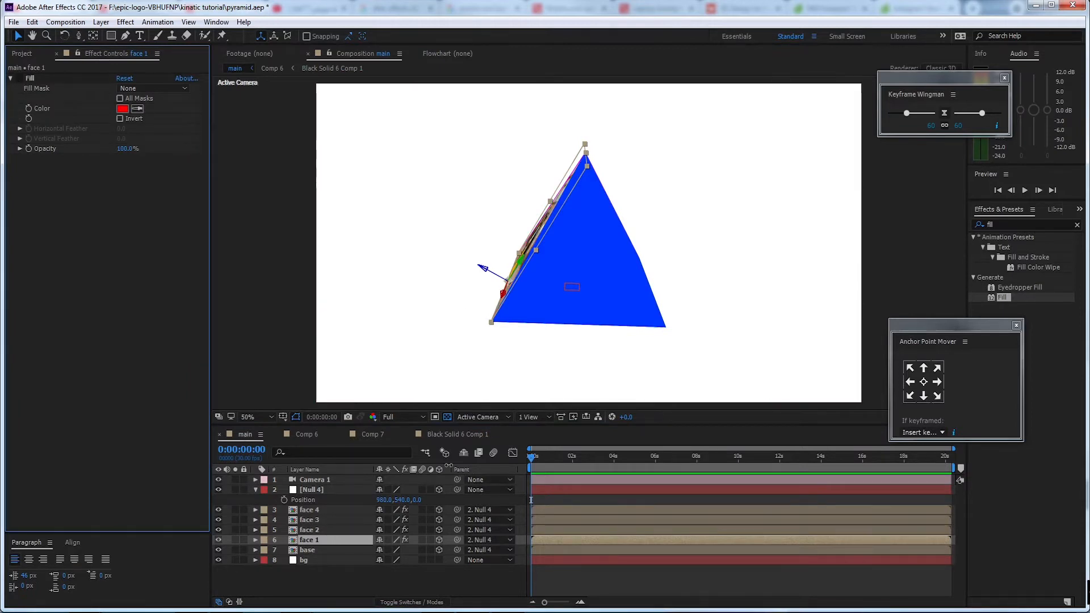
Keyframe the face 1 photo's Scale from 32% at the start to 39% at 0:00:09:28, and preview the zoom
double_click(336, 540)
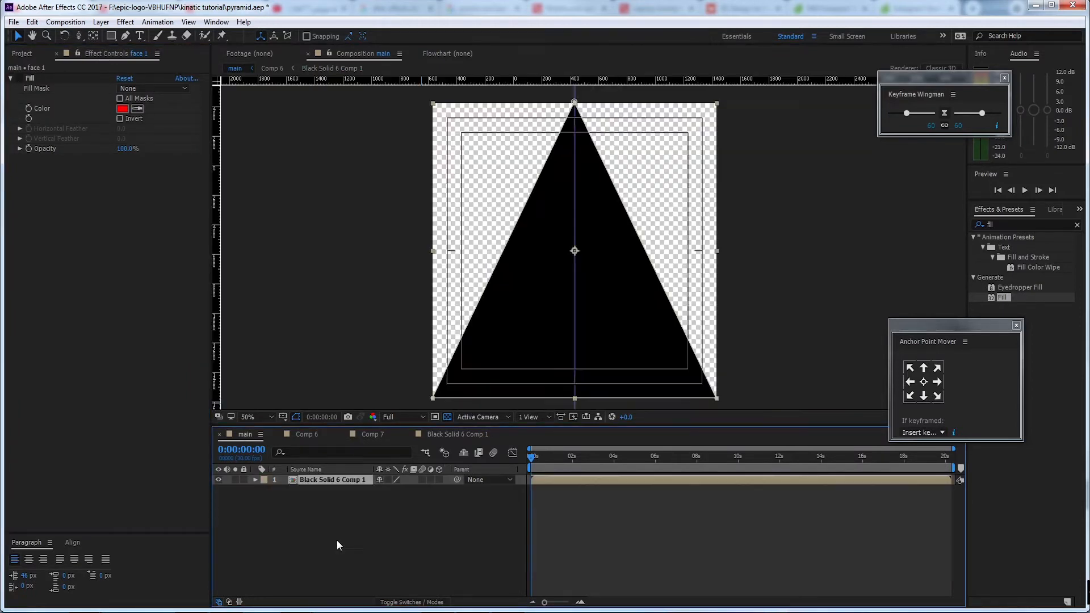
double_click(346, 482)
left_click(284, 490)
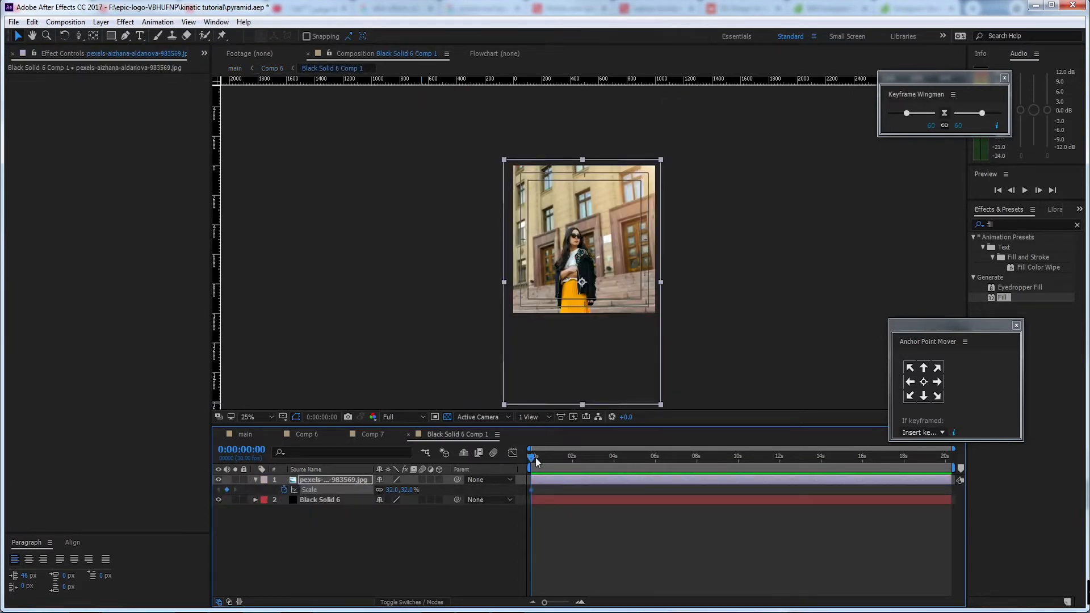
left_click_drag(536, 460, 737, 482)
left_click_drag(409, 491, 414, 491)
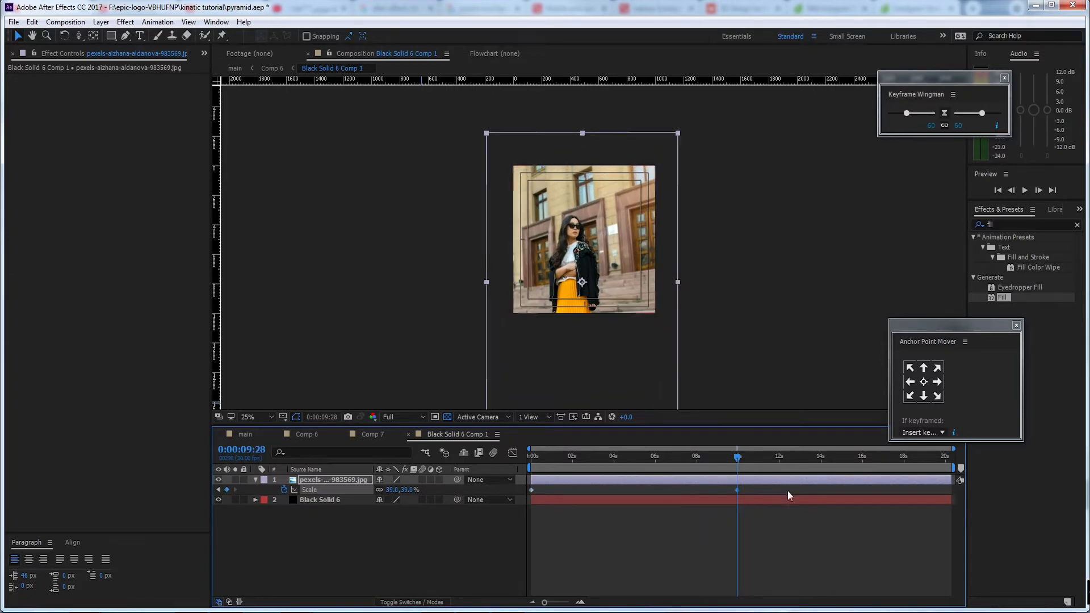
left_click_drag(737, 459, 527, 472)
key("space")
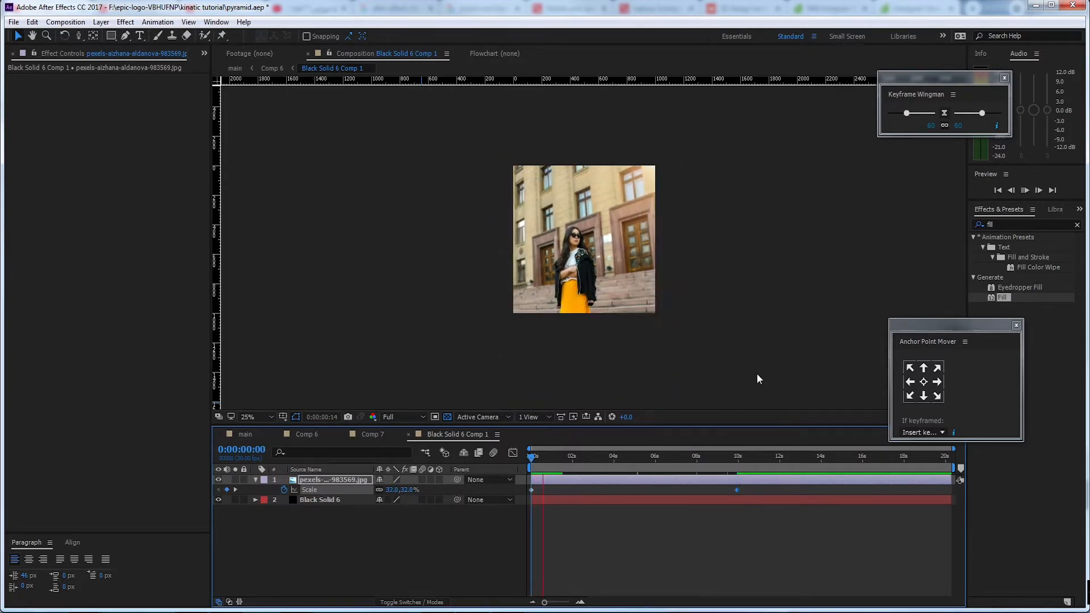
key("space")
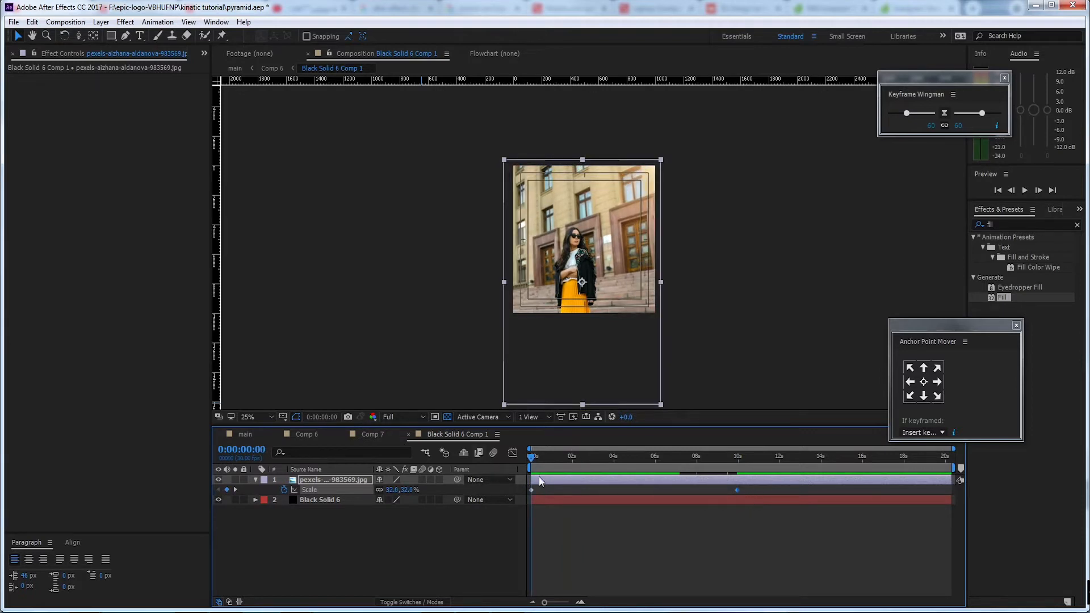
Return to the main composition and open the source composition of the face 2 layer
left_click(374, 434)
left_click(307, 433)
left_click(245, 433)
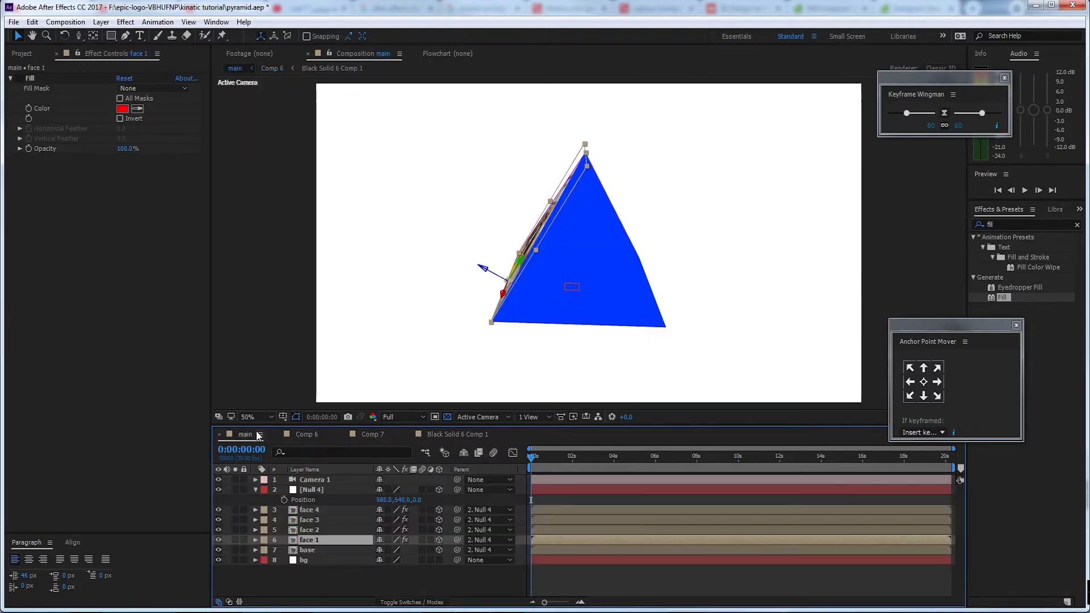
left_click(340, 530)
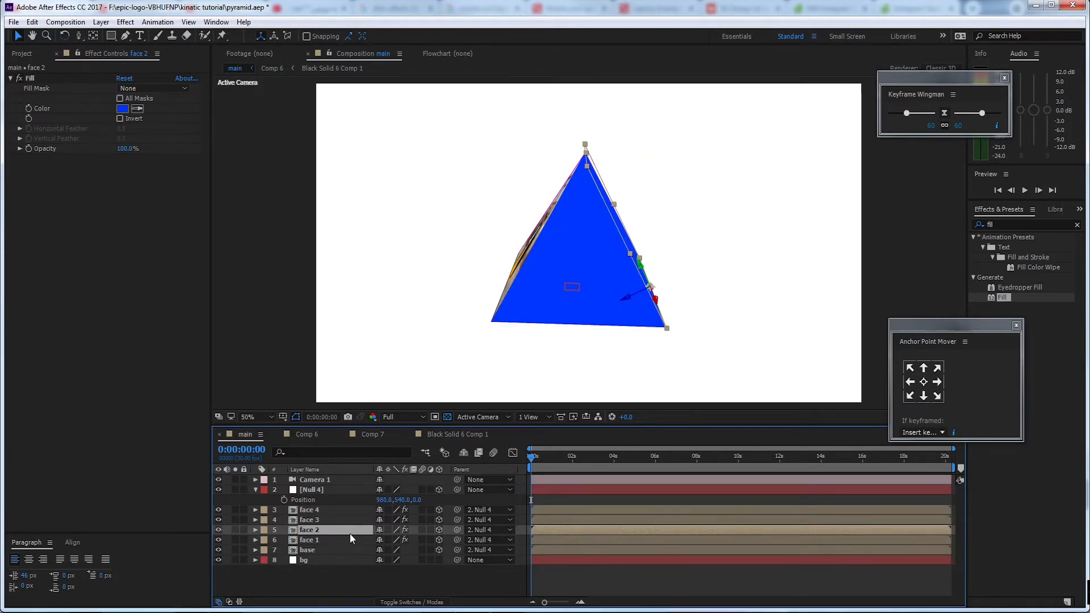
double_click(332, 530)
double_click(323, 479)
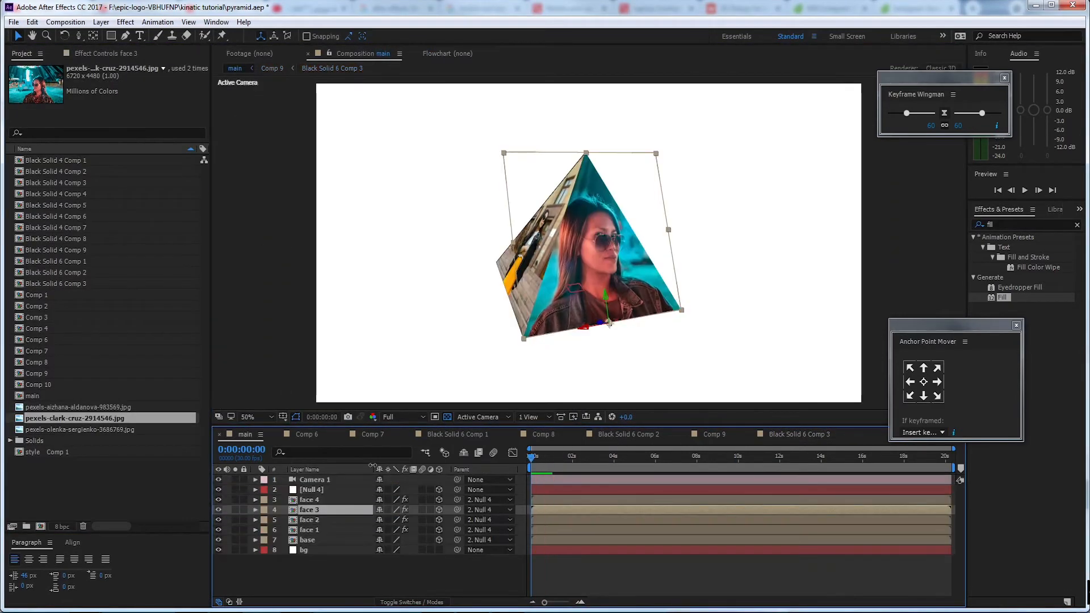
Set Null 4's Z Rotation to -113° to turn the pyramid's black face towards the camera, and collapse its properties
left_click(330, 491)
key("r")
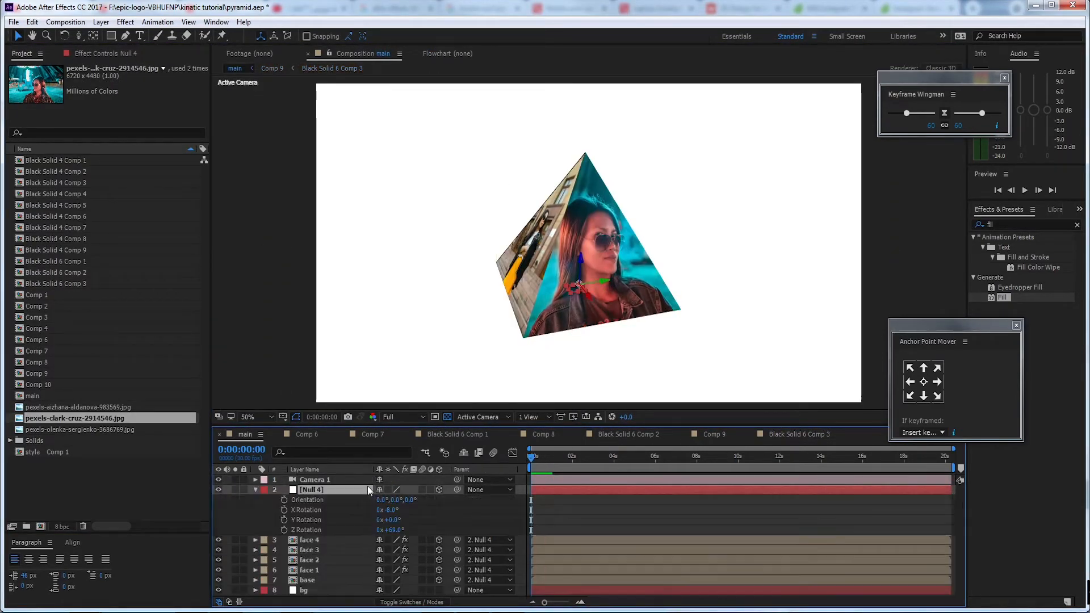
left_click_drag(391, 530, 298, 544)
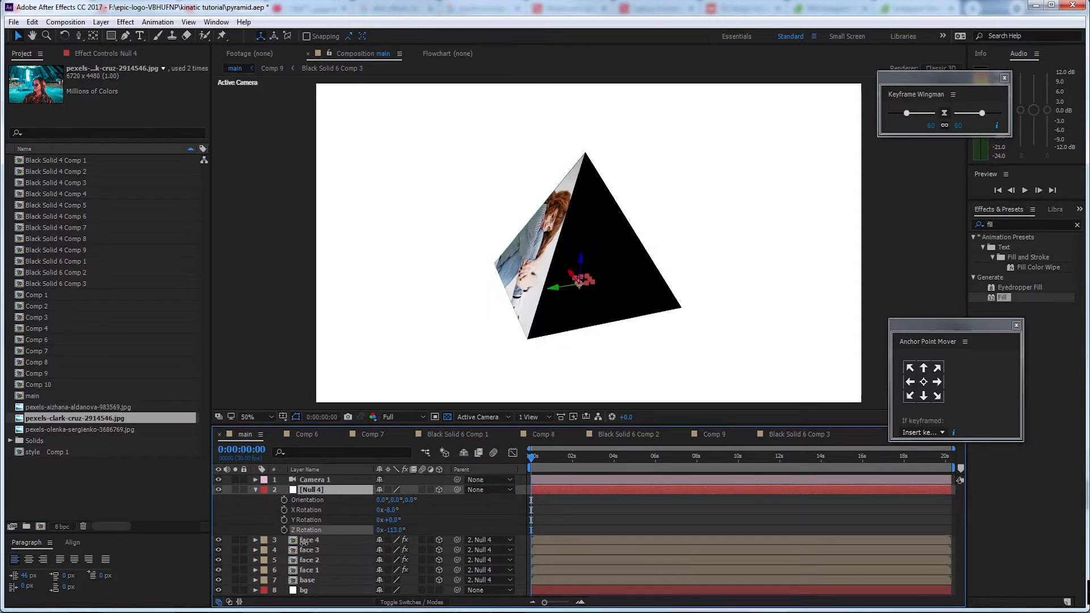
left_click(257, 490)
Check which layer forms the black front face by selecting the pyramid layers and toggling the visibility of face 4
left_click(310, 540)
left_click(317, 529)
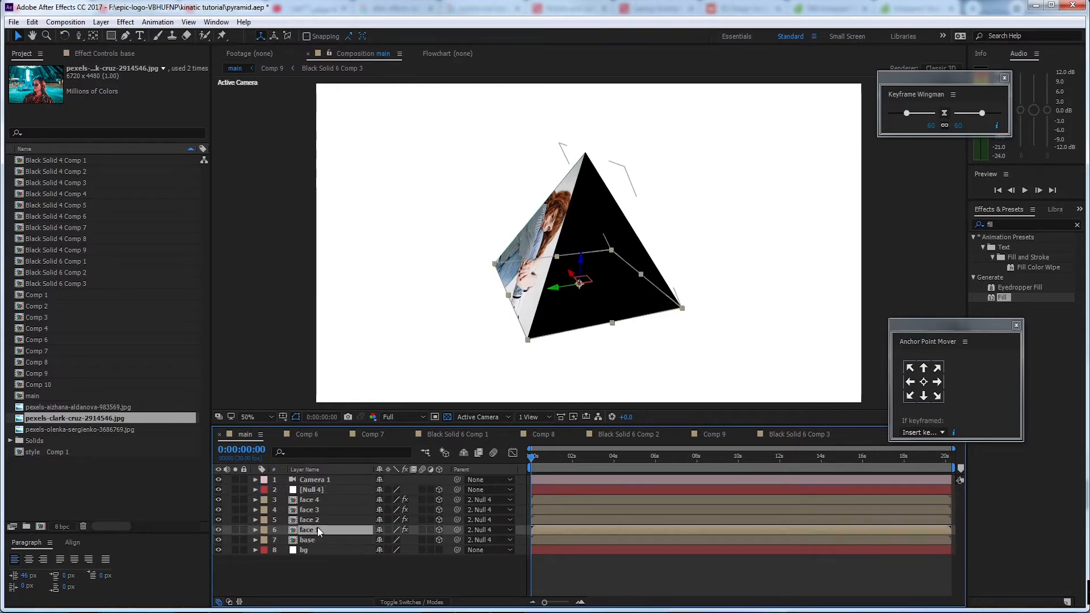
left_click(623, 298)
left_click(597, 206)
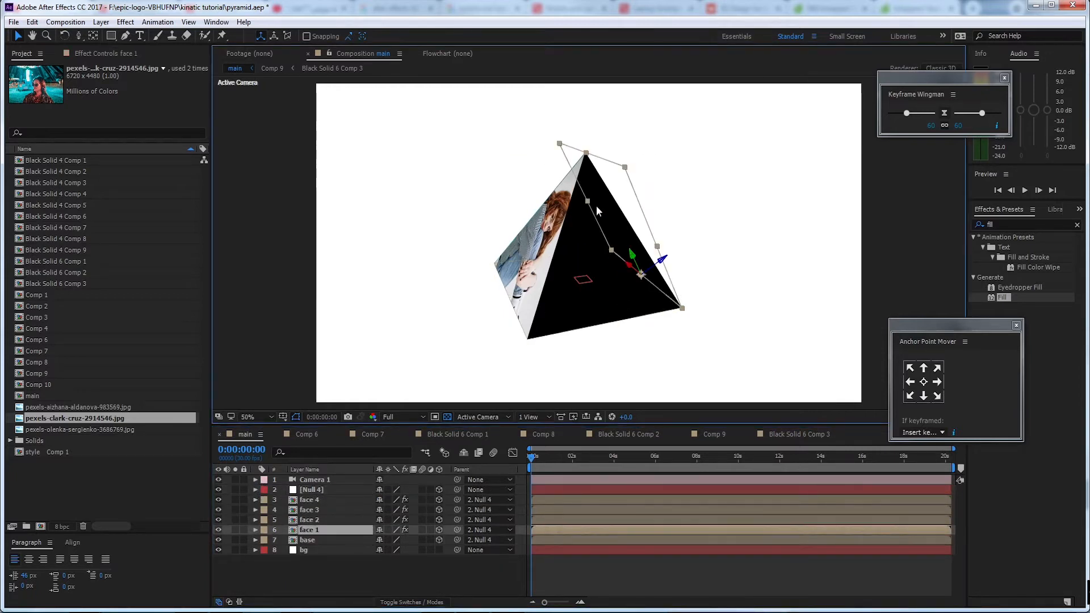
left_click(571, 229)
left_click(595, 316)
left_click(599, 230)
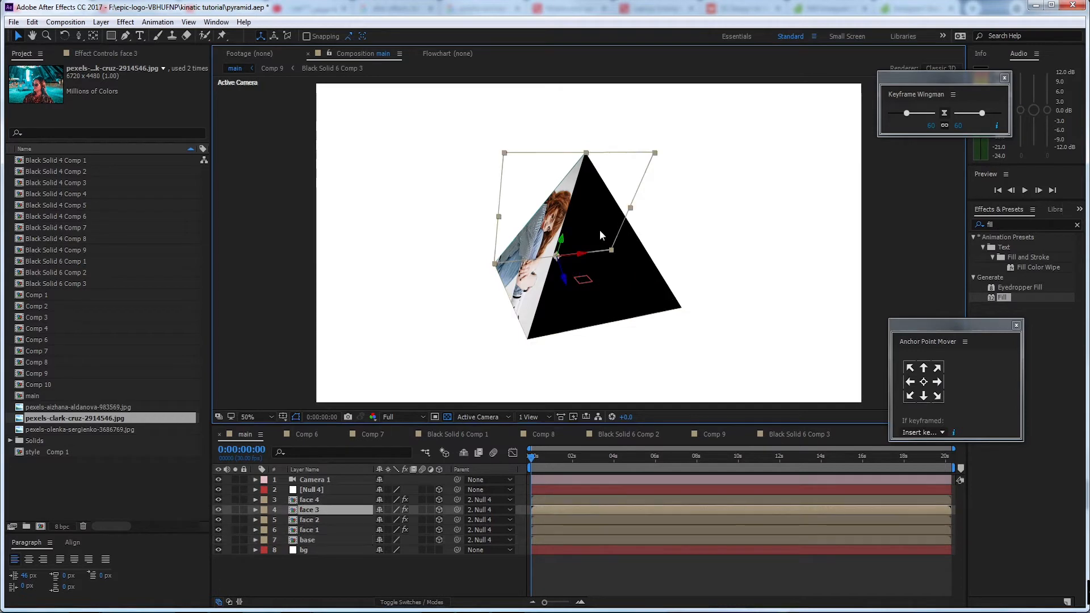
left_click(218, 500)
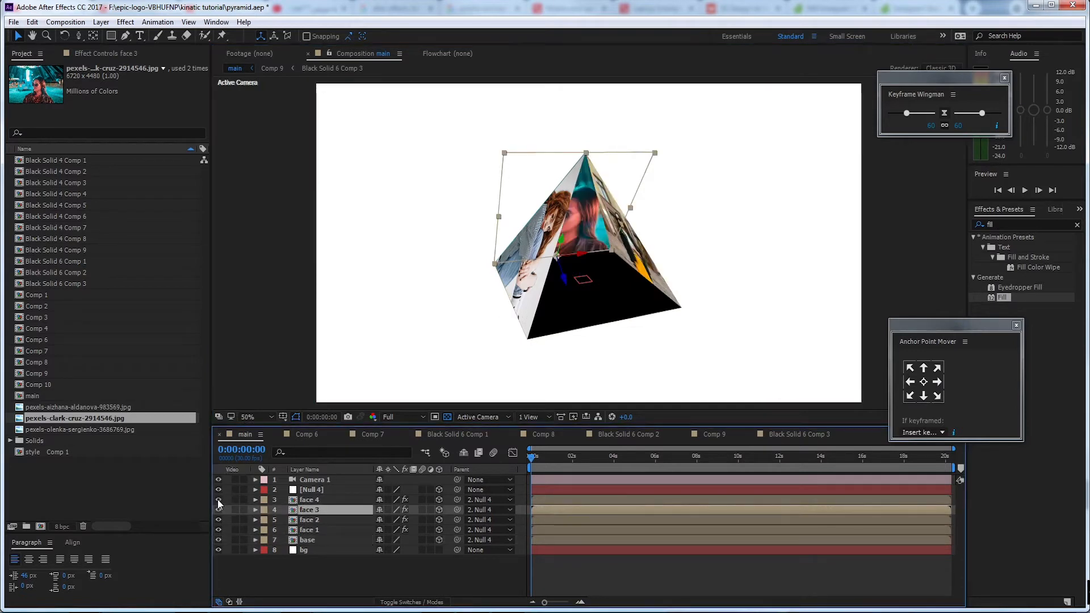
left_click(218, 500)
left_click(219, 500)
left_click(219, 499)
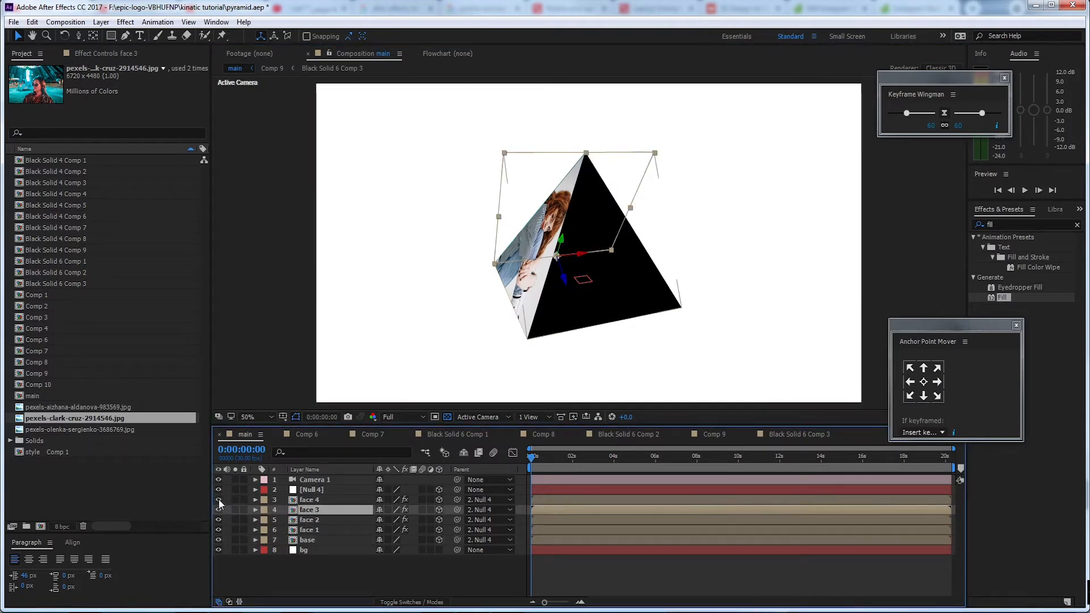
In face 4's source, Comp 10, pre-compose Black Solid 6 as Black Solid 6 Comp 4, leaving all attributes, and open it
left_click(307, 500)
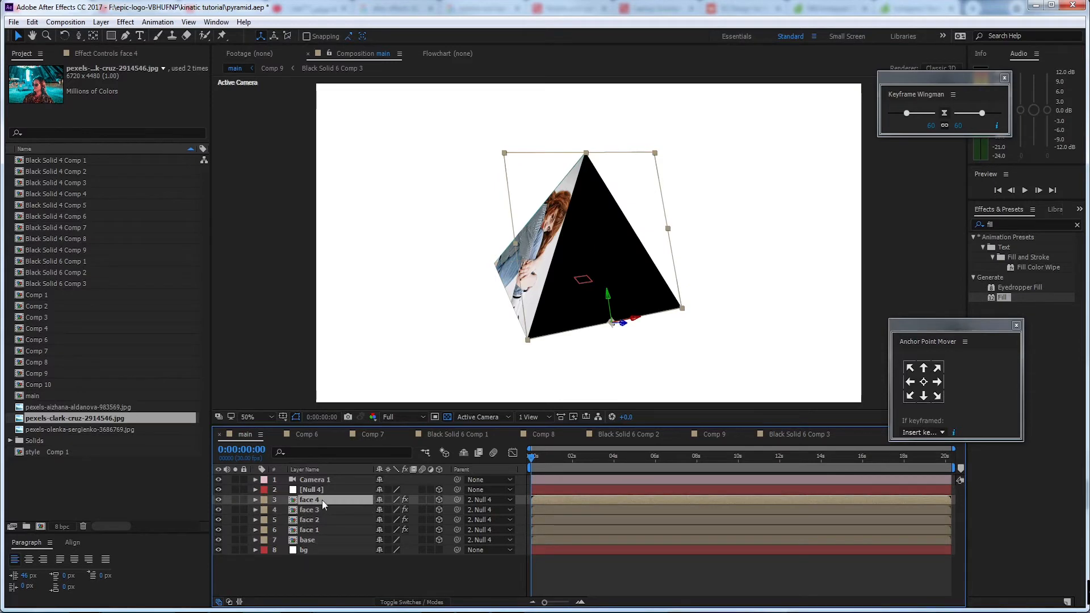
double_click(322, 501)
left_click(329, 479)
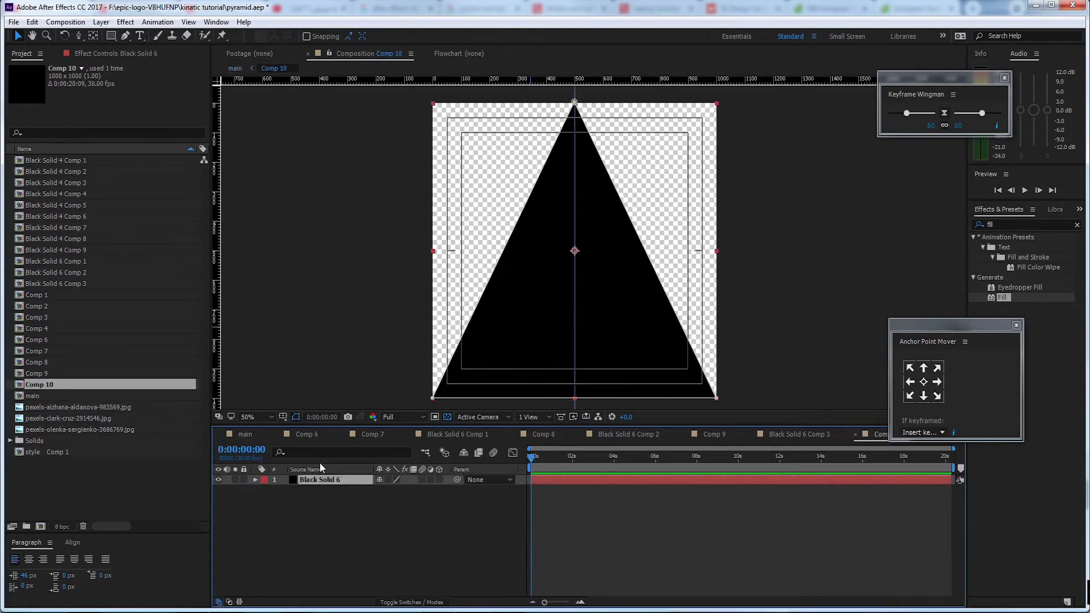
key("ctrl+shift+c")
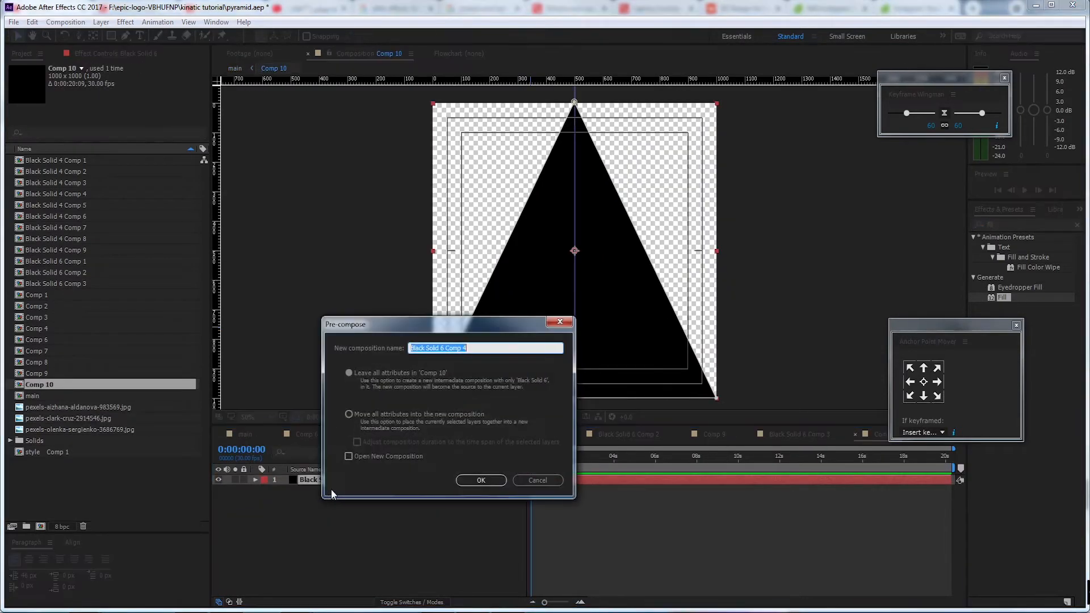
left_click(479, 479)
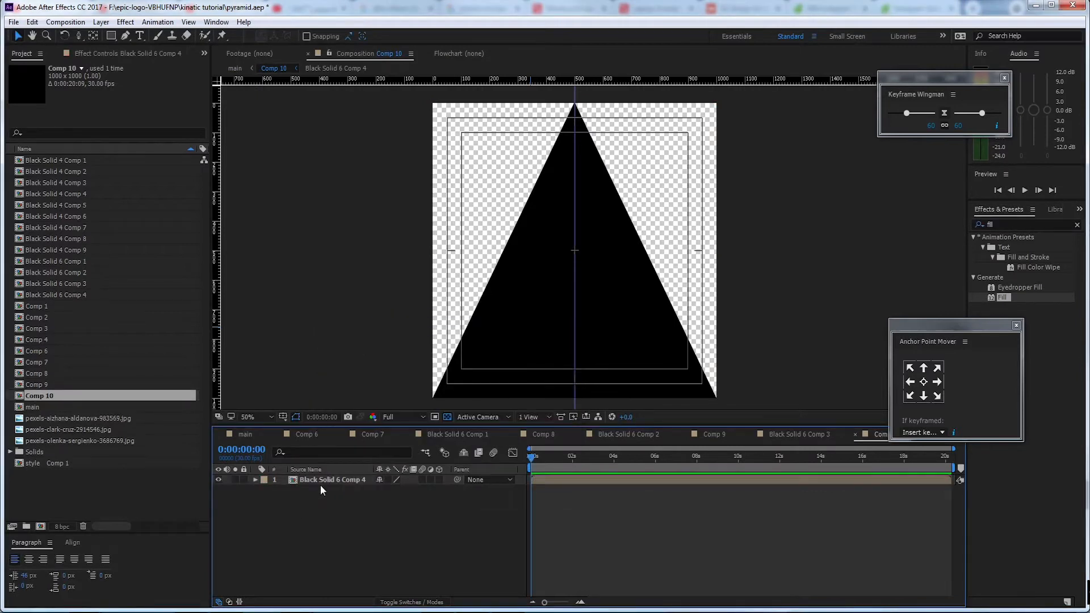
double_click(321, 482)
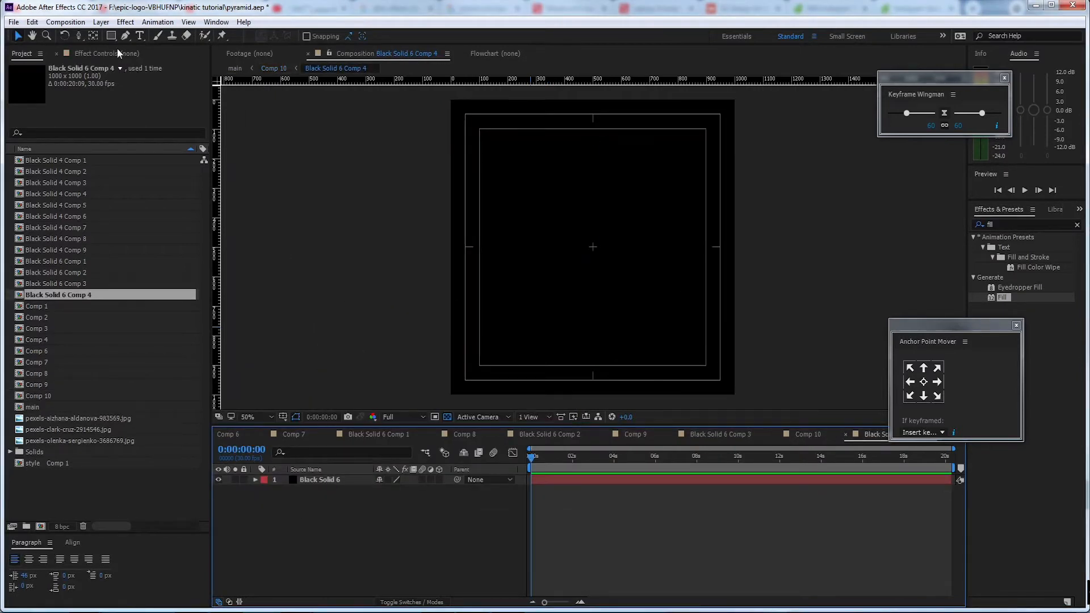
Add a red text layer reading STYLE in Montserrat ExtraBold at 63 px in Black Solid 6 Comp 4
left_click(140, 36)
left_click(561, 242)
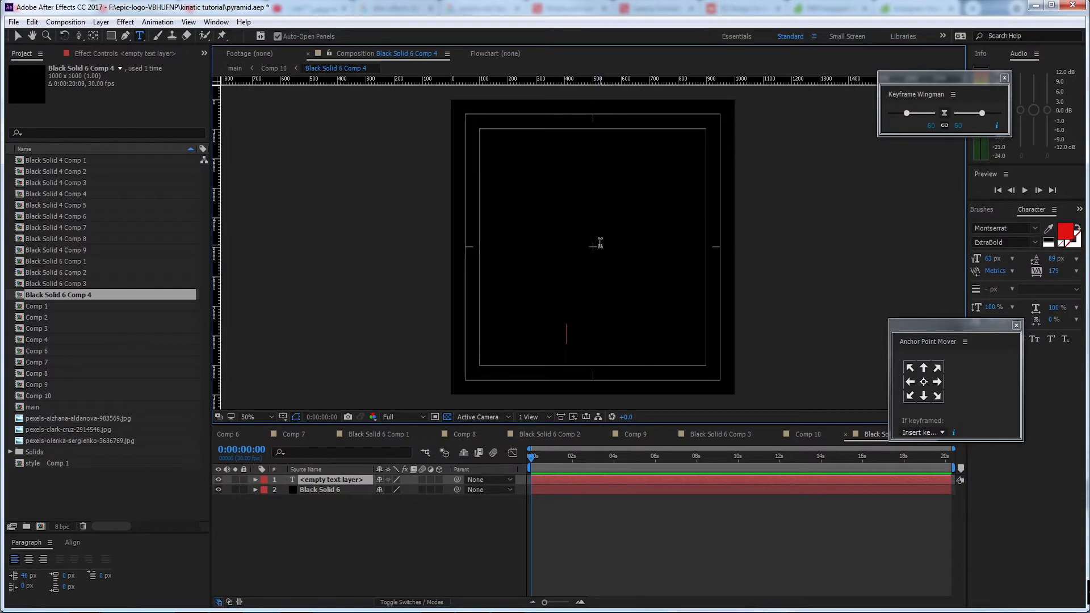
type("STYLE")
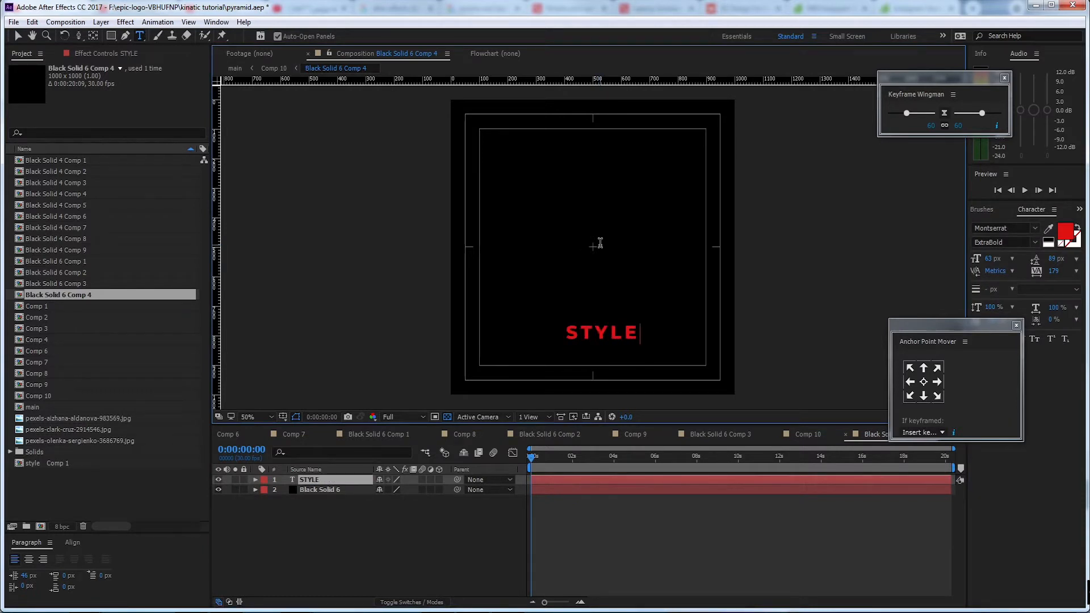
left_click(18, 36)
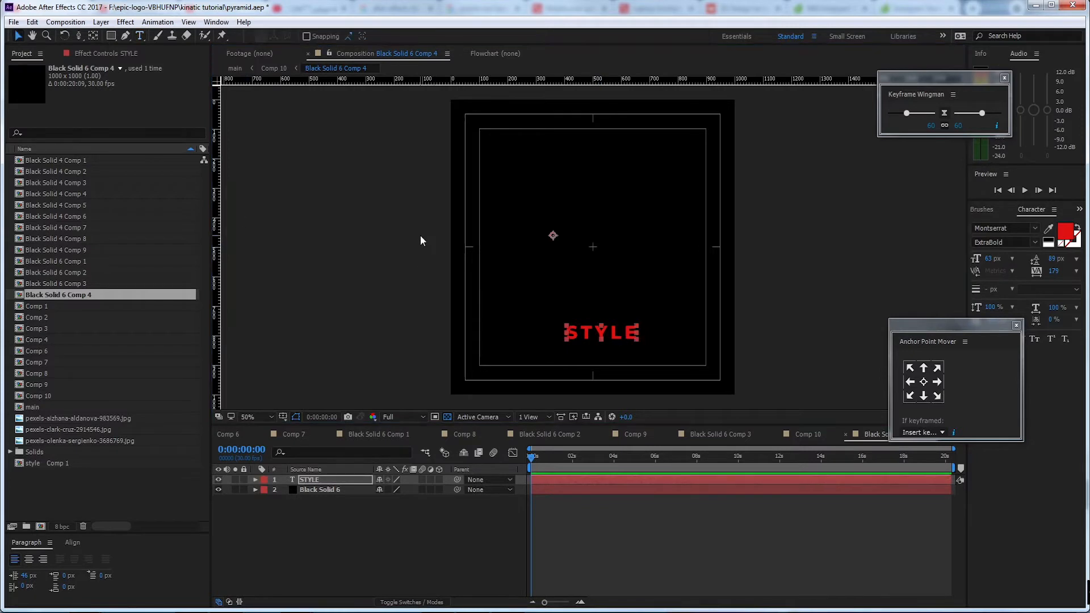
Move the STYLE text close to the centre of the composition, with its anchor point centred on the text
key("period")
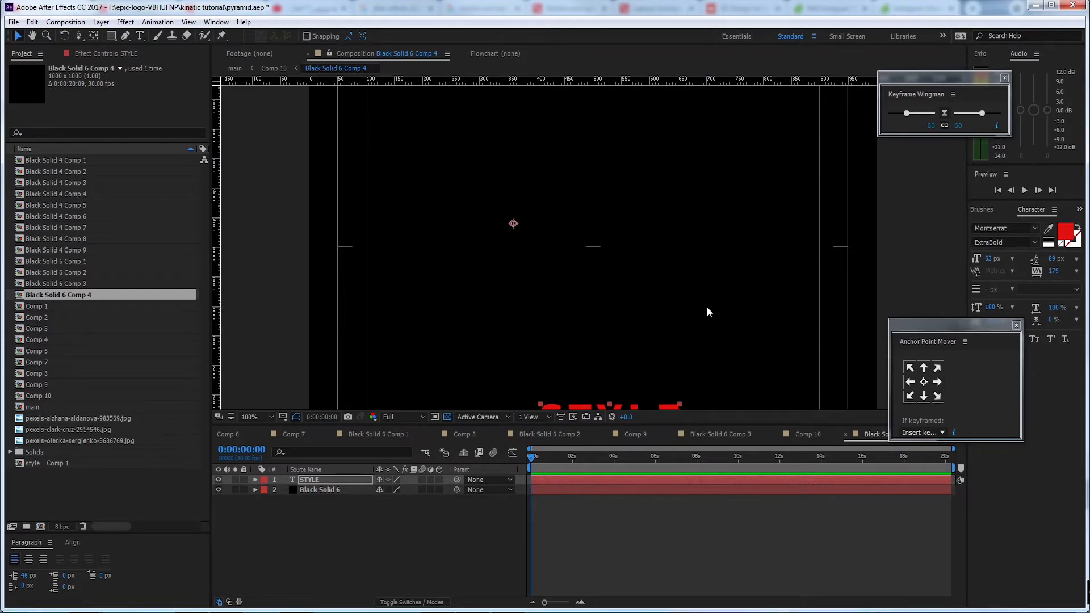
left_click_drag(631, 320, 620, 223)
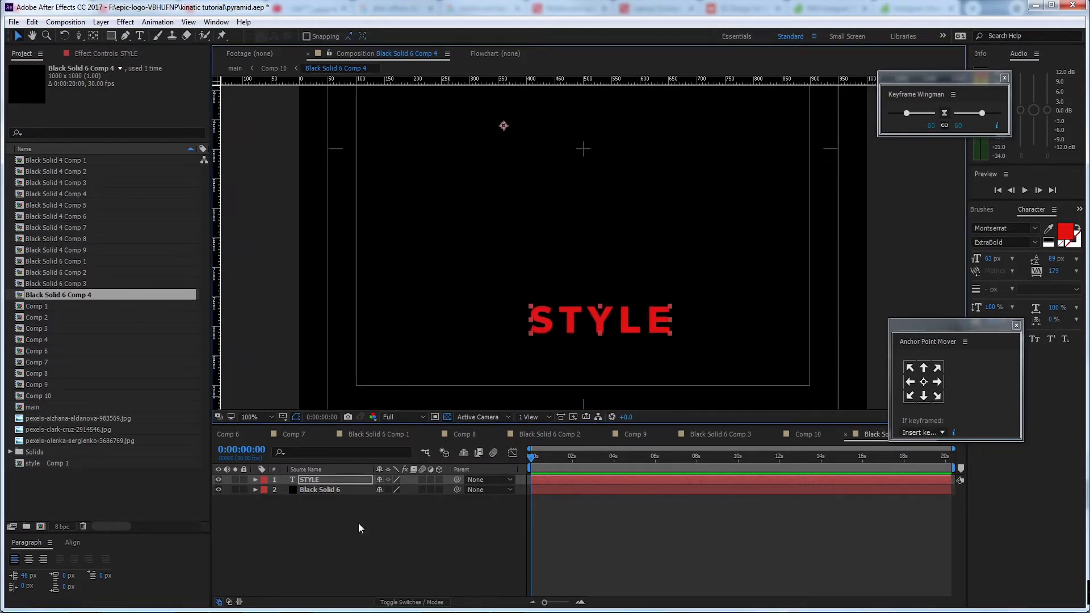
left_click_drag(607, 332, 588, 229)
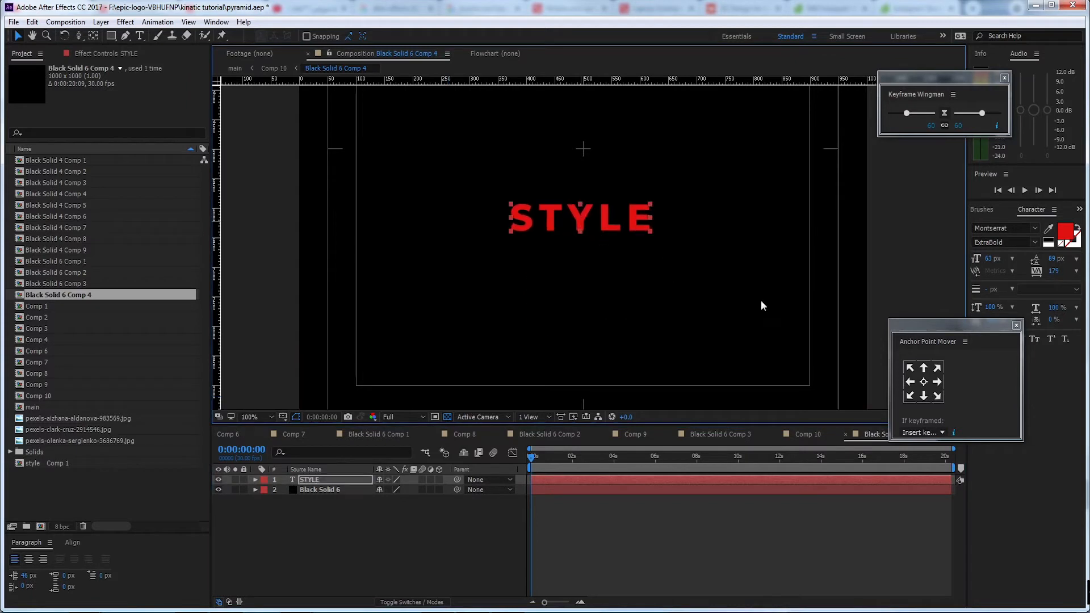
left_click_drag(627, 189, 606, 268)
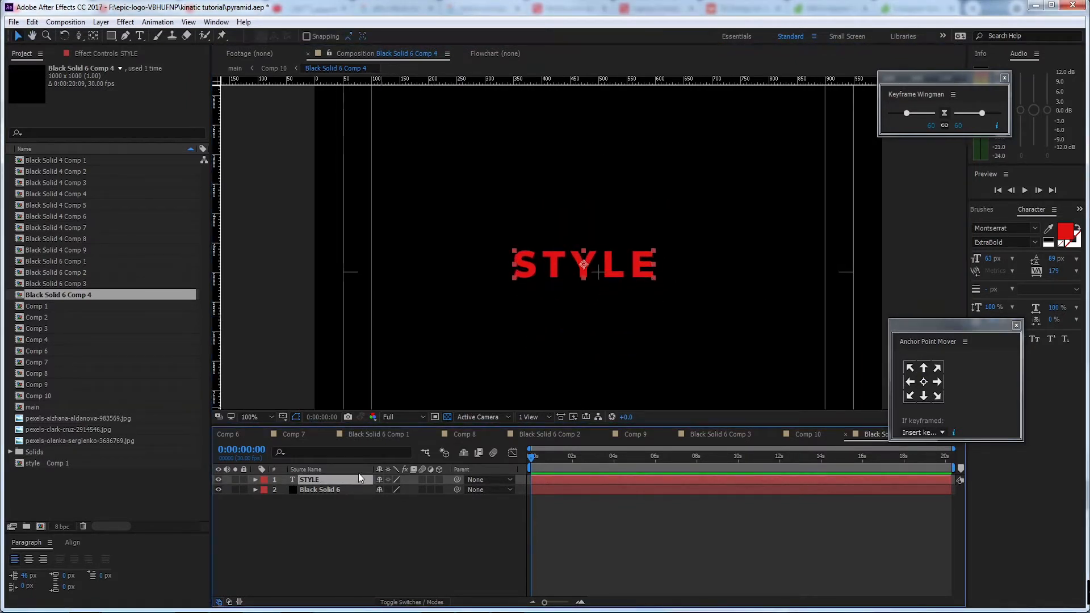
Pre-compose the STYLE text layer as STYLE Comp 1, moving all attributes into the new composition
key("ctrl+shift+c")
left_click_drag(424, 319, 556, 321)
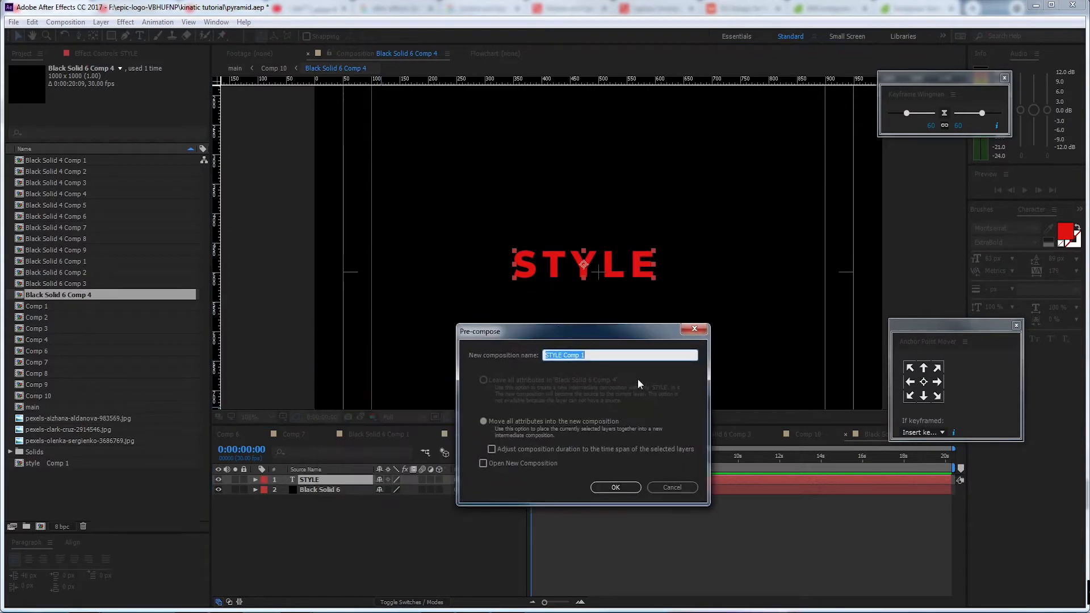
left_click(615, 481)
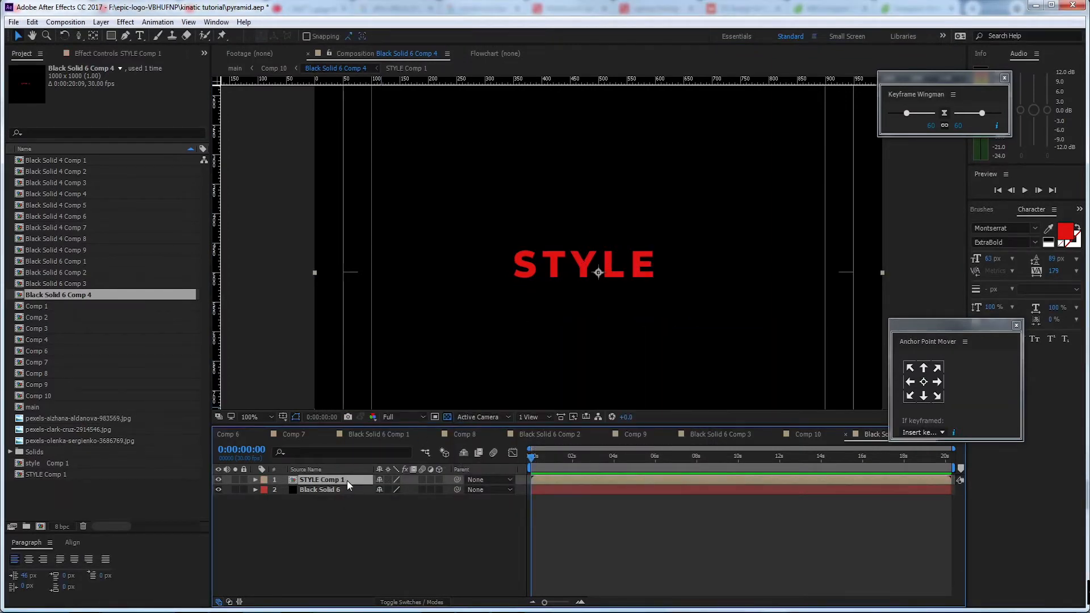
Open STYLE Comp 1, draw a region of interest closely around the STYLE text, and crop the composition to it
double_click(346, 481)
left_click(341, 482)
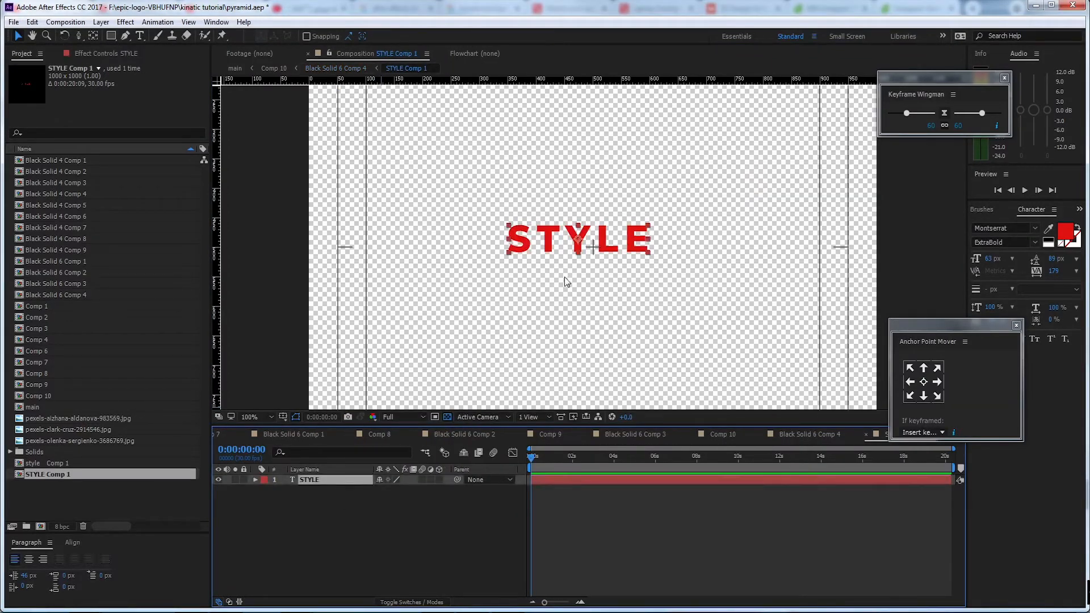
left_click(435, 418)
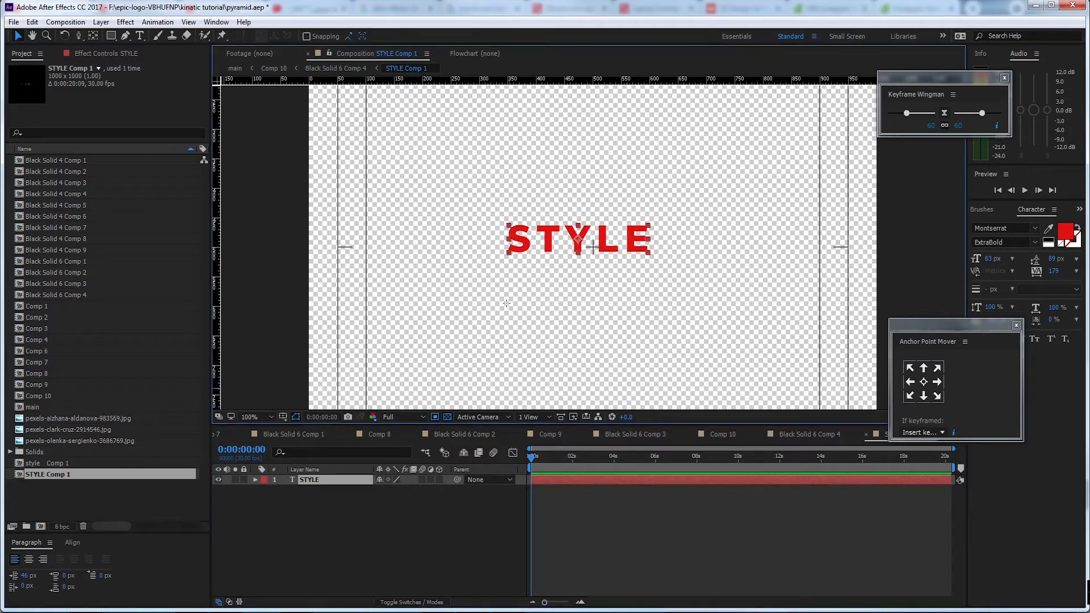
left_click_drag(475, 206, 683, 272)
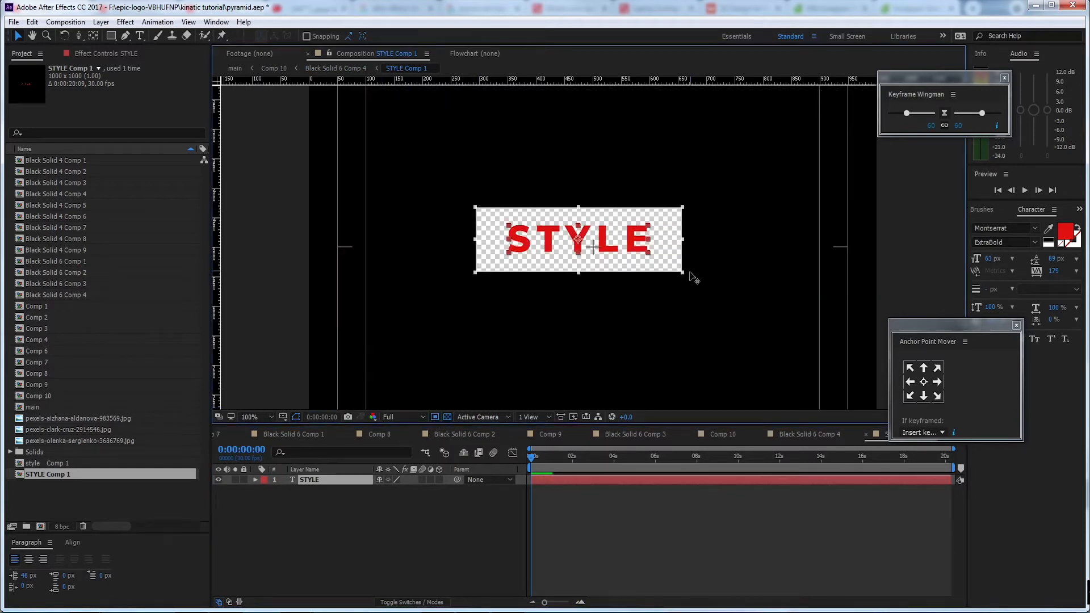
left_click(66, 22)
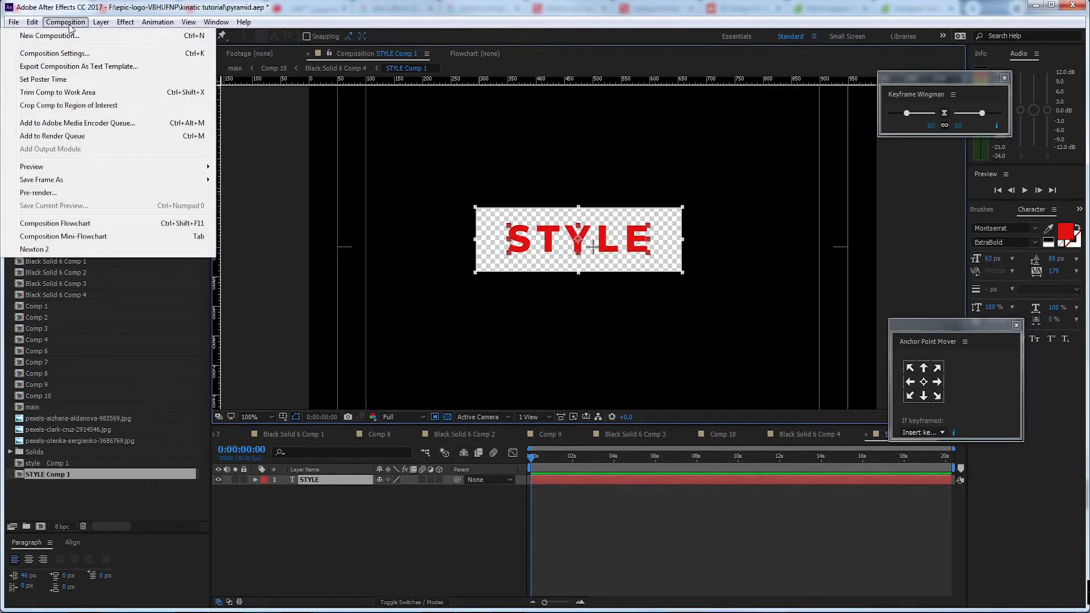
left_click(127, 108)
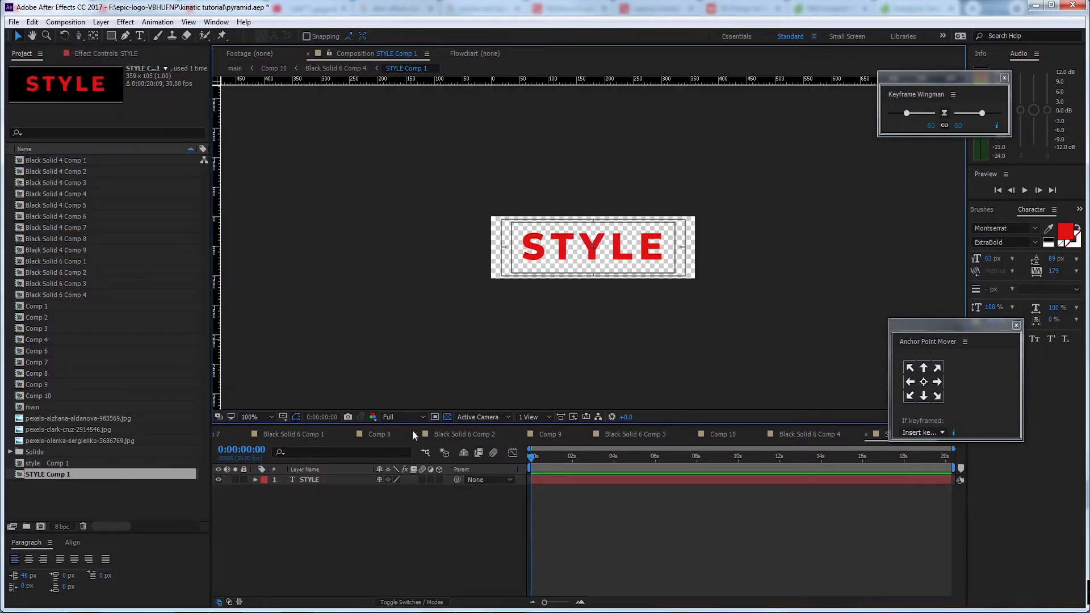
Close the surplus composition timelines, keeping only main, Comp 6 and STYLE Comp 1 open
left_click(294, 434)
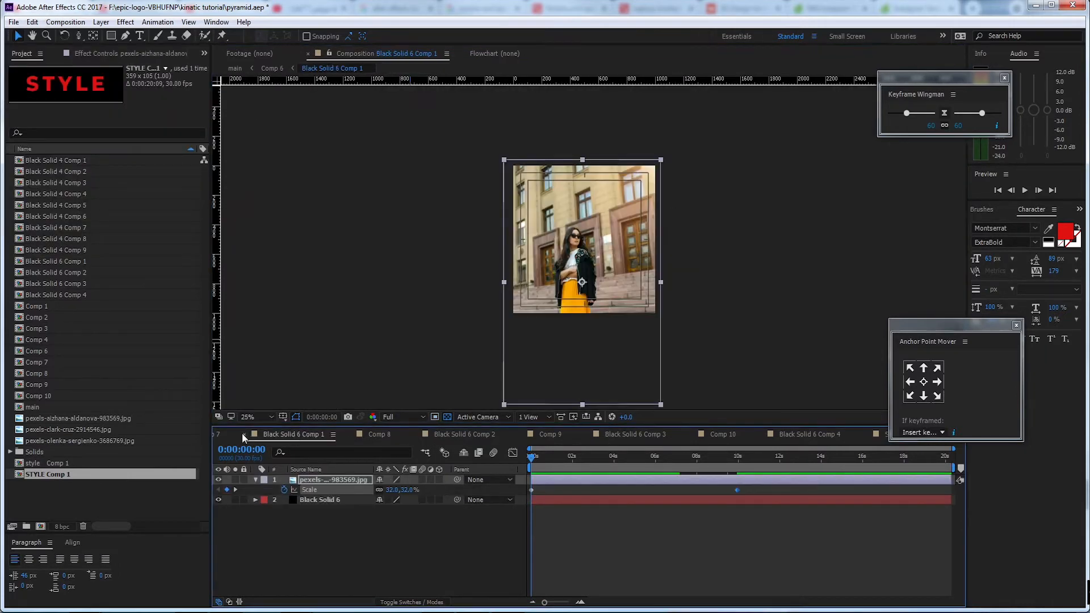
left_click(243, 434)
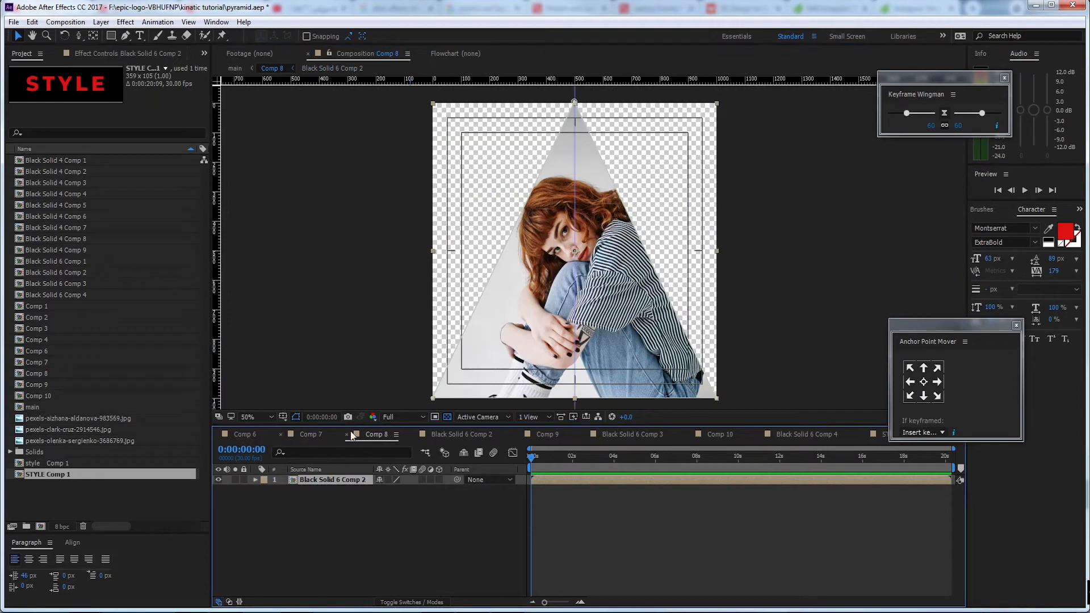
left_click(243, 435)
left_click(342, 435)
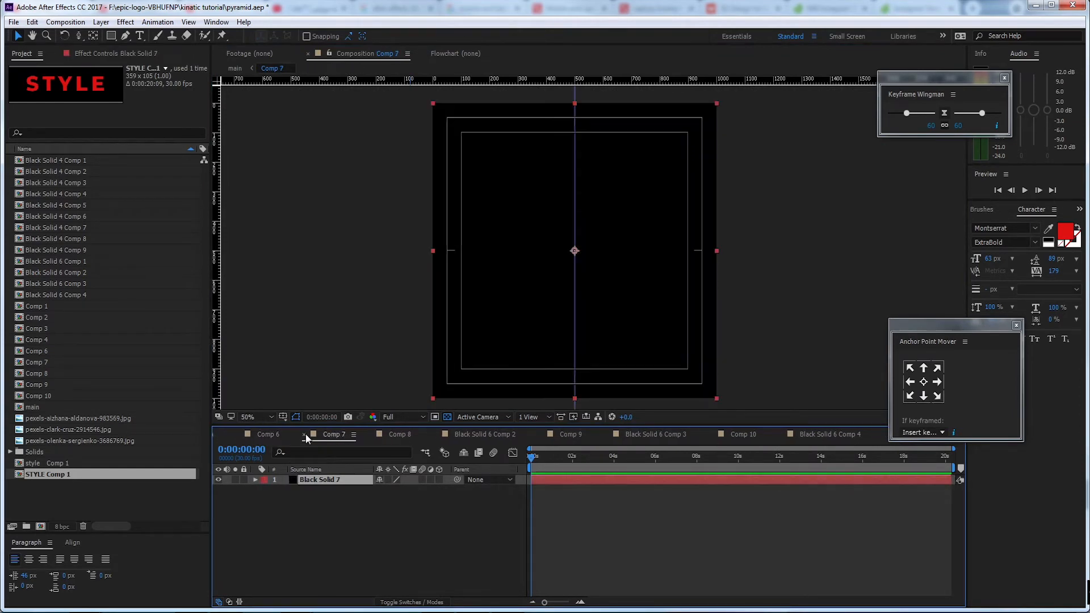
left_click(305, 435)
left_click(343, 435)
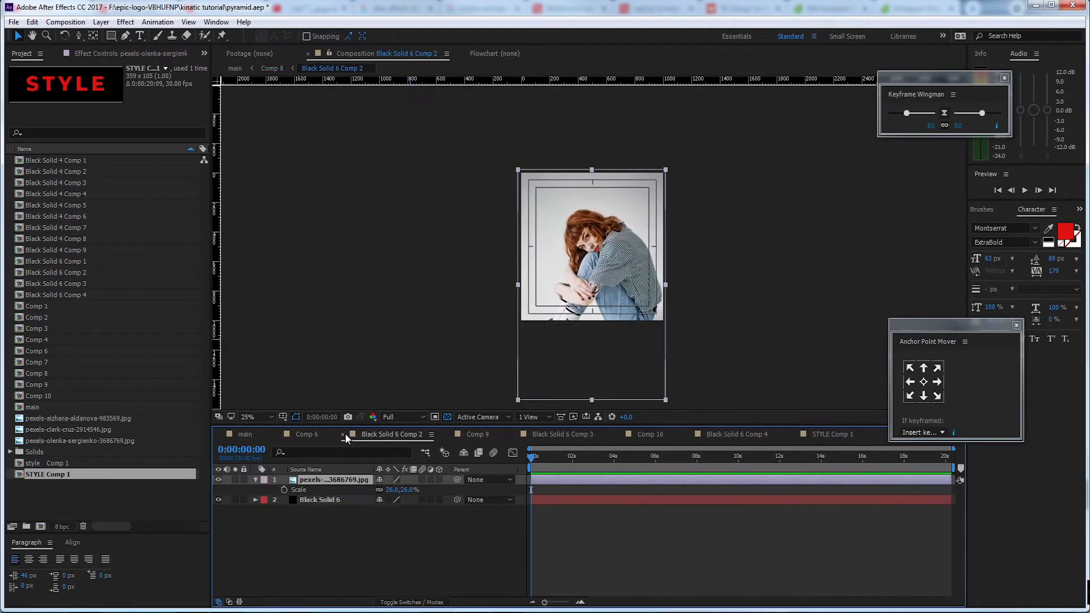
left_click(342, 435)
left_click(342, 435)
left_click(341, 435)
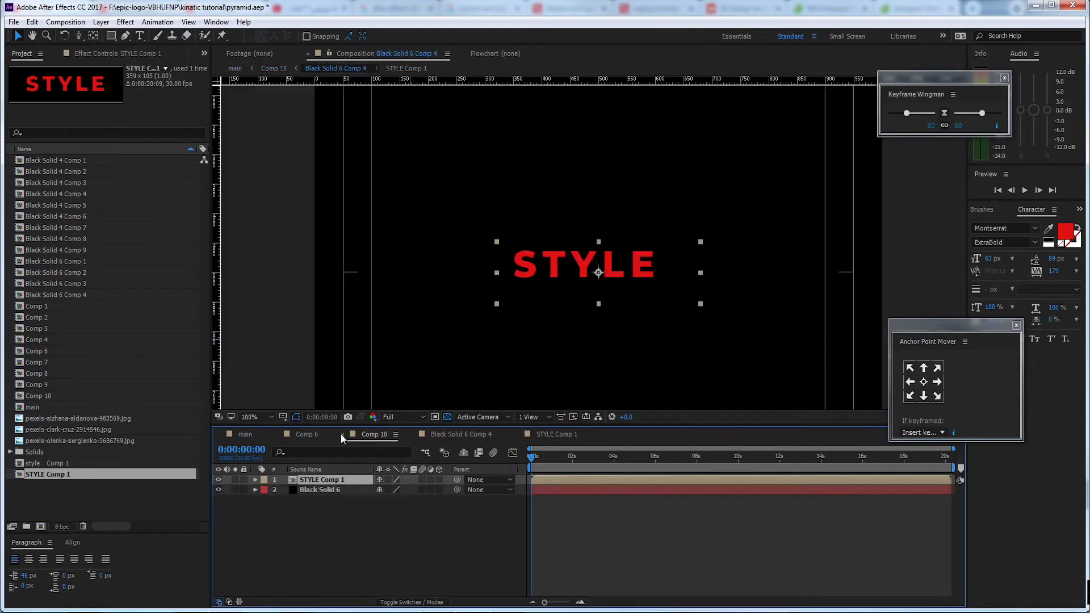
left_click(341, 435)
left_click(342, 435)
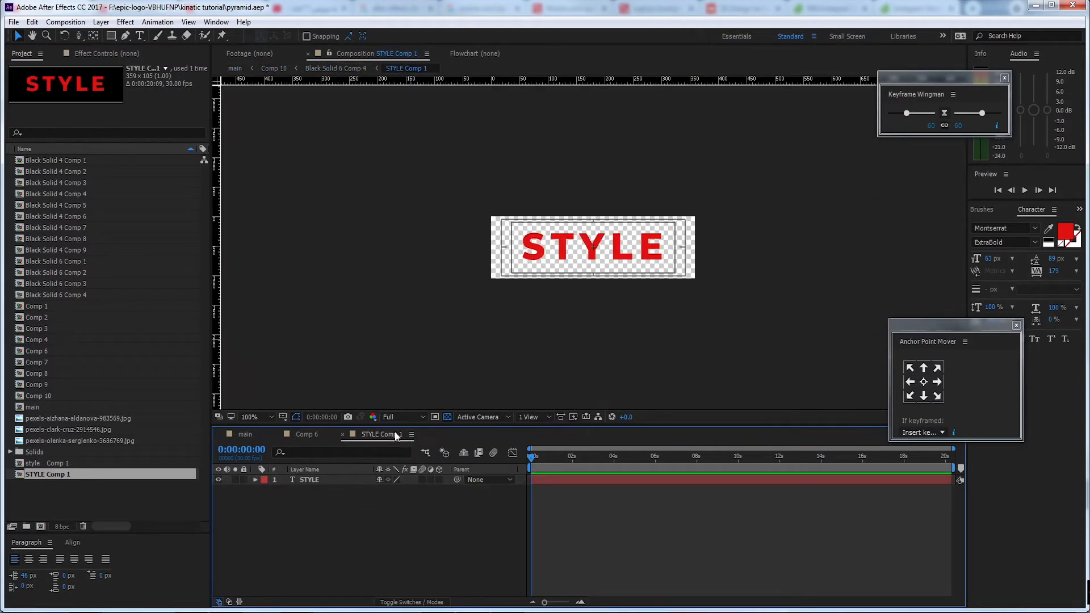
Return to main, check face 4 by toggling its visibility, and open its nested Black Solid 6 Comp 4 with STYLE Comp 1 selected
left_click(306, 434)
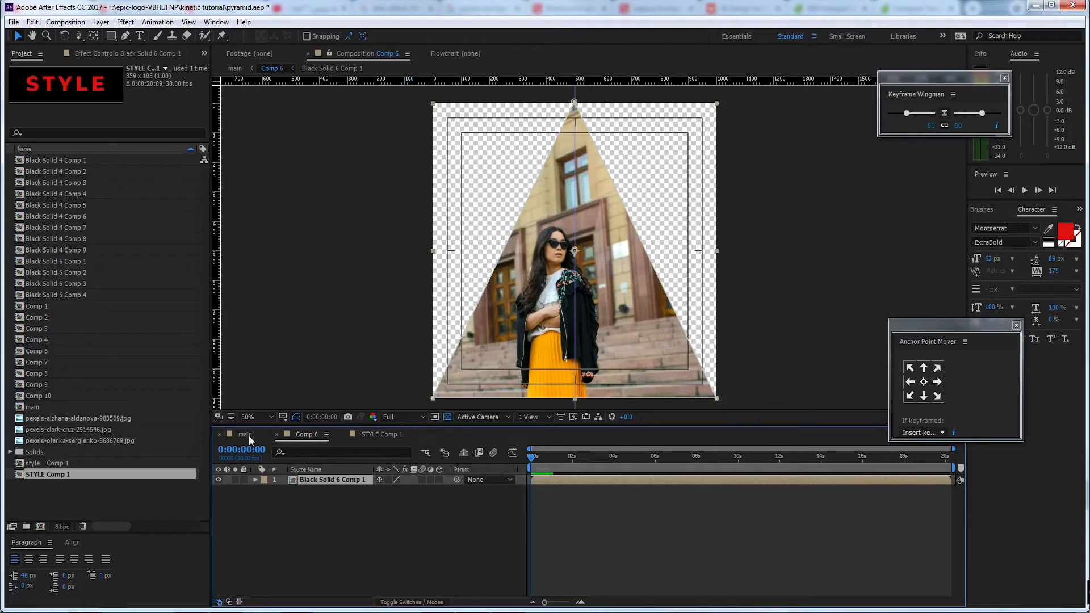
left_click(246, 434)
left_click(220, 499)
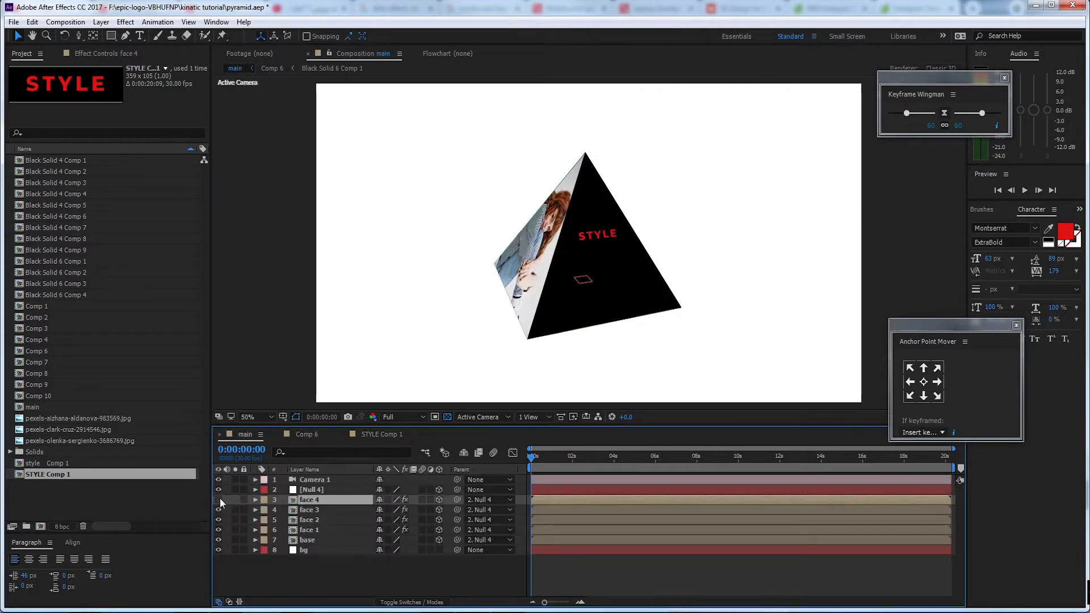
left_click(219, 499)
double_click(325, 500)
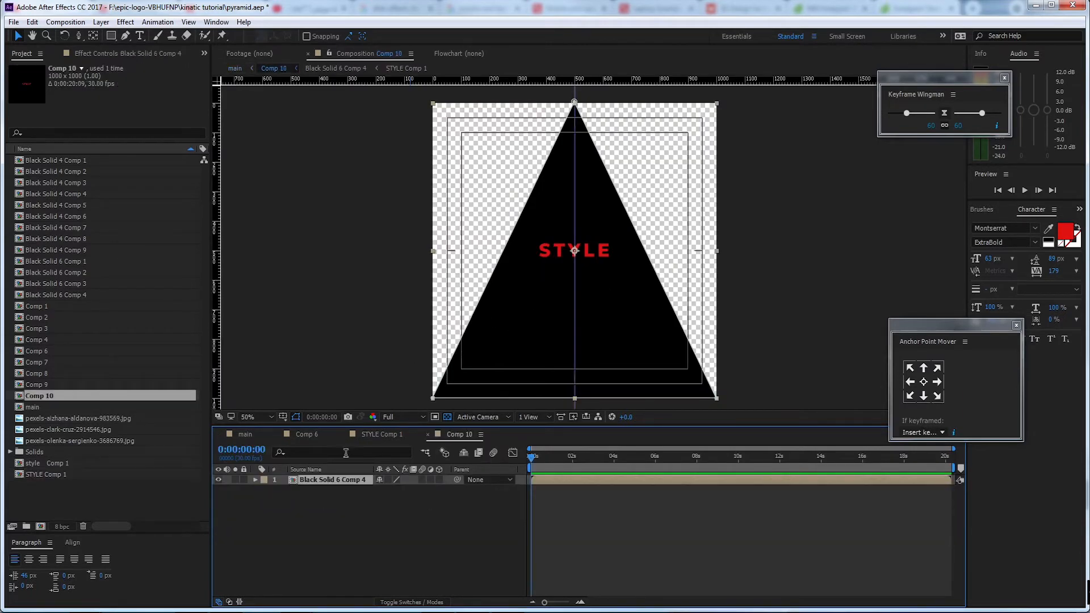
left_click(339, 481)
double_click(344, 480)
left_click(336, 497)
left_click(340, 480)
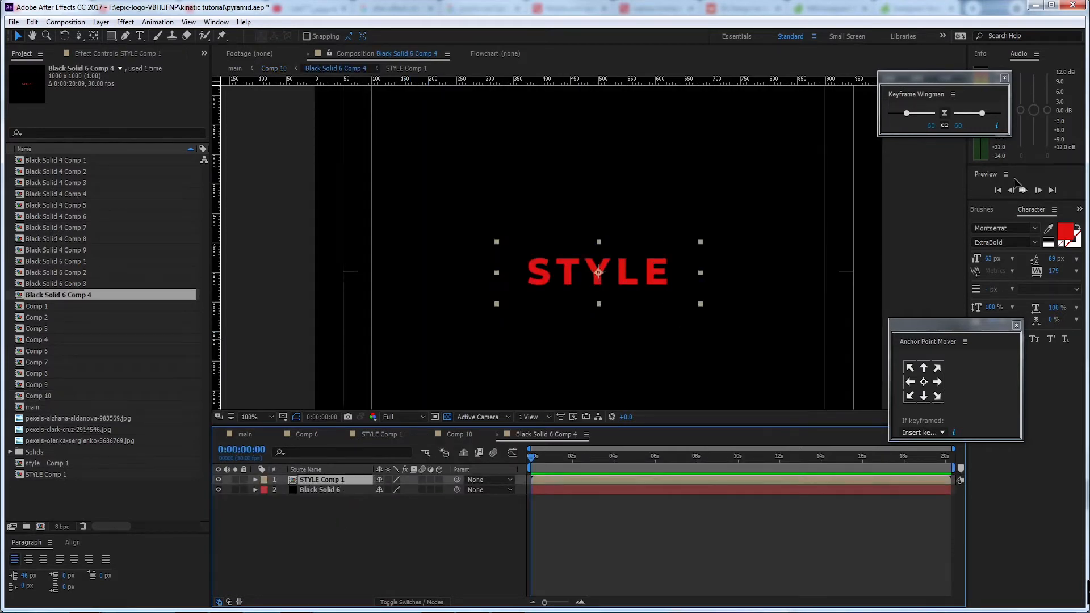
Search the effects for tile and apply CC RepeTile to STYLE Comp 1
left_click(1079, 209)
left_click(1014, 228)
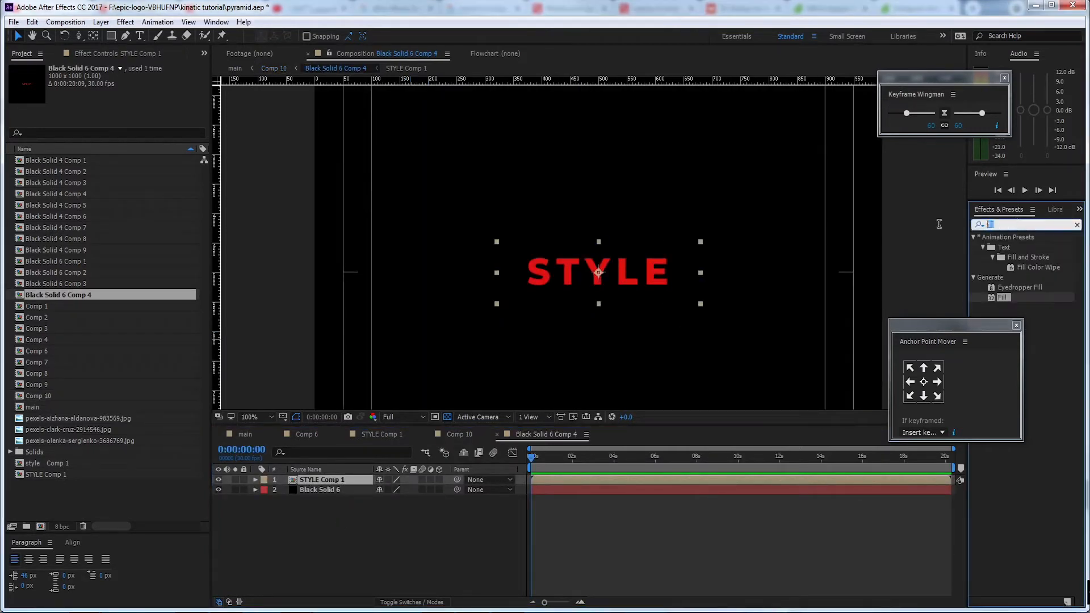
type("tile")
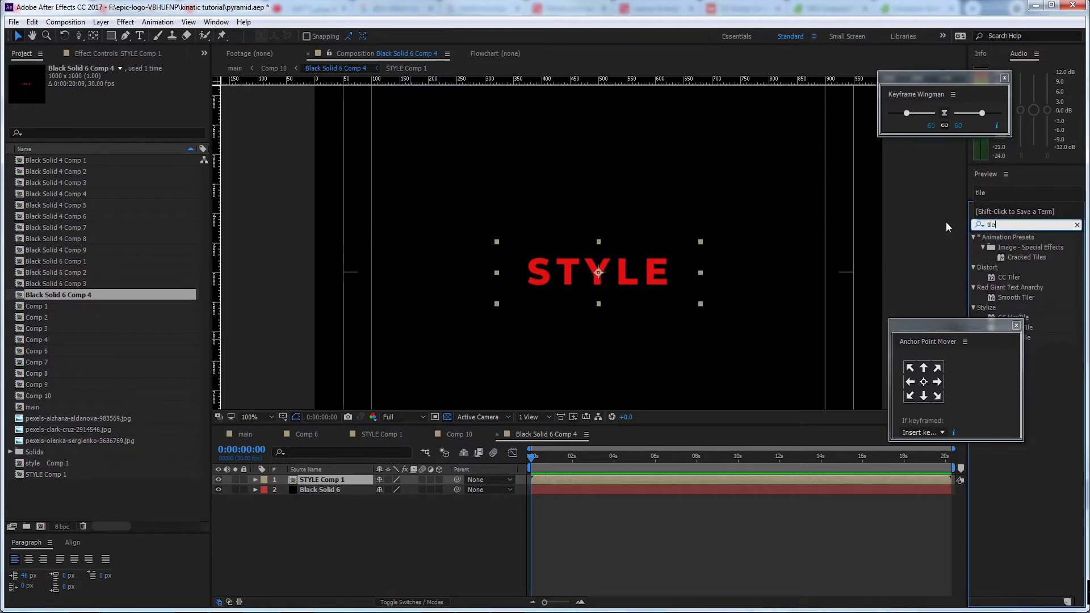
left_click_drag(978, 336, 855, 402)
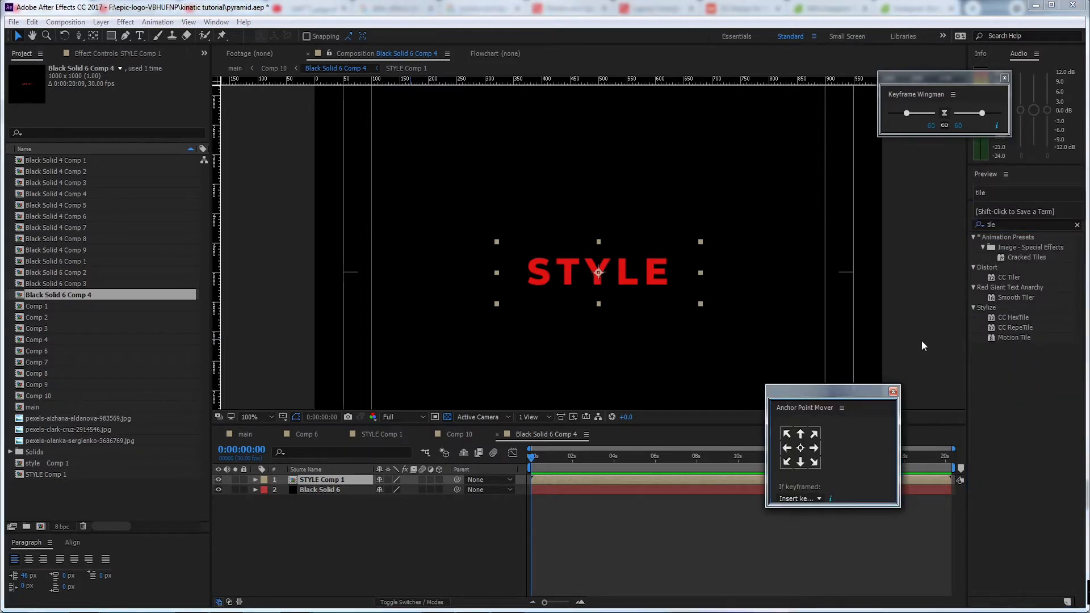
double_click(1019, 328)
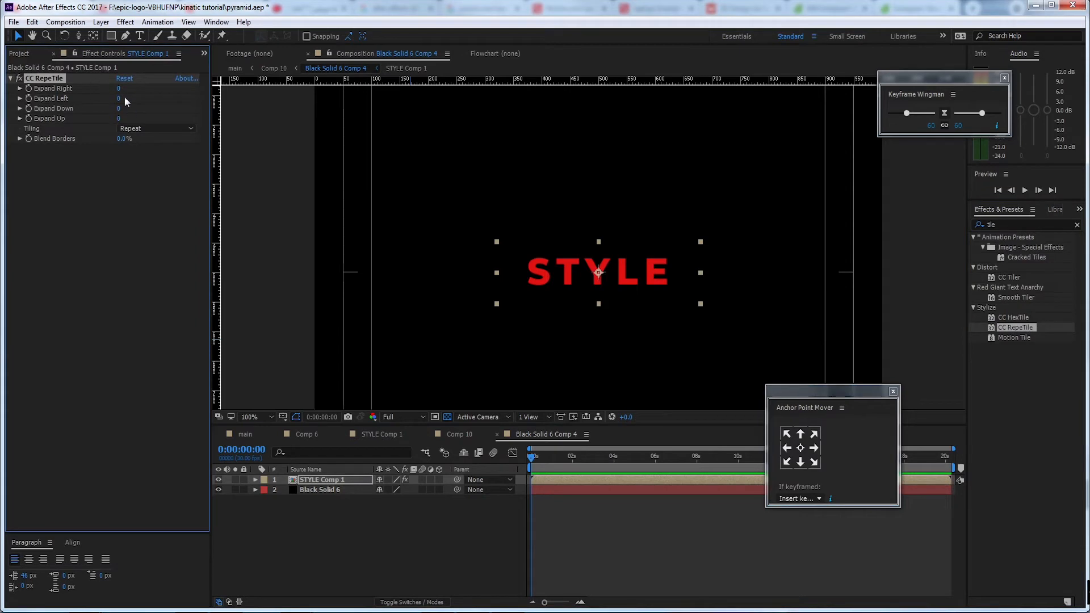
Set CC RepeTile's expansion on STYLE Comp 1 to 973 right, 1046 left, 412 down and 903 up
left_click_drag(118, 88, 366, 122)
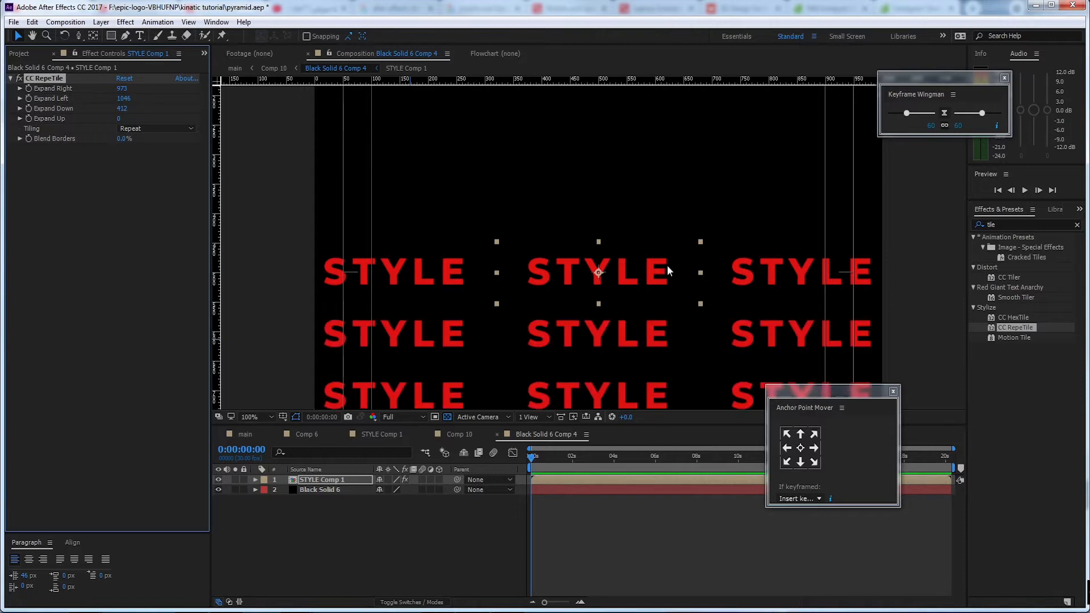
scroll(666, 265, "down", 1)
left_click(125, 118)
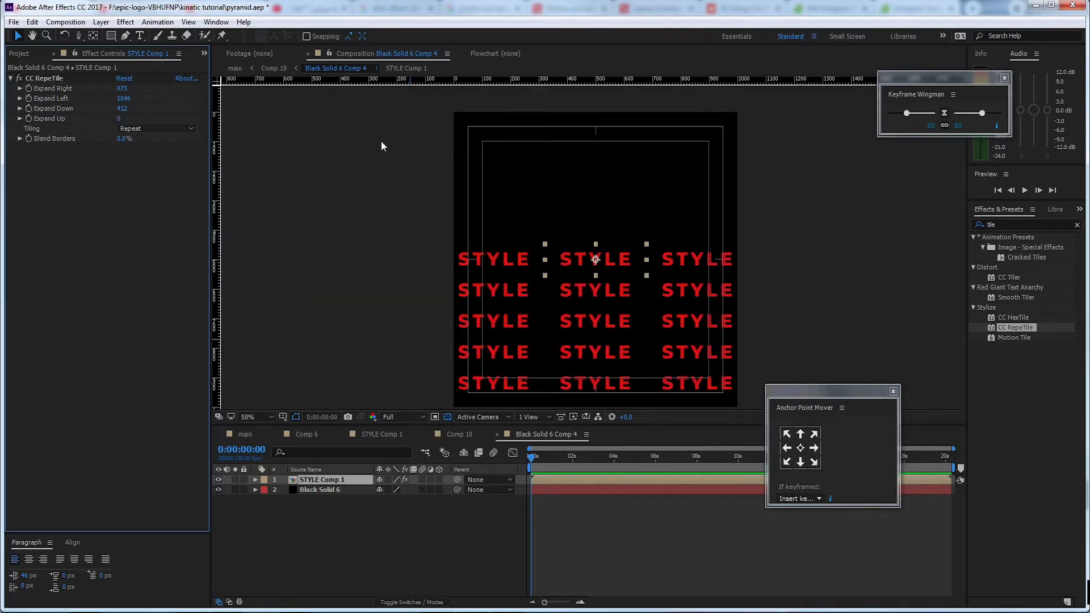
left_click_drag(120, 118, 635, 156)
Keyframe STYLE Comp 1's position to slide downward from 500, 500 at 0 s until 10 s, set Expand Up to 1645, and preview
left_click_drag(533, 457, 497, 457)
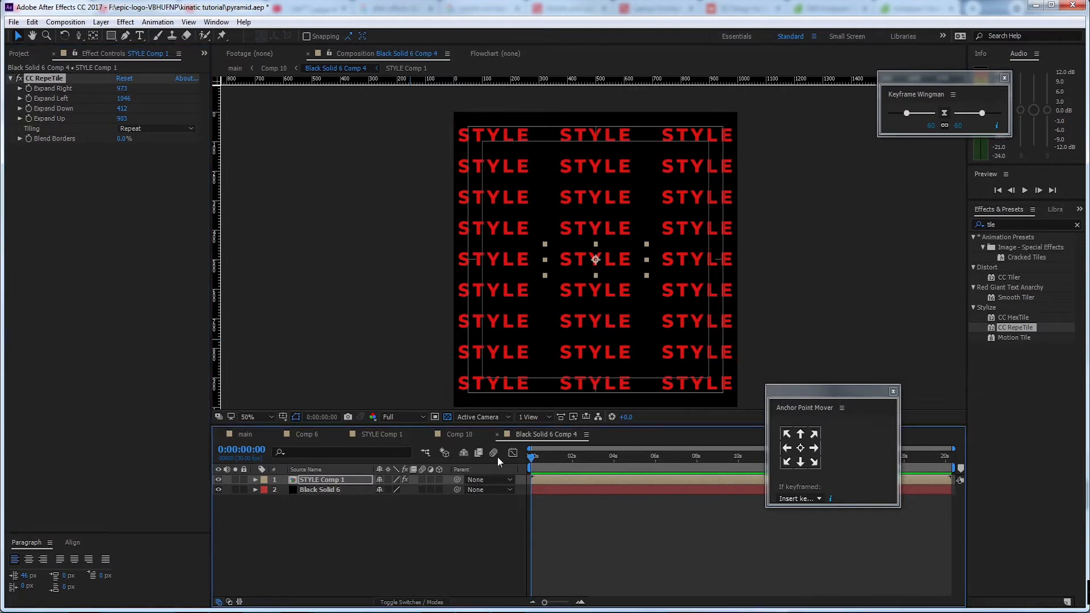
left_click(326, 479)
key("p")
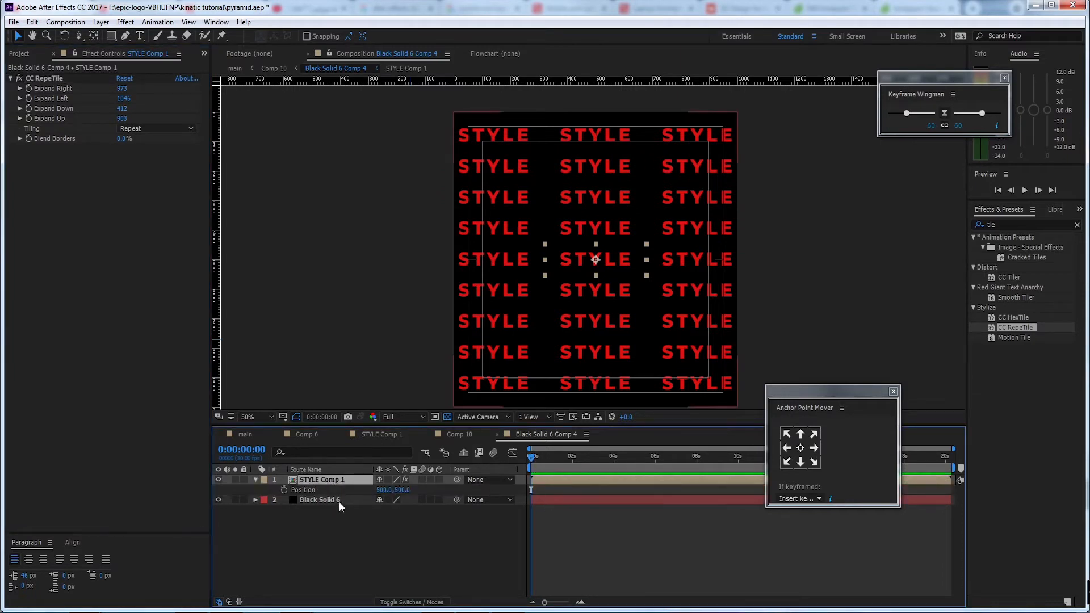
left_click(283, 490)
left_click_drag(530, 458, 740, 463)
left_click_drag(404, 490, 774, 508)
left_click_drag(125, 125, 569, 146)
left_click_drag(739, 459, 480, 473)
key("space")
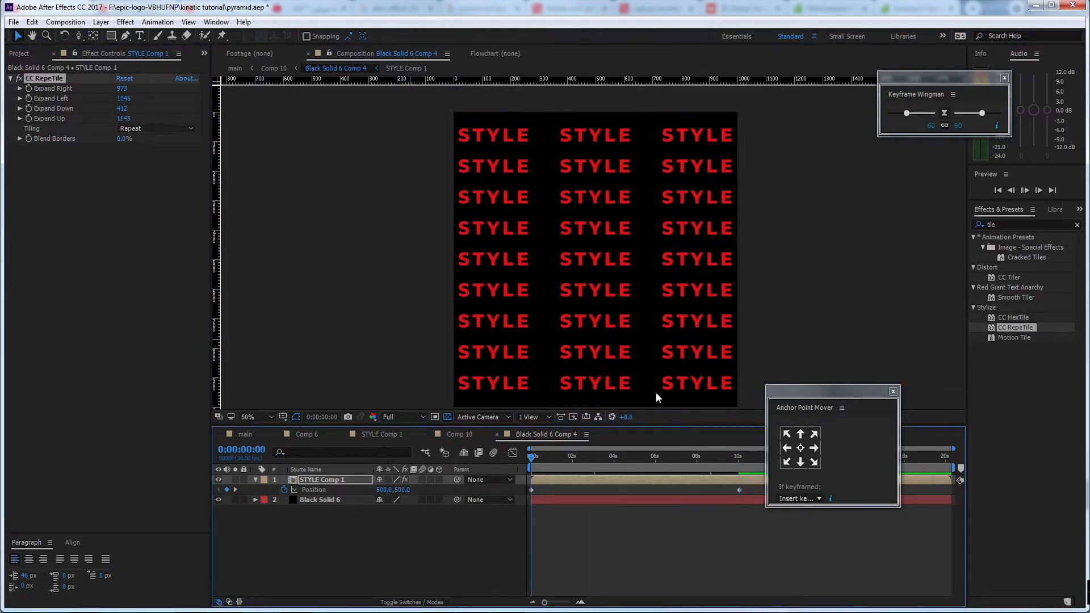
key("space")
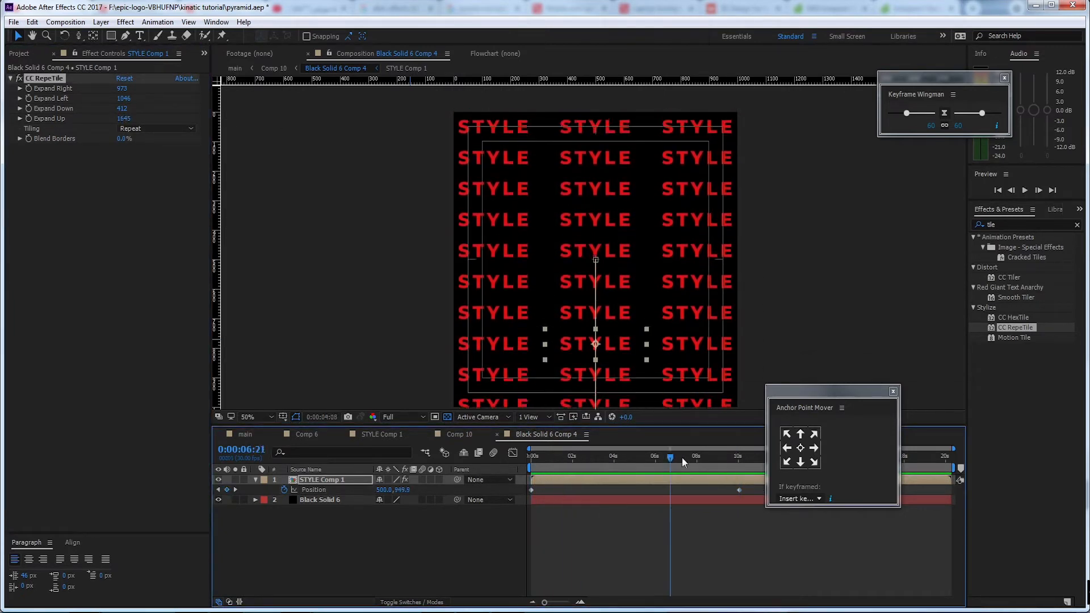
Apply a Fill effect to the Black Solid 6 layer and set its color to white (FFFFFF)
left_click(372, 501)
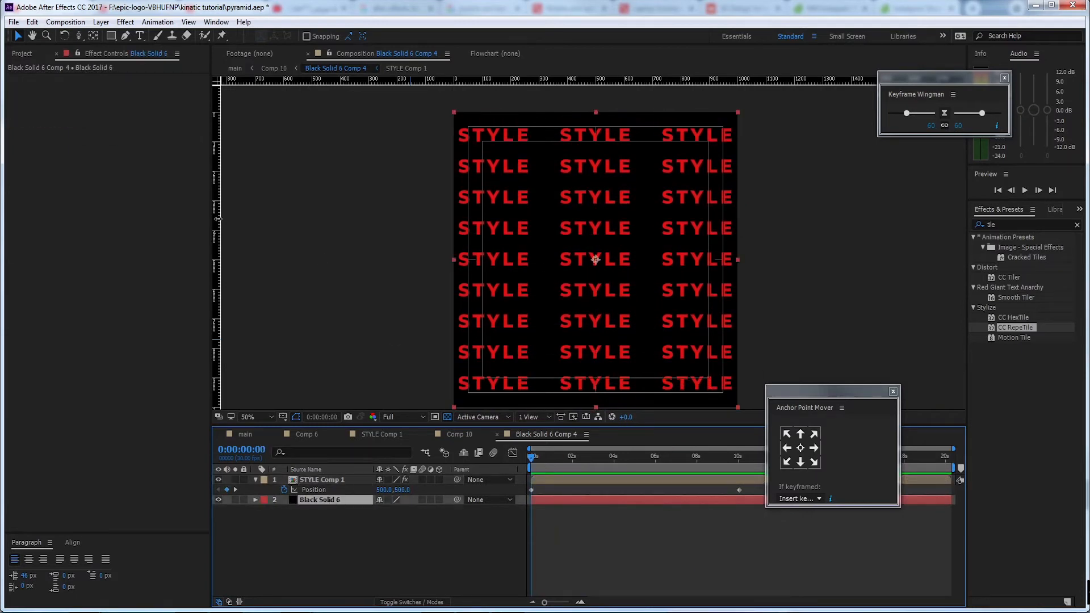
left_click(1024, 226)
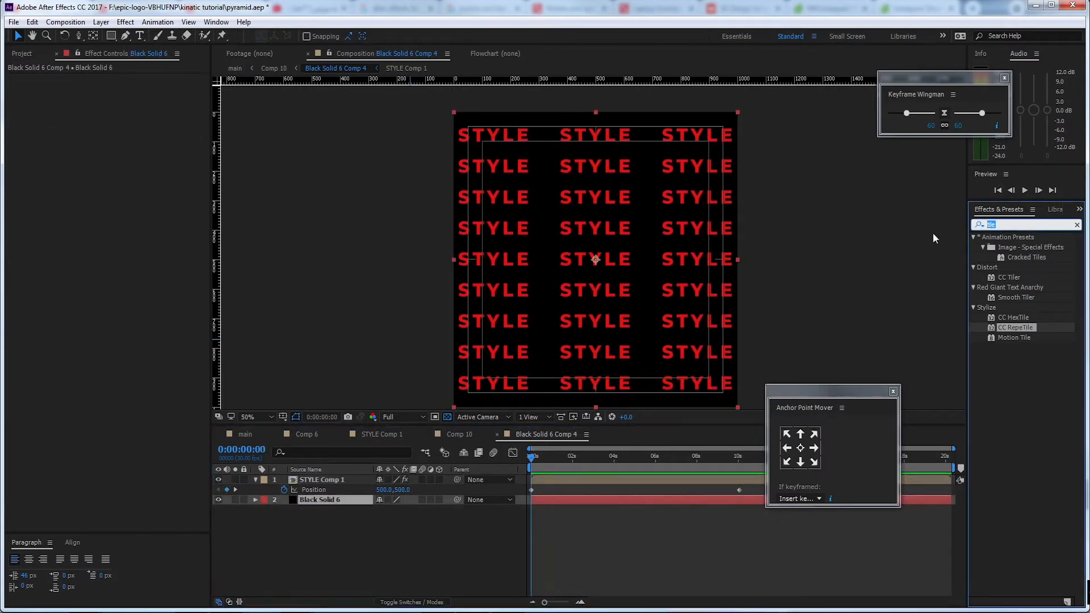
type("fill")
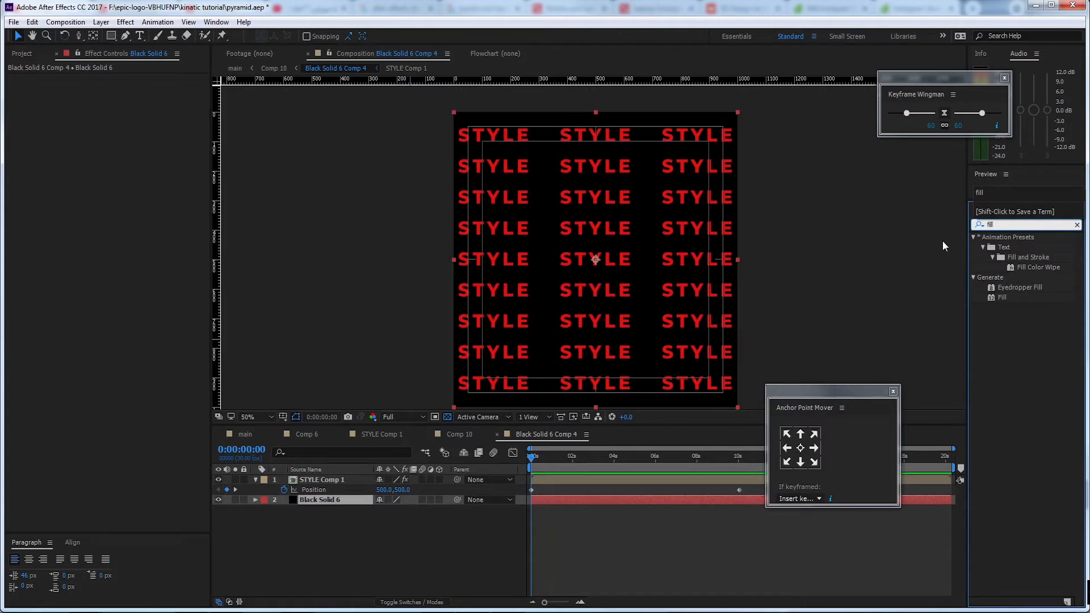
double_click(1002, 297)
left_click(122, 109)
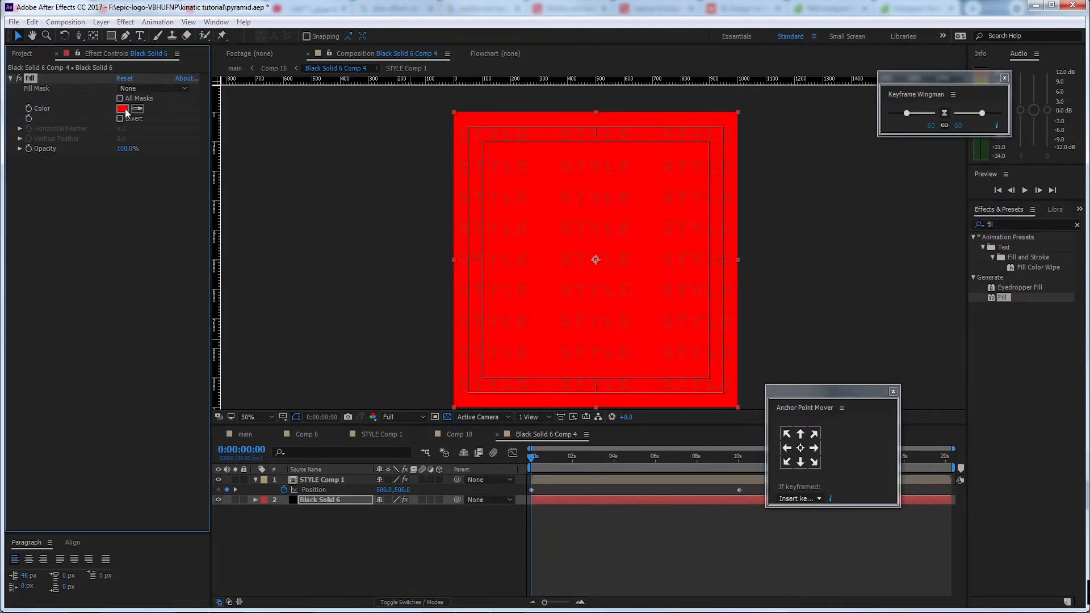
left_click(54, 182)
left_click(302, 184)
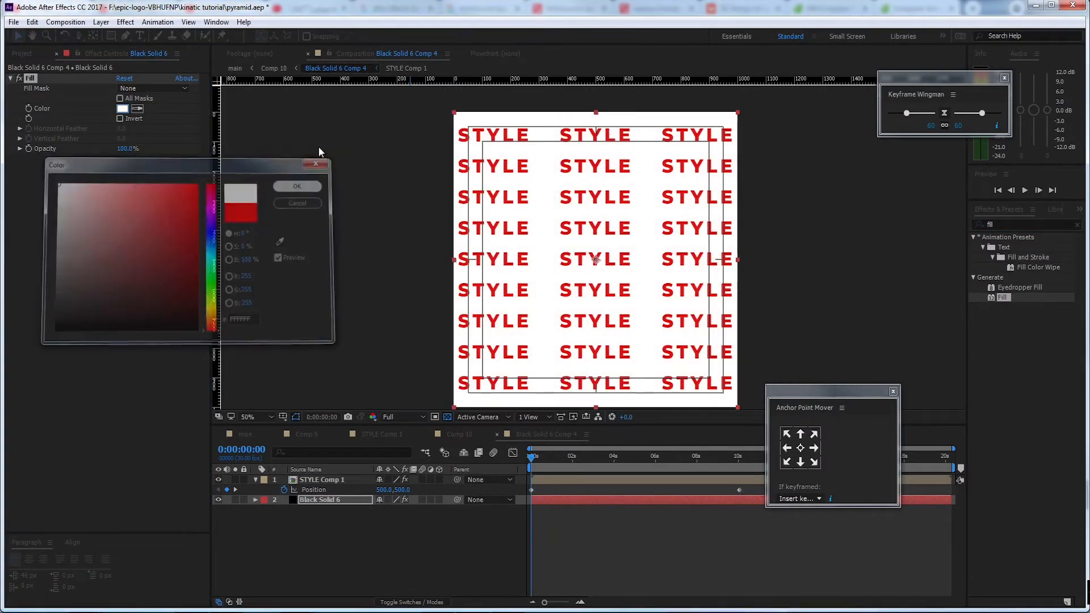
Preview the main composition and set Null 4's Z Rotation to 15° to turn the pyramid
left_click(251, 437)
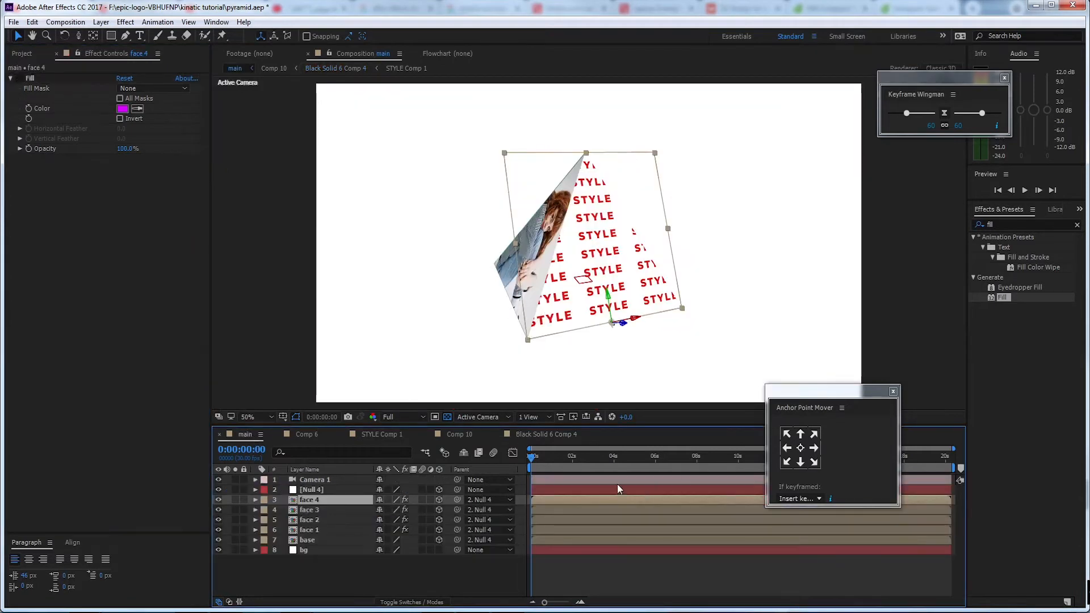
key("space")
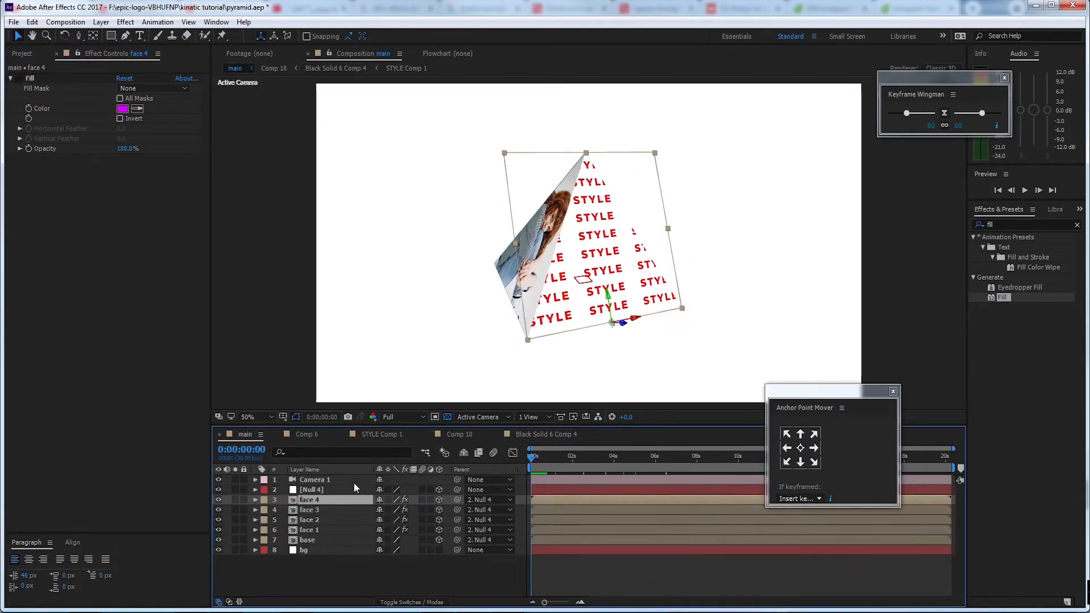
left_click(332, 491)
key("r")
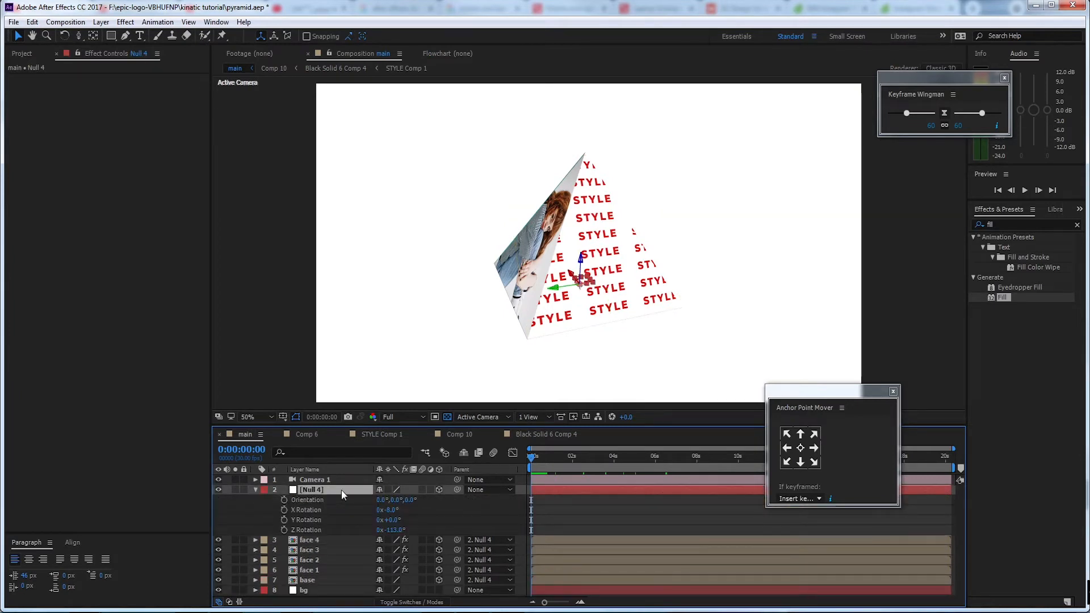
left_click_drag(392, 530, 463, 520)
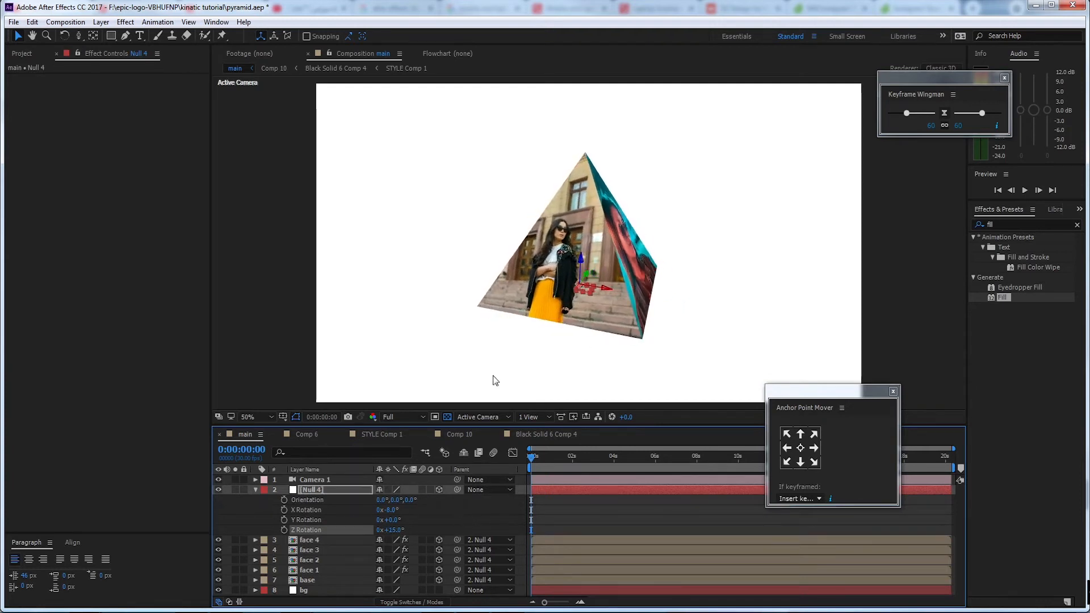
Duplicate the face 1 layer in main and search the effects for grad
left_click(548, 258)
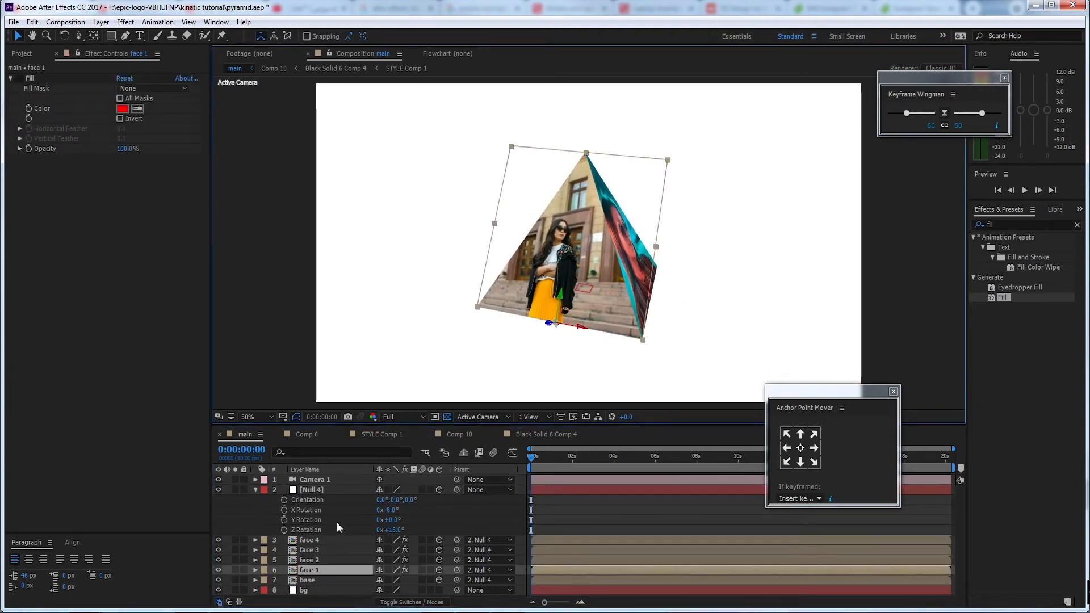
key("ctrl+d")
key("ctrl+5")
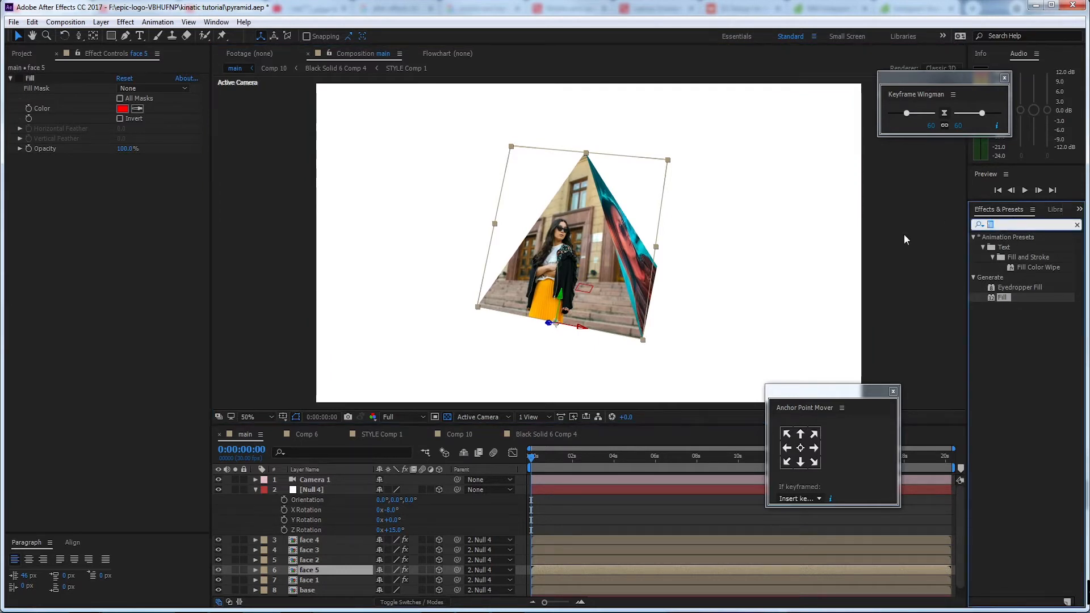
type("grad")
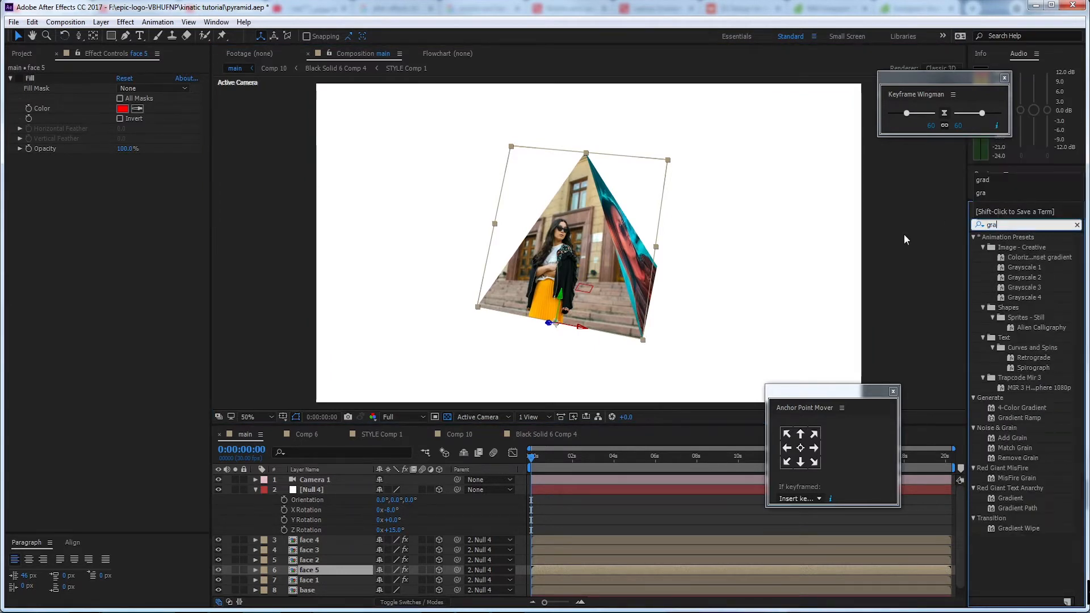
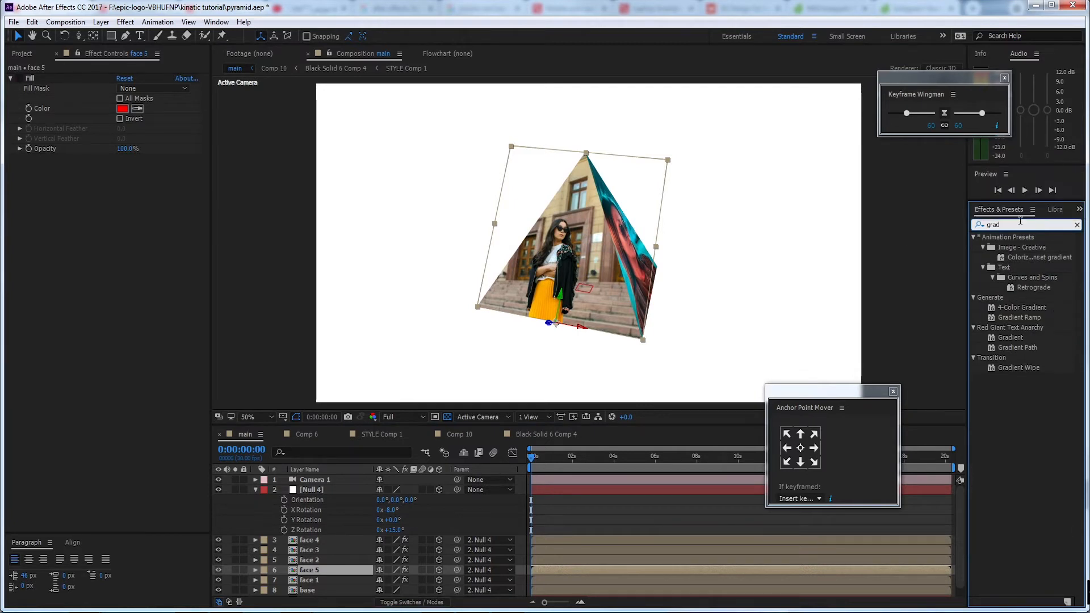
Apply a Gradient Ramp effect to the face 5 layer and set its start color to blue (1C1CDC)
type("ramp")
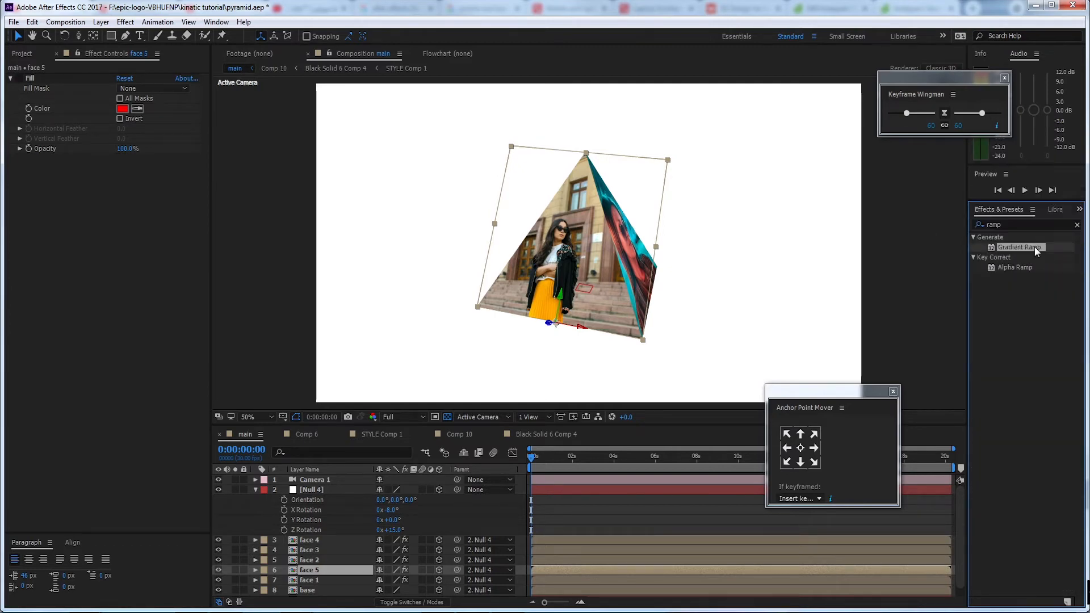
double_click(1035, 246)
left_click(122, 180)
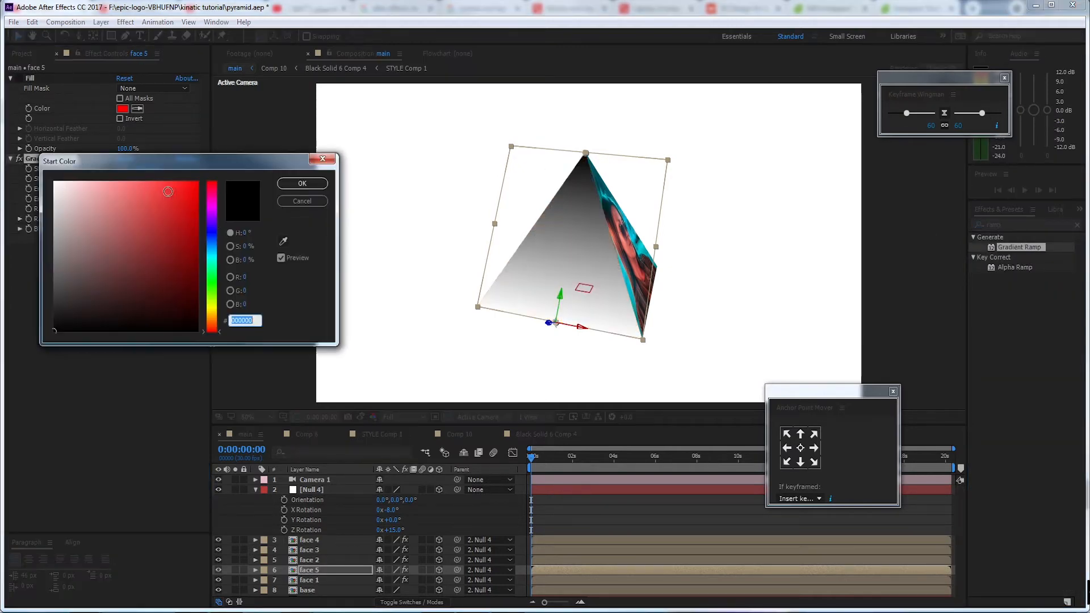
left_click(212, 230)
left_click(180, 202)
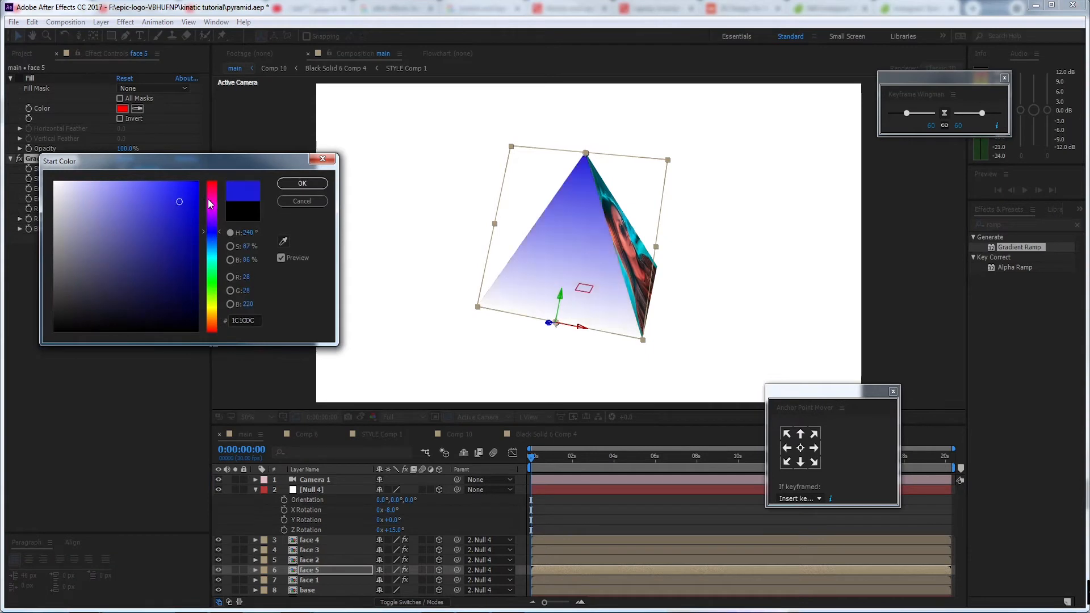
left_click(302, 183)
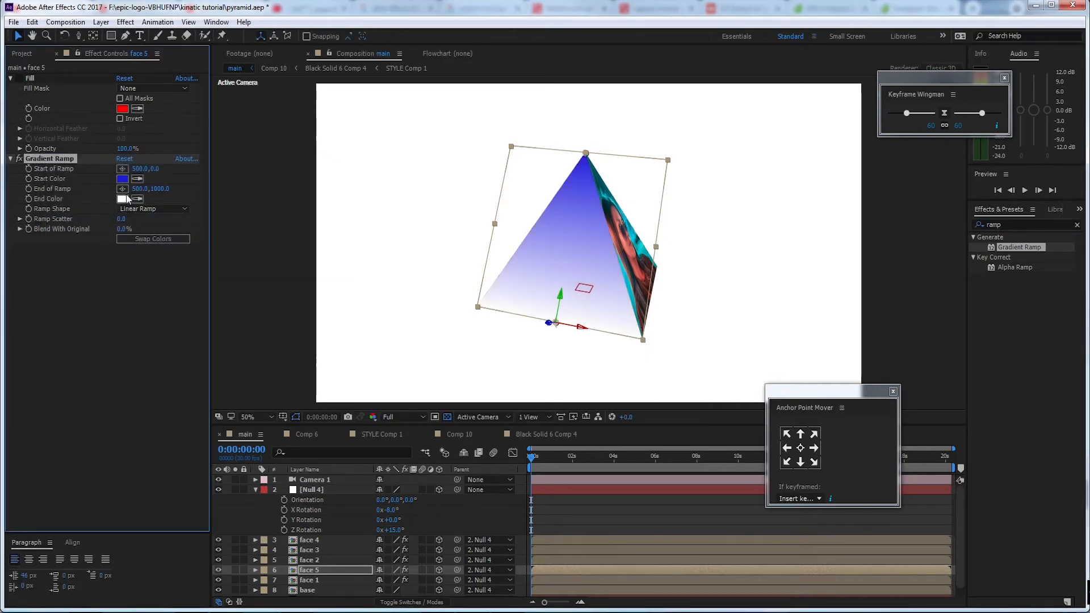
Set the end color of face 5's Gradient Ramp to pink (F215BB)
left_click(123, 199)
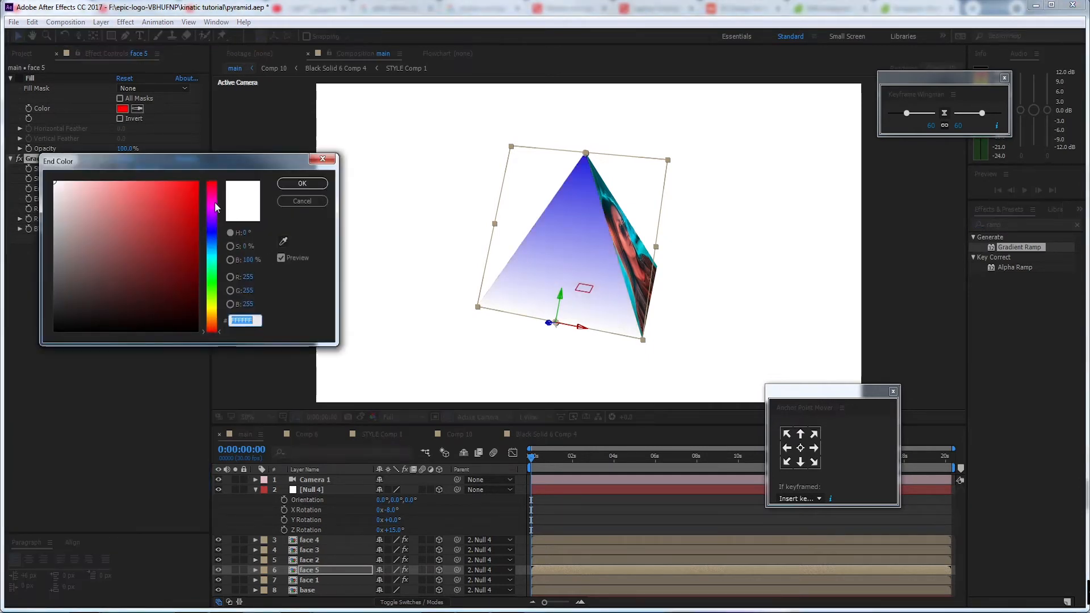
left_click(214, 201)
left_click(186, 189)
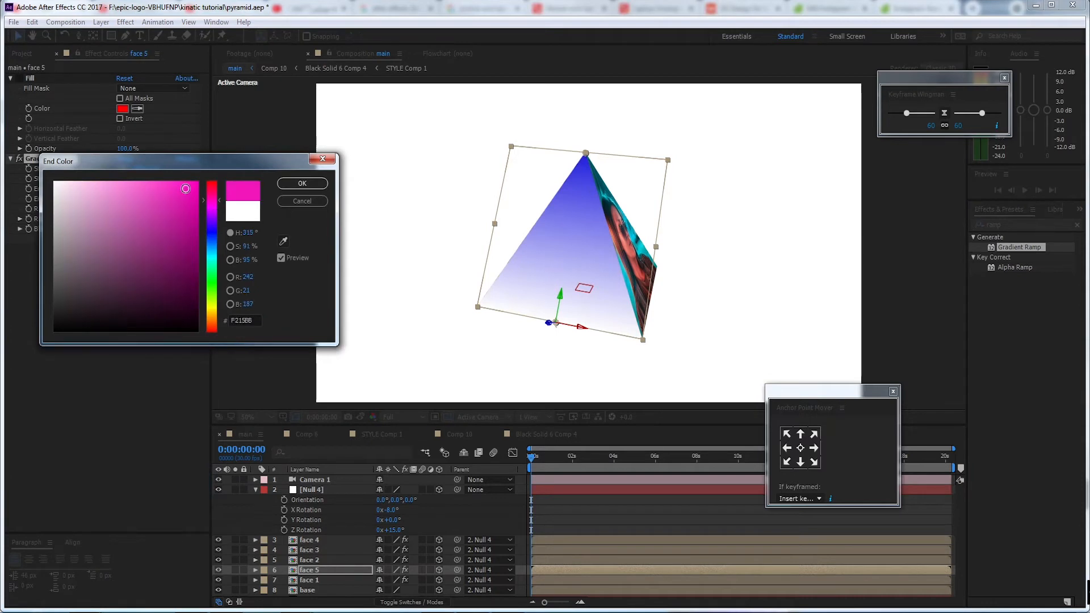
left_click(303, 183)
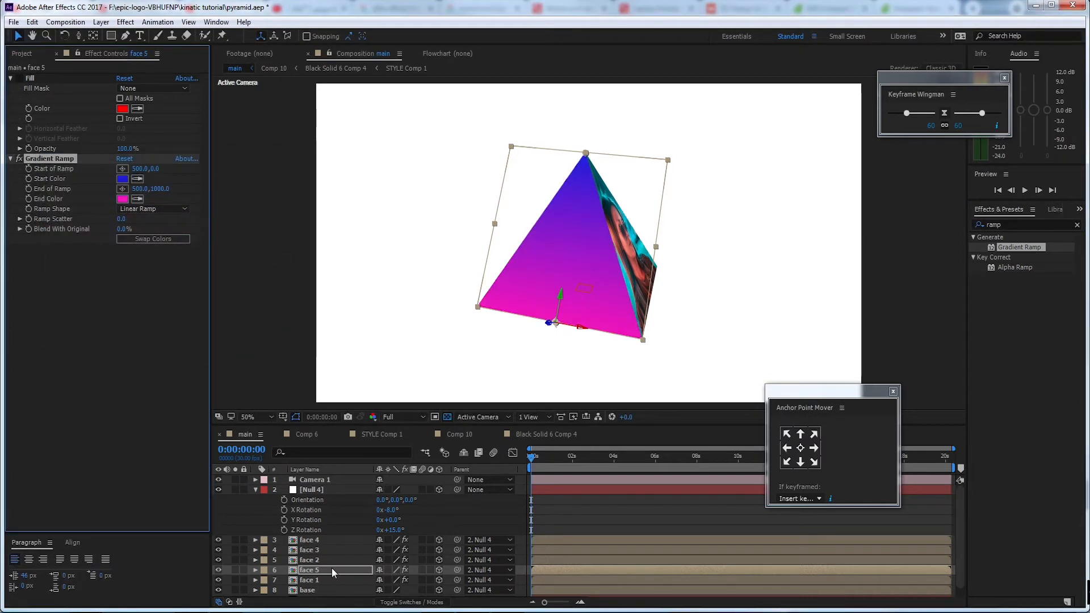
Show the blending mode column and set the face 5 layer's blending mode to Hard Light
left_click(406, 603)
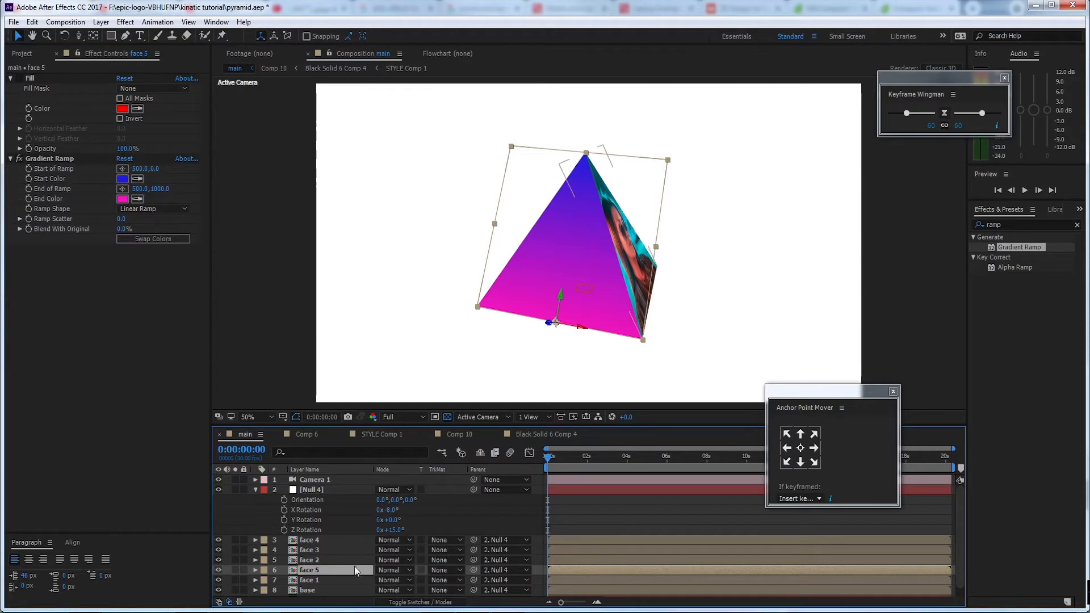
left_click(403, 570)
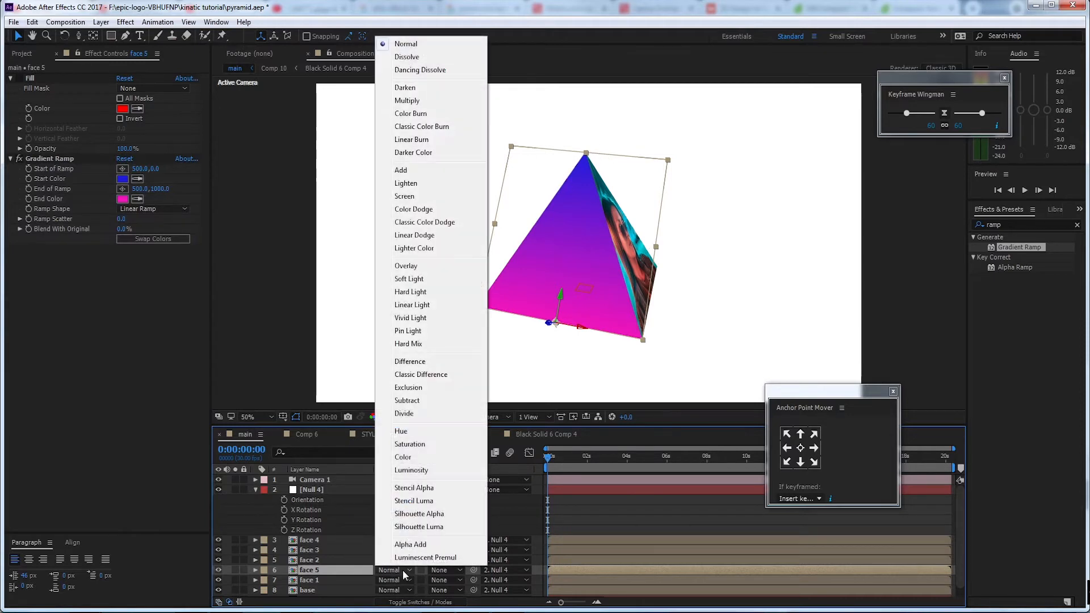
left_click(438, 293)
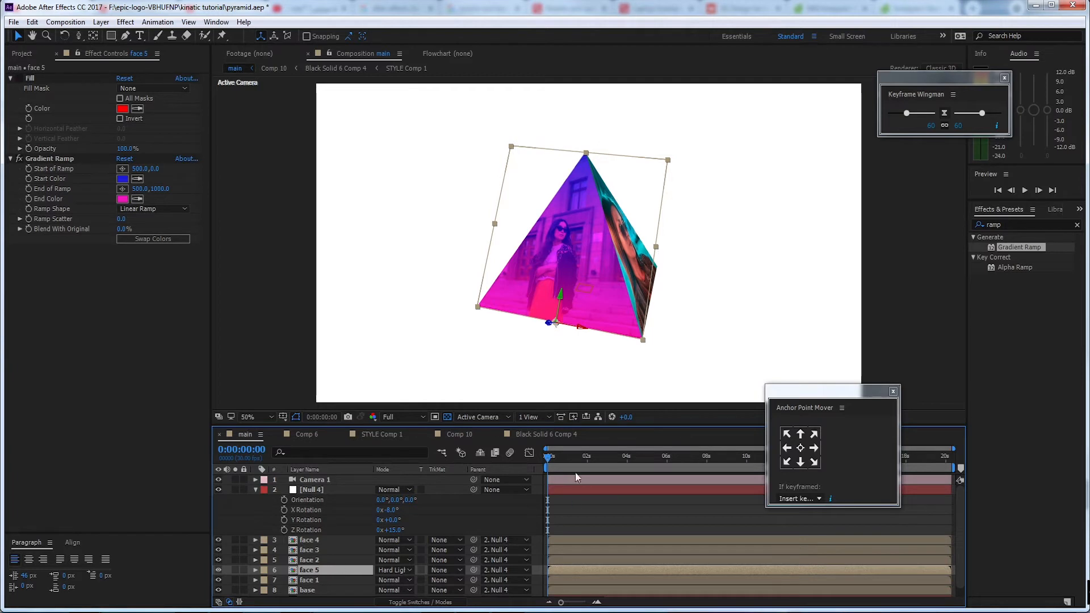
Set Null 4's Z Rotation to 62° and duplicate the face 3 layer
left_click(342, 490)
left_click_drag(390, 530, 420, 529)
left_click(602, 230)
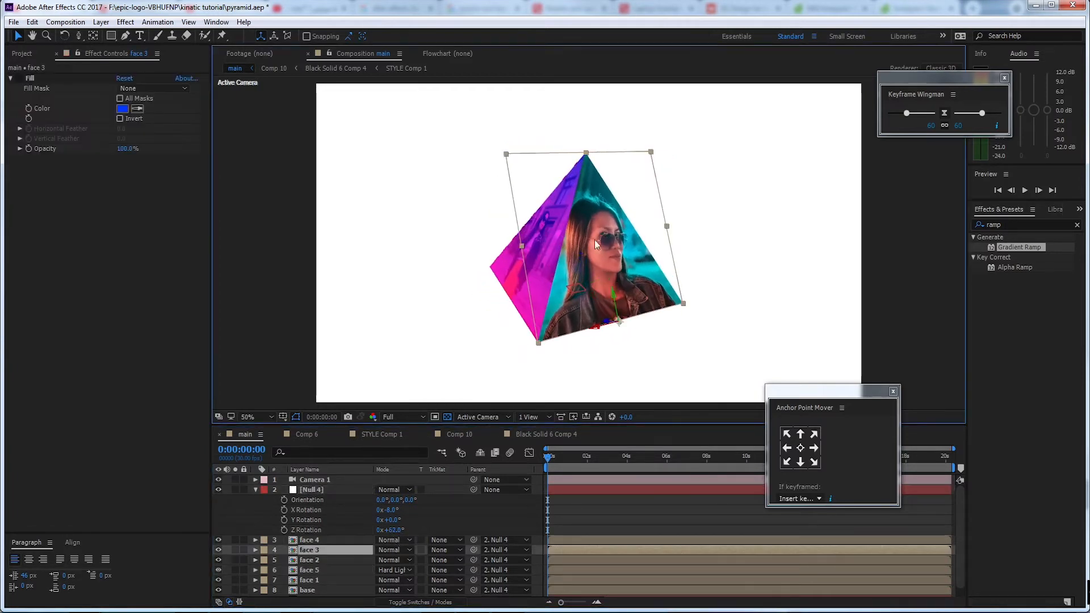
key("ctrl+d")
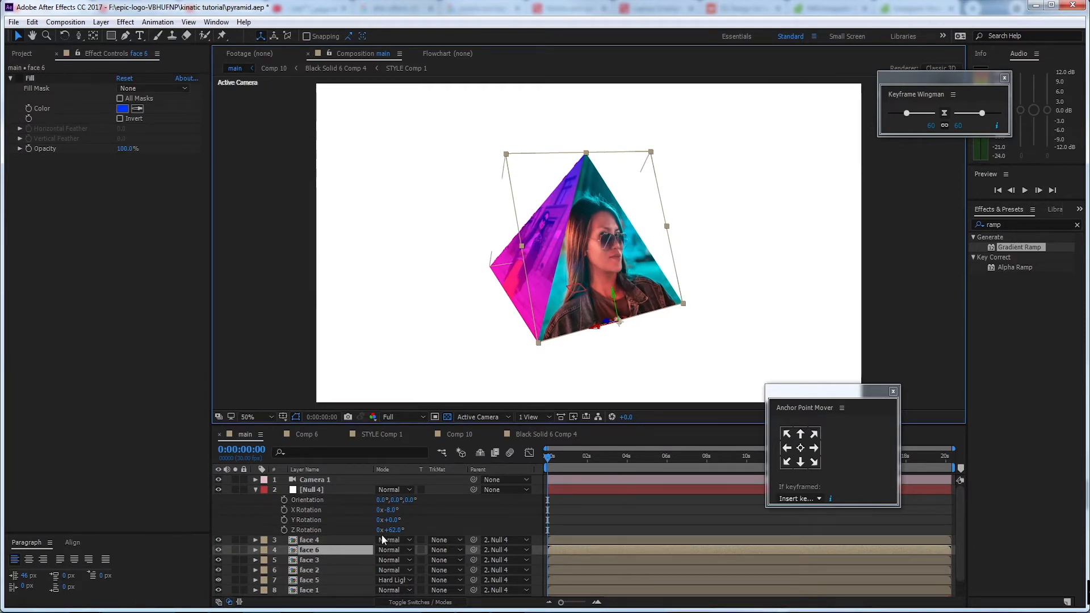
Copy face 5's Gradient Ramp onto the face 6 layer and set its blending mode to Hard Light
left_click(322, 570)
left_click(322, 579)
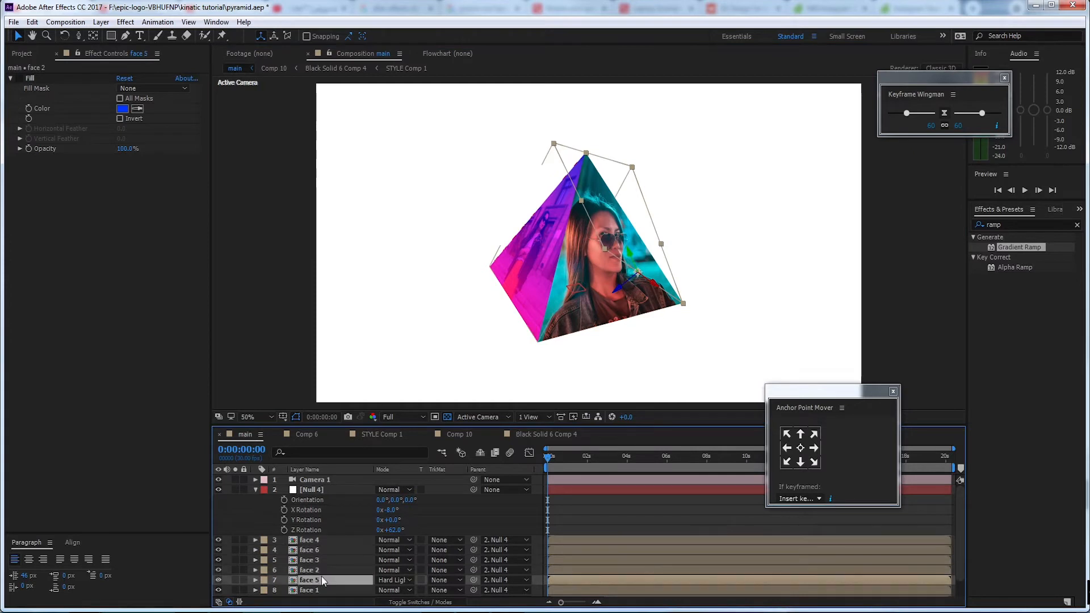
left_click(56, 162)
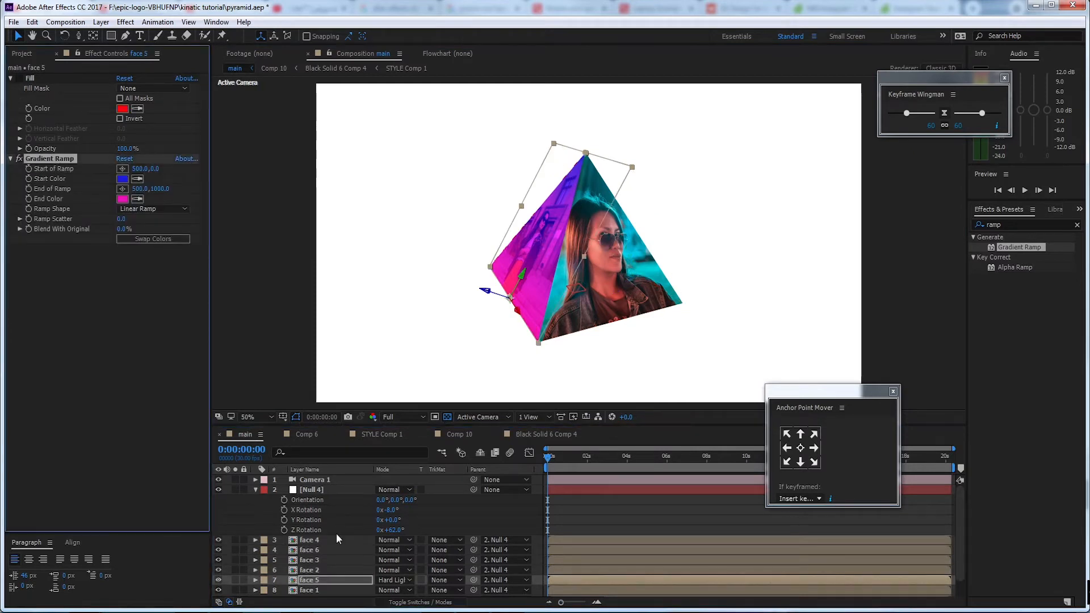
left_click(316, 550)
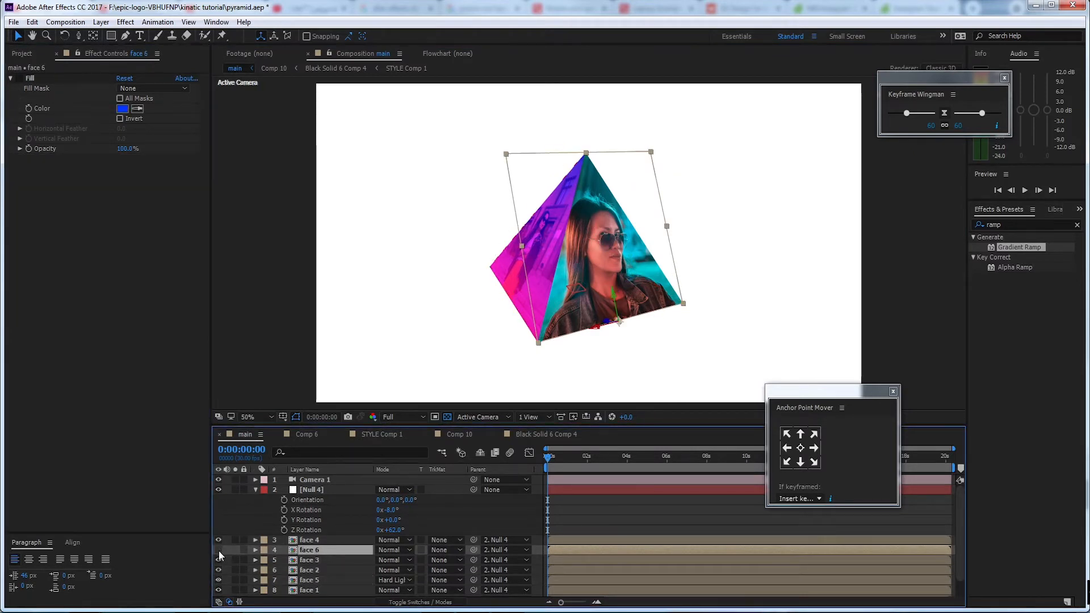
key("ctrl+v")
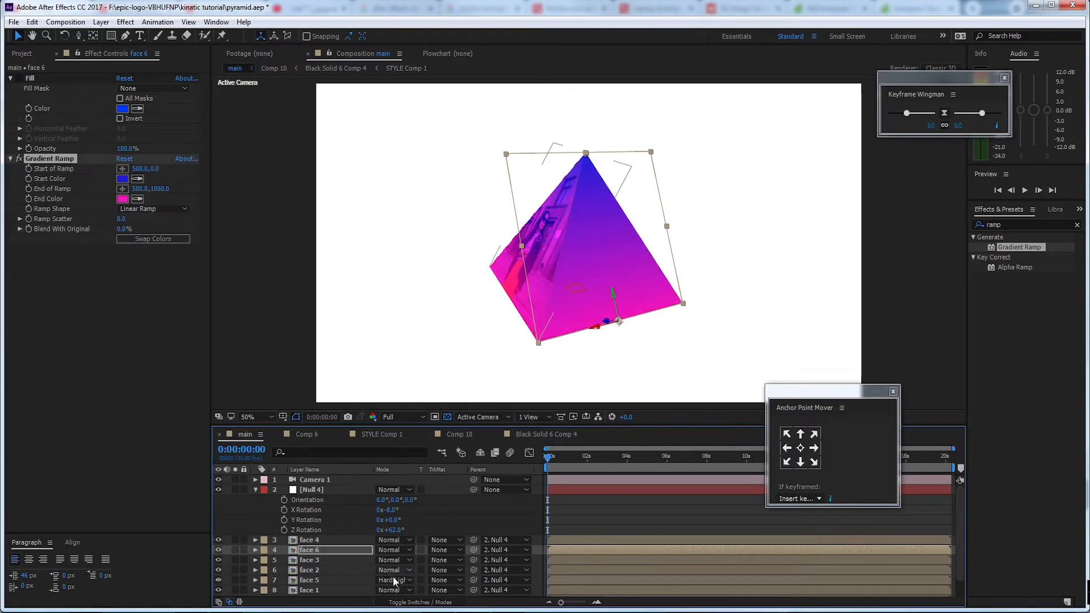
left_click(393, 551)
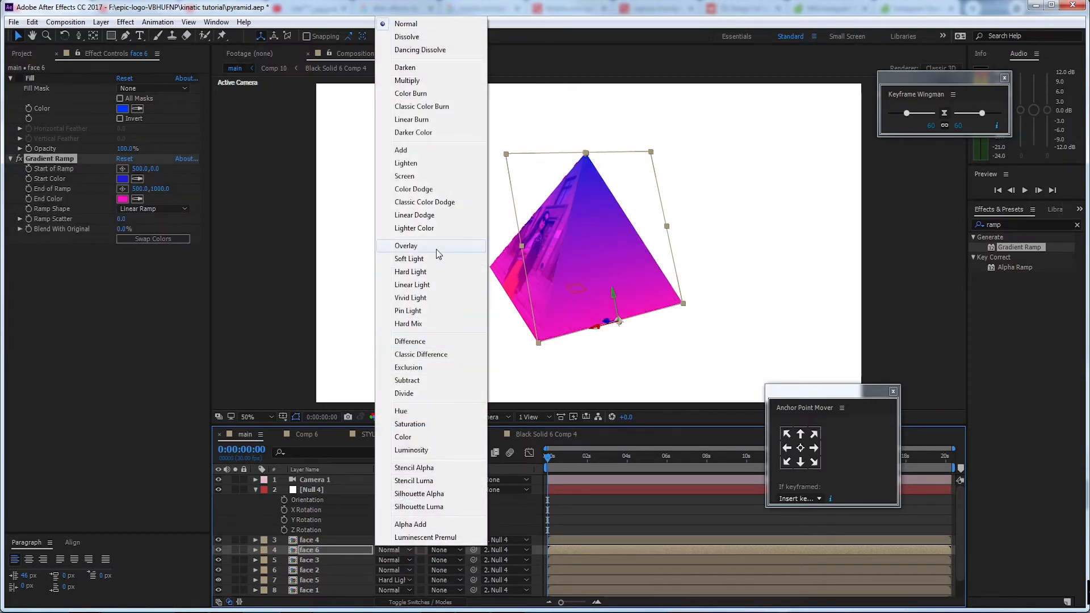
left_click(448, 267)
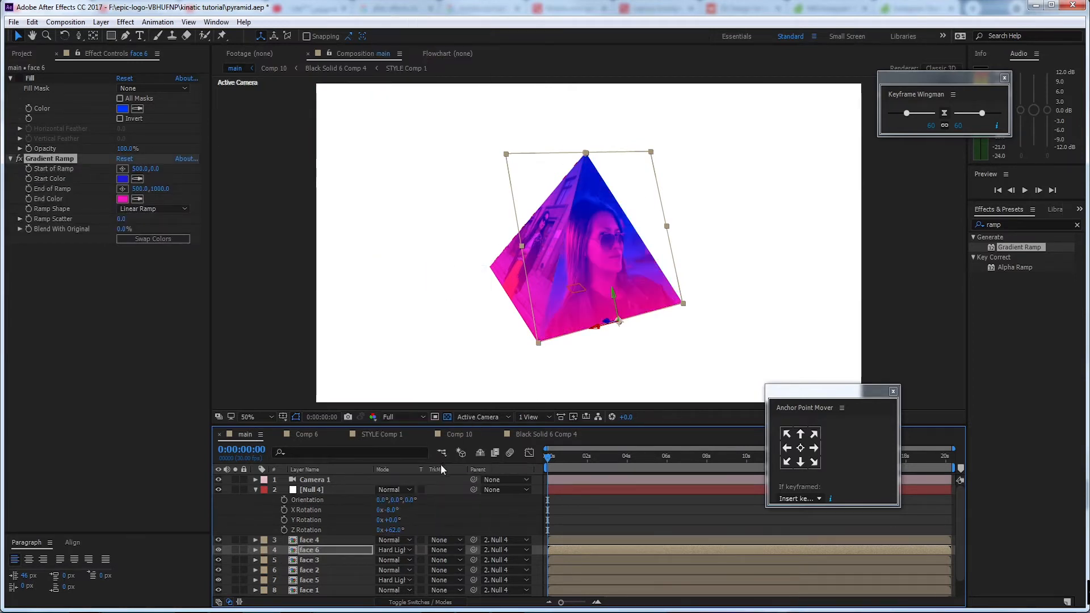
Set Null 4's Z Rotation to 219° and select faces in the composition to find the layer holding the redheaded woman's photo
left_click_drag(390, 530, 481, 529)
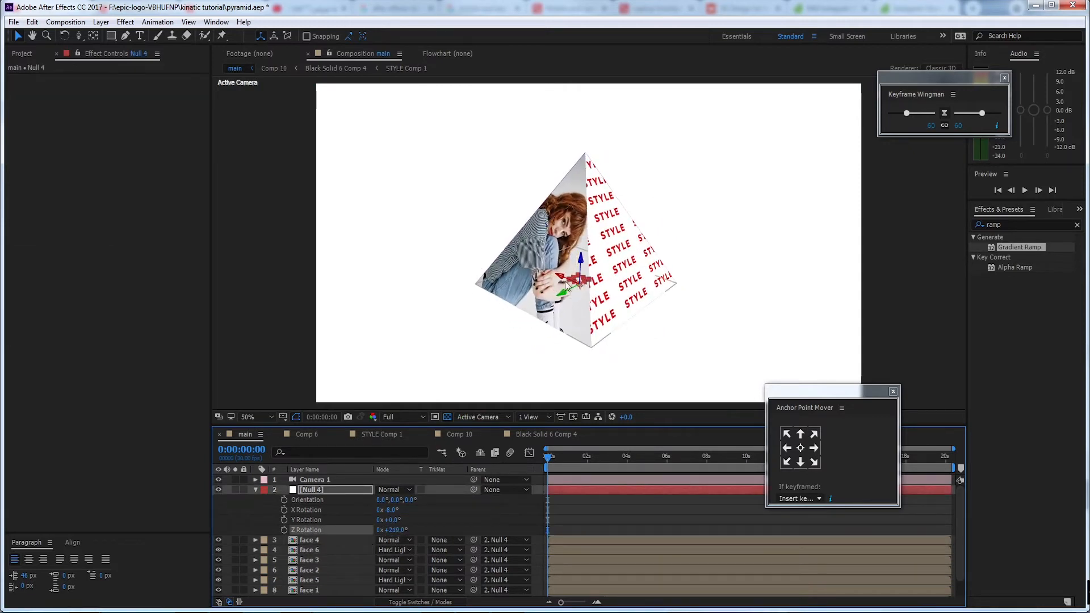
left_click(577, 173)
left_click(525, 272)
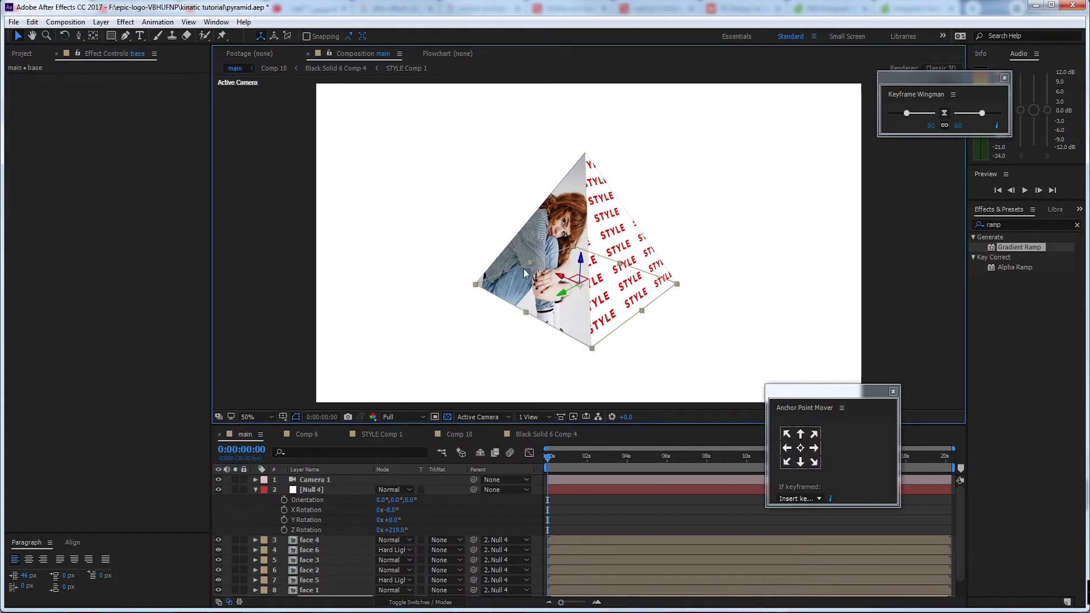
left_click(535, 244)
left_click(530, 295)
left_click(504, 263)
left_click(500, 291)
left_click(588, 210)
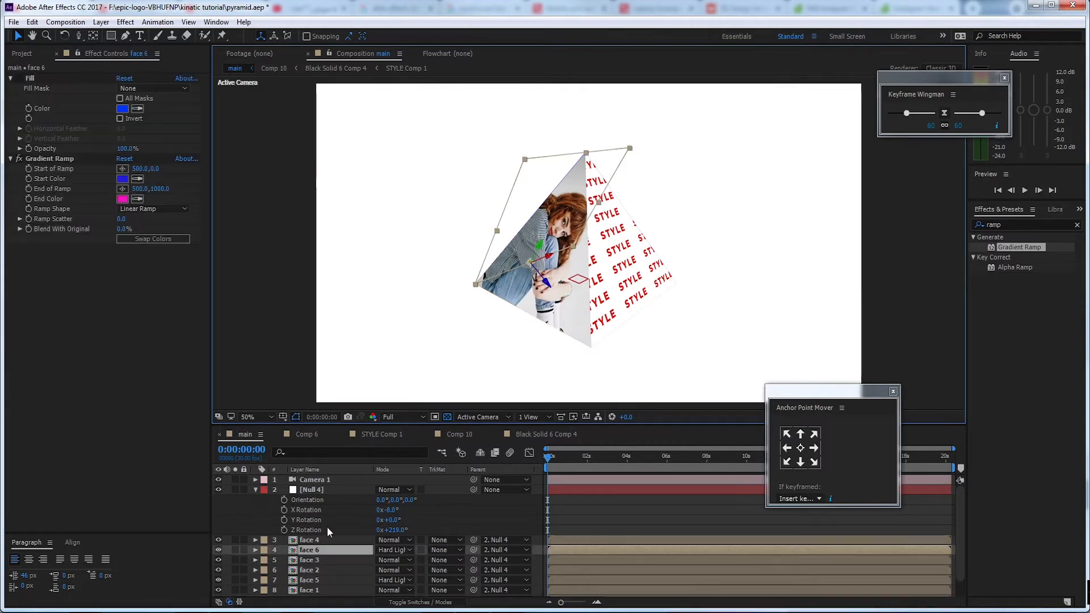
Toggle the visibility of the face layers one by one to identify which one shows the denim-jacket photo
left_click(316, 539)
left_click(218, 540)
left_click(219, 540)
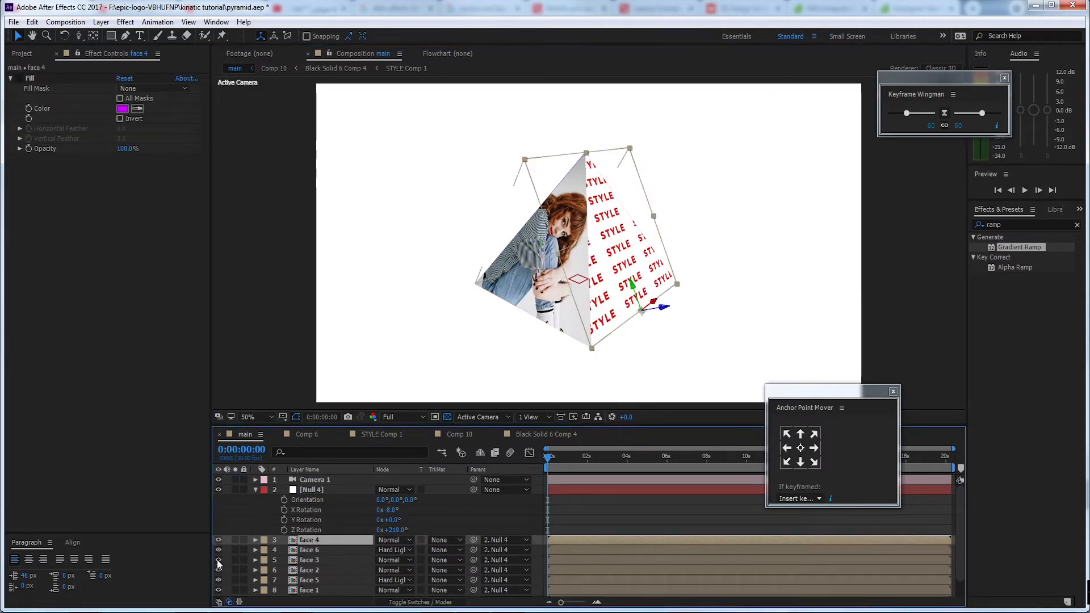
scroll(303, 543, "down", 2)
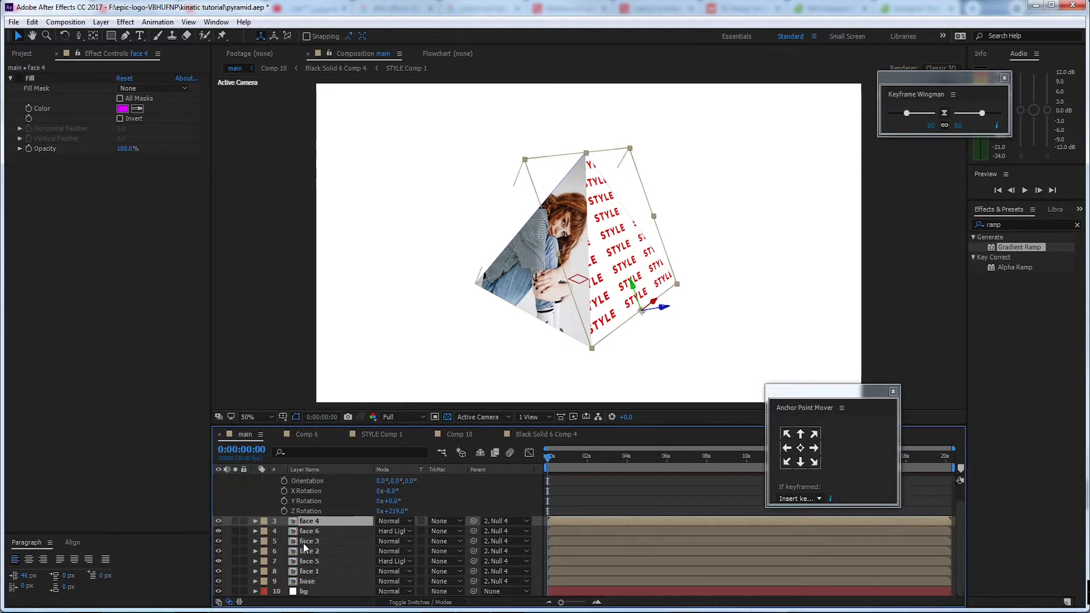
left_click(218, 571)
left_click(218, 571)
left_click(218, 549)
left_click(218, 549)
Duplicate the face 2 layer, paste the Gradient Ramp onto the copy, and set its blending mode to Hard Light
left_click(321, 551)
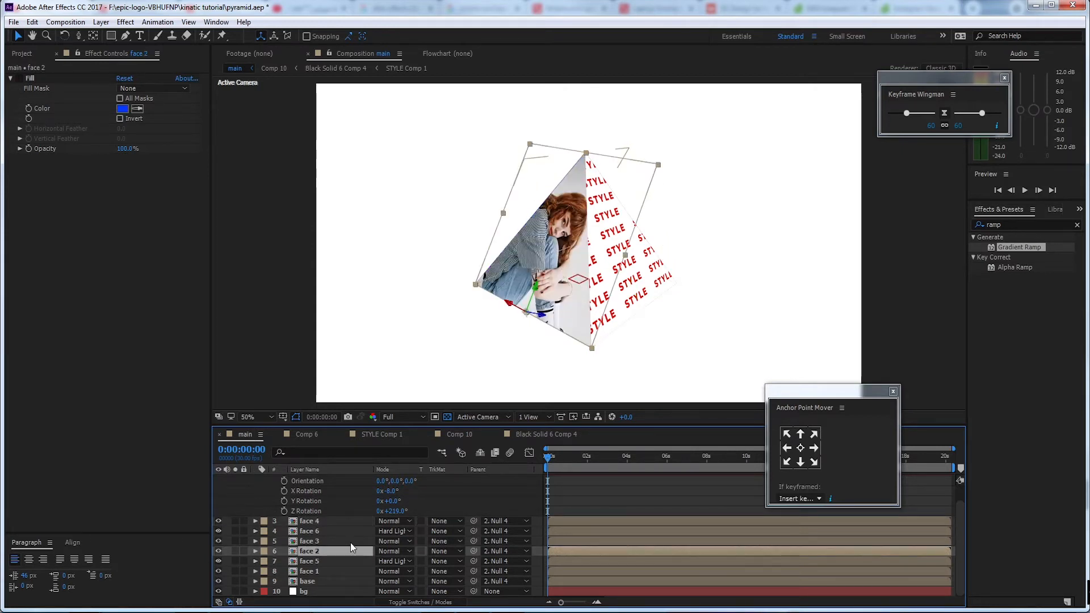
key("ctrl+d")
key("ctrl+v")
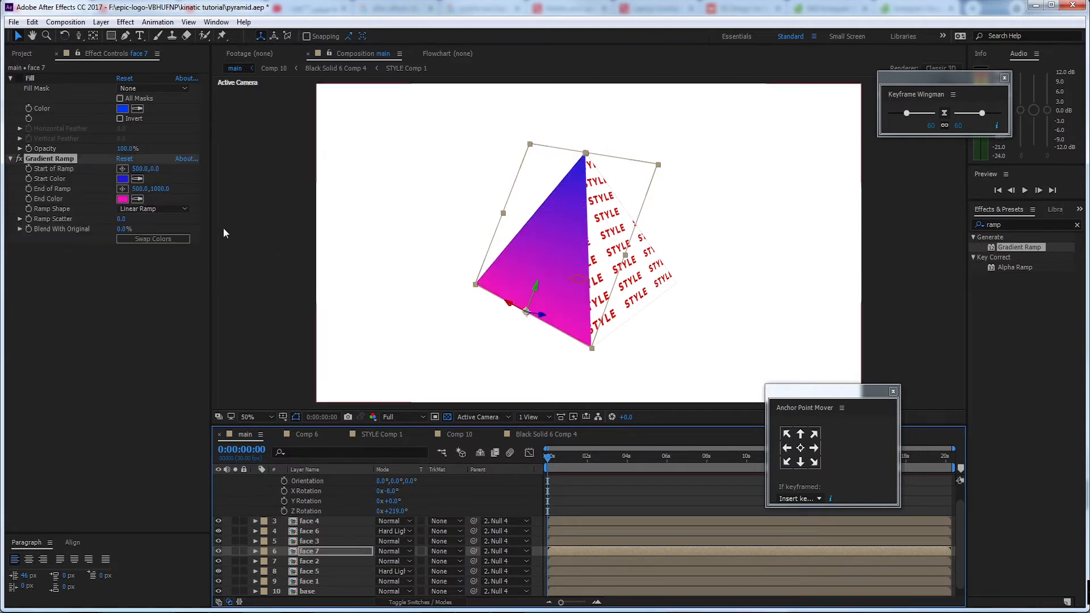
left_click(397, 551)
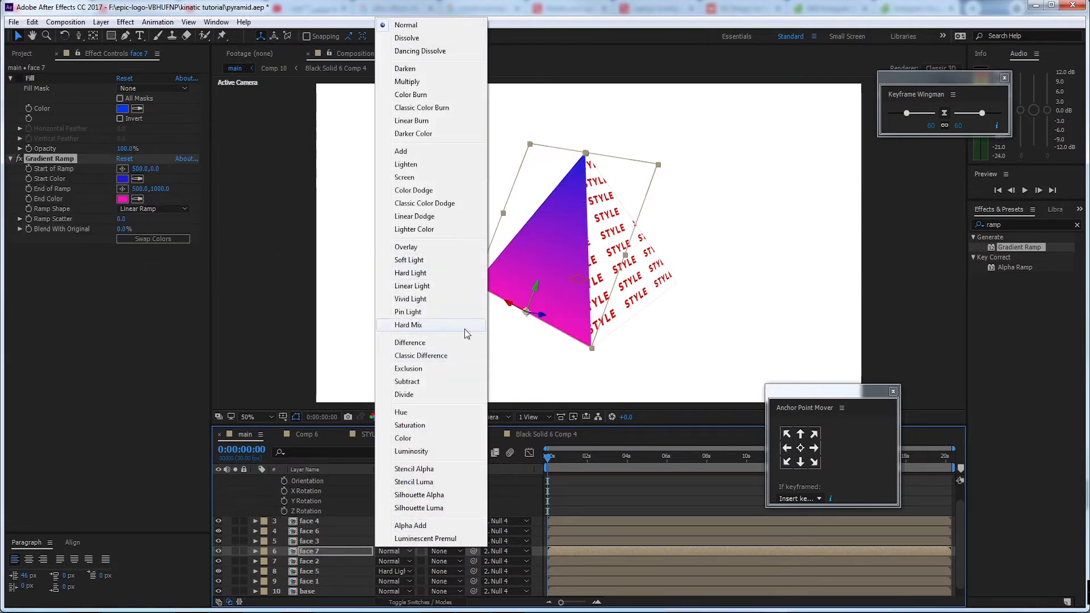
left_click(458, 274)
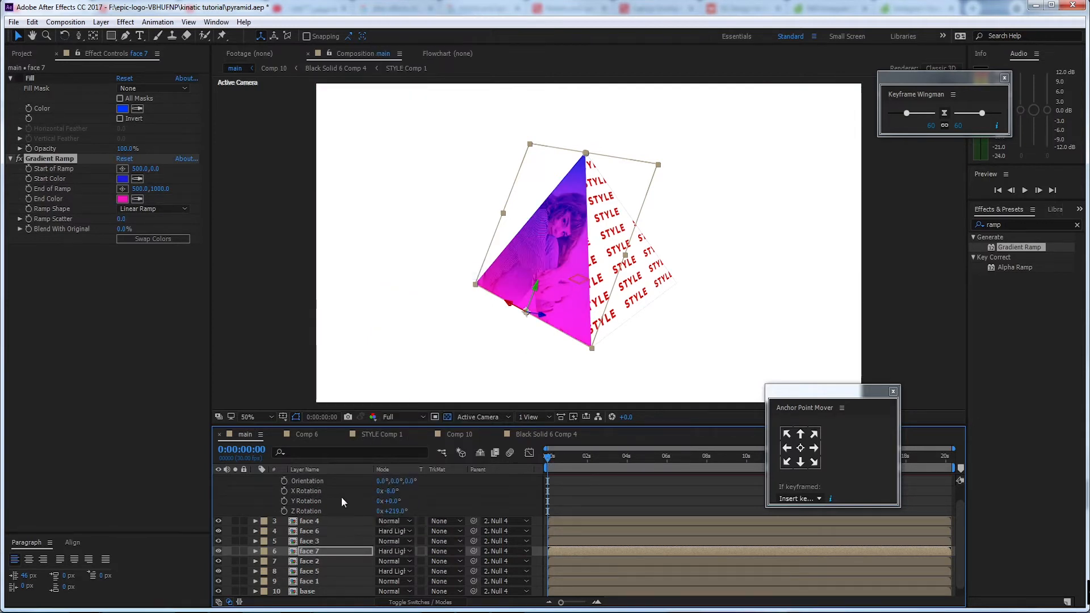
Collapse Null 4's properties and enlarge the timeline area to make room for more layers
scroll(342, 496, "up", 5)
left_click(255, 487)
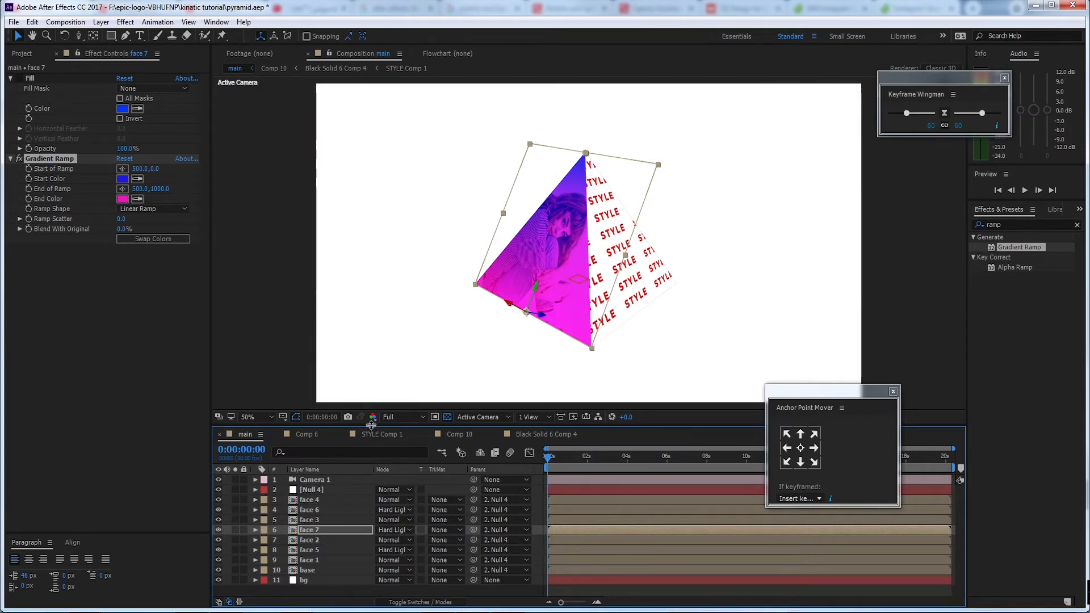
left_click_drag(372, 425, 376, 371)
right_click(338, 548)
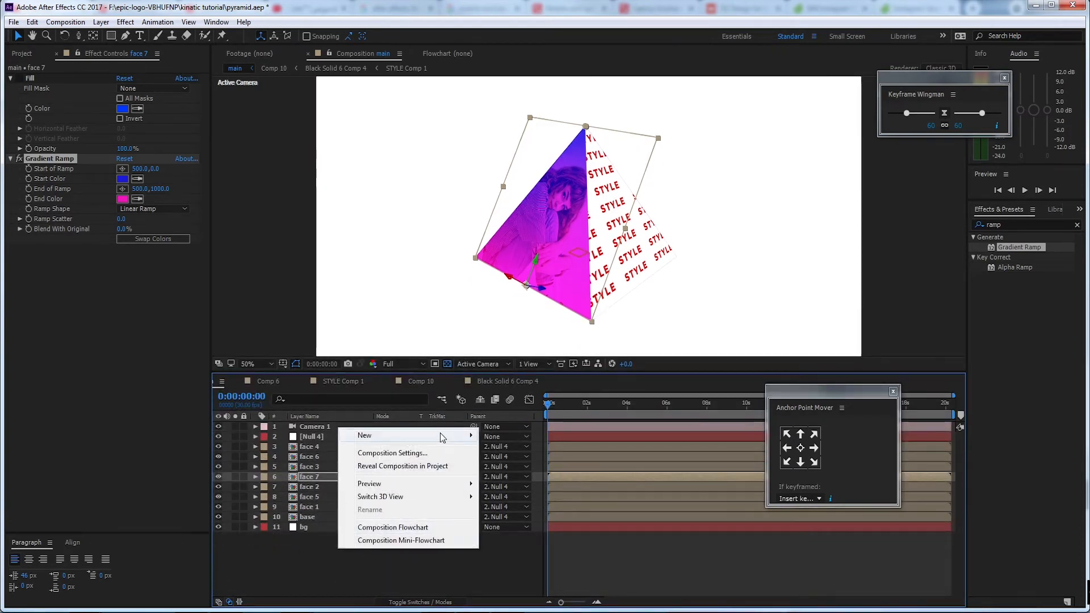
mouse_move(440, 433)
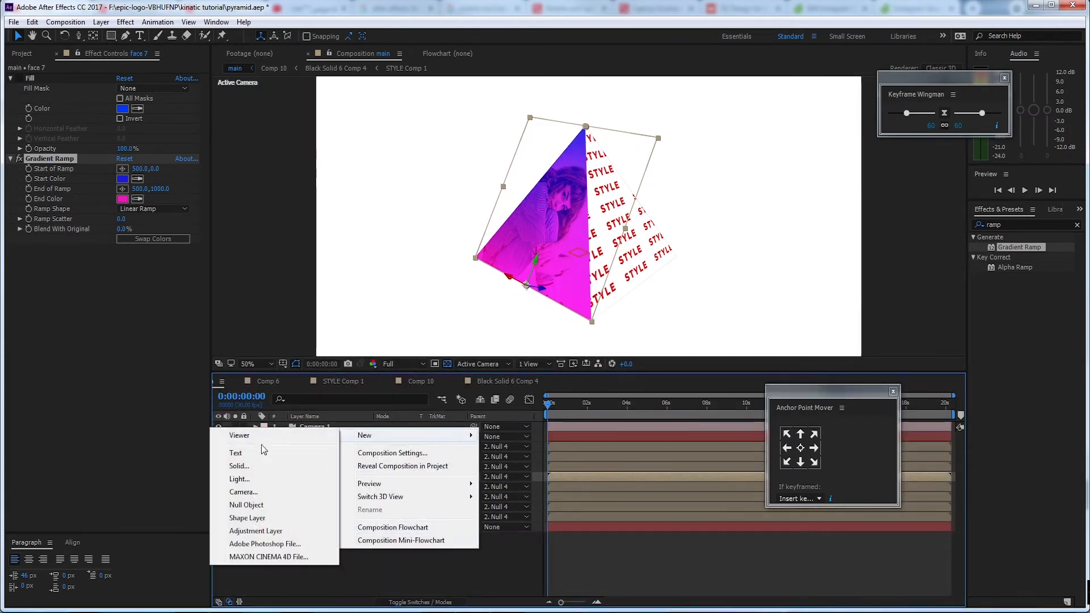
left_click(368, 557)
Draw a red circle with the Ellipse tool over the whole pyramid and center its anchor point
left_click_drag(111, 35, 139, 61)
left_click_drag(482, 128, 699, 286)
left_click(807, 449)
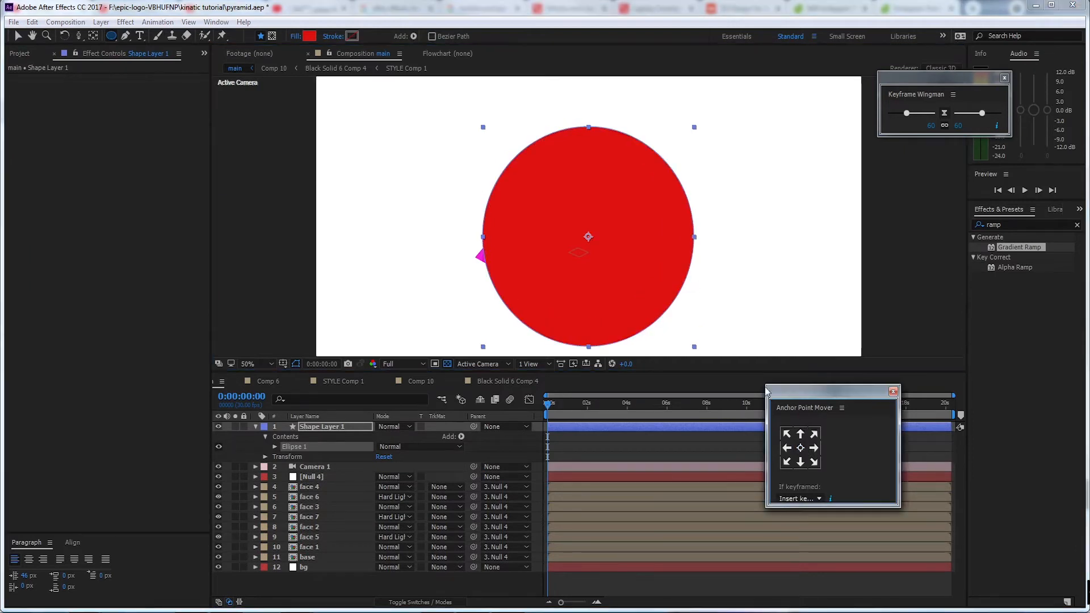
Center the circle horizontally and vertically in the composition and place Shape Layer 1 between the base and bg layers
left_click(71, 542)
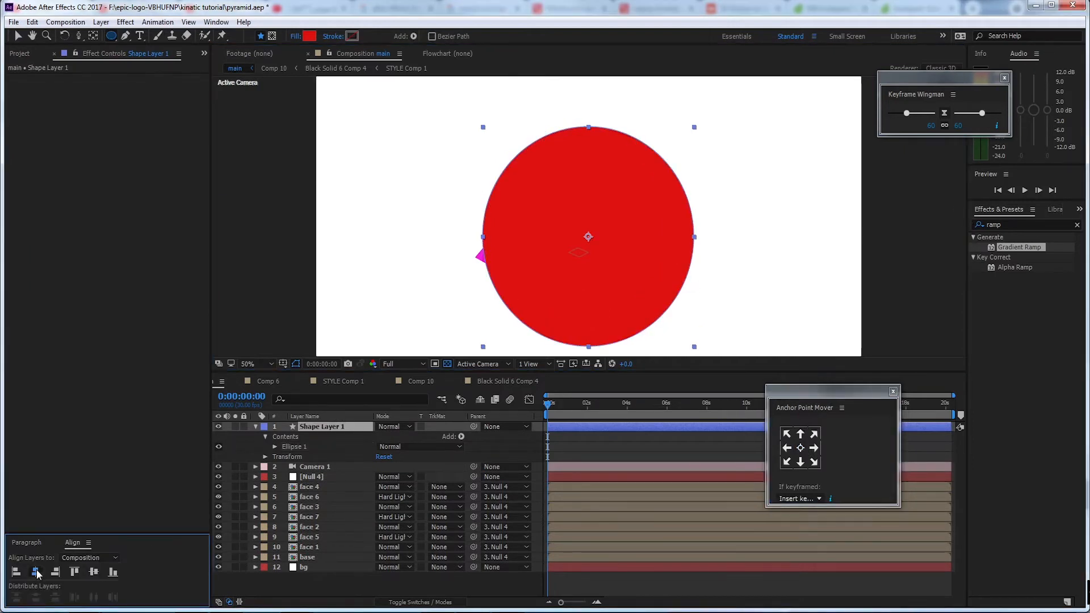
left_click(35, 572)
left_click(94, 572)
left_click_drag(313, 426, 353, 562)
Shift the red circle slightly up and to the left so it sits better centered behind the pyramid
key("v")
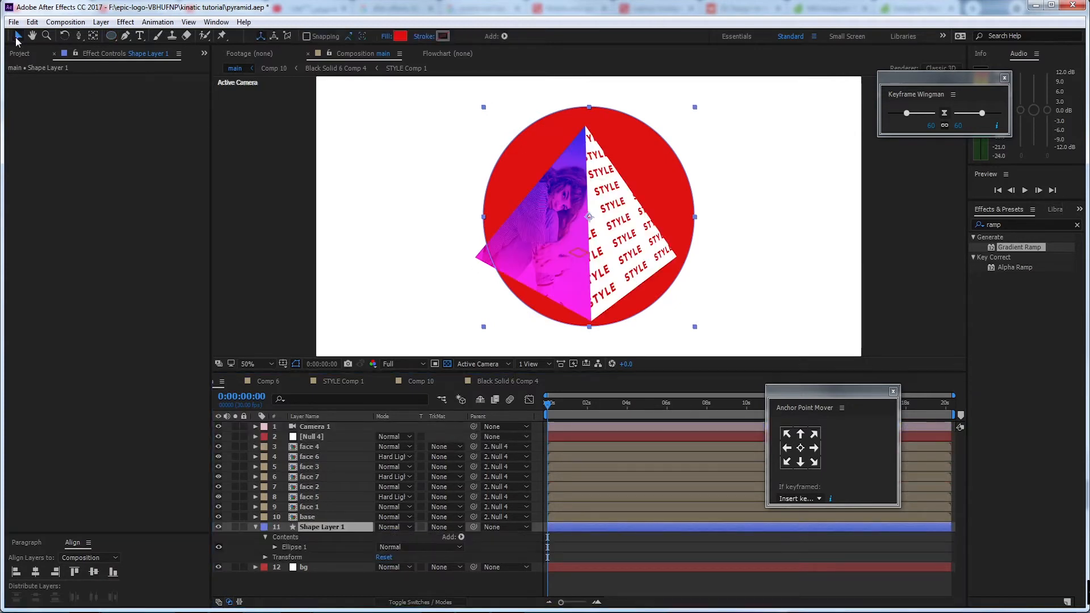
left_click_drag(666, 202, 657, 198)
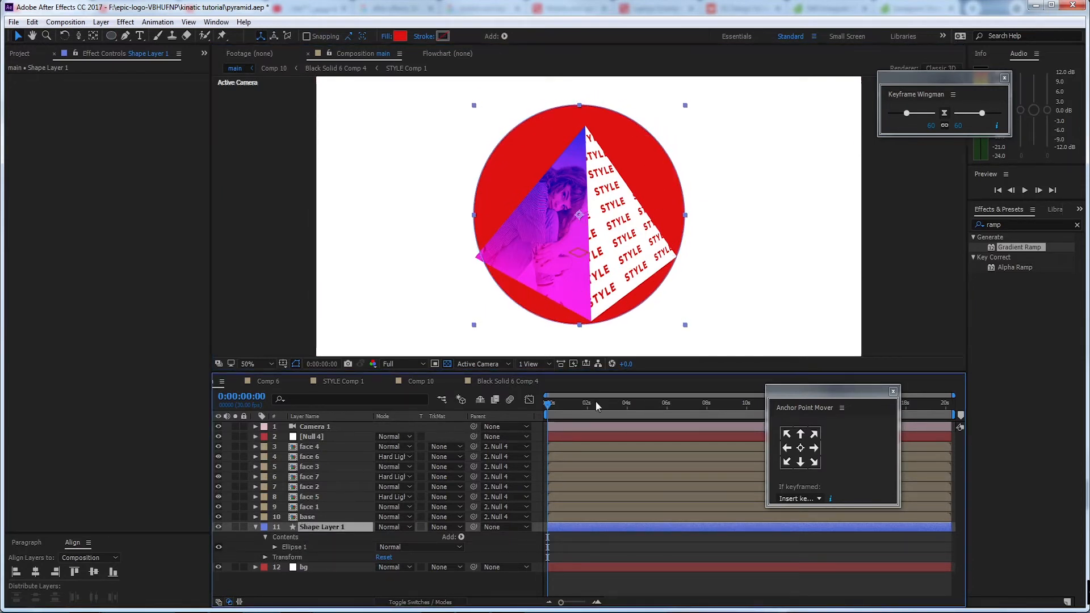
Animate Shape Layer 1's scale from 0% at the first frame to 100% at frame 20
key("s")
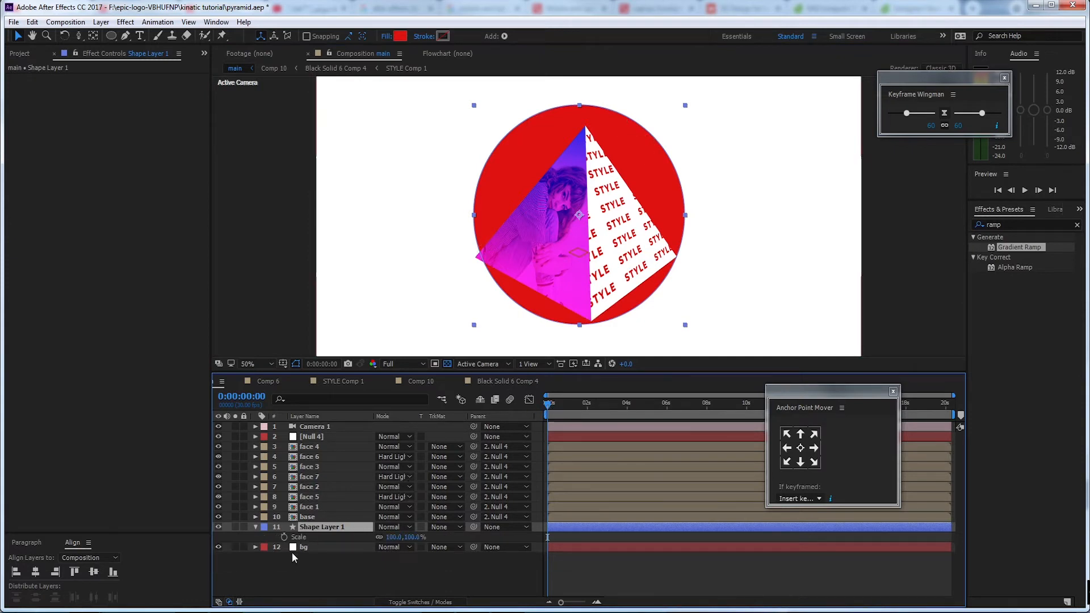
left_click(307, 537)
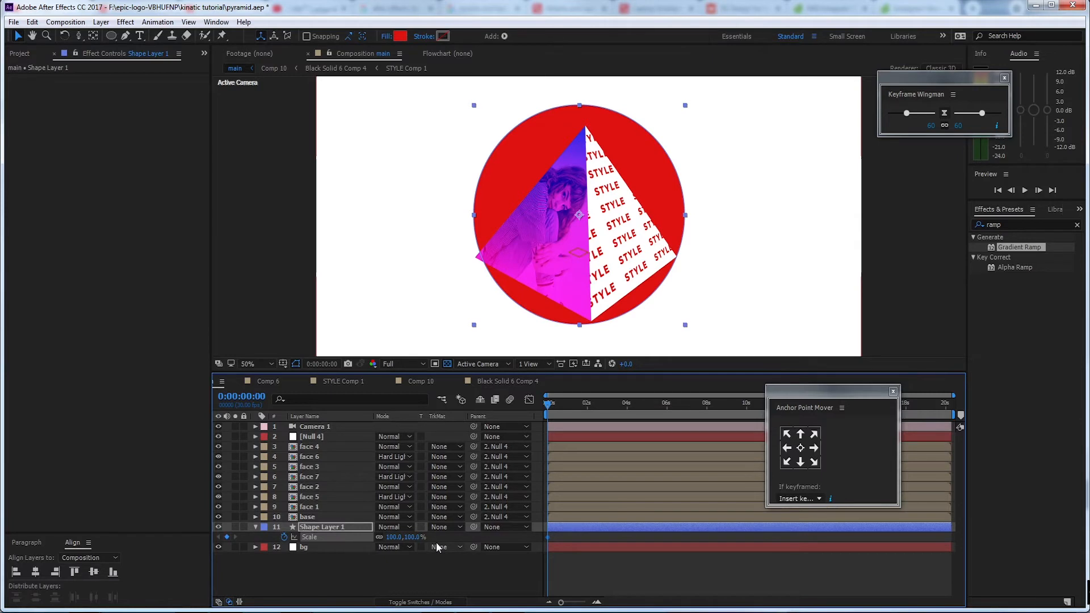
key("shift+Page_Down")
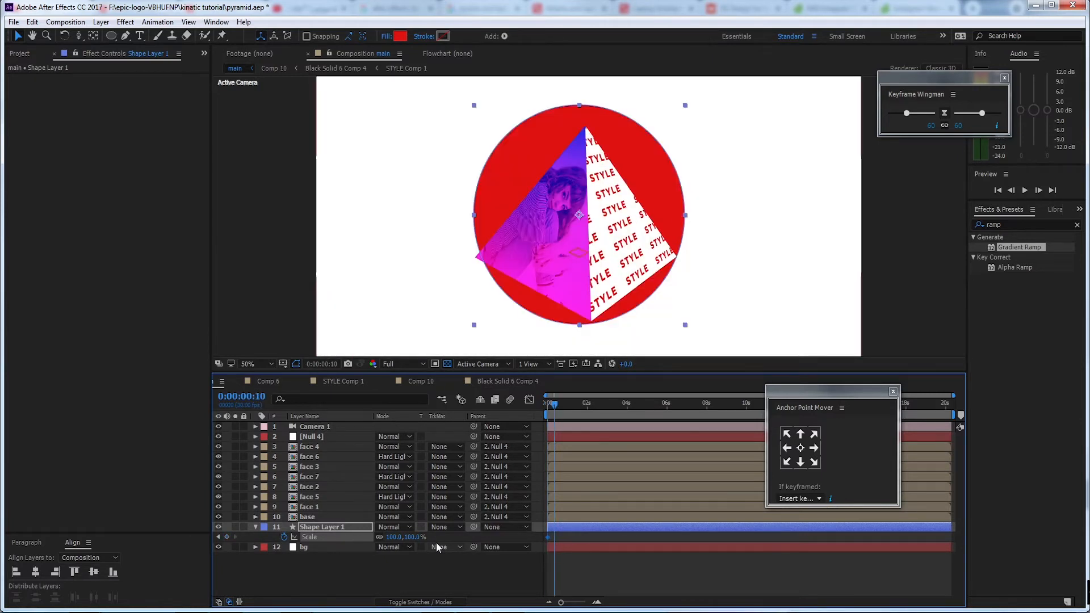
key("shift+Page_Down")
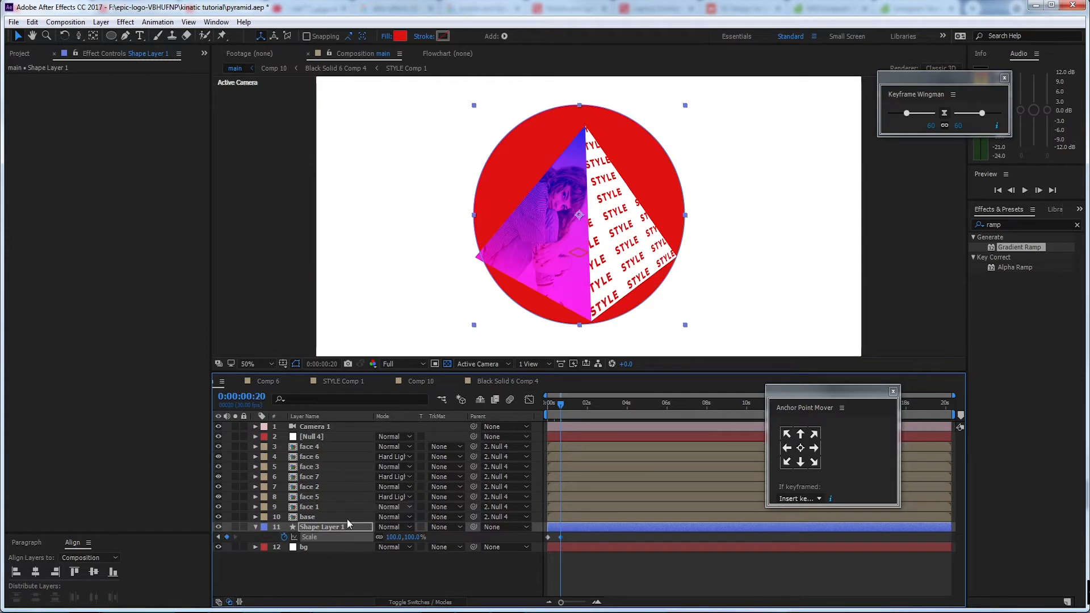
key("Home")
left_click(392, 537)
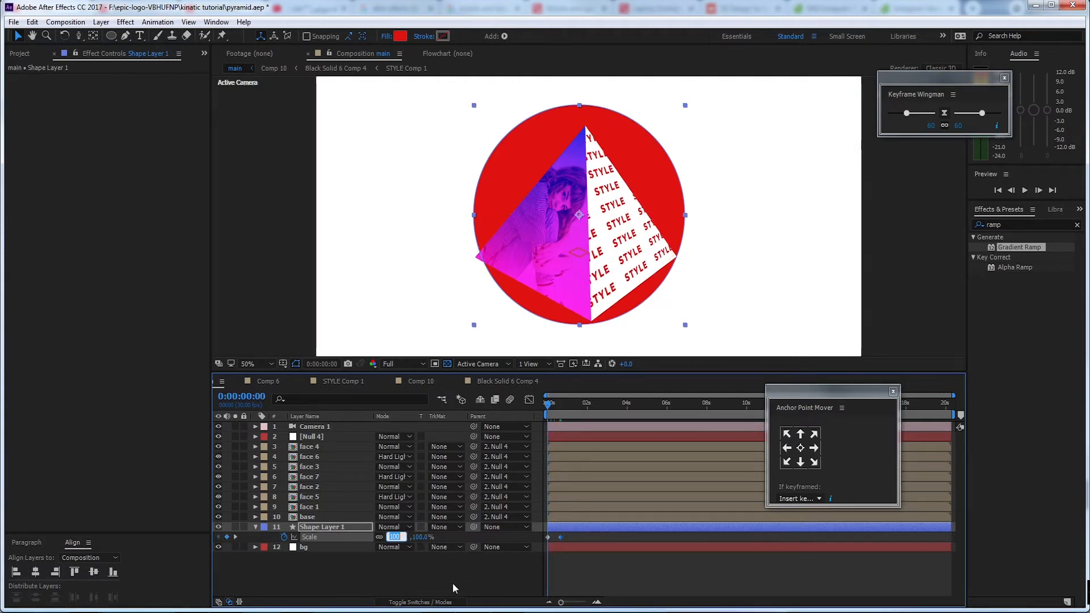
type("0")
key("Return")
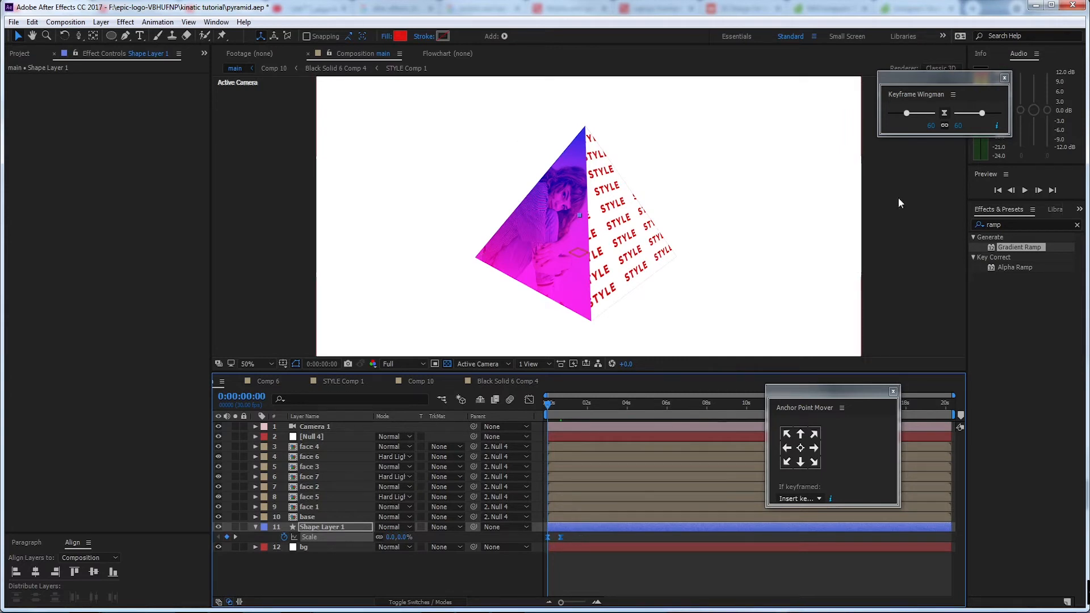
Ease the circle's scale keyframes to 100 on both sides with Keyframe Wingman and check their speed graph
left_click_drag(913, 76, 898, 107)
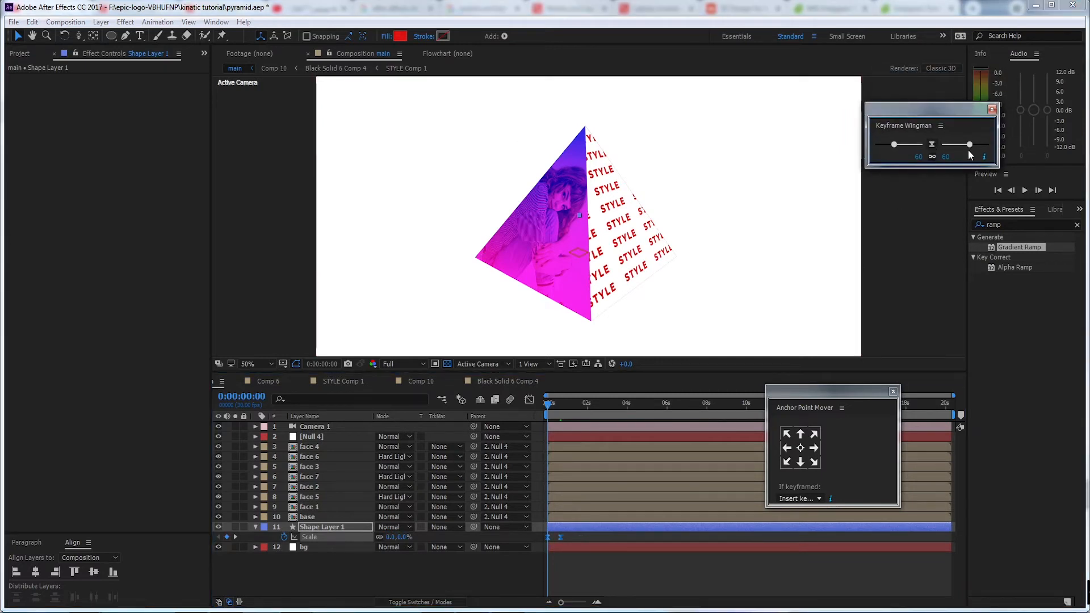
left_click_drag(970, 145, 964, 144)
left_click_drag(1058, 154, 1055, 156)
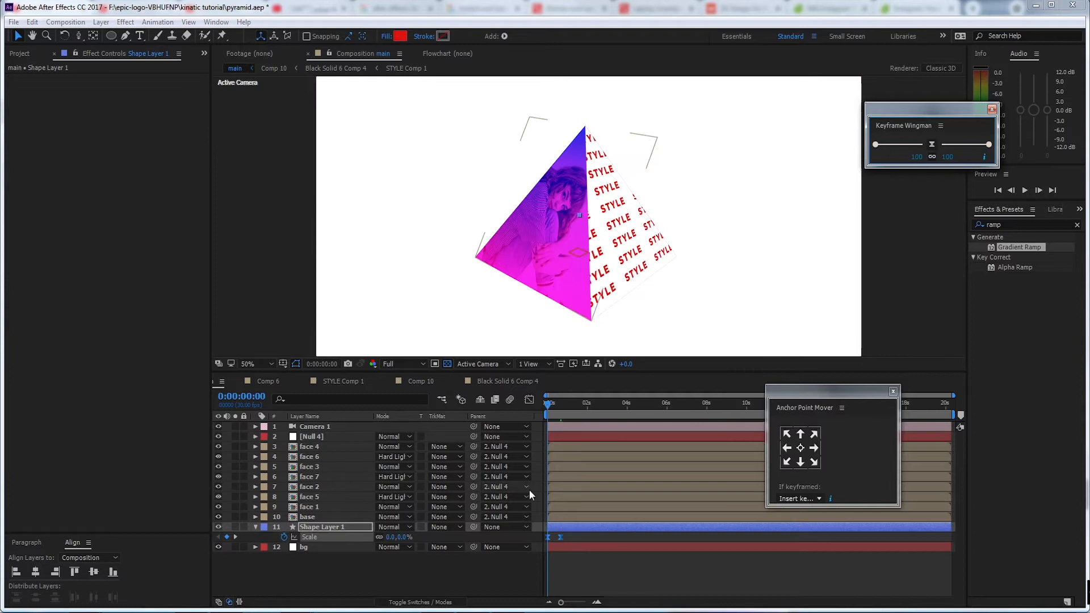
left_click(529, 400)
left_click_drag(562, 602, 580, 603)
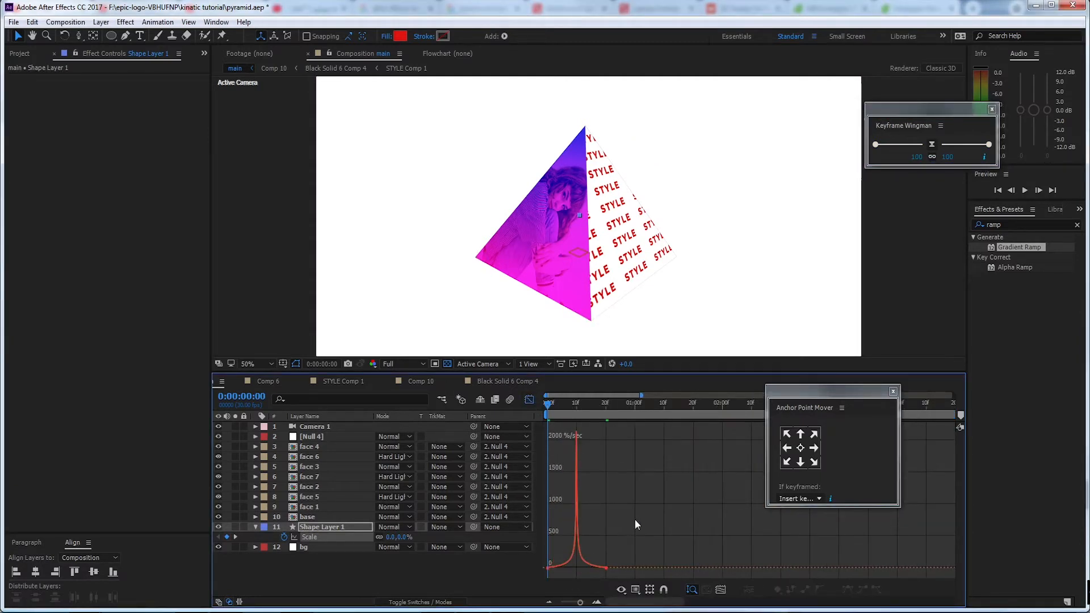
left_click(529, 399)
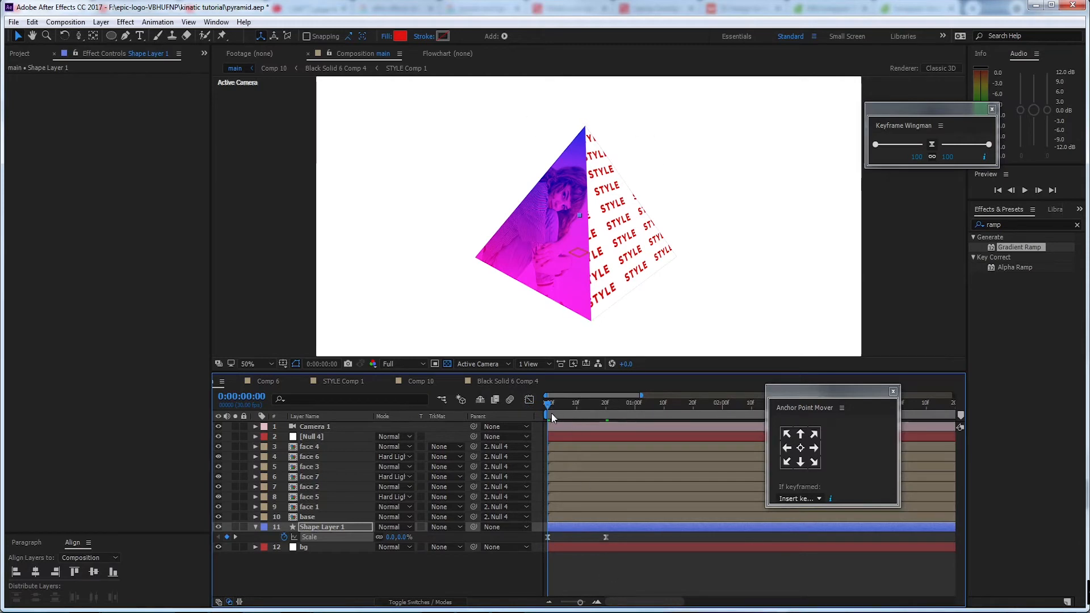
Preview the circle's growth and shorten it by moving the end scale keyframe to frame 17
key("space")
key("space")
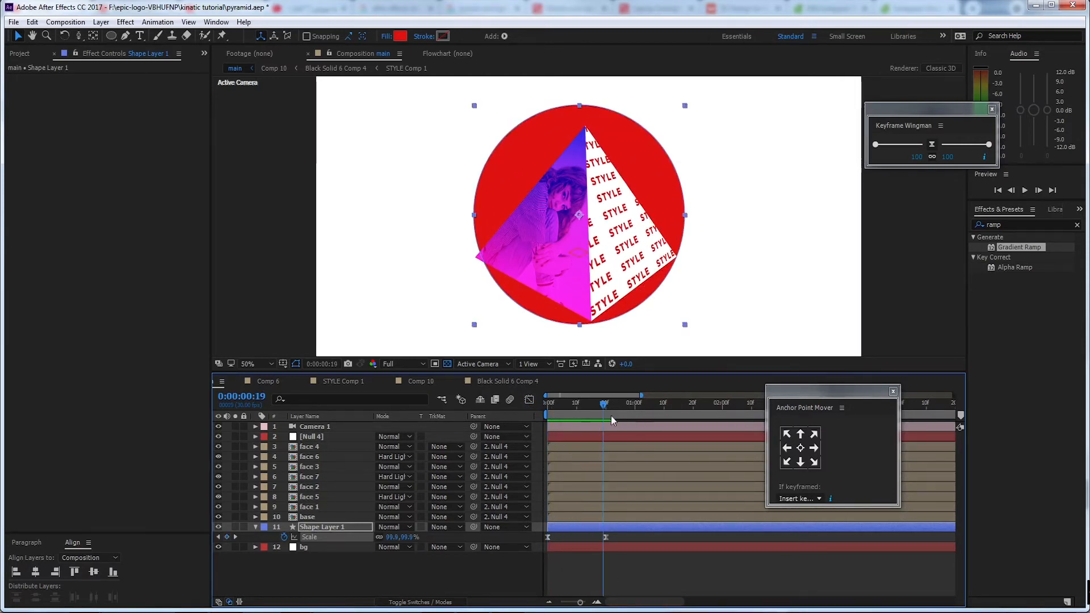
left_click_drag(606, 537, 597, 537)
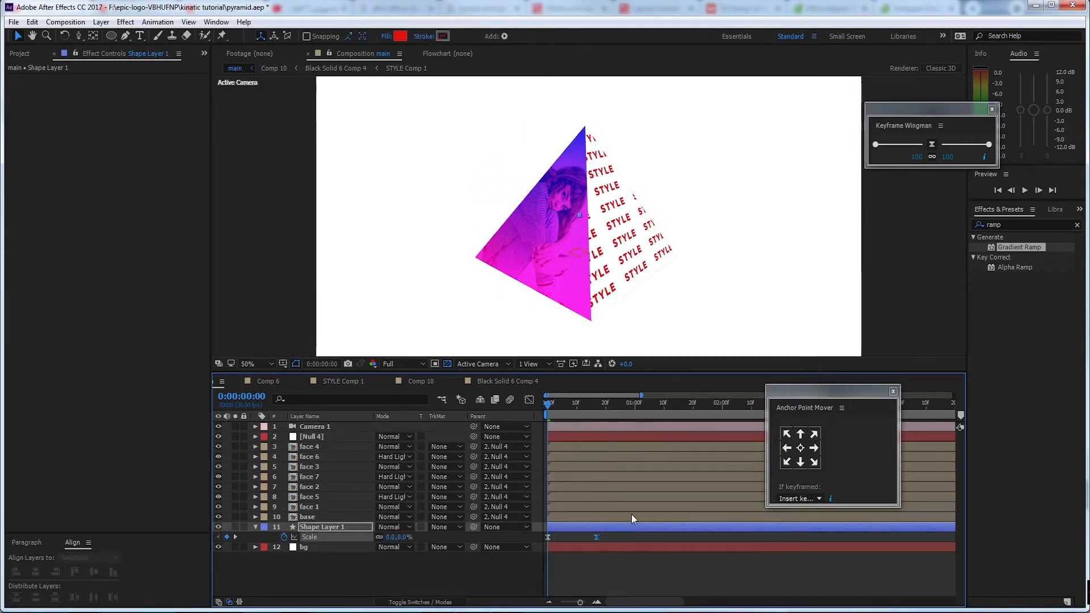
key("space")
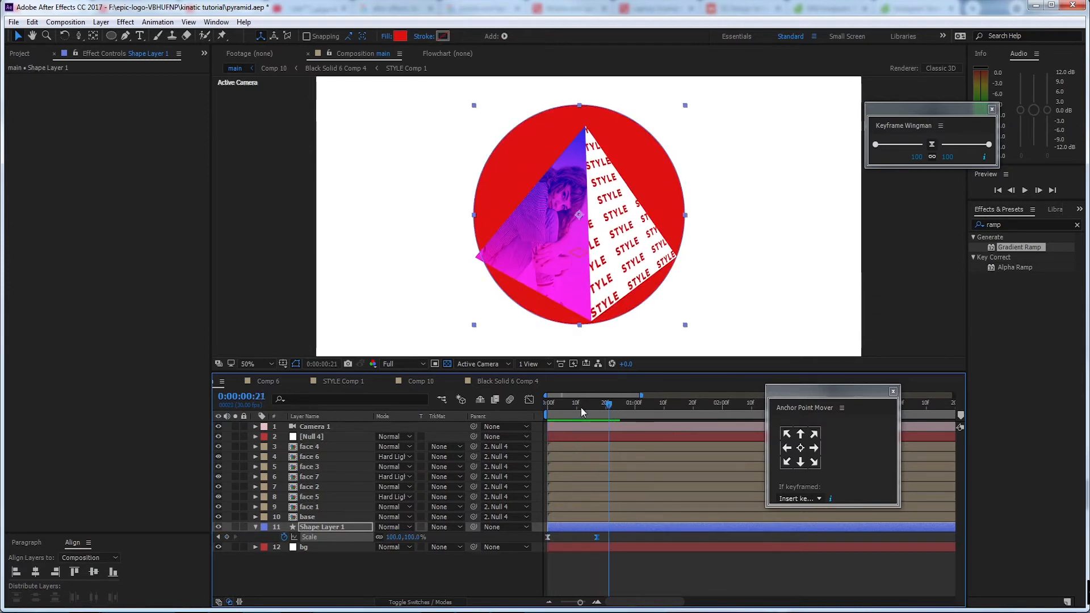
key("space")
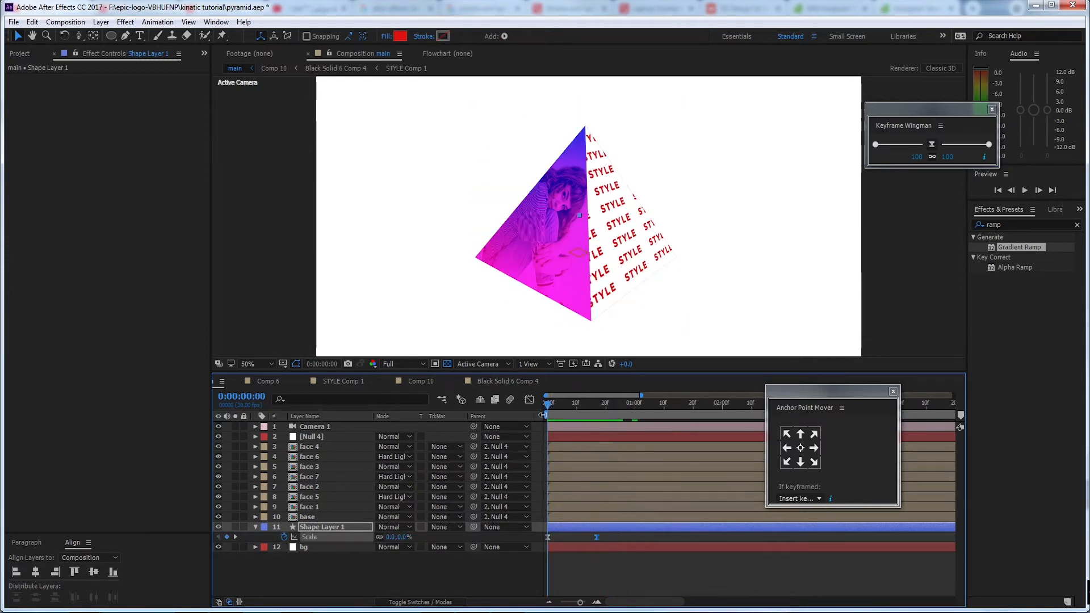
Keyframe Null 4's Z Rotation at 40° on frame 6 and at 93° on frame 17
left_click(332, 437)
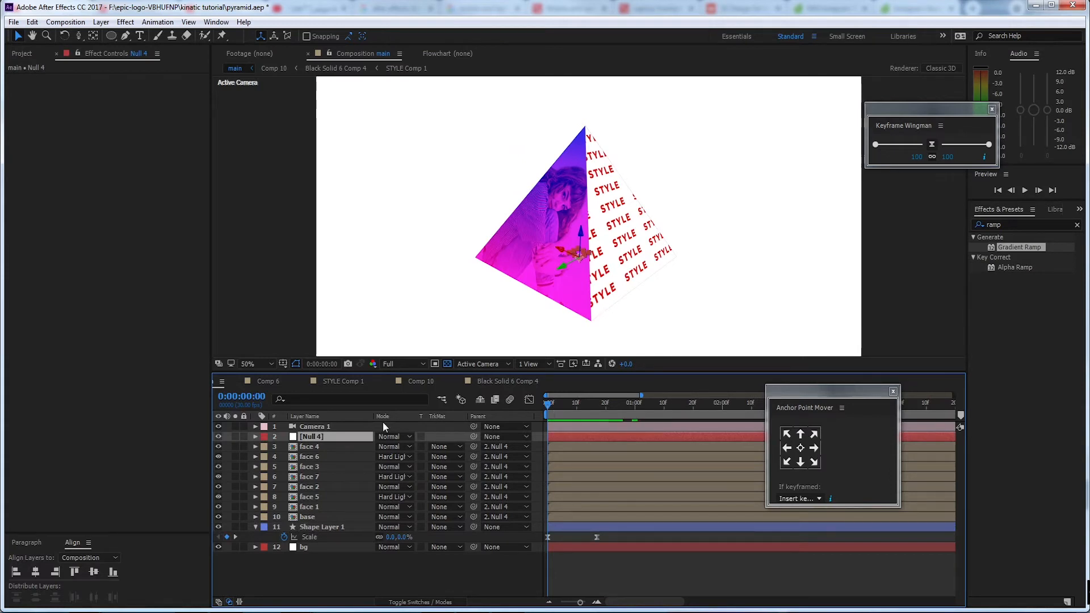
key("r")
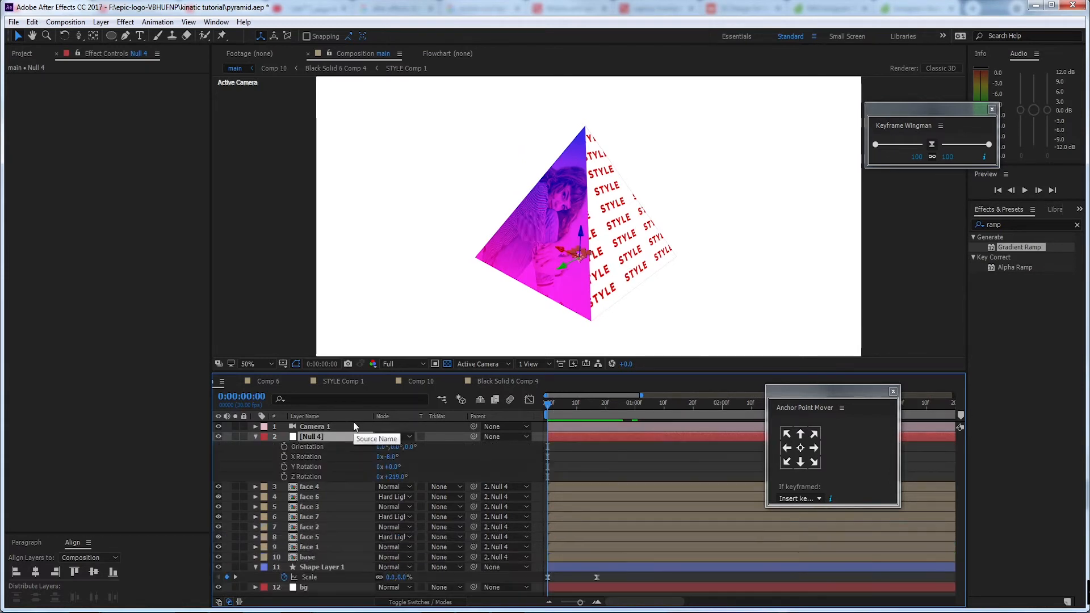
left_click_drag(399, 481, 294, 476)
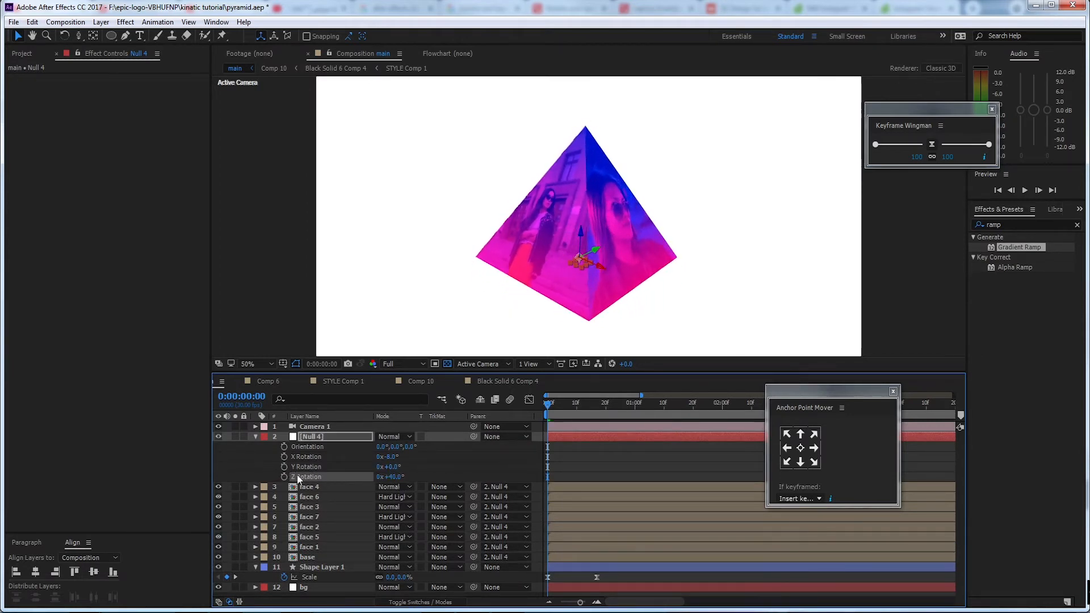
left_click_drag(551, 407, 597, 406)
left_click(284, 476)
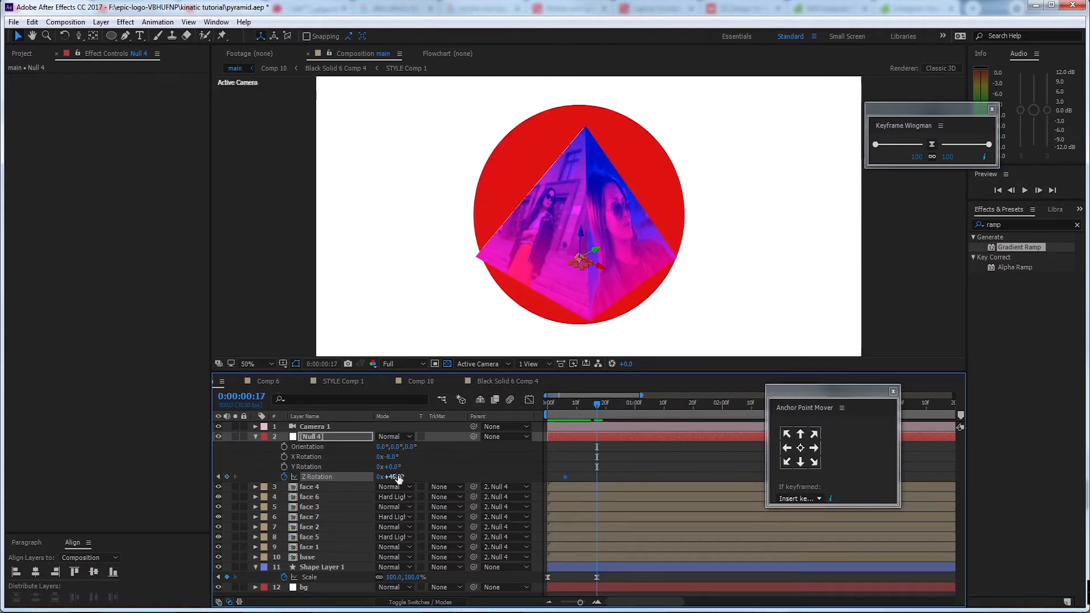
left_click_drag(396, 477, 423, 470)
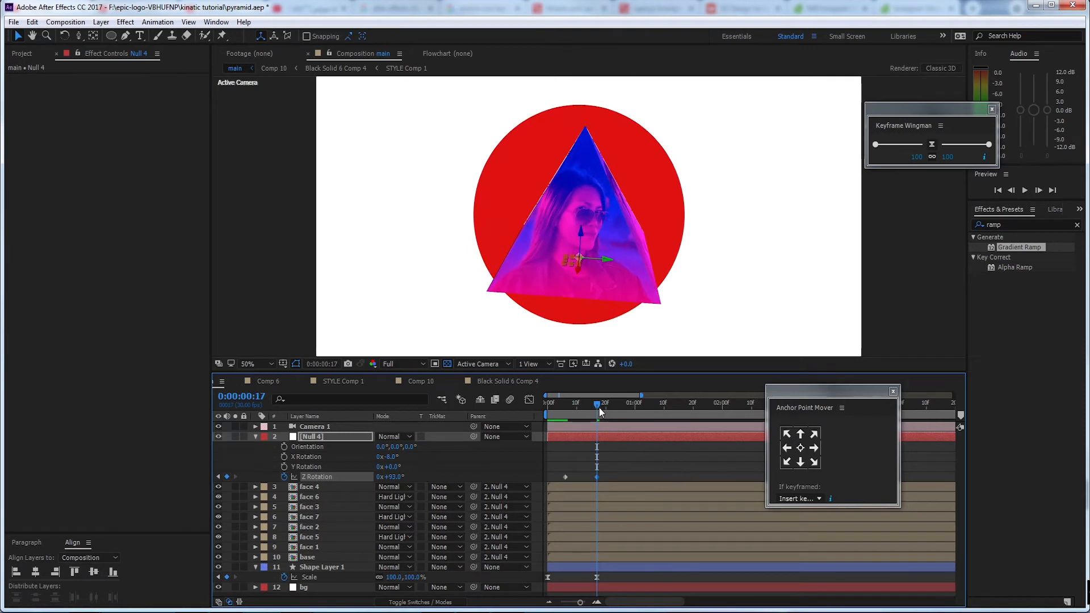
Ease Null 4's two Z Rotation keyframes and check the speed curve in the Graph Editor
left_click_drag(598, 407, 566, 407)
left_click_drag(560, 479, 560, 479)
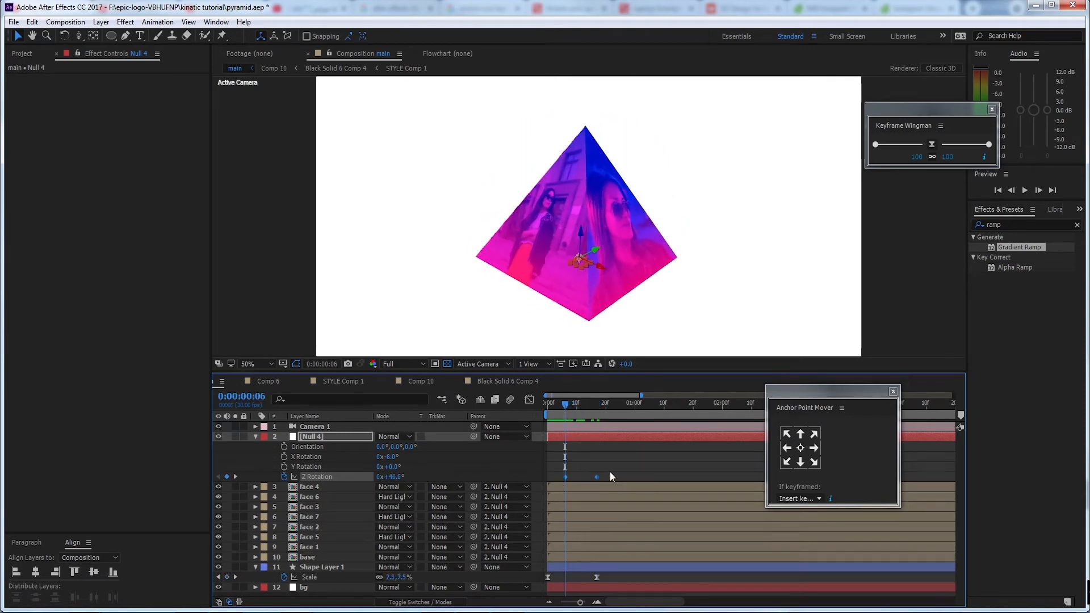
left_click(531, 400)
left_click(596, 603)
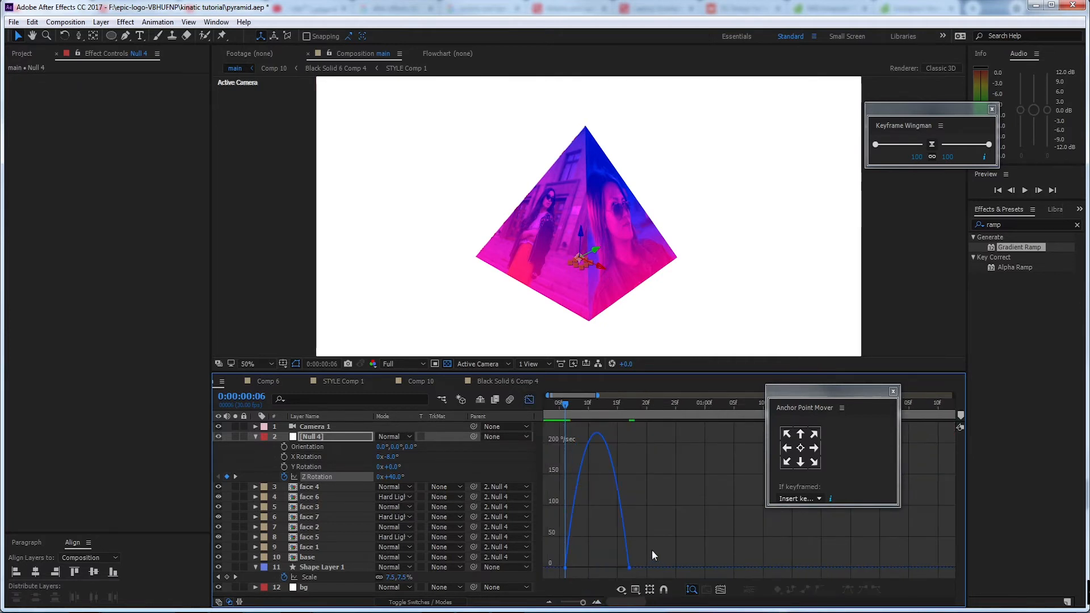
left_click_drag(655, 551, 571, 605)
left_click(537, 399)
Preview the pyramid's turn and slow it down by moving the second Z Rotation keyframe to just before 1 second
left_click(549, 404)
key("space")
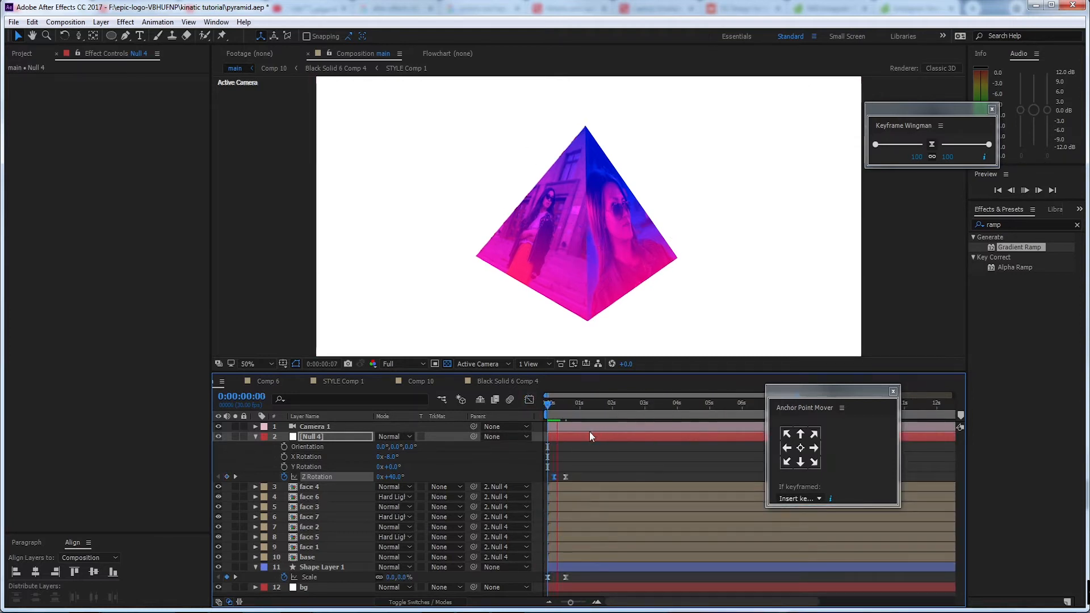
key("space")
left_click(579, 463)
left_click_drag(566, 478, 577, 478)
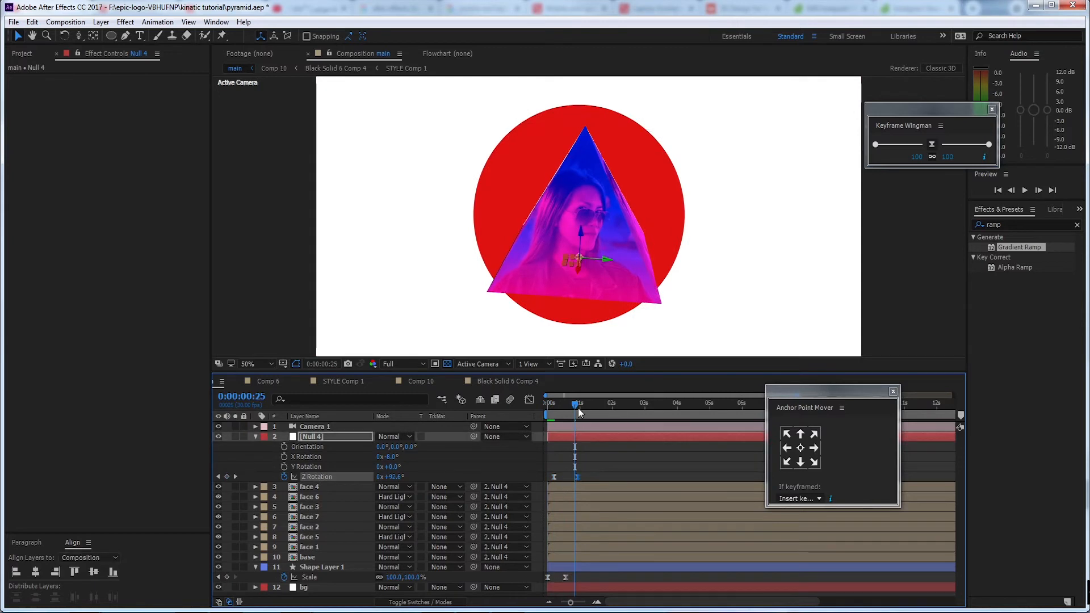
Hold Null 4's Z Rotation at 93° with a keyframe at 0:00:01:15, and rotate it to 170° at 0:00:02:10
mouse_move(577, 406)
left_mouse_down()
mouse_move(527, 409)
mouse_move(596, 407)
left_mouse_up()
key("space")
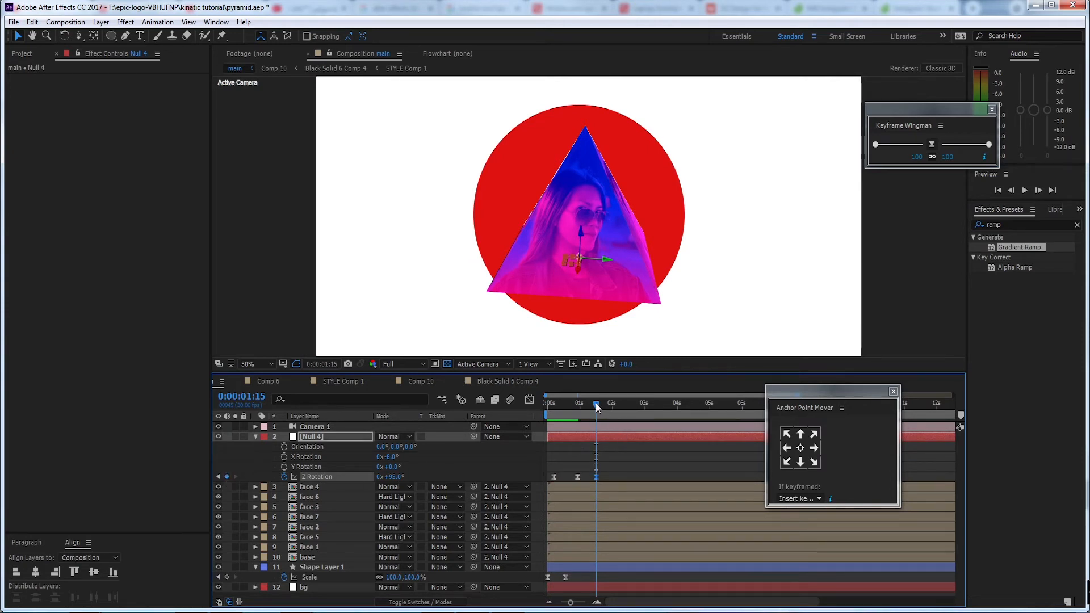
left_click_drag(595, 404, 623, 406)
left_click_drag(393, 478, 438, 475)
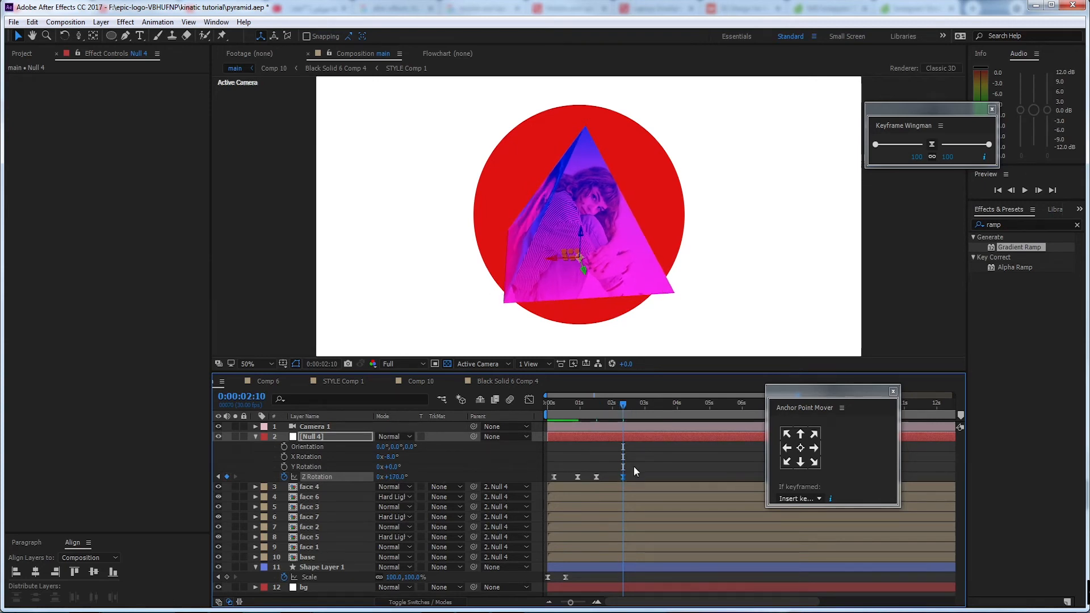
Ease the Z Rotation keyframes at 0:00:01:15 and 0:00:02:10 to 100, and preview the animation from the start
left_click_drag(634, 466, 599, 482)
left_click_drag(989, 144, 993, 147)
left_click_drag(617, 404, 539, 417)
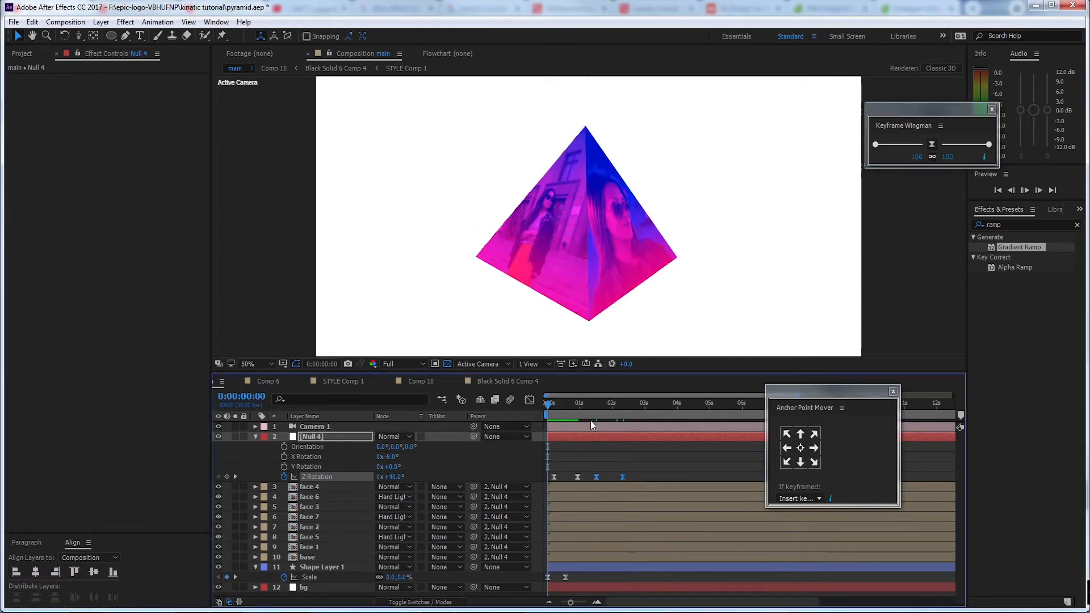
key("space")
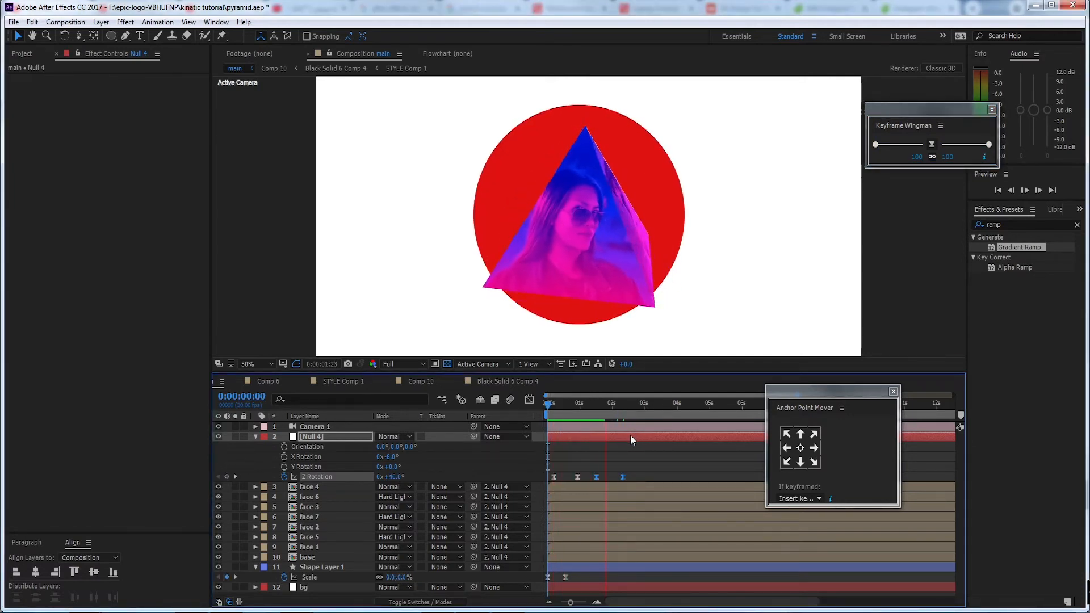
Add a hold keyframe for Null 4's Z Rotation at about 3 seconds and rotate it to 282° at 0:00:03:26
left_click_drag(622, 404, 673, 404)
left_click_drag(396, 477, 453, 470)
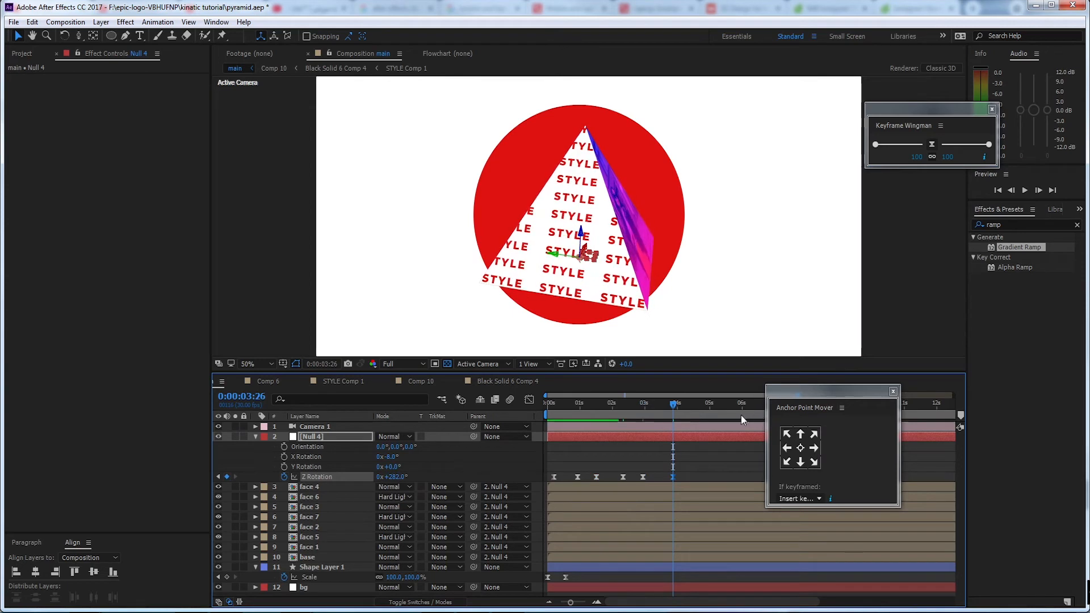
left_click(643, 477)
Hold Null 4's Z Rotation at 282° with a keyframe at 0:00:04:12, and rotate it to 341° at 0:00:05:09
left_click(690, 405)
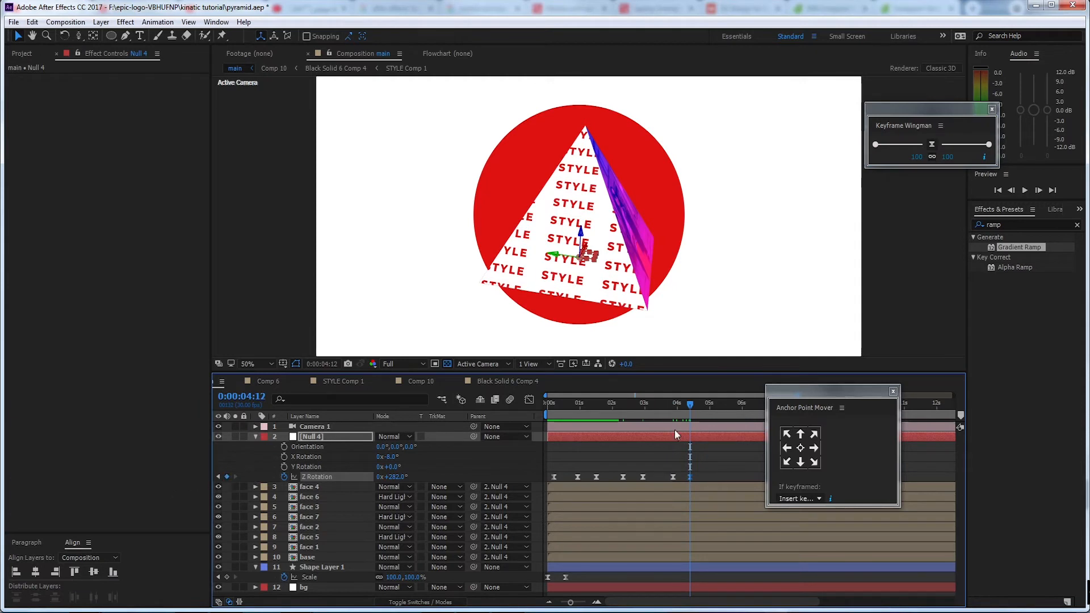
left_click(719, 405)
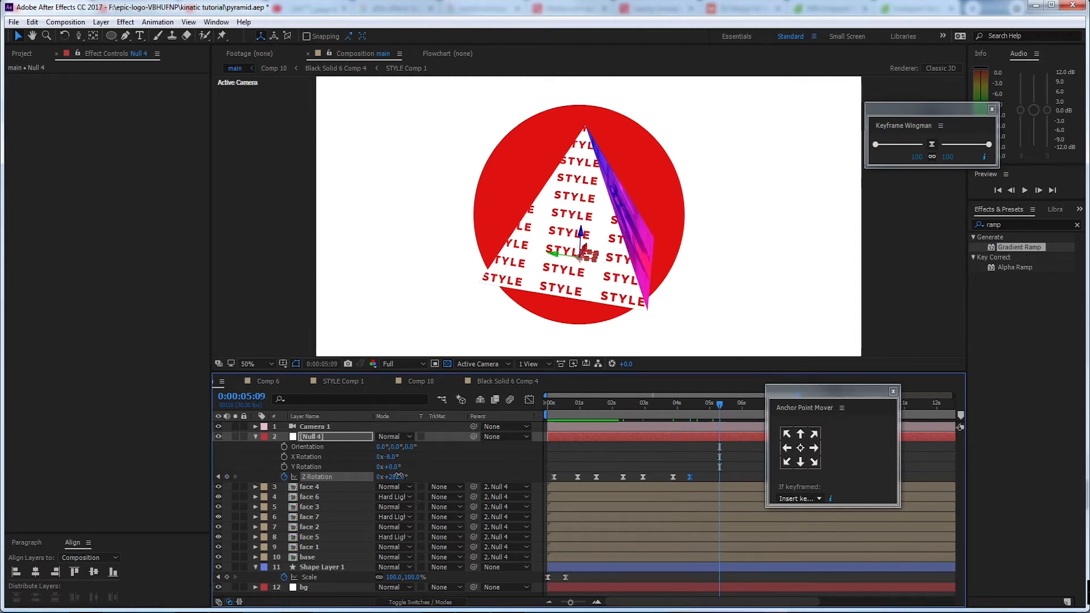
left_click_drag(398, 477, 430, 472)
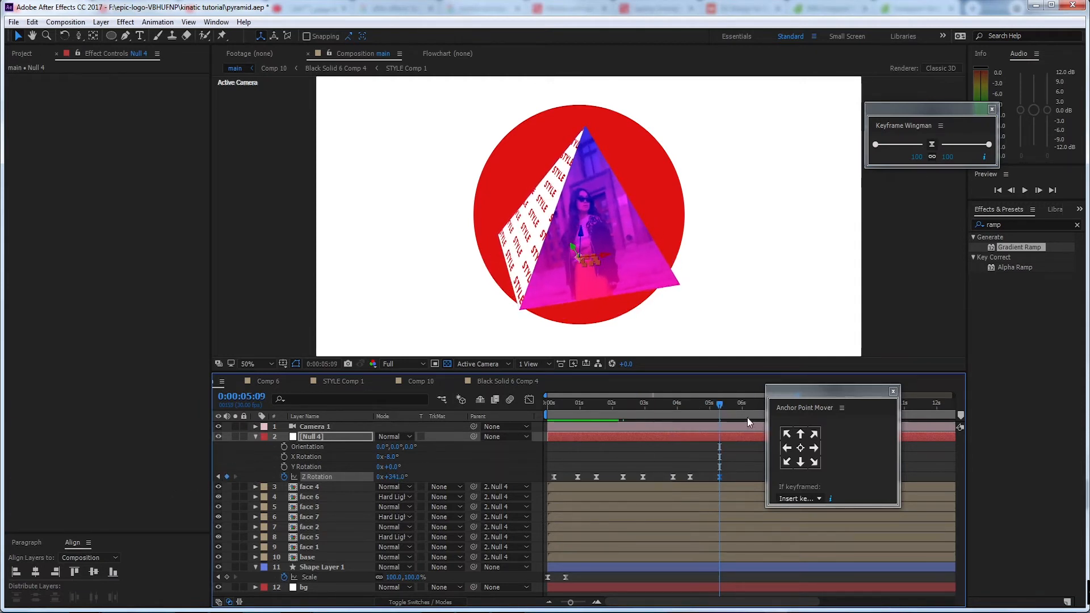
Ease the last two Z Rotation keyframes to 100 and return the playhead to the start
left_click_drag(730, 464, 688, 482)
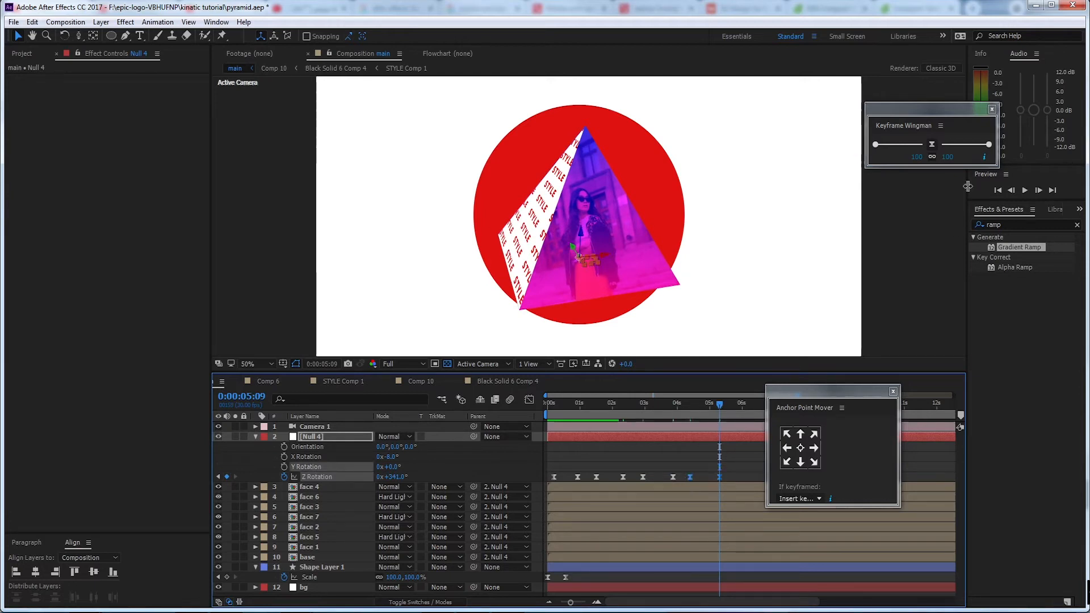
left_click_drag(989, 146, 1002, 150)
left_click_drag(721, 403, 499, 424)
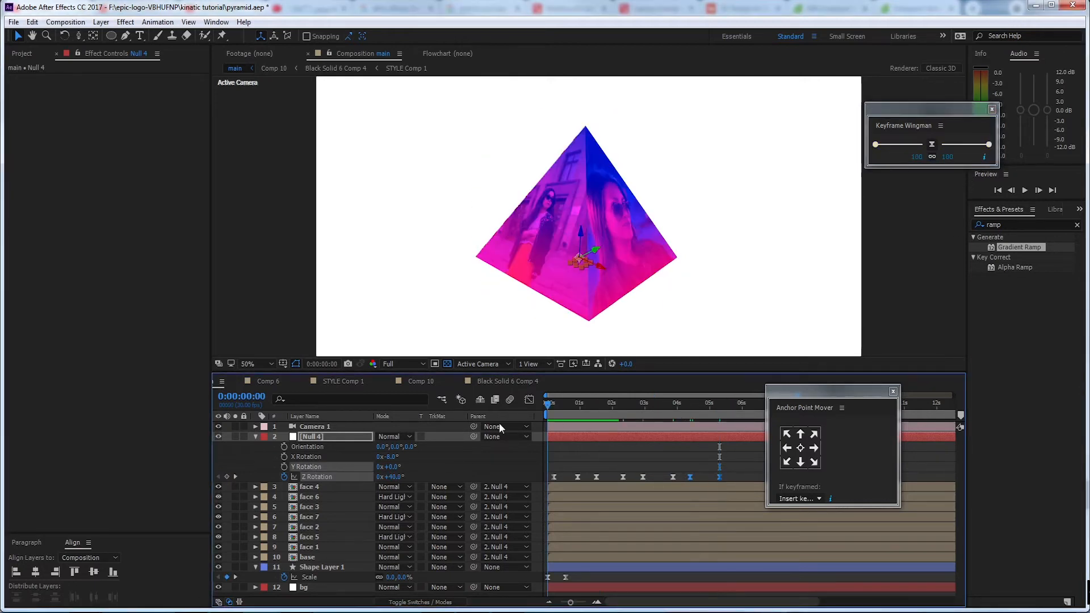
Preview the rotation animation from the start, and rename the Null 4 layer to cont
key("space")
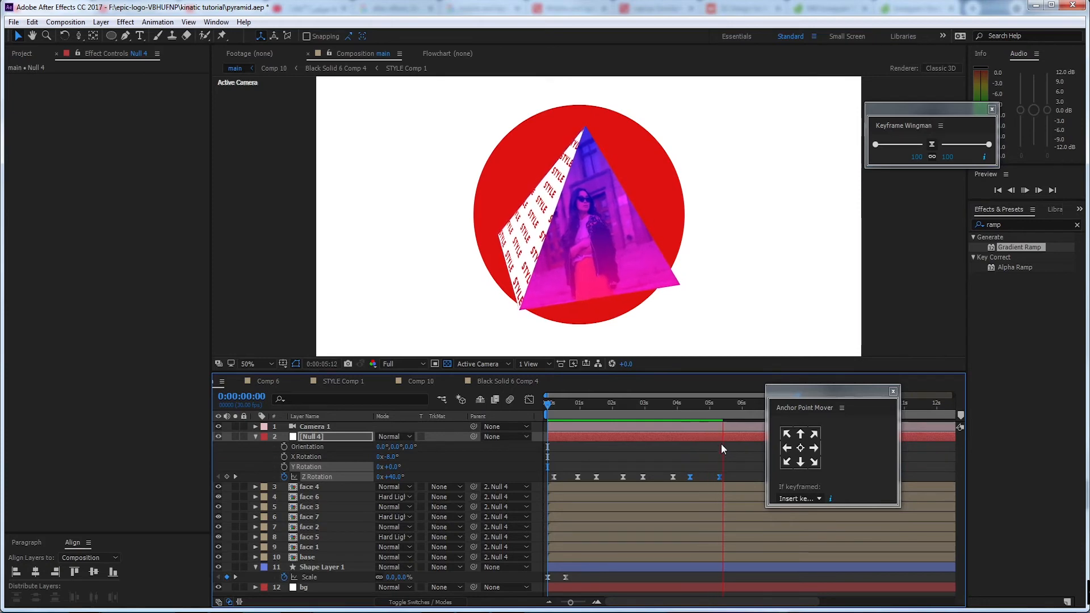
left_click_drag(709, 406, 526, 434)
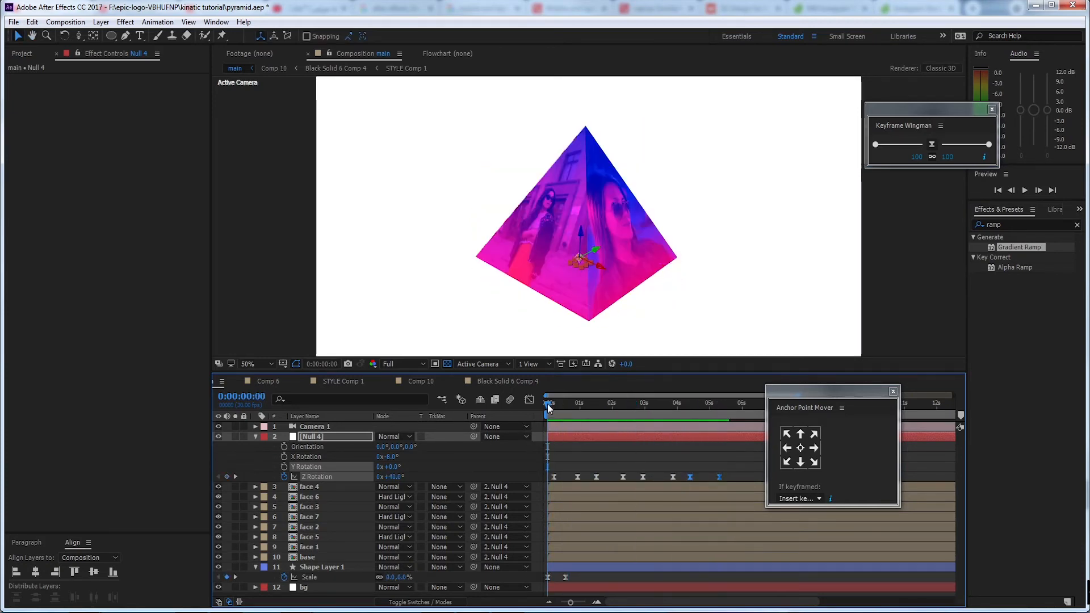
left_click(316, 438)
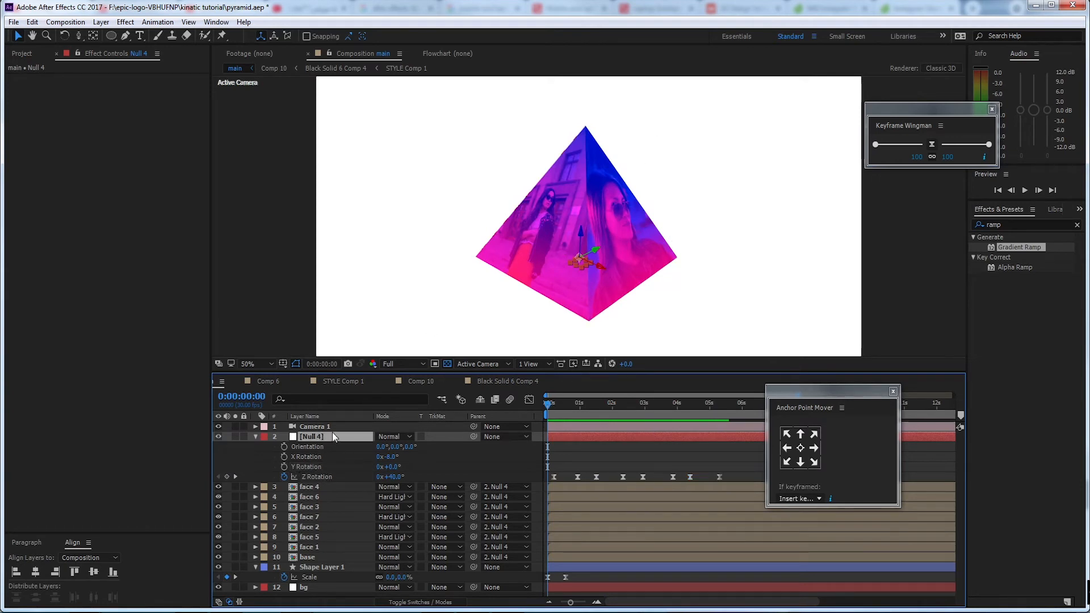
left_click(257, 436)
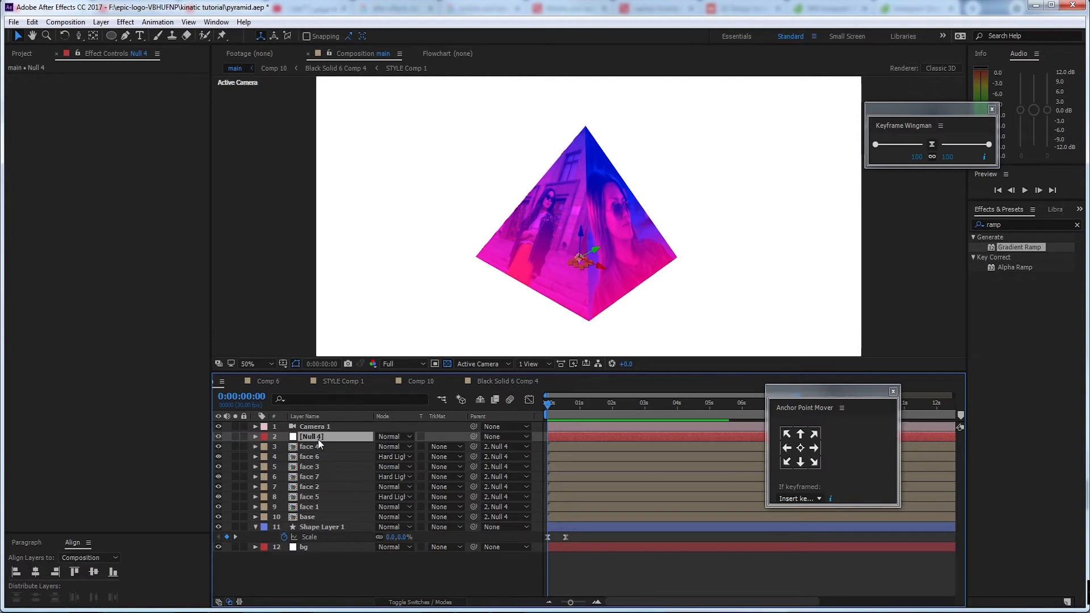
key("Return")
type("cont")
key("Return")
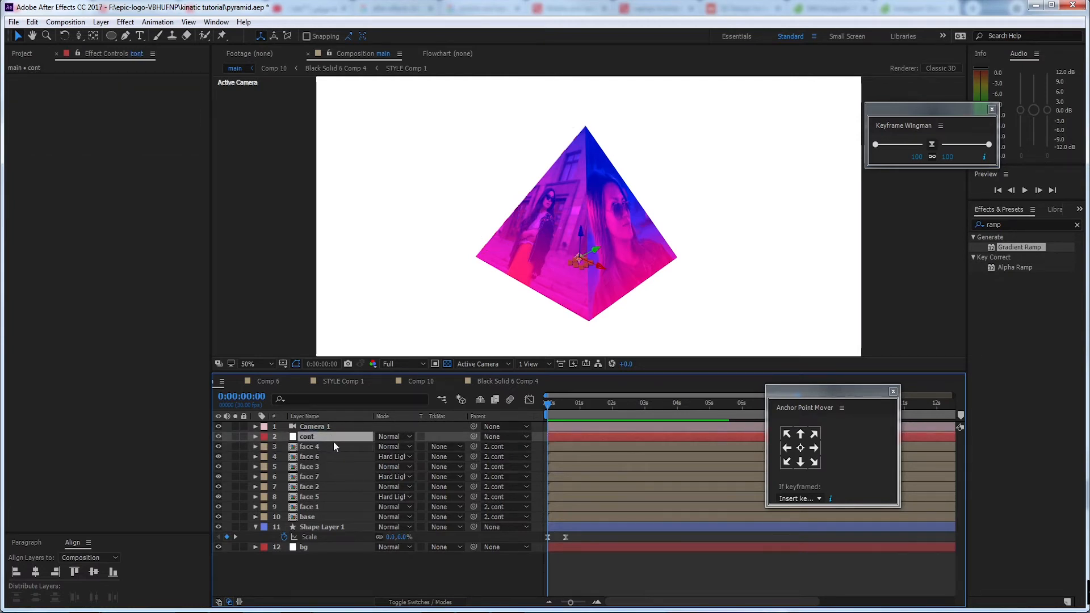
Animate the cont null's Scale from 0% at 0:00:00:00 to 100% at about half a second
key("s")
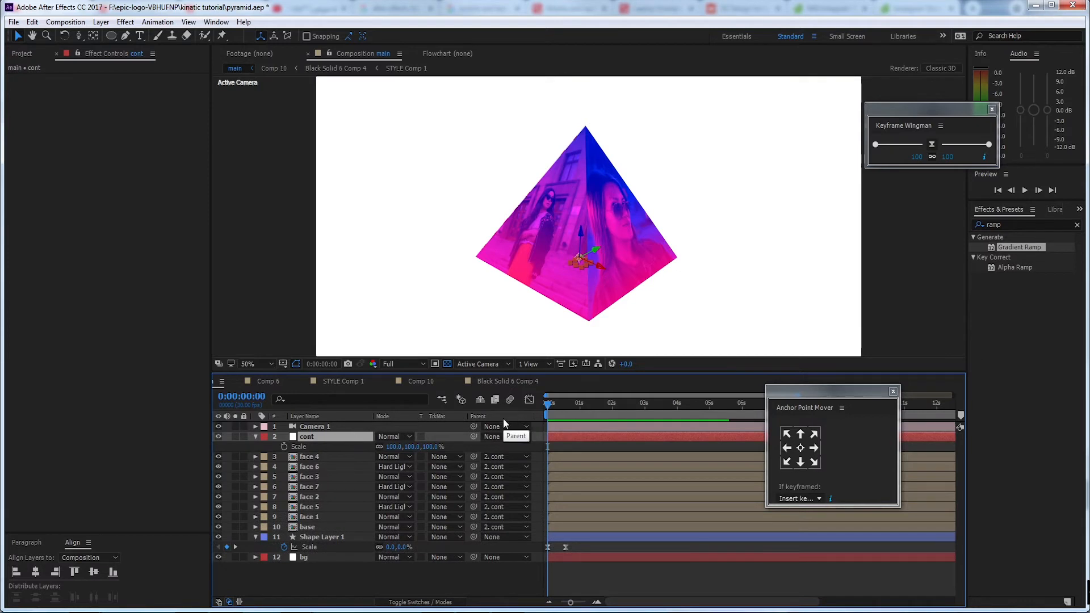
key("u")
key("s")
left_click(285, 446)
key("u")
key("u")
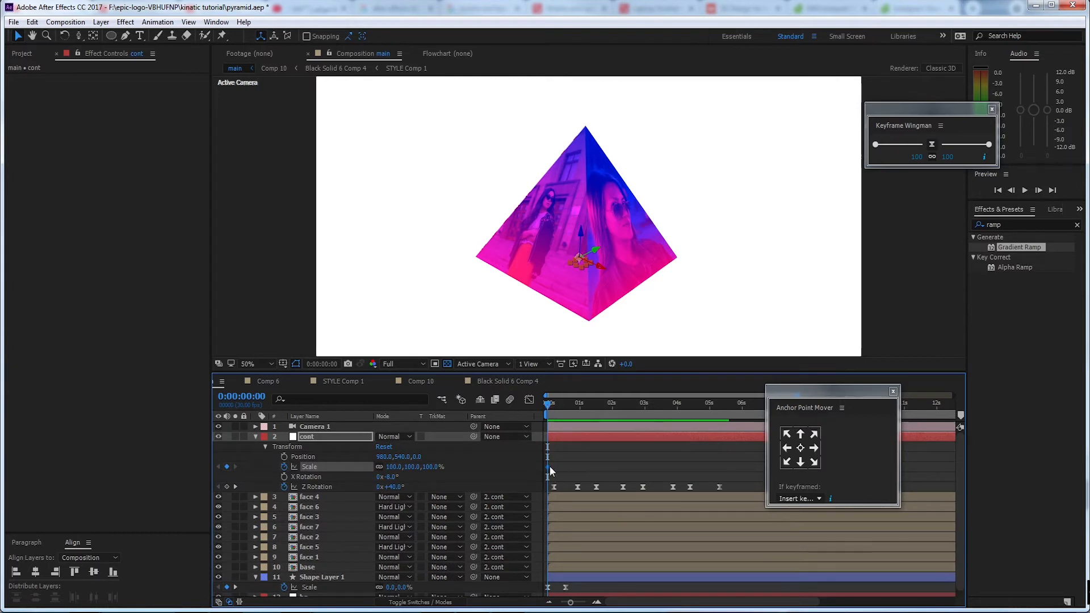
left_click_drag(549, 466, 562, 466)
left_click(394, 467)
type("0")
key("Return")
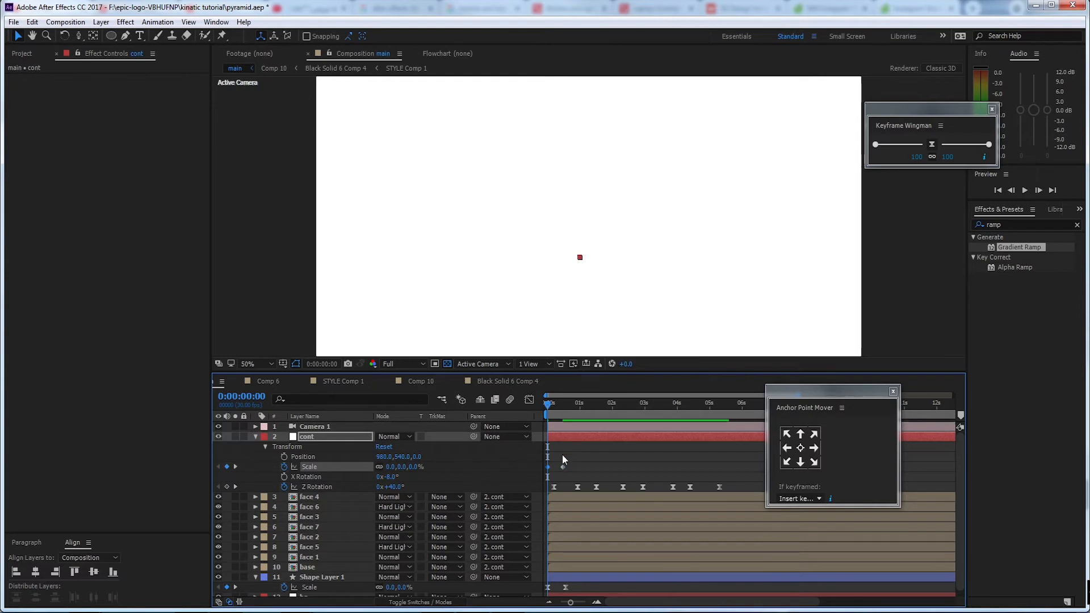
Ease both Scale keyframes of the cont null to 100, and preview the animation up to 0:00:01:03
key("space")
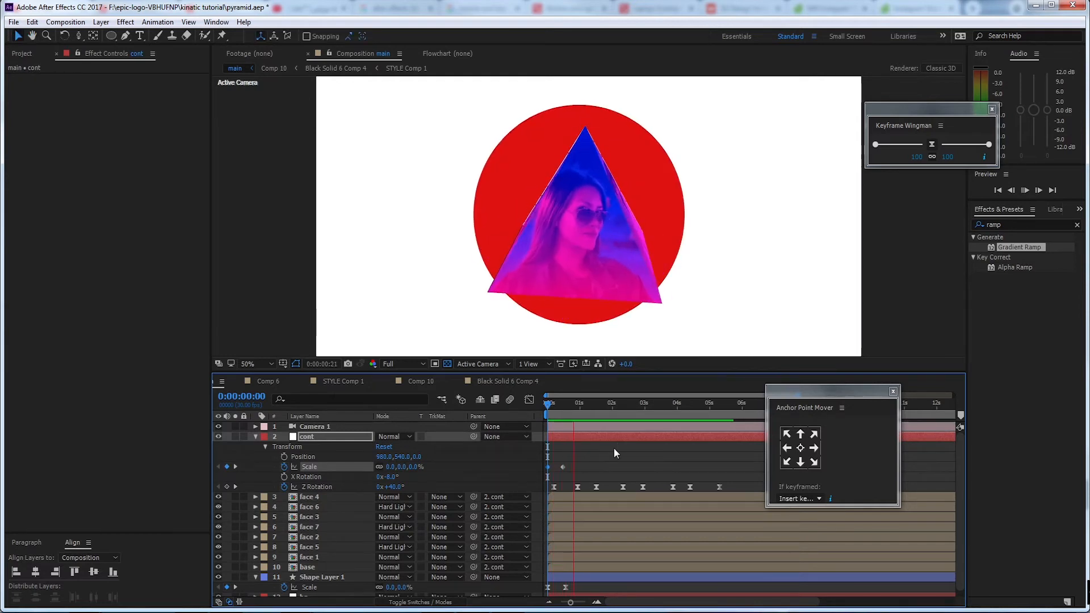
left_click_drag(571, 462, 538, 472)
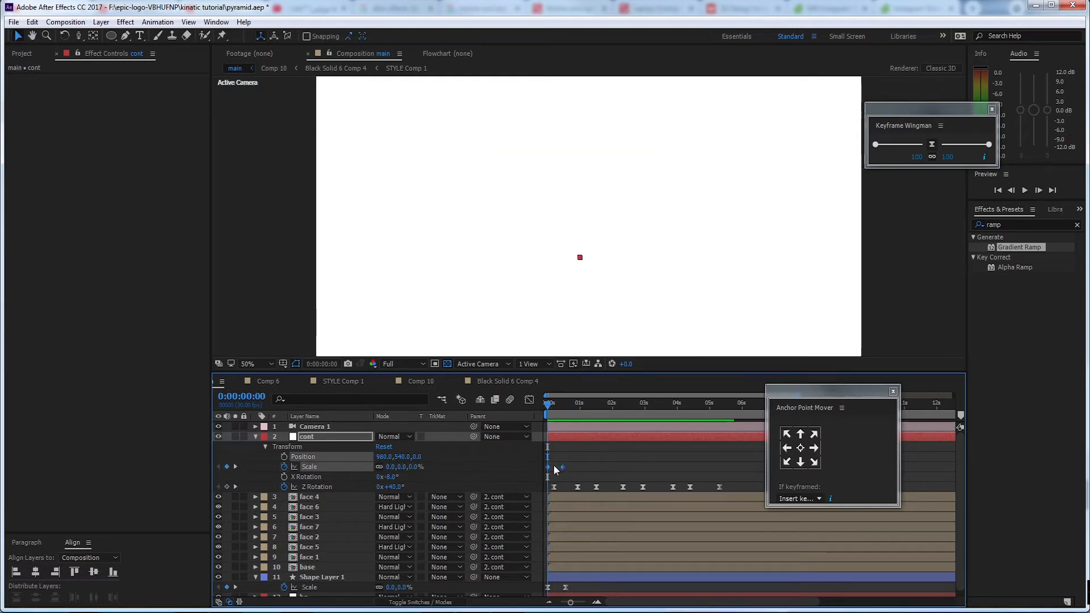
left_click(990, 145)
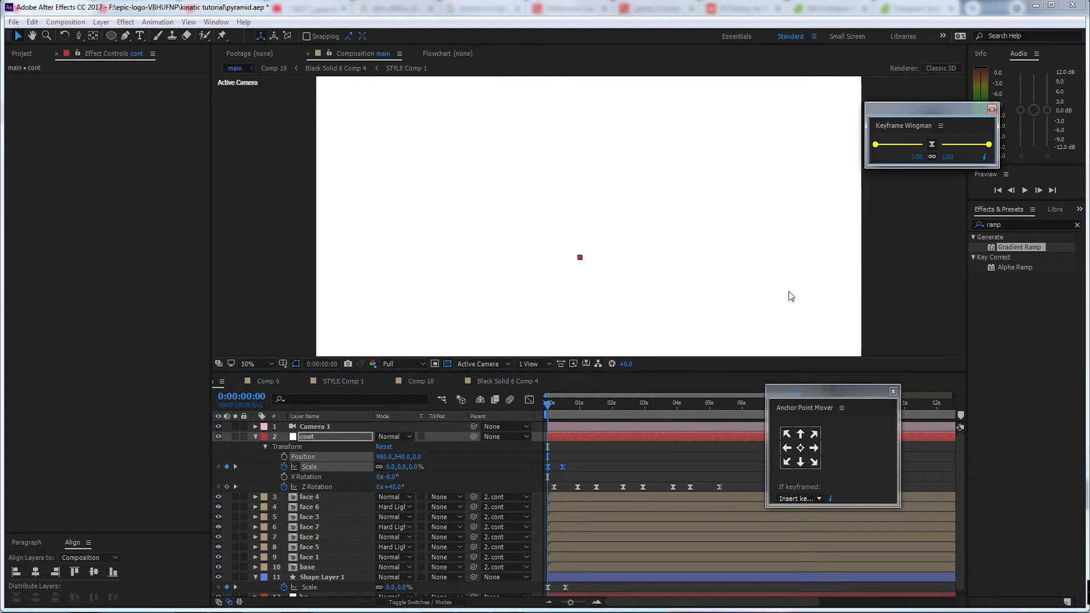
left_click(594, 456)
key("space")
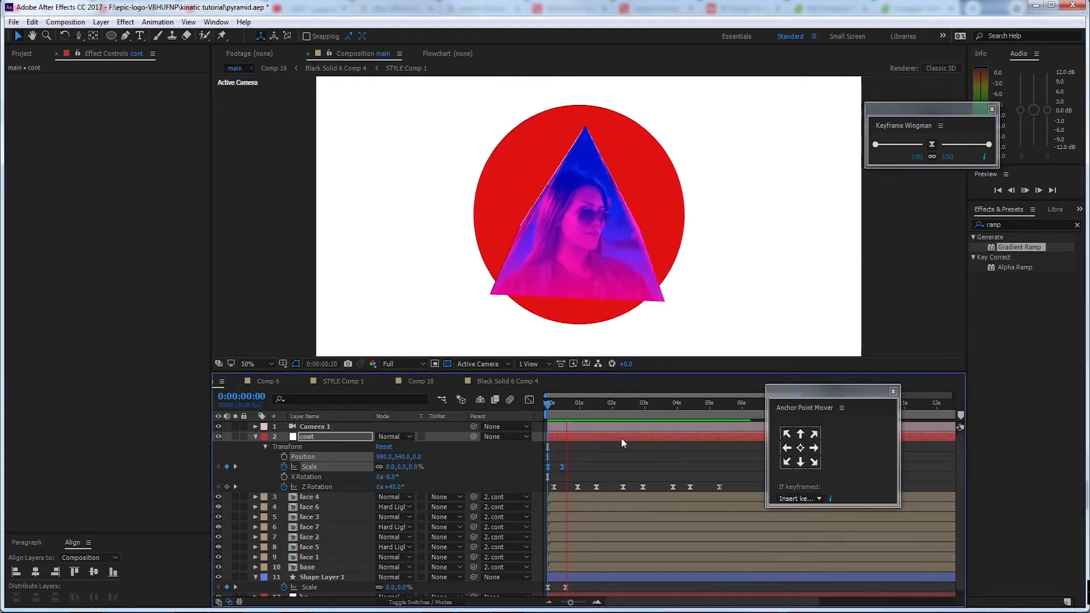
key("space")
Add a text layer reading PYRAMID beside the lower right edge of the red circle
left_click(141, 36)
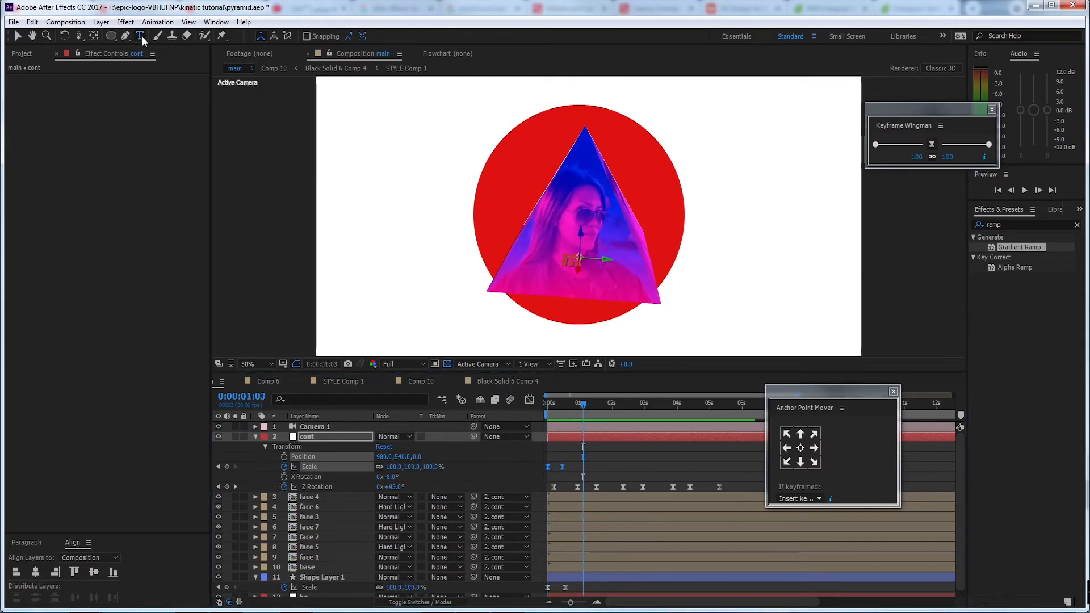
left_click(711, 197)
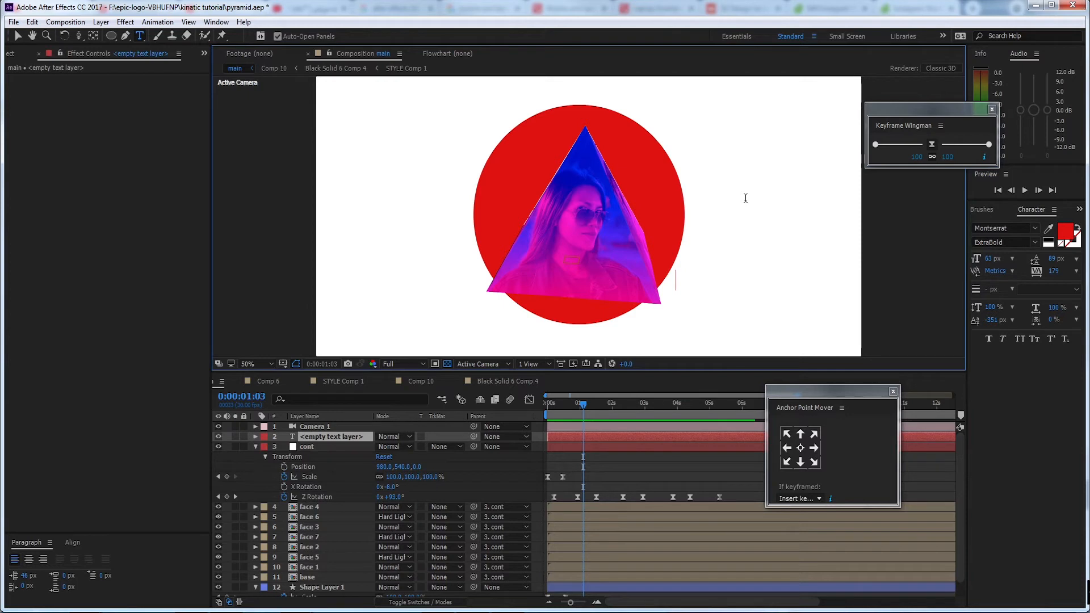
type("P")
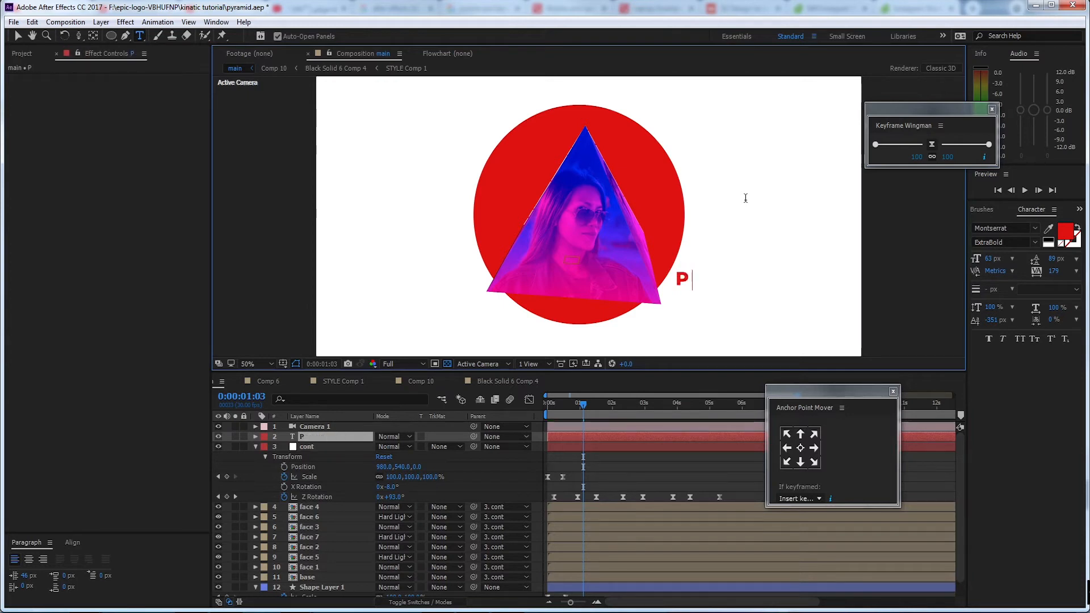
type("YRAMID")
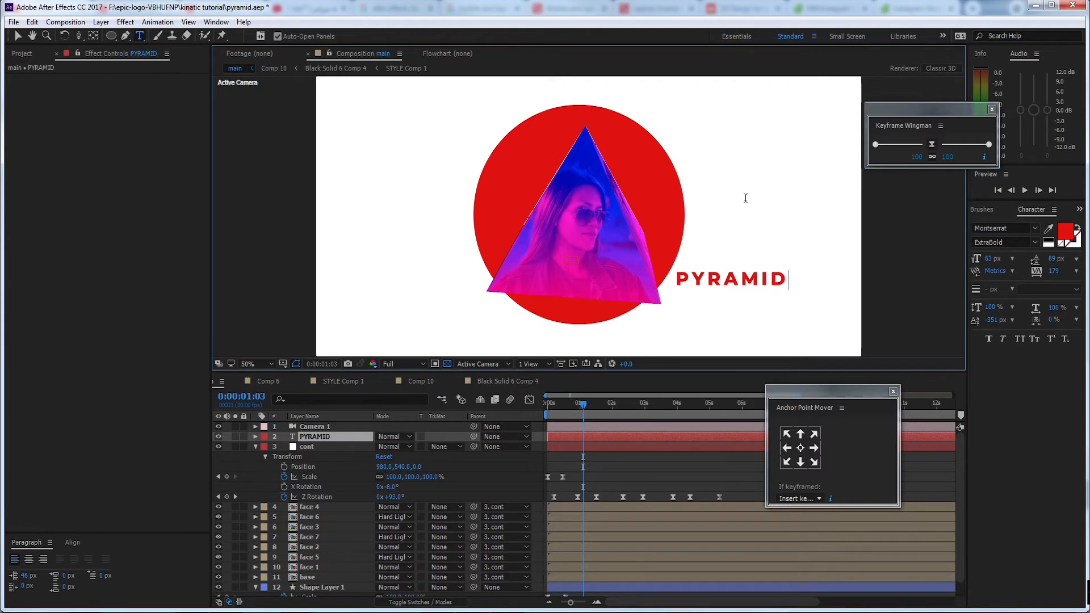
left_click(19, 37)
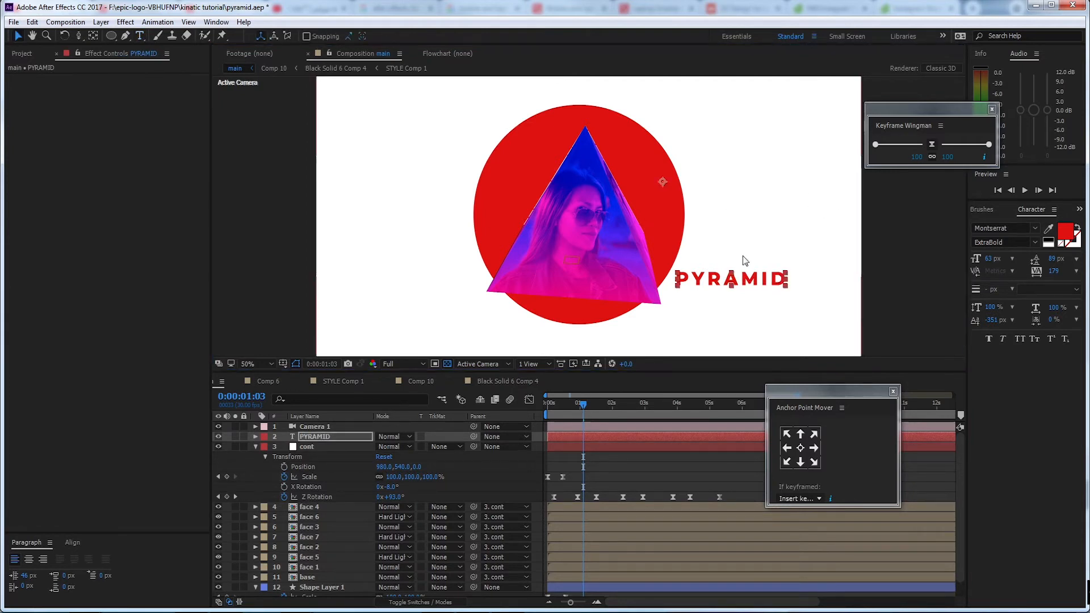
Change the fill color of the PYRAMID text to dark blue 283B57
left_click(1066, 234)
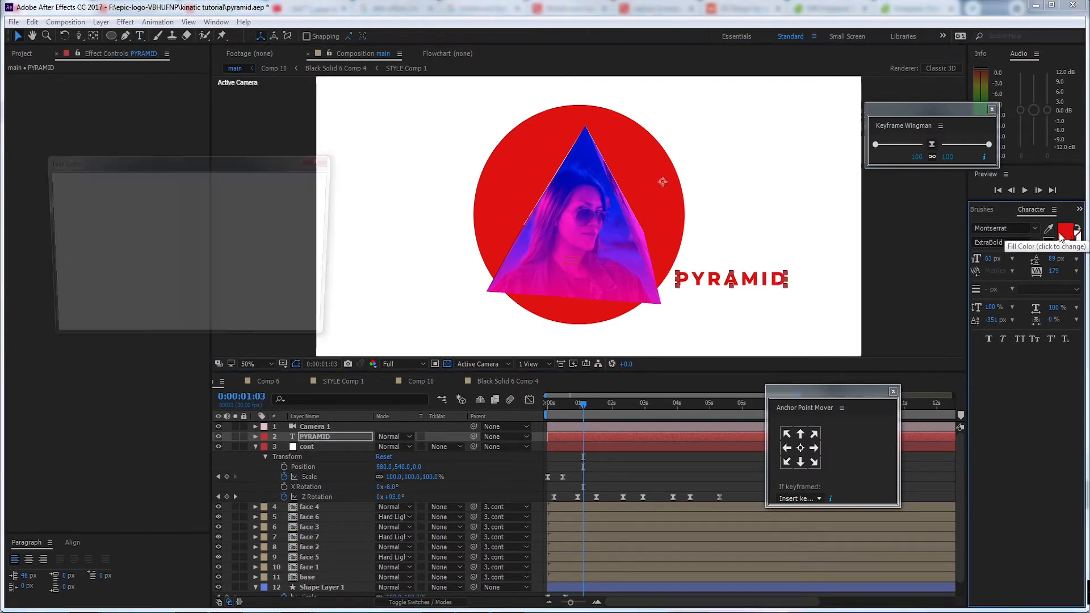
left_click_drag(190, 158, 230, 166)
left_click(250, 249)
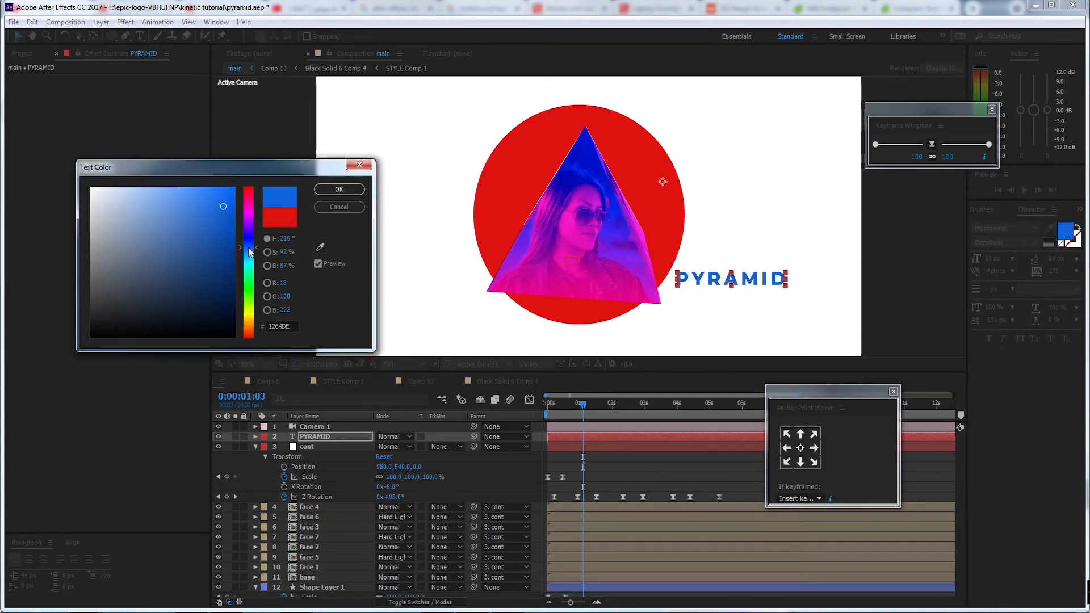
left_click(169, 286)
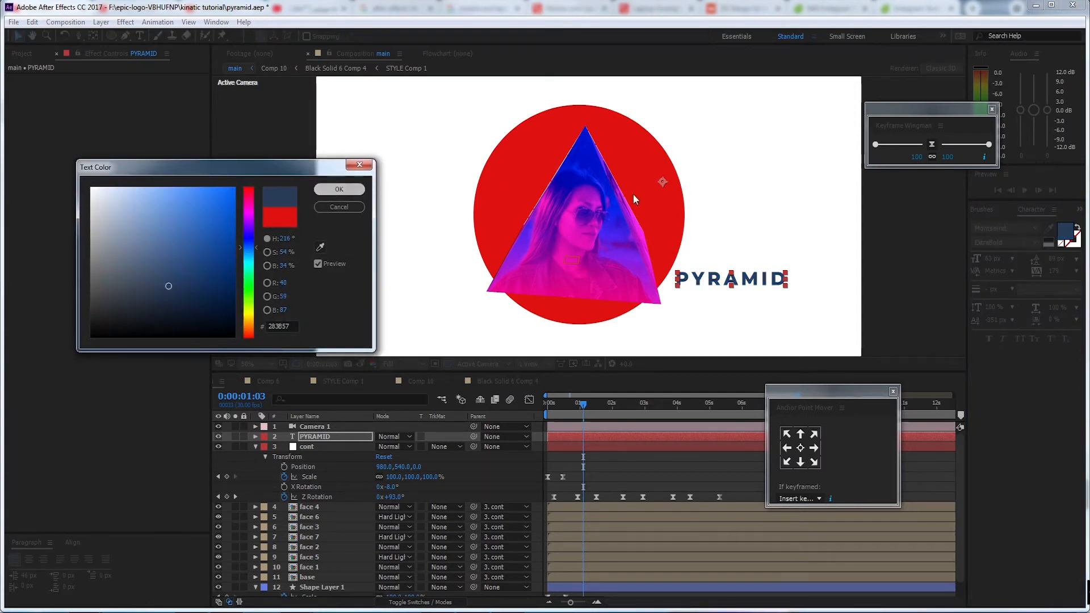
left_click(339, 189)
Set the tracking of the PYRAMID text to 0
left_click(355, 437)
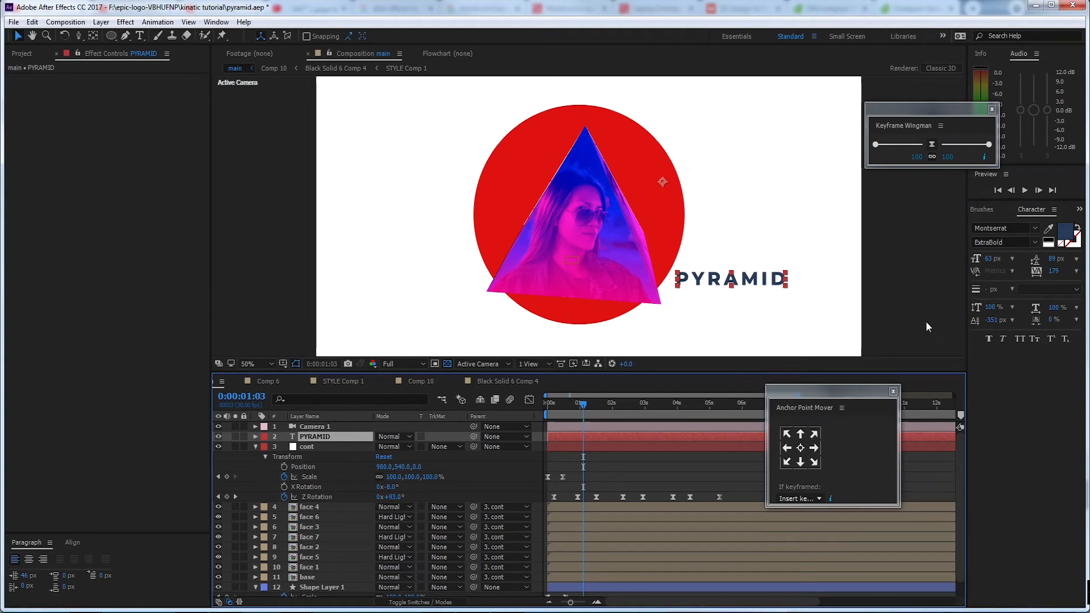
left_click(1054, 272)
type("0")
key("Return")
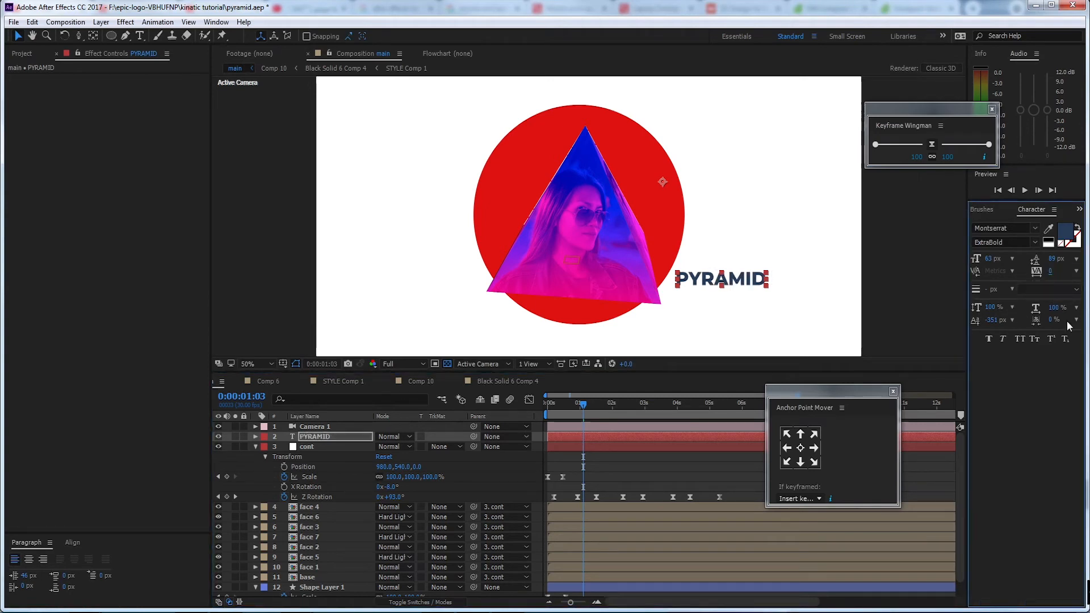
Enlarge the PYRAMID text to 134 px and move it up so it overlaps the red circle's right edge
left_click(336, 437)
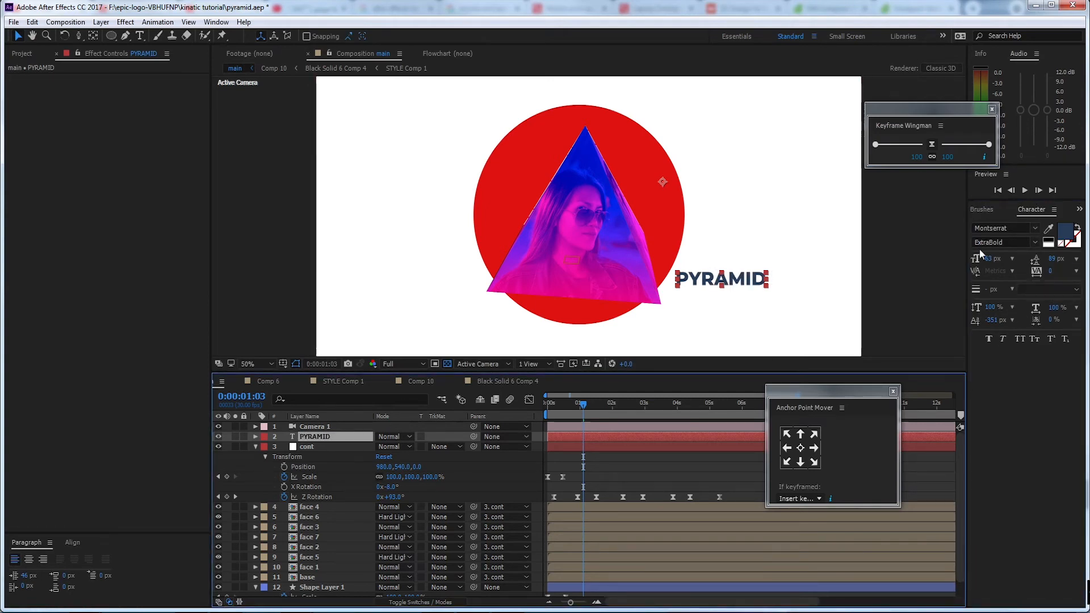
left_click_drag(991, 259, 1030, 259)
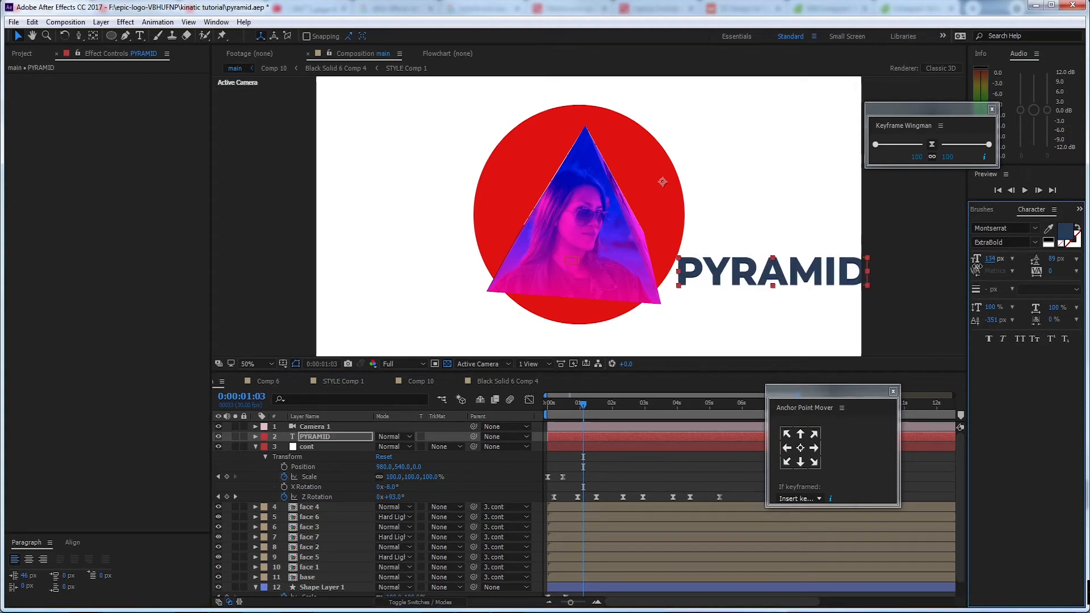
left_click_drag(786, 287, 749, 214)
Duplicate the PYRAMID text layer and place the copy directly beneath the original in the composition
left_click(335, 437)
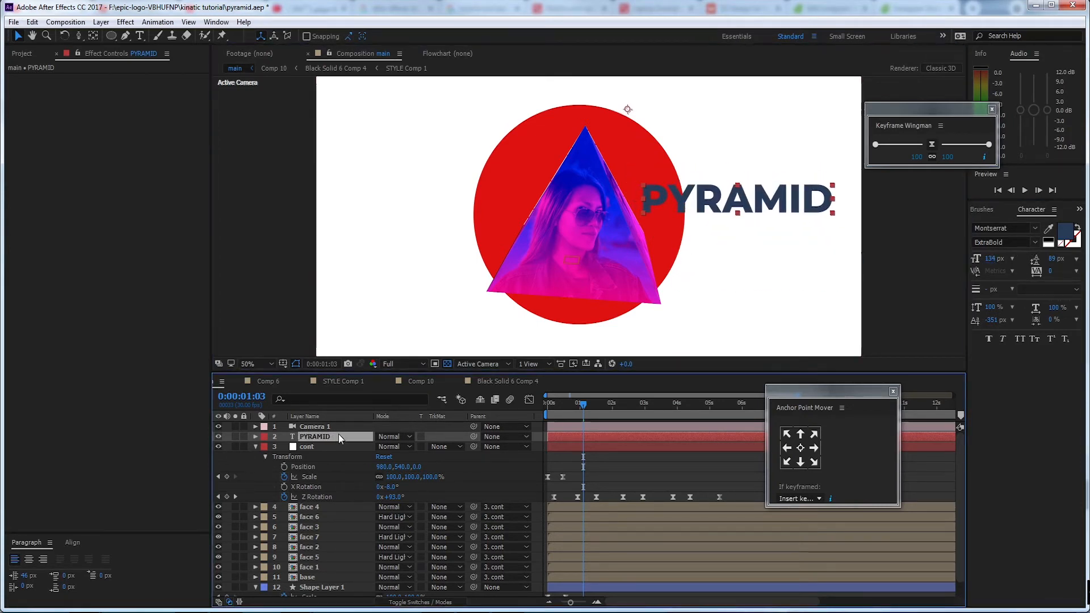
key("ctrl+d")
left_click_drag(715, 209, 712, 237)
Move both PYRAMID text layers in the layer stack to between base and Shape Layer 1
left_click(340, 437)
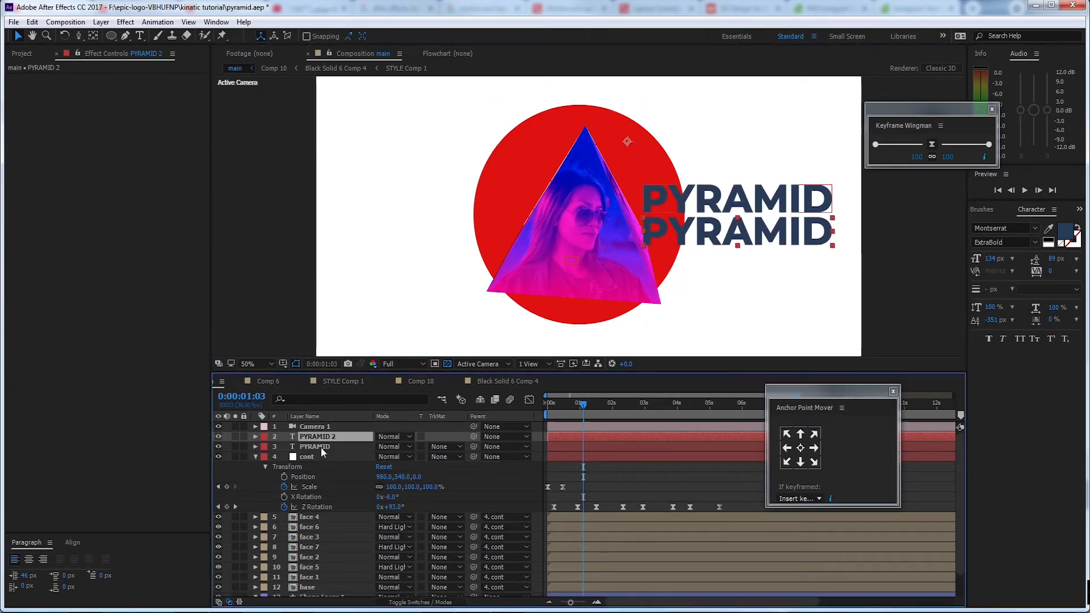
left_click(321, 447, "shift")
left_click_drag(322, 448, 342, 565)
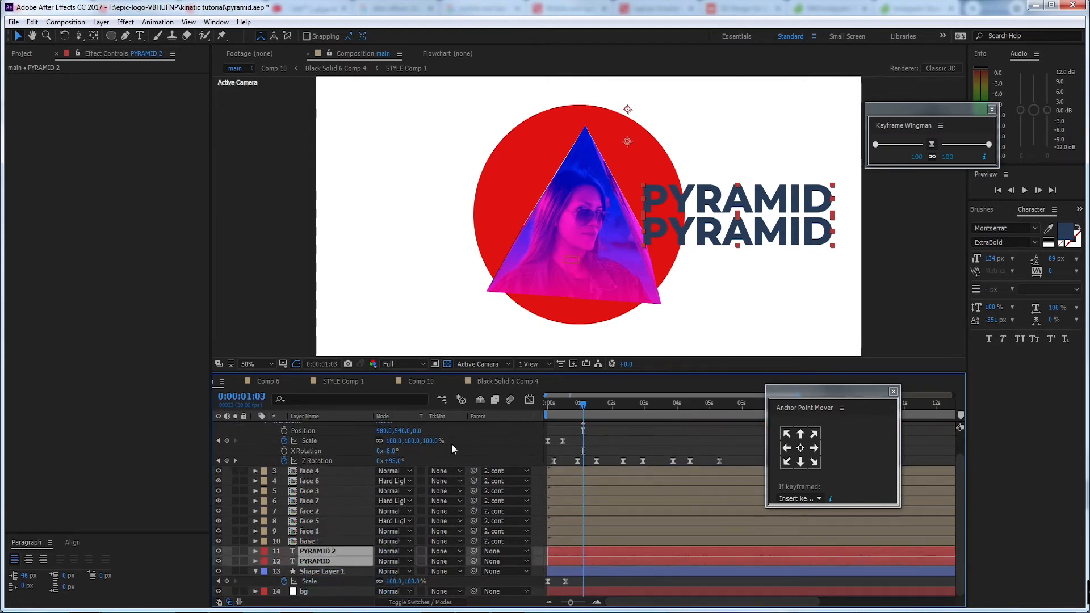
Replace the text of the PYRAMID 2 layer with TURORIAL
left_click(340, 561)
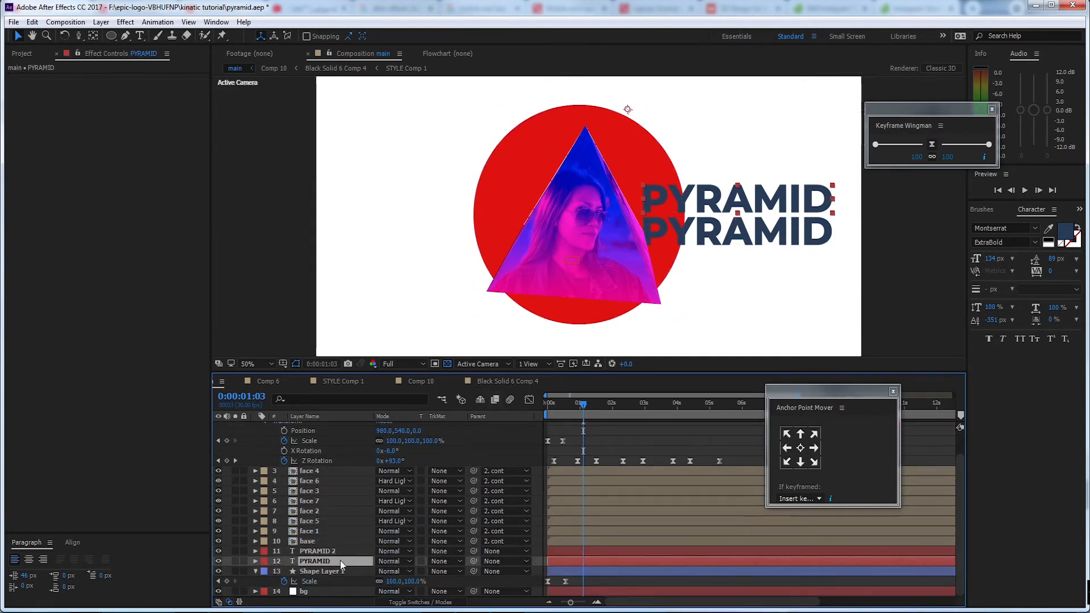
double_click(337, 550)
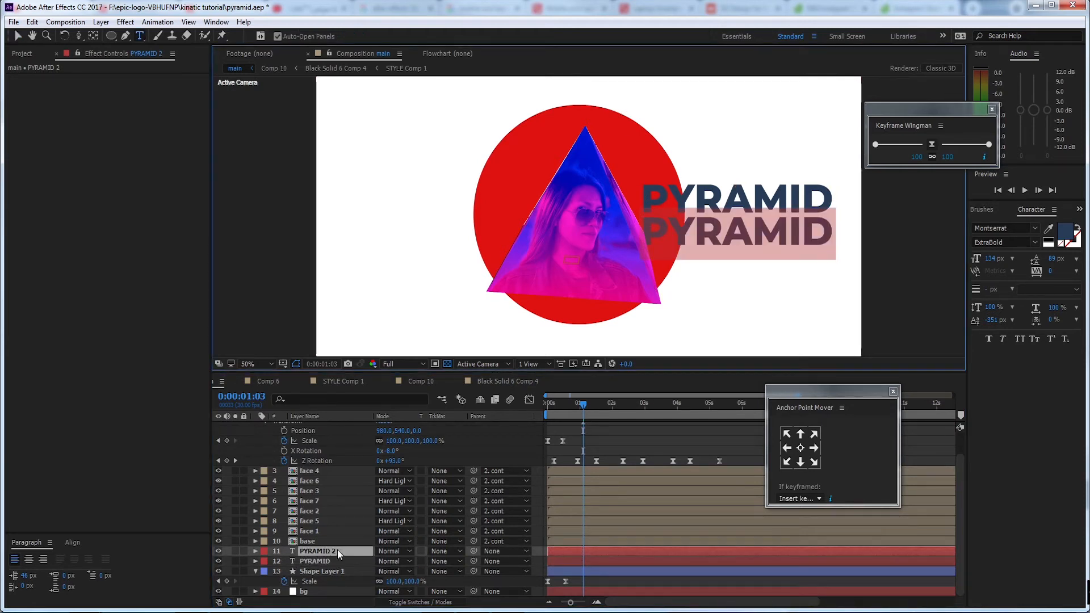
type("TURO")
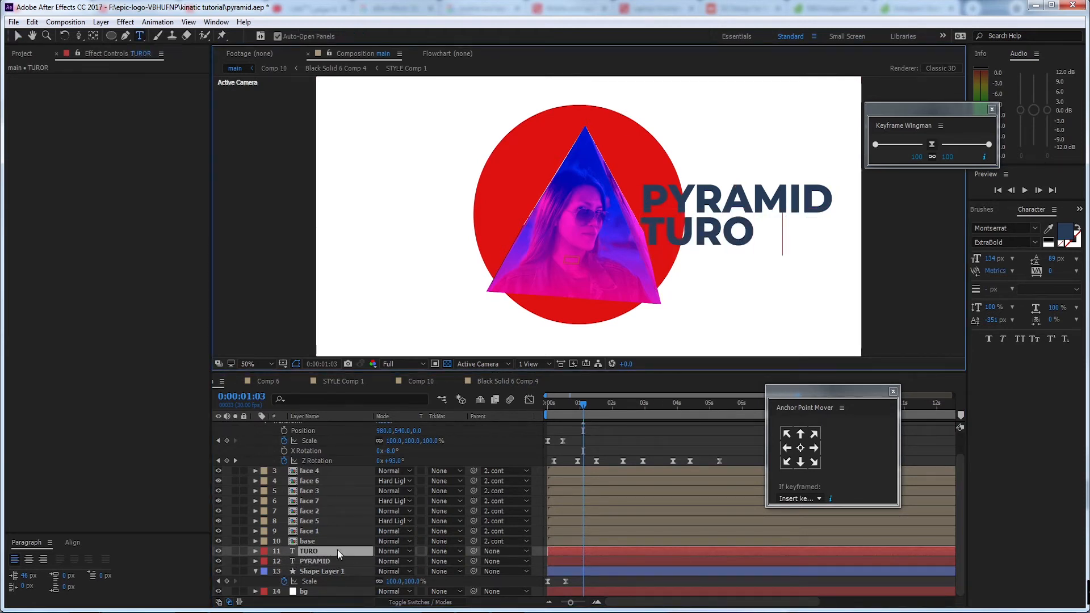
type("RIAL")
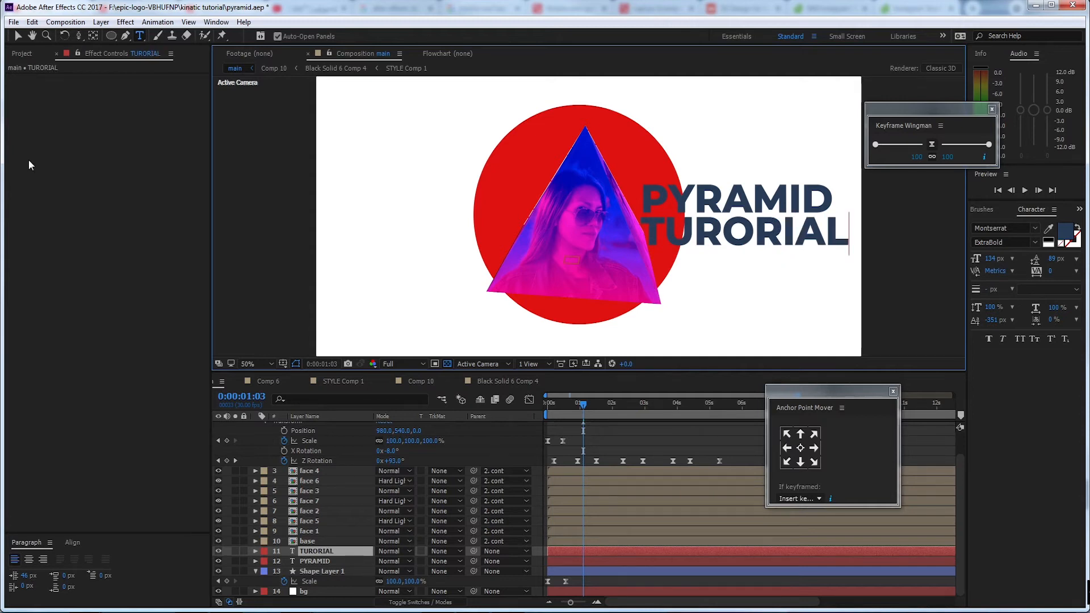
left_click(16, 36)
Reduce the TURORIAL text to 96 px and move it up close beneath PYRAMID, lining up their left edges
left_click(349, 551)
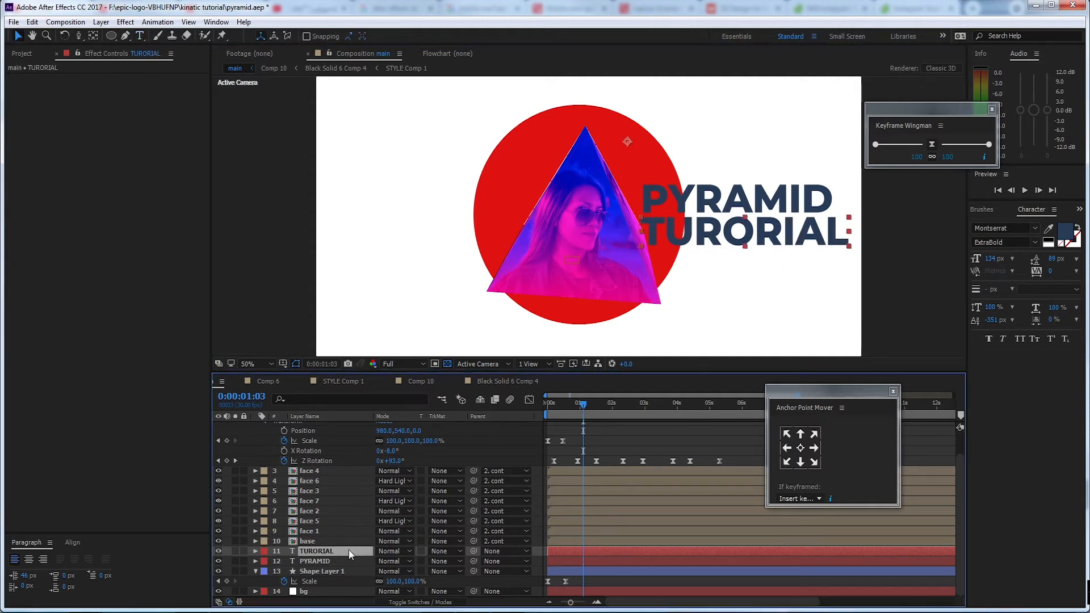
mouse_move(991, 259)
left_mouse_down()
mouse_move(959, 261)
mouse_move(973, 262)
left_mouse_up()
left_click(694, 235)
left_click_drag(694, 234, 693, 233)
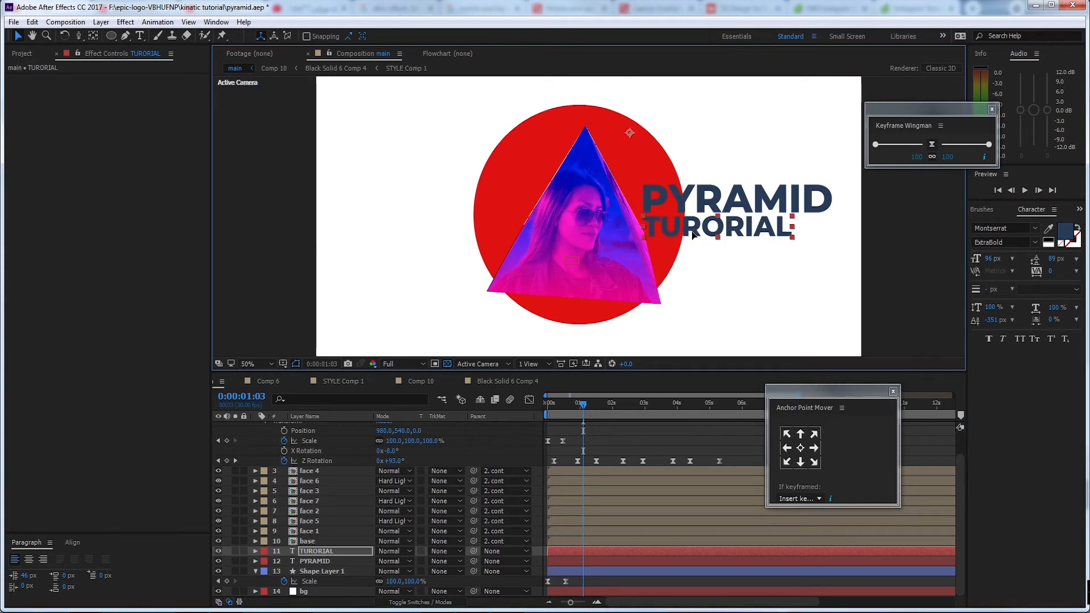
Move the PYRAMID text layer above the TURORIAL layer in the layer stack
left_click(816, 199)
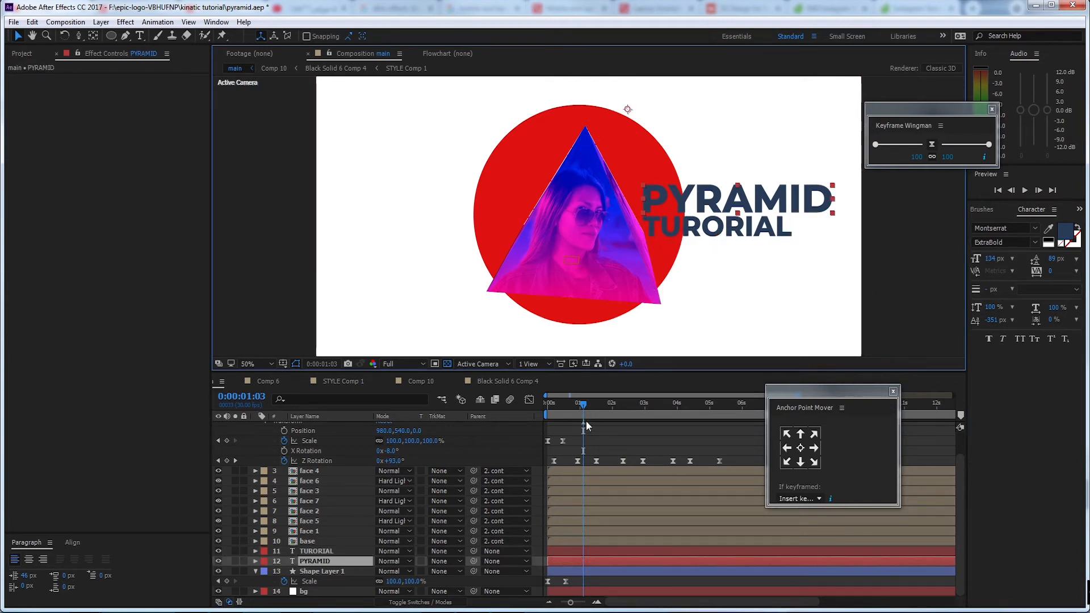
left_click(778, 233, "shift")
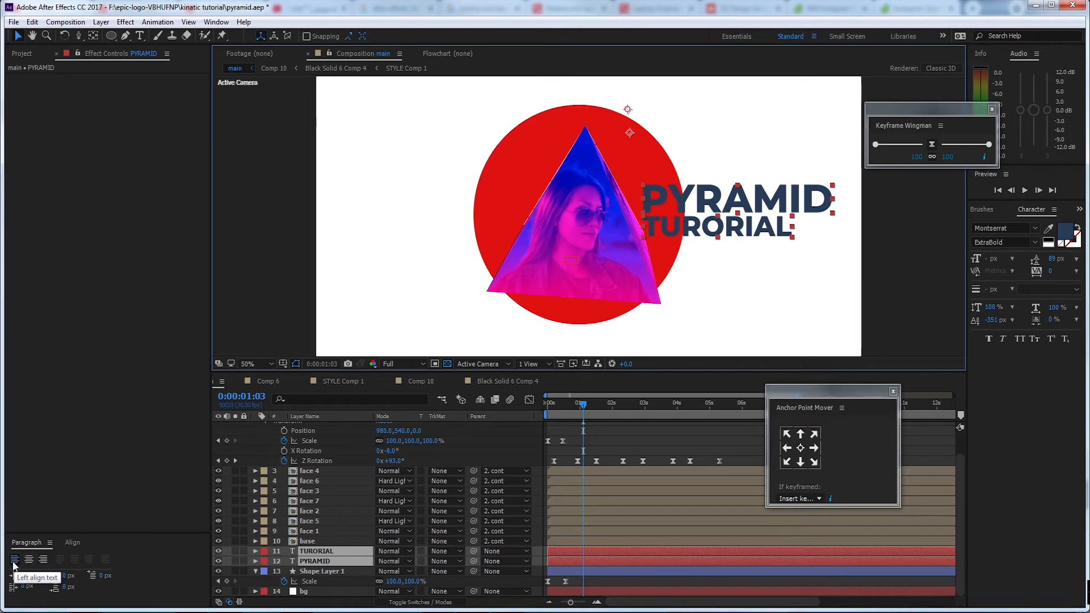
left_click(310, 571)
left_click(310, 552)
left_click_drag(311, 562, 258, 549)
Add a Tracking text animator to the PYRAMID layer
left_click(255, 551)
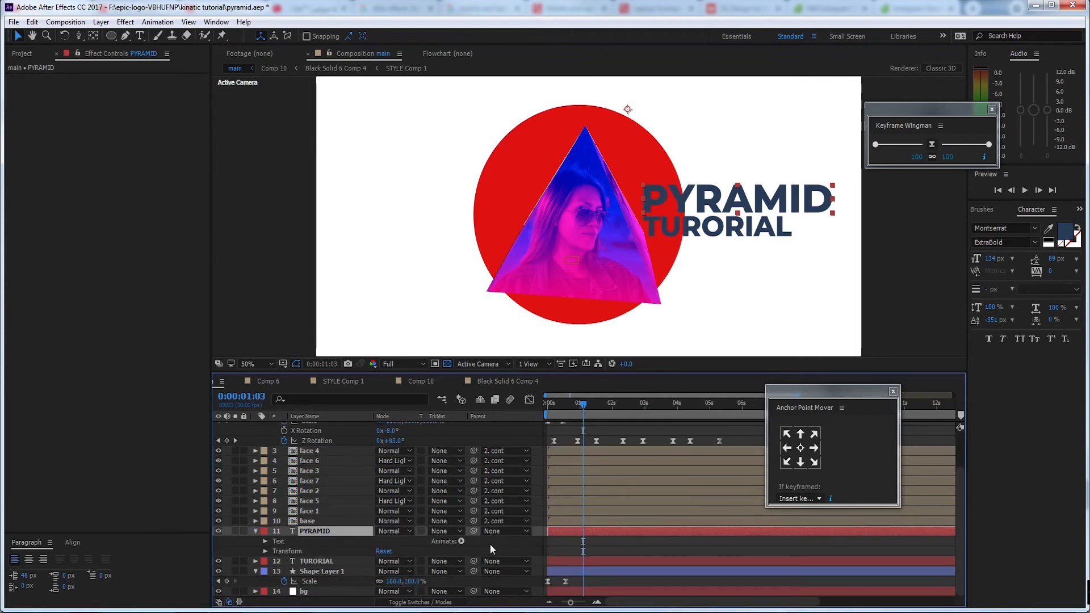
left_click(461, 541)
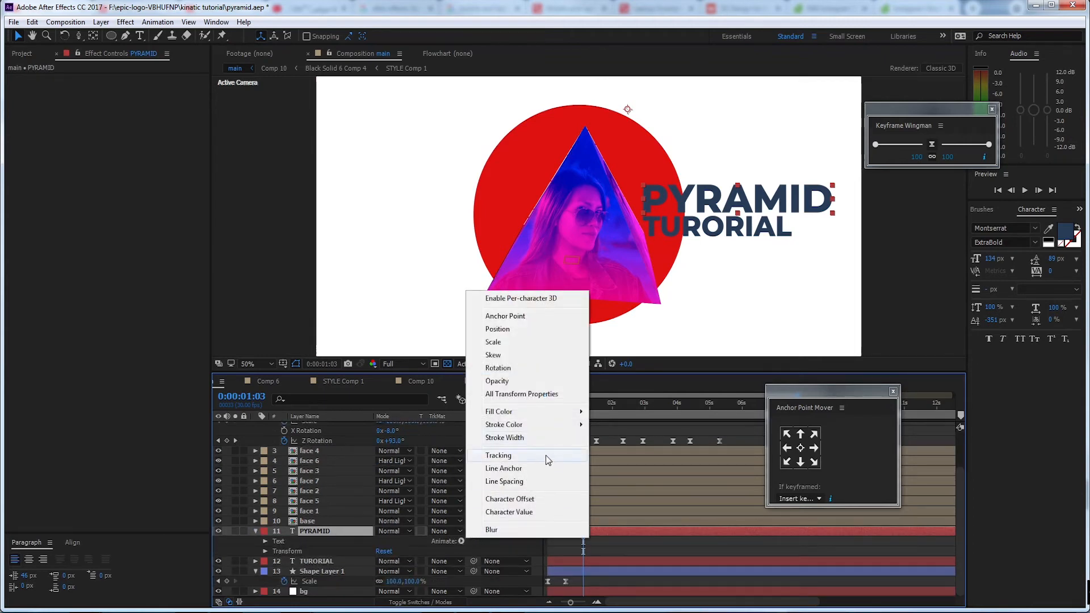
left_click(492, 455)
scroll(382, 564, "down", 3)
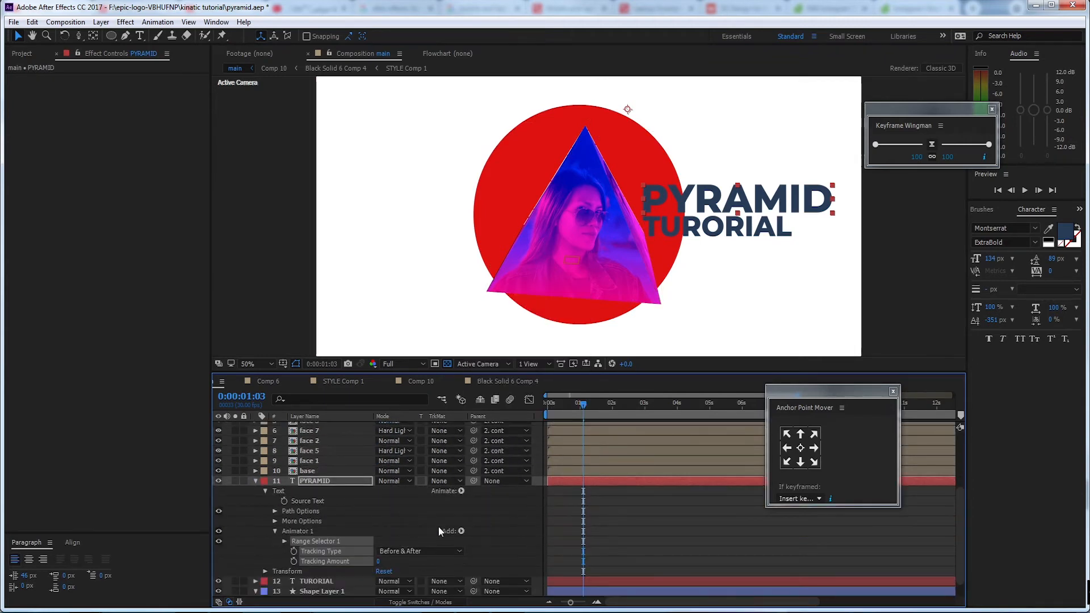
Keyframe PYRAMID's Tracking Amount at 0 on 0:00:01:03 and at 121 on 0:00:00:12
left_click(294, 561)
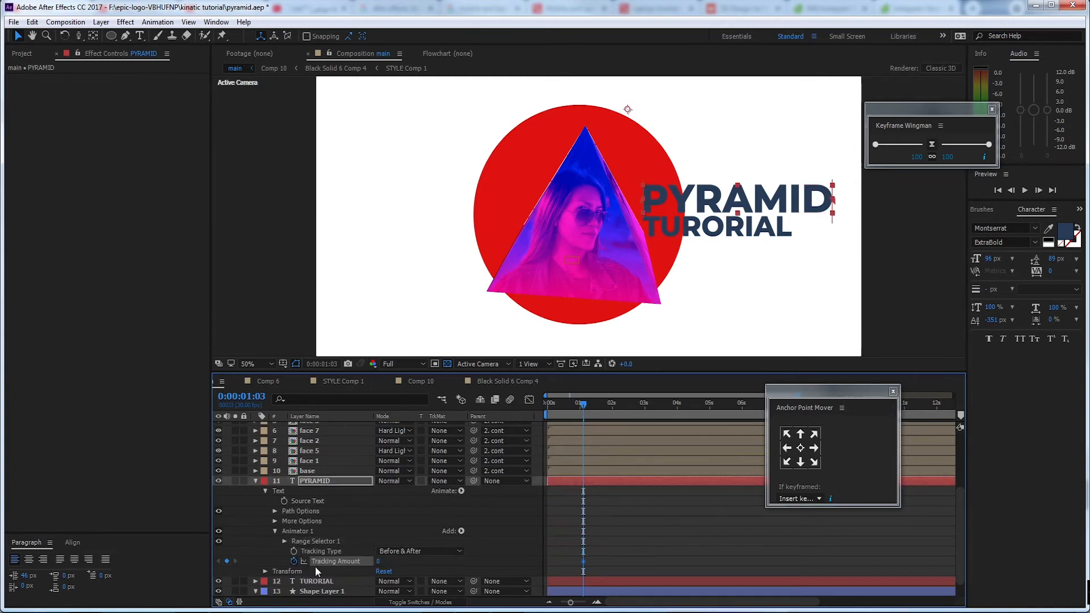
left_click_drag(582, 405, 560, 410)
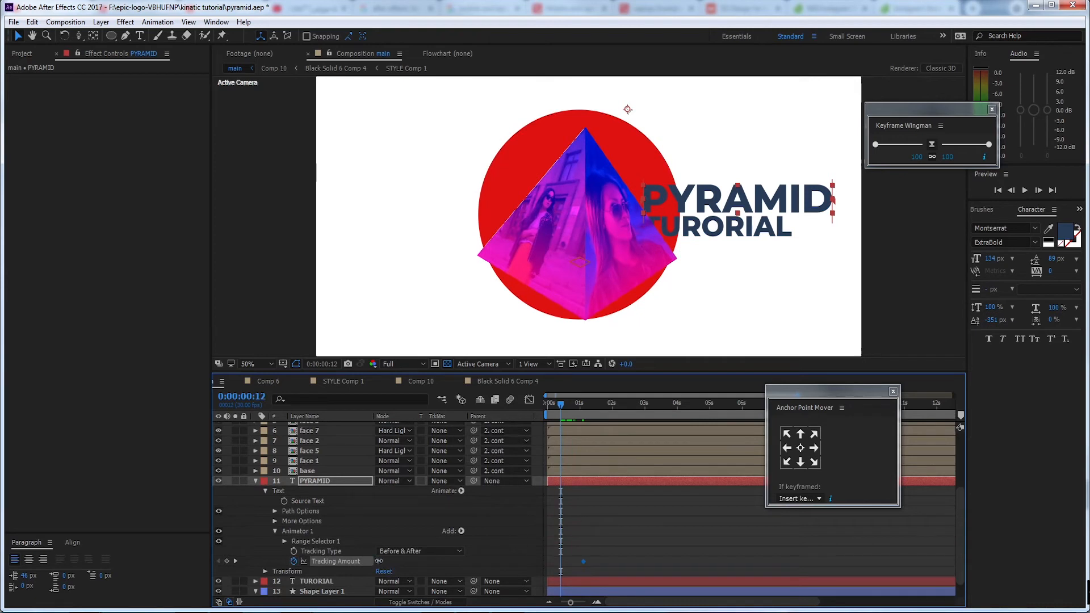
left_click_drag(379, 561, 446, 556)
Ease both Tracking Amount keyframes of PYRAMID with Keyframe Wingman at 100 influence and preview the motion
scroll(666, 531, "down", 2)
left_click_drag(598, 537, 557, 543)
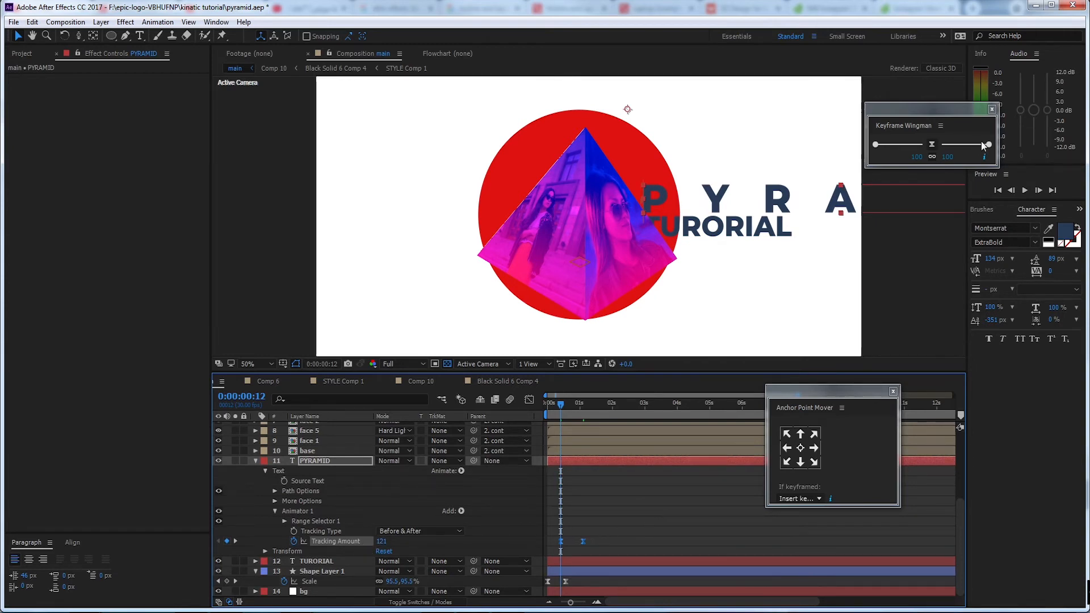
mouse_move(986, 145)
left_mouse_down()
mouse_move(971, 145)
mouse_move(990, 145)
left_mouse_up()
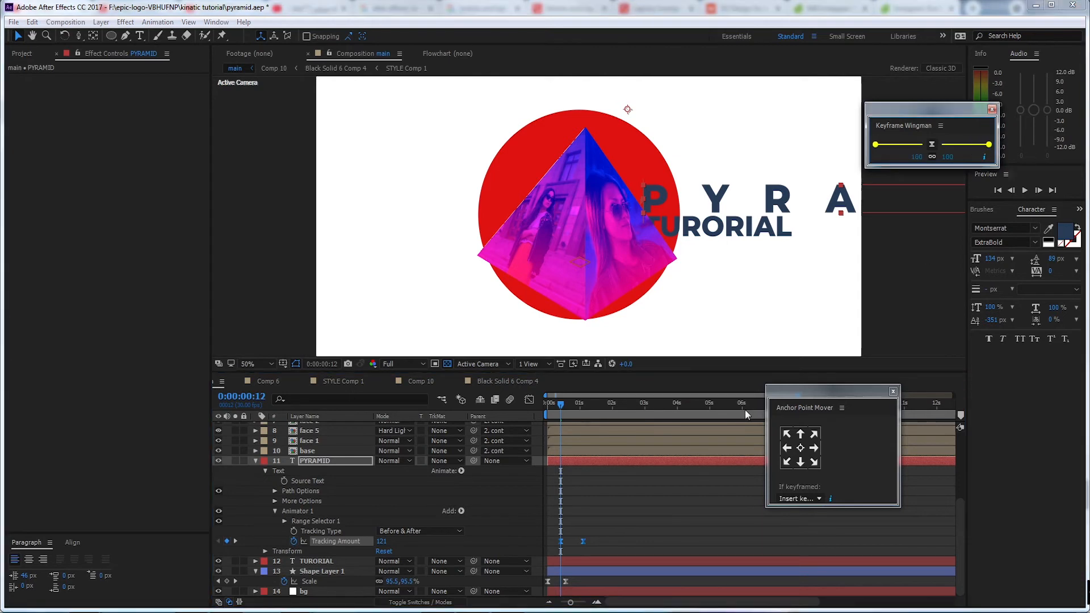
left_click(530, 400)
left_click(530, 400)
key("space")
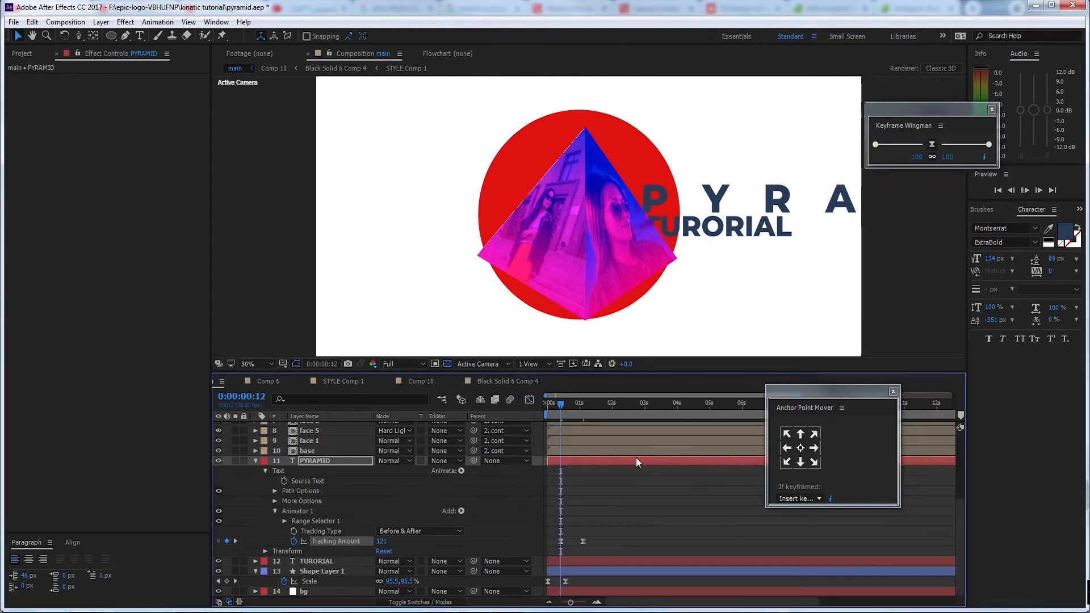
Trim the start of the PYRAMID layer to about 0:00:00:20 and preview the text reveal
left_click(564, 409)
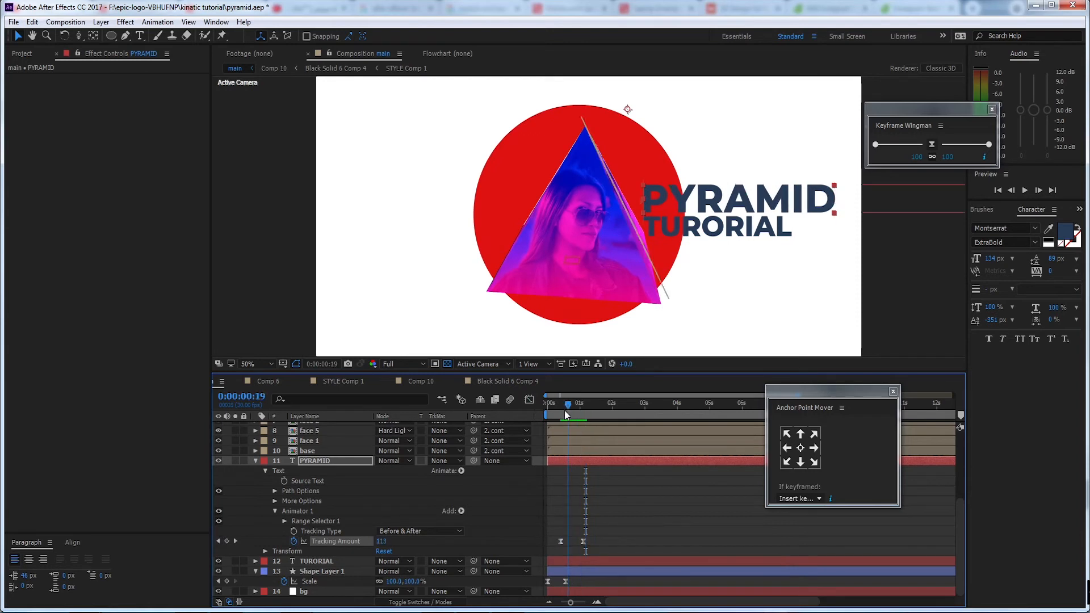
left_click(548, 461)
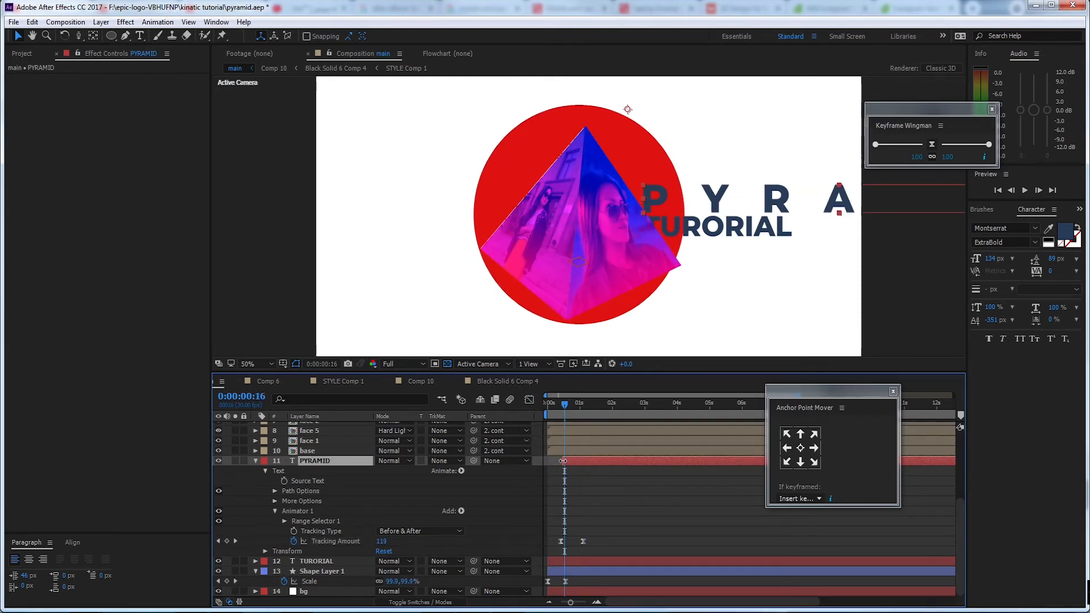
left_click_drag(559, 410, 538, 410)
key("space")
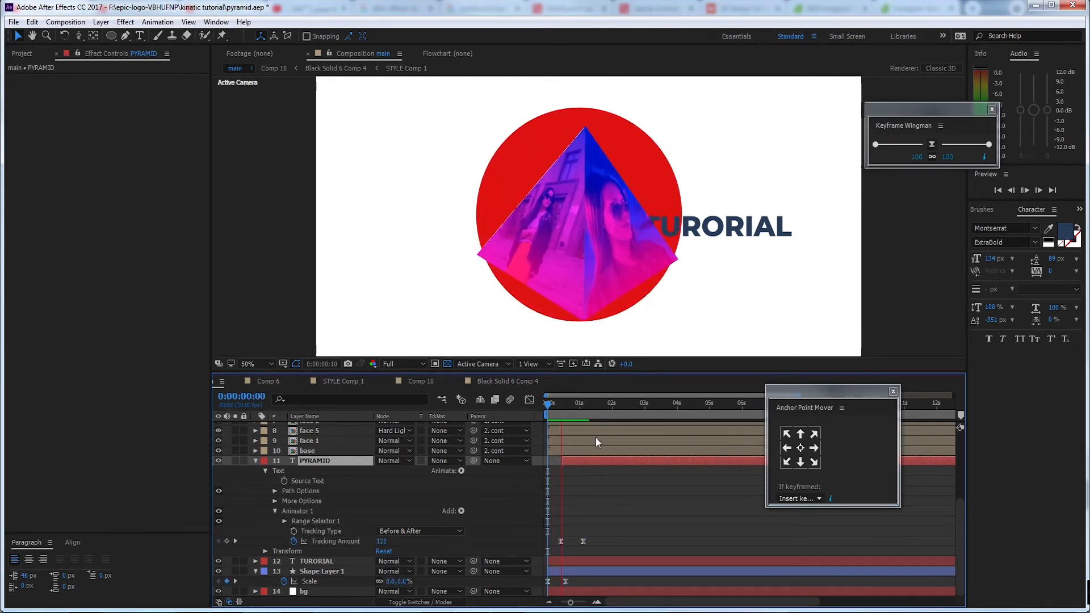
key("space")
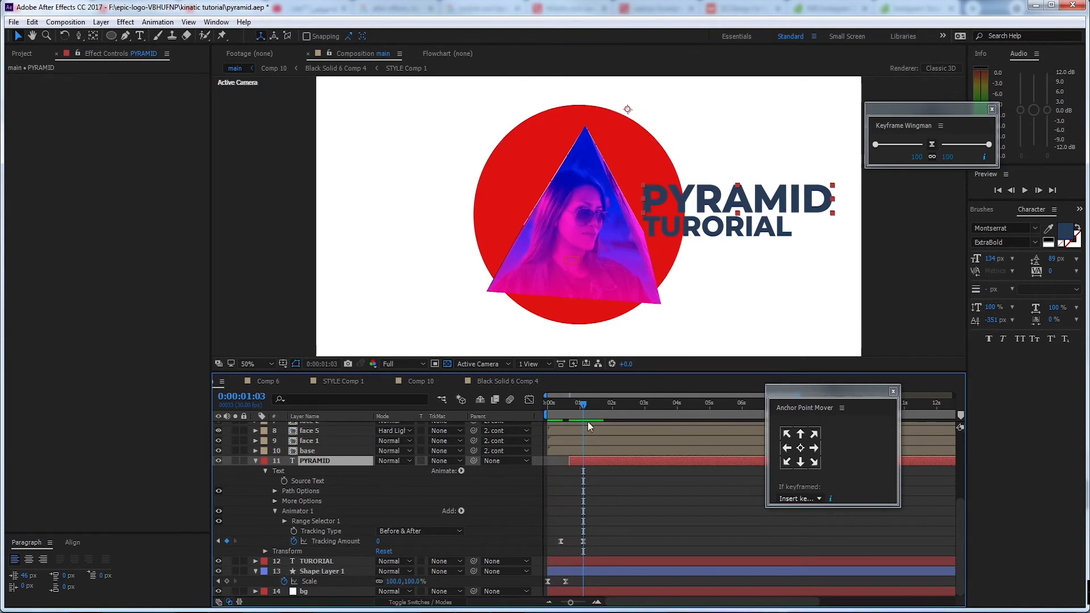
left_click(558, 409)
key("space")
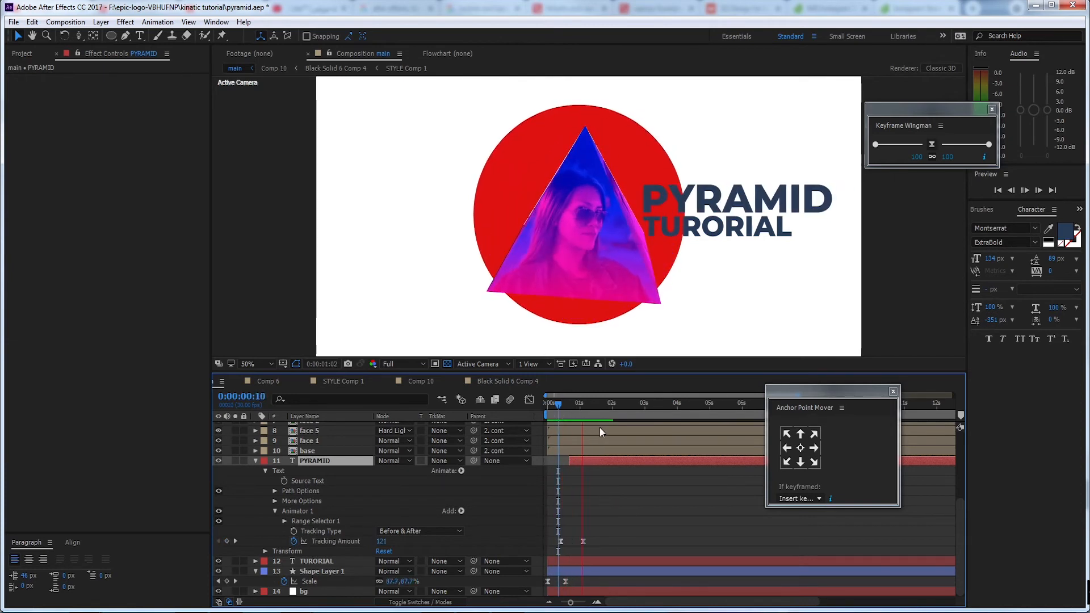
left_click(553, 410)
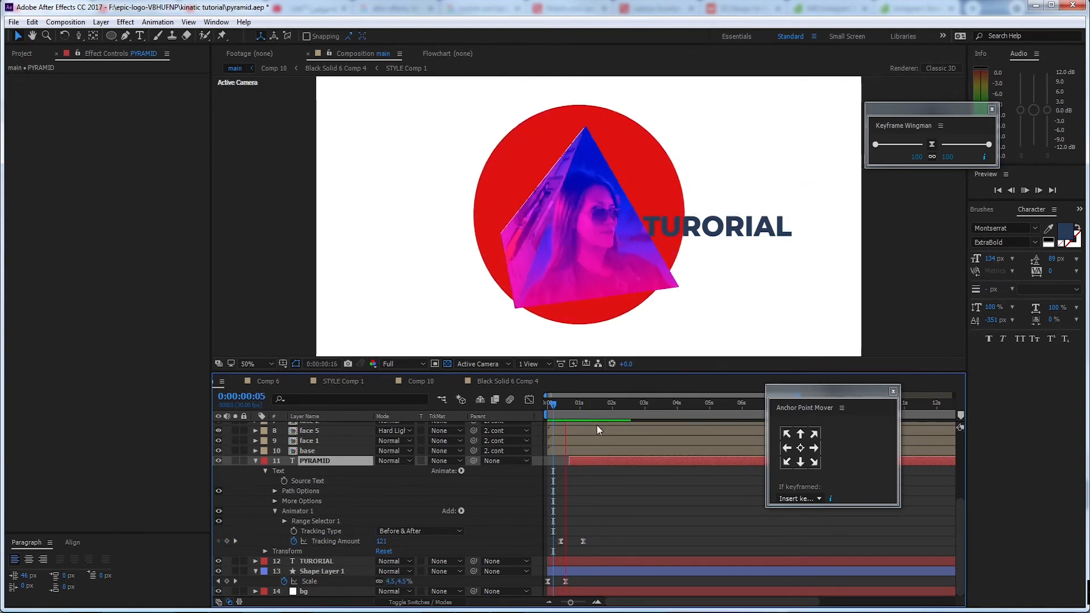
key("space")
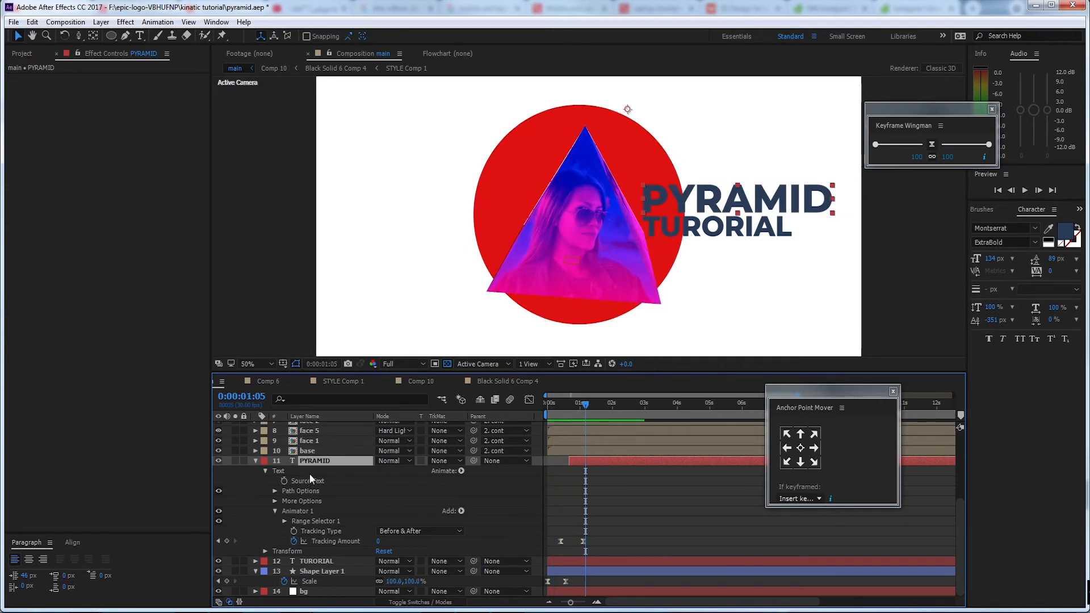
Copy PYRAMID's Animator 1 onto the TURORIAL layer at 0:00:01:05 and show its tracking keyframes
left_click(309, 511)
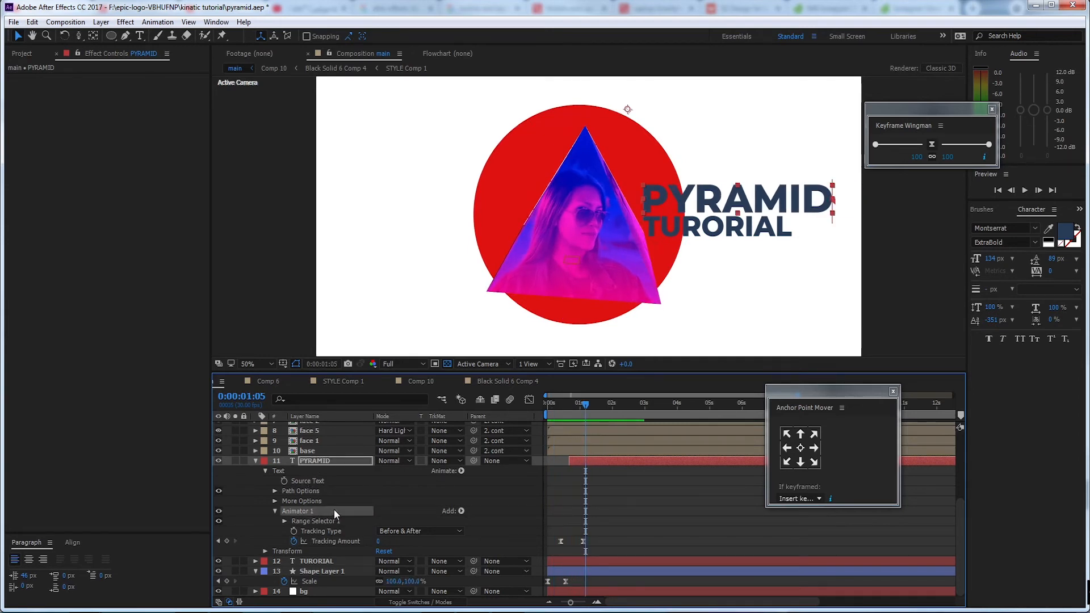
left_click(328, 561)
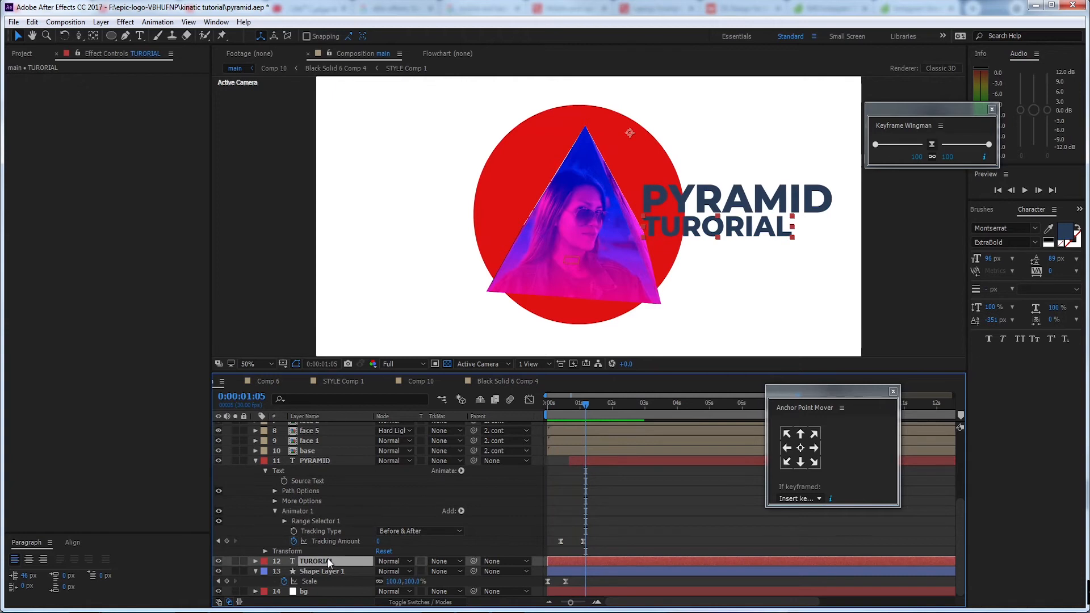
key("ctrl+v")
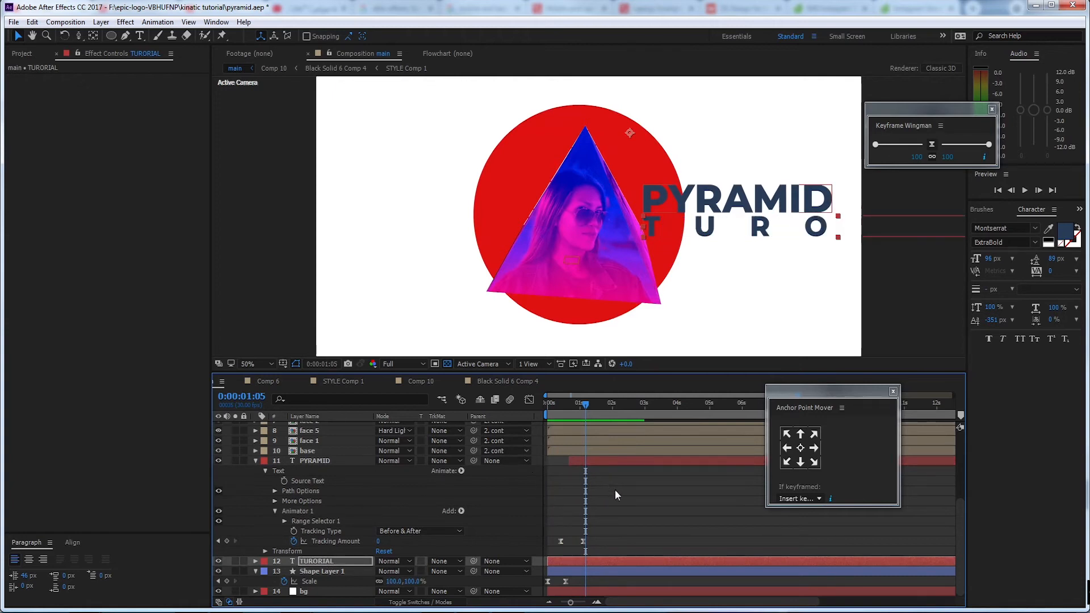
left_click(358, 561)
key("u")
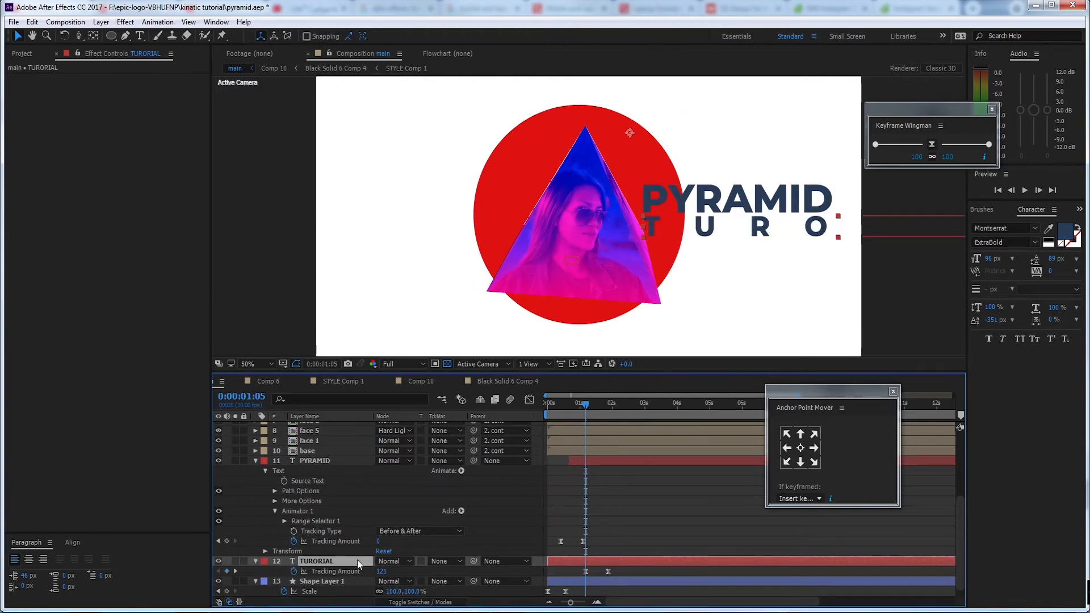
scroll(586, 551, "down", 1)
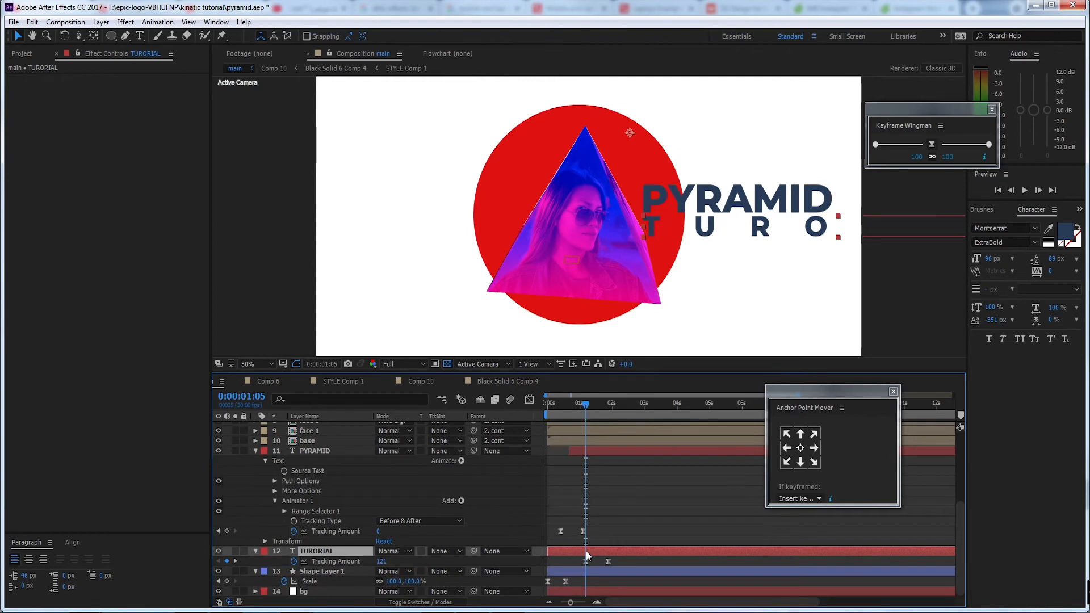
Trim the start of the TURORIAL layer to just after its first tracking keyframe and preview the result
left_click(567, 409)
left_click_drag(548, 551, 586, 552)
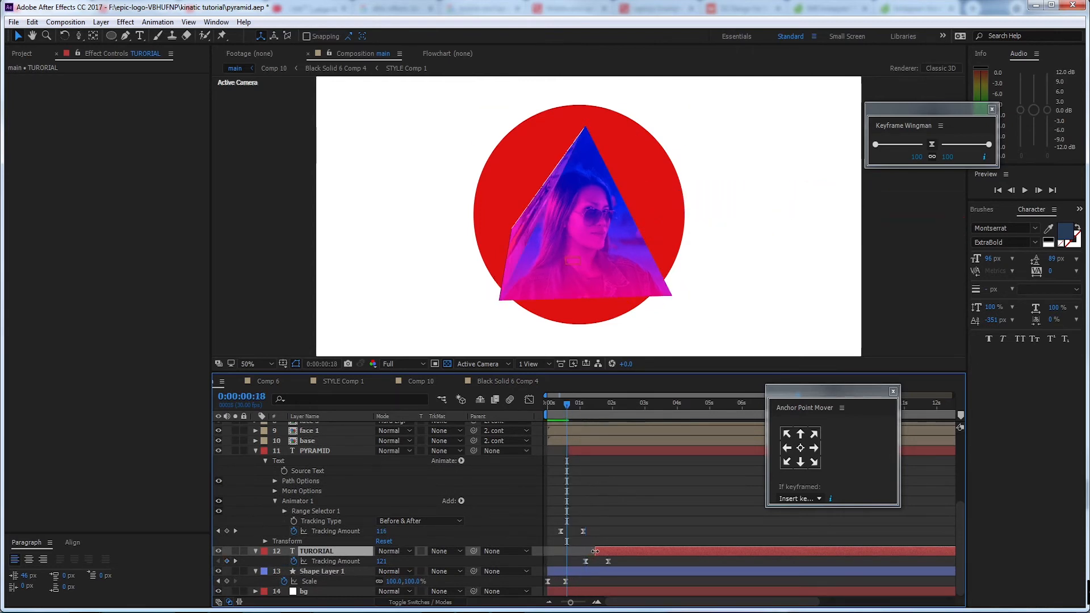
left_click_drag(564, 408, 562, 407)
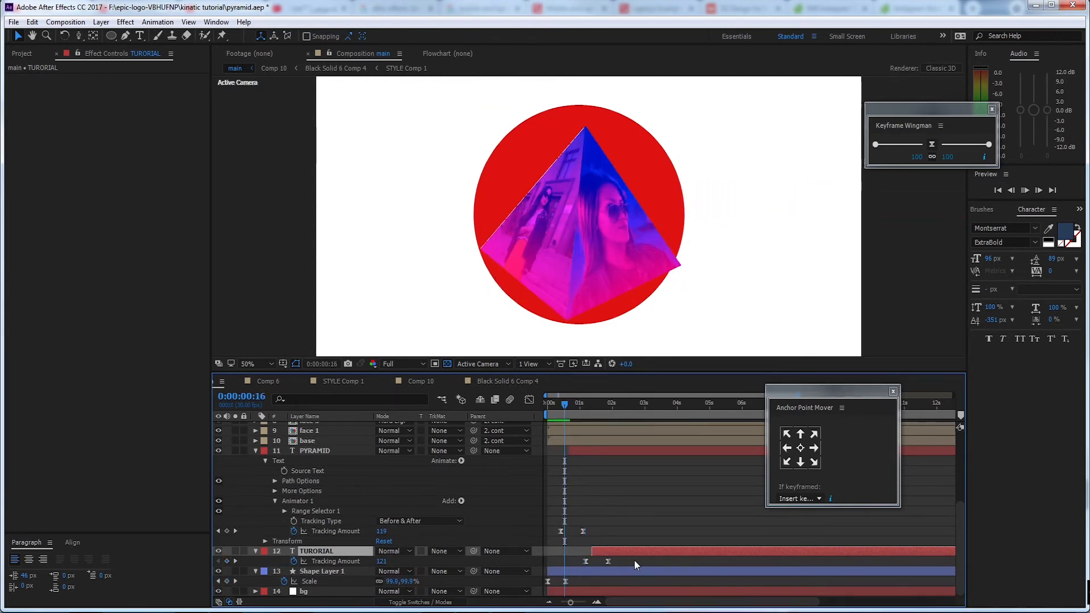
key("space")
key("space")
Shift the TURORIAL layer about 13 frames earlier, together with its keyframes, and preview both title reveals
left_click_drag(620, 553, 608, 553)
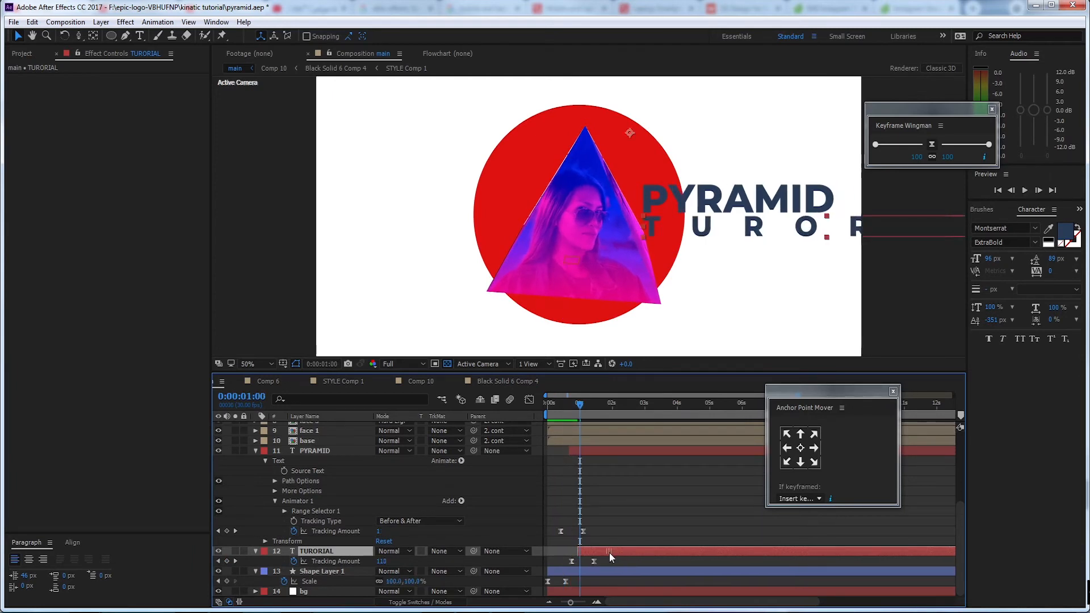
left_click_drag(580, 403, 544, 404)
key("space")
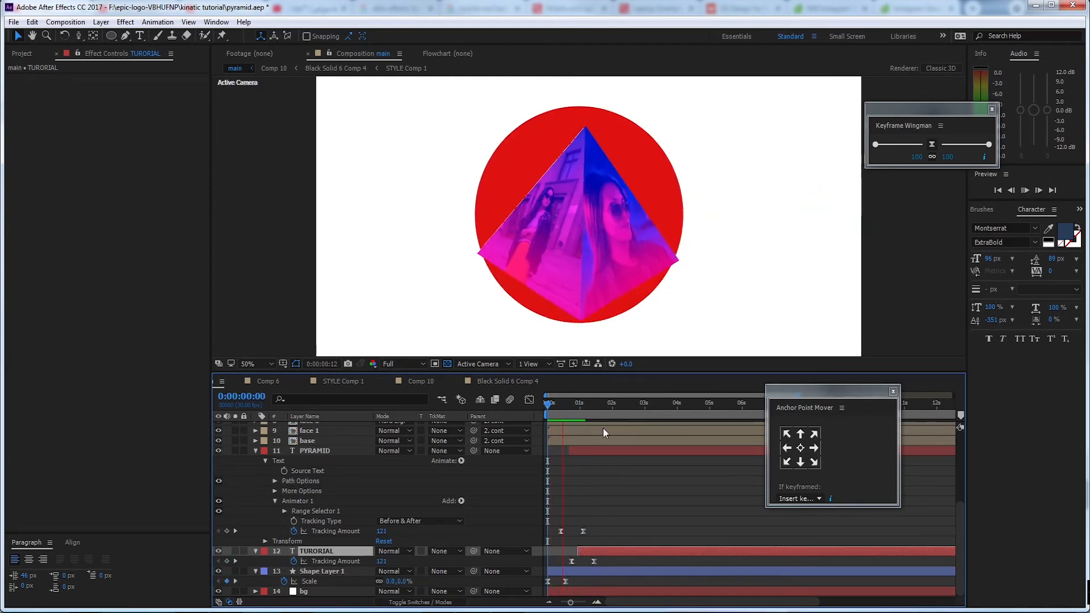
key("space")
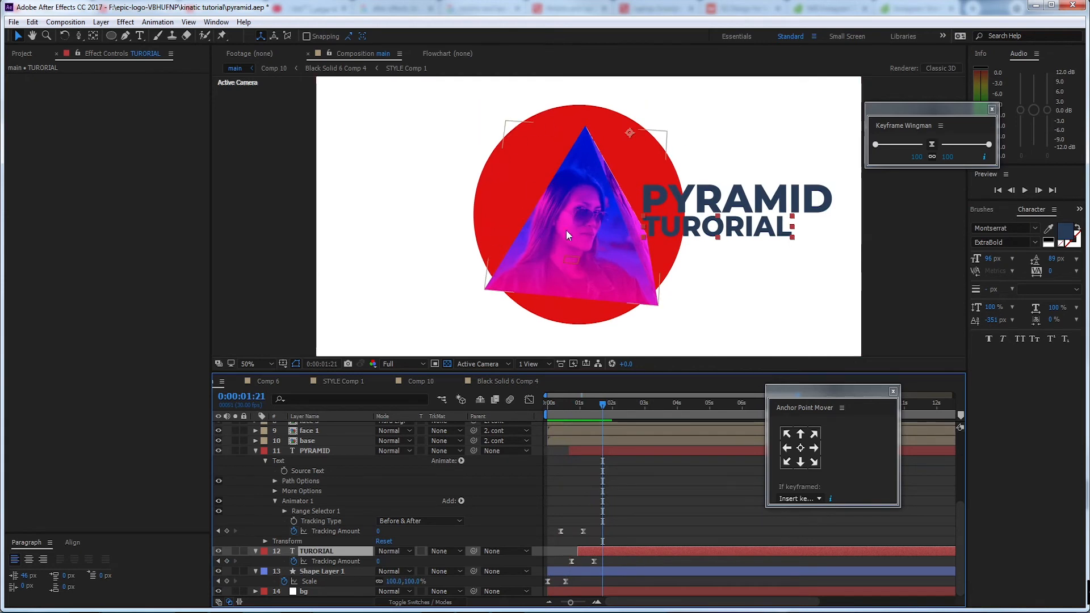
Add a vertical text layer reading AFTEREFFECTS, working at 0:00:03:06
left_click_drag(602, 403, 653, 408)
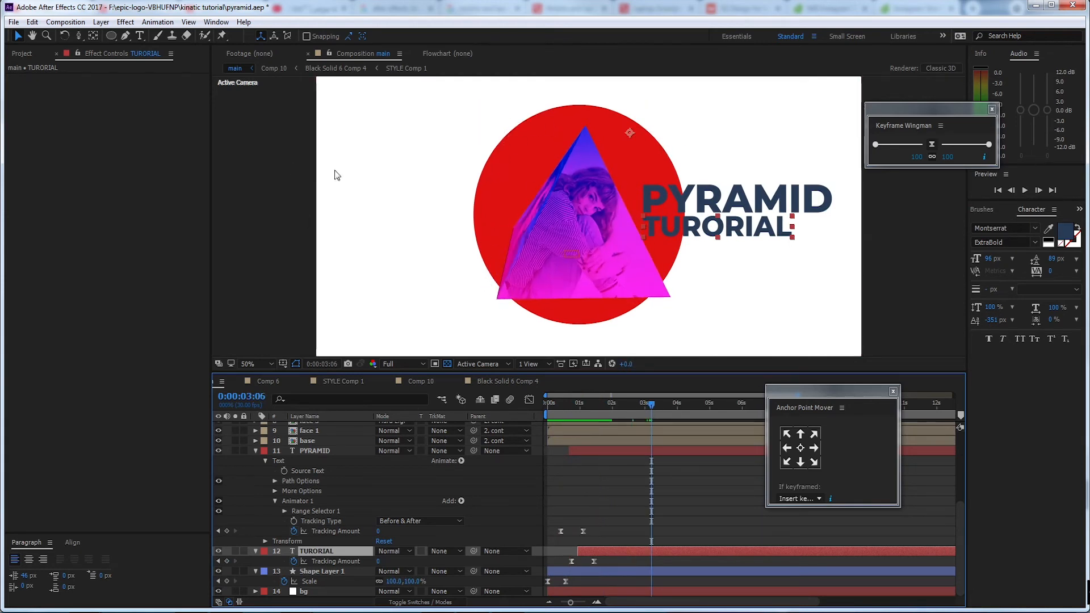
left_click(140, 36)
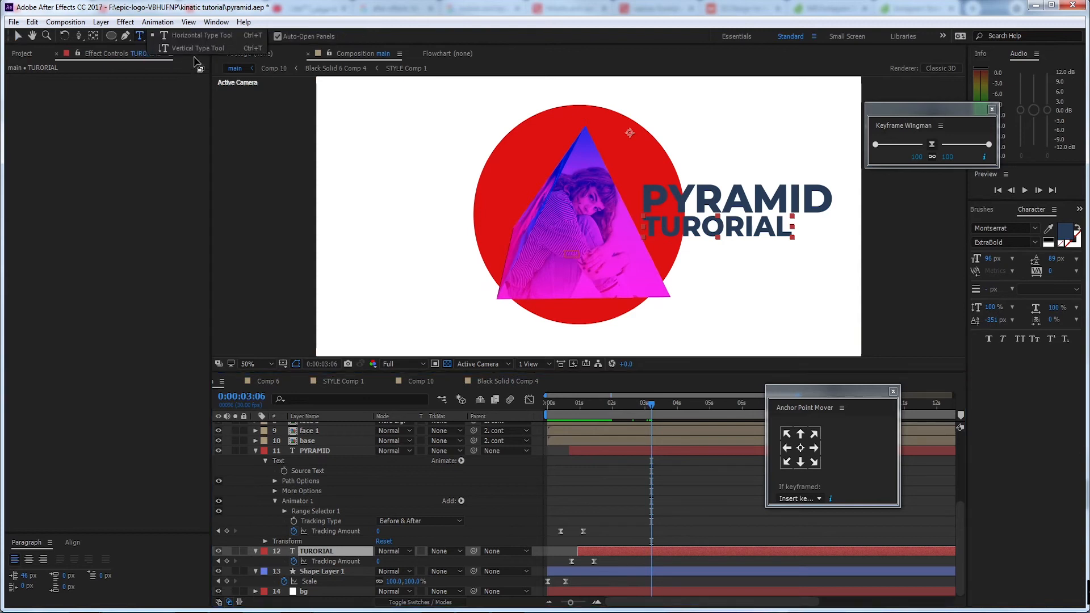
left_click(500, 186)
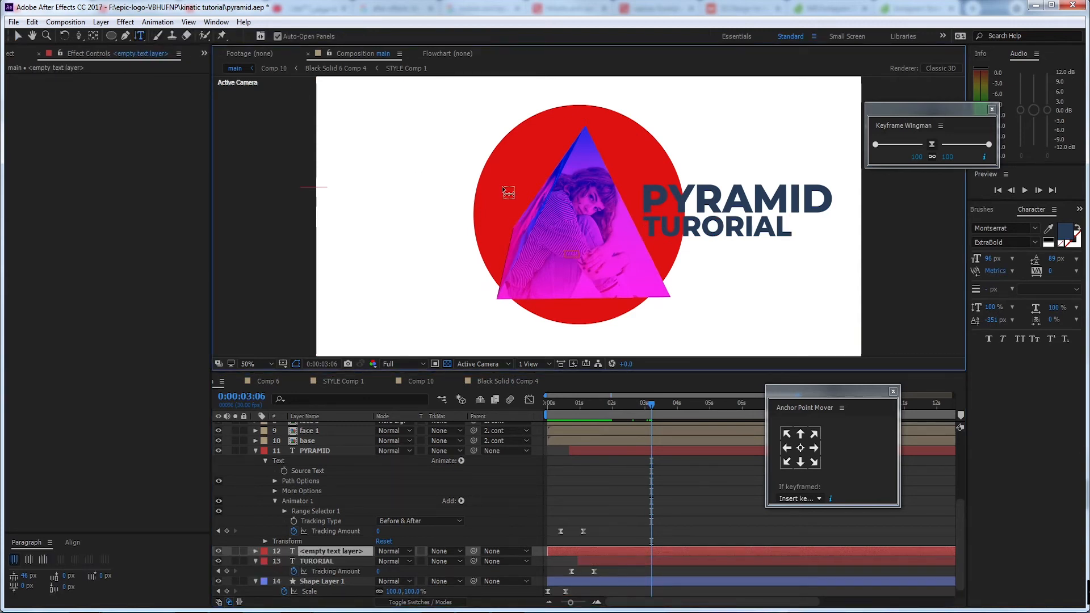
type("AFTEREFF")
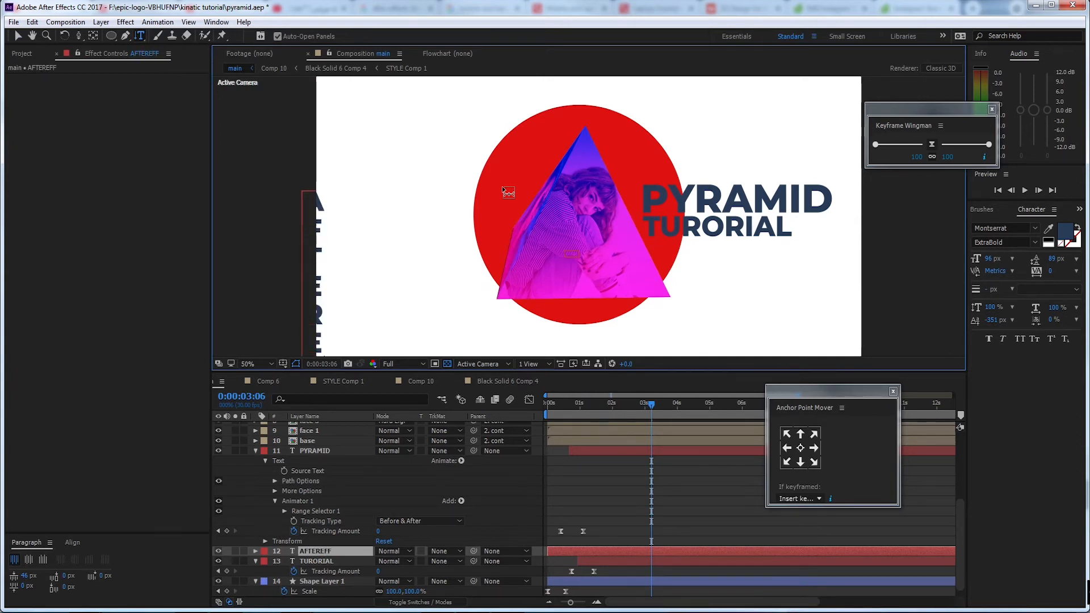
type("ECTS")
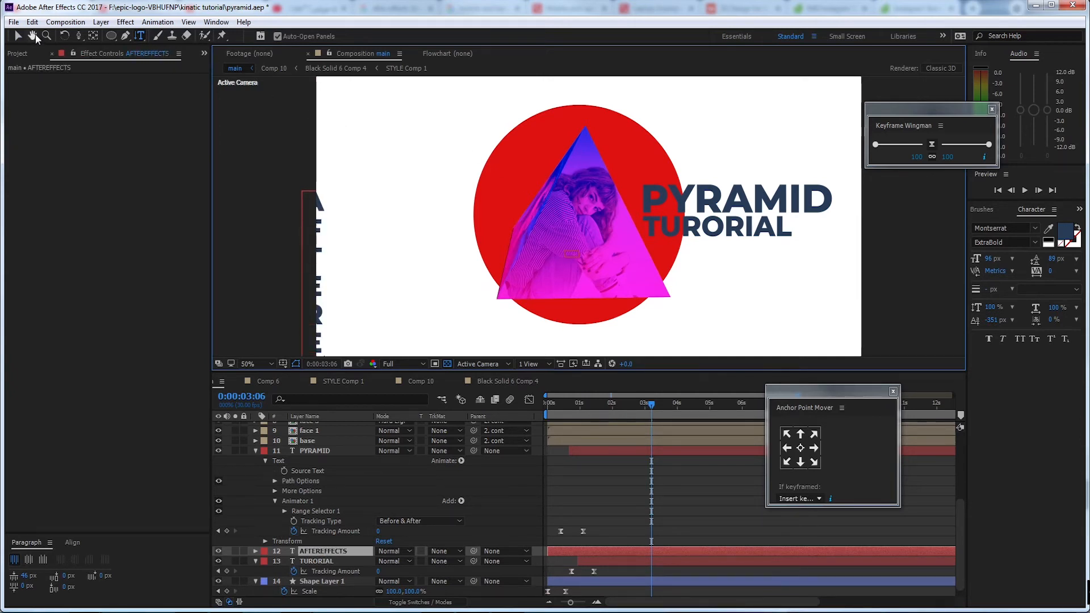
Place the vertical AFTEREFFECTS text beside the red circle, opposite the title, and reduce its font size to 61 px
left_click(18, 36)
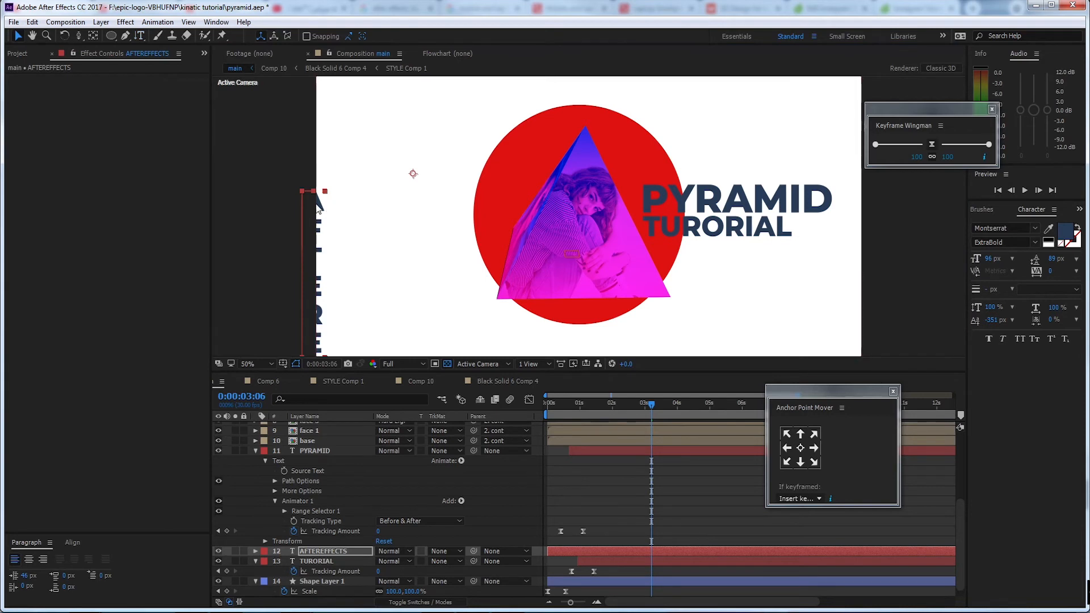
left_click_drag(314, 205, 434, 116)
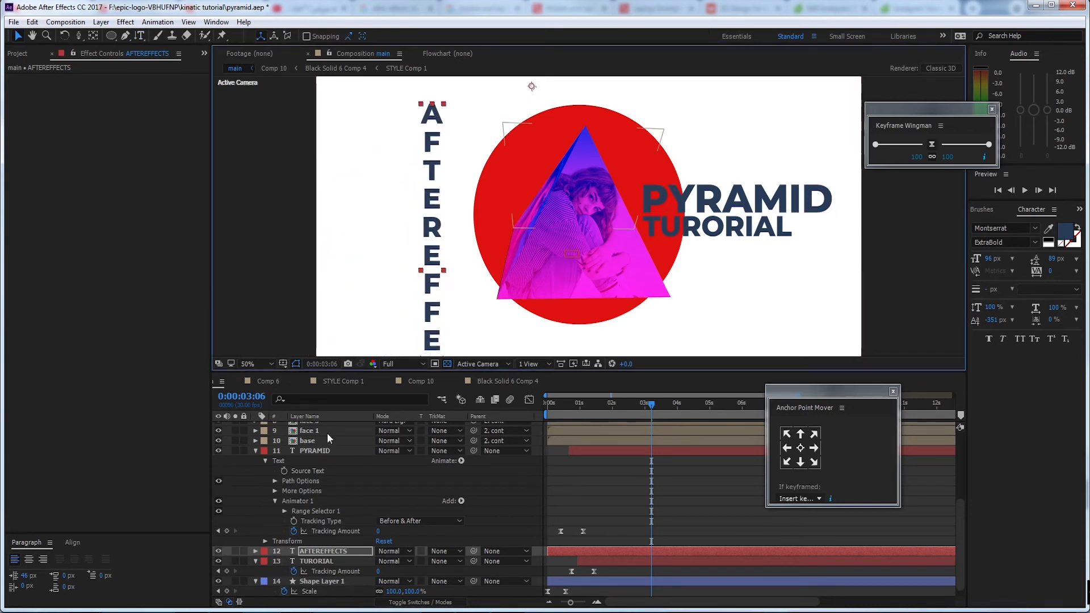
double_click(329, 550)
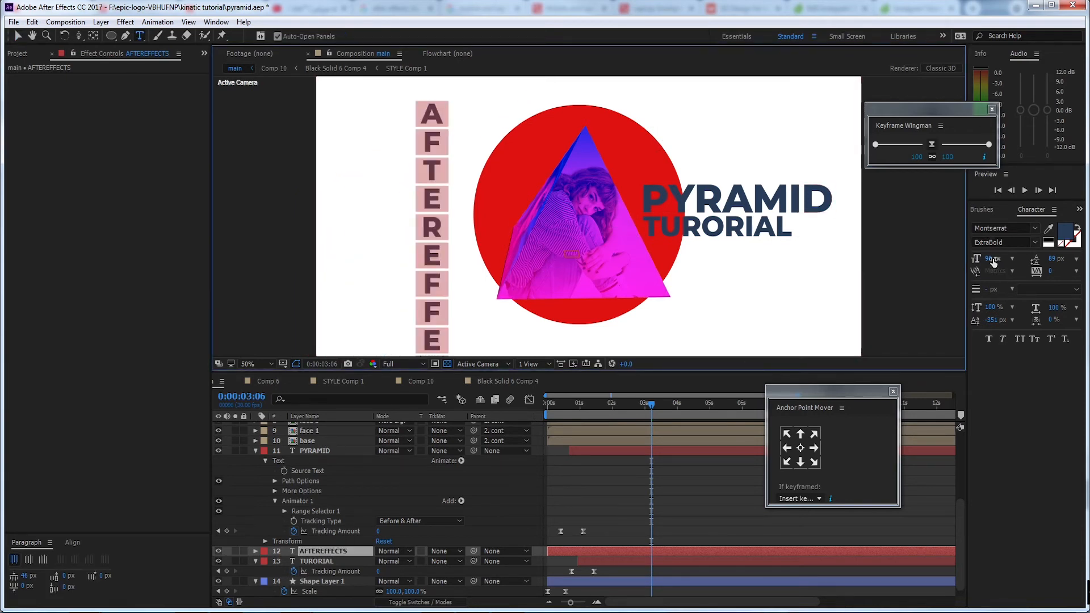
left_click_drag(993, 262, 976, 259)
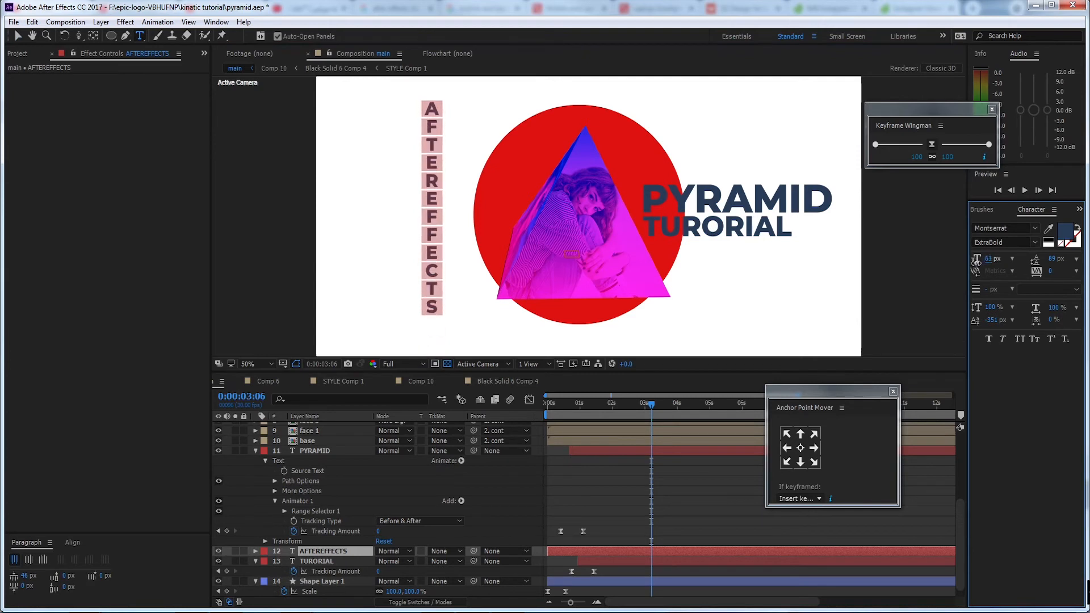
Move the vertical AFTEREFFECTS text nearer the circle and recolor it red by sampling the circle's fill
left_click(18, 35)
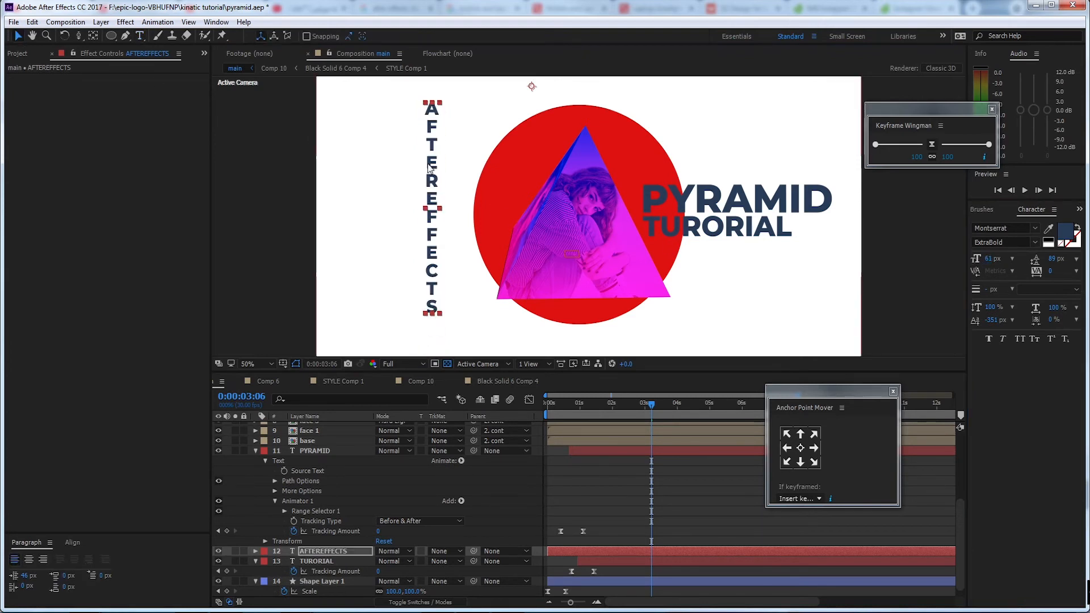
left_click_drag(433, 168, 451, 177)
left_click(1049, 228)
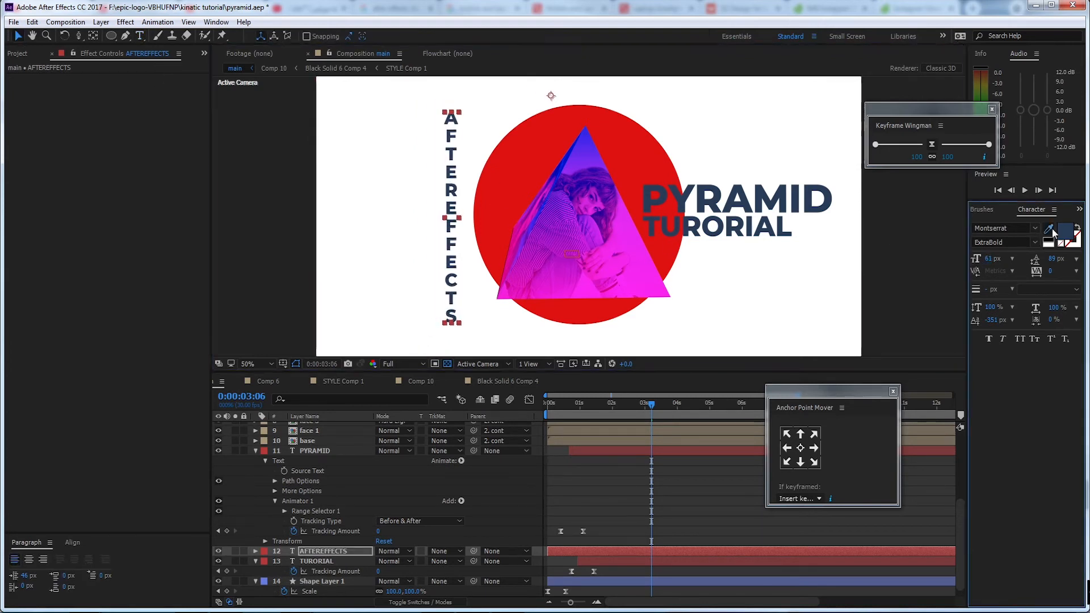
left_click(601, 117)
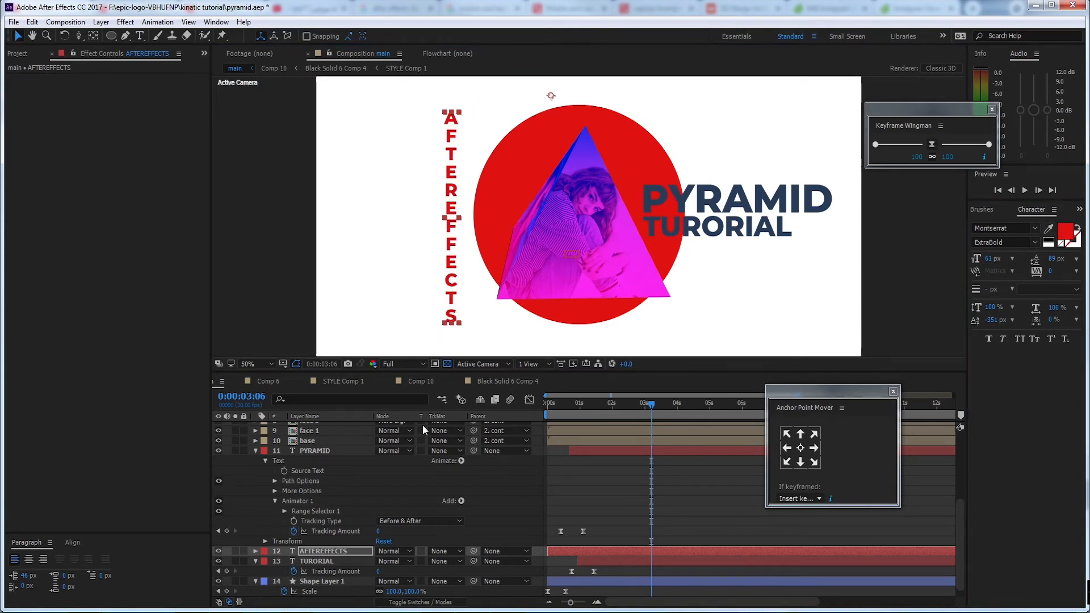
Add an Opacity text animator to the AFTEREFFECTS layer and set its opacity to 0%
scroll(266, 545, "down", 1)
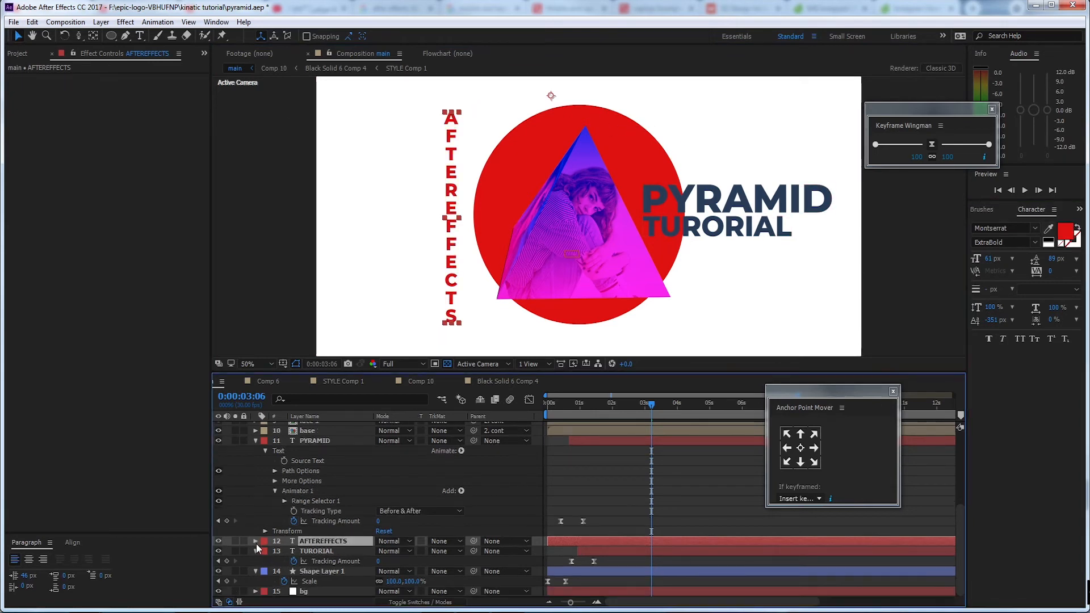
left_click(256, 542)
left_click(265, 551)
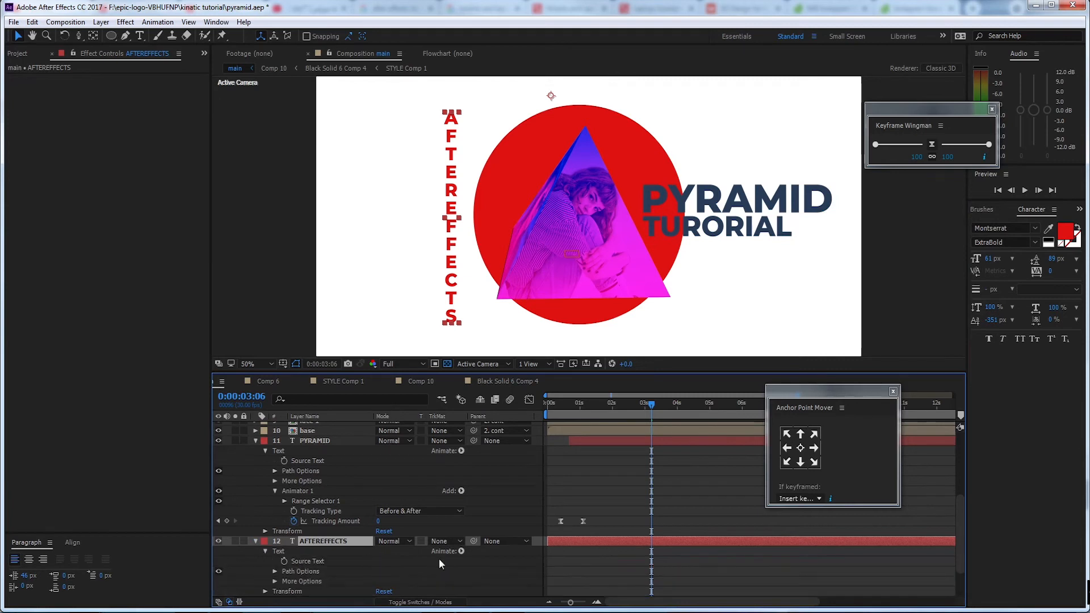
scroll(477, 544, "down", 3)
left_click(461, 501)
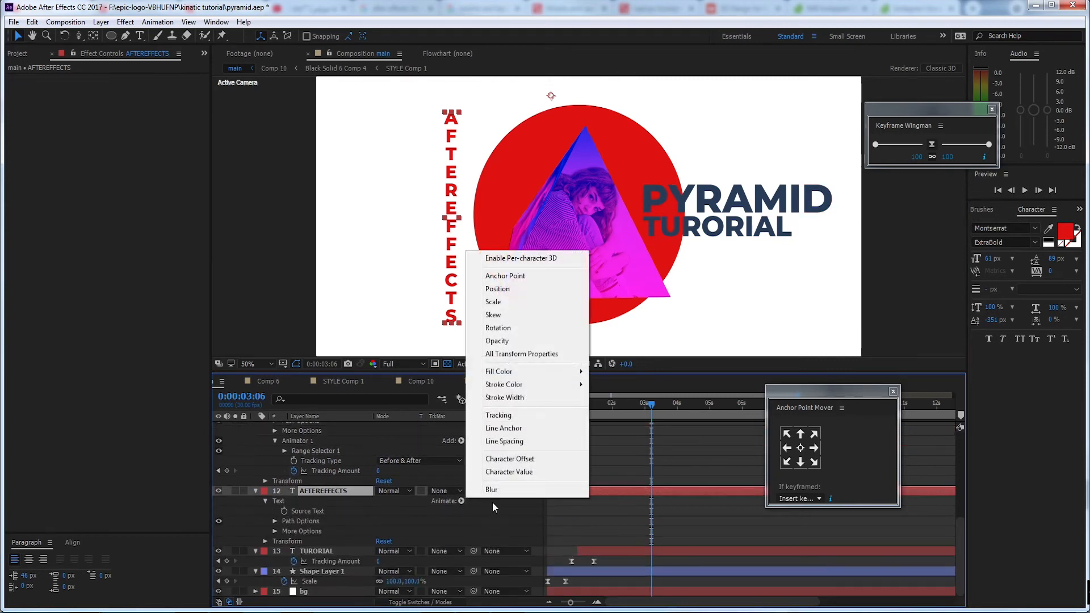
left_click(552, 341)
scroll(325, 544, "down", 2)
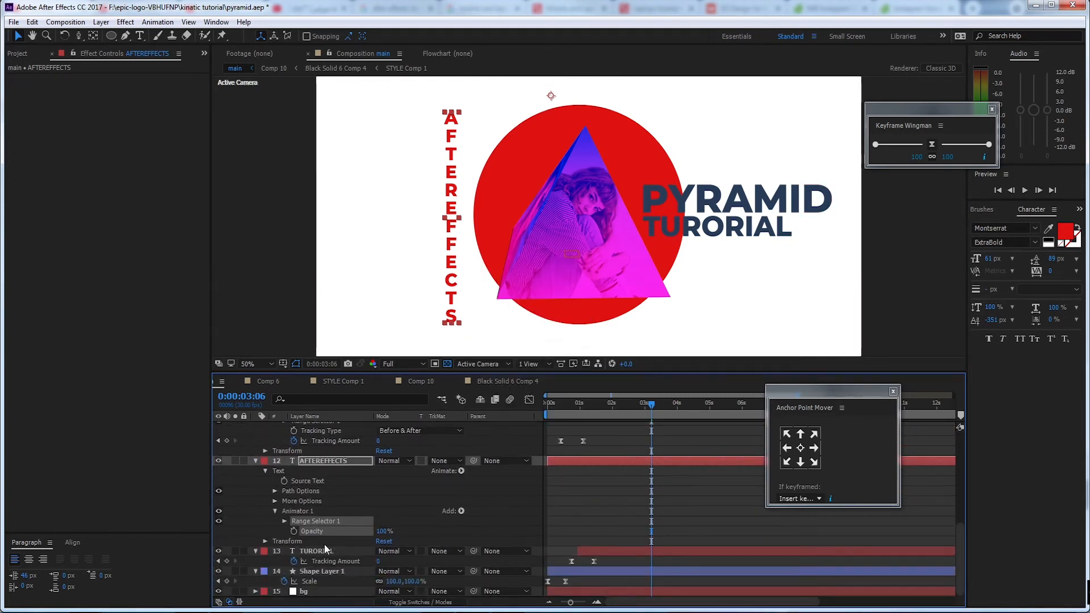
left_click_drag(384, 531, 294, 539)
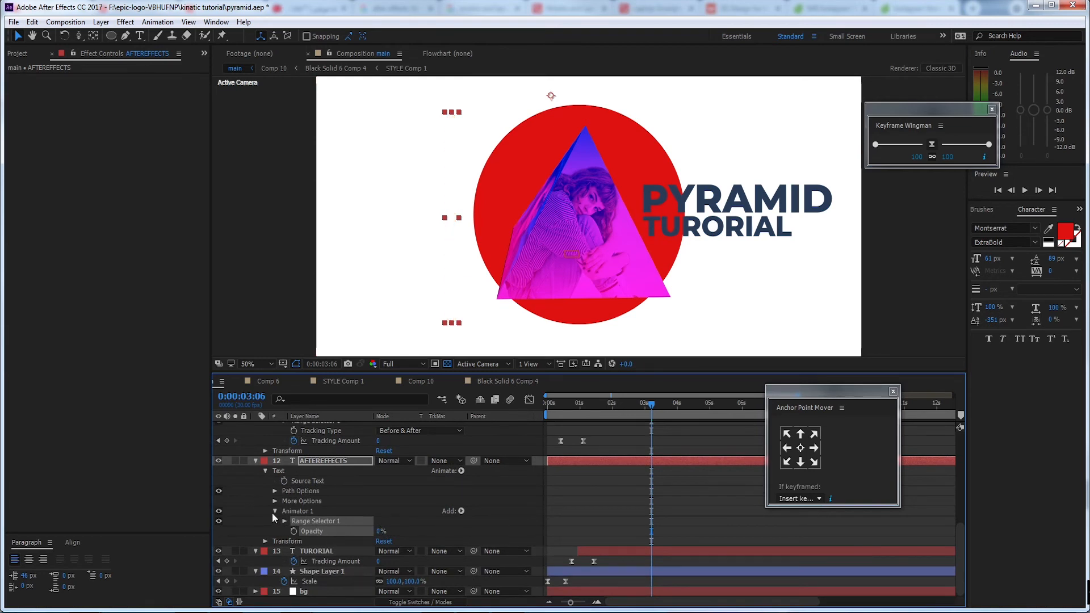
Keyframe the AFTEREFFECTS range selector's Offset from 0% at 0:00:01:26 to 100% at 0:00:02:19
left_click(284, 518)
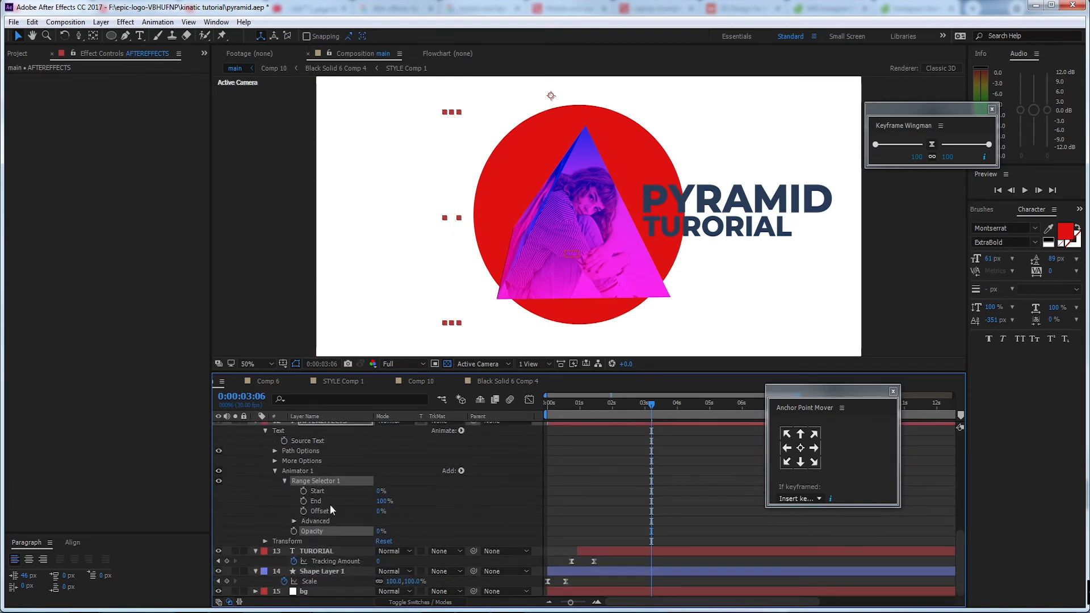
left_click(304, 511)
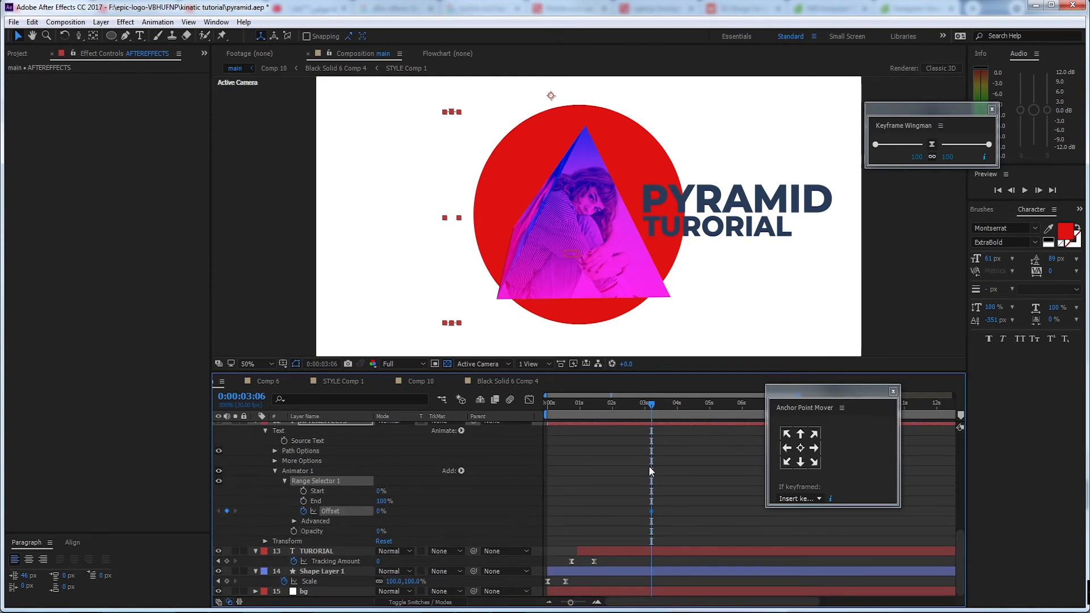
left_click_drag(644, 407, 633, 406)
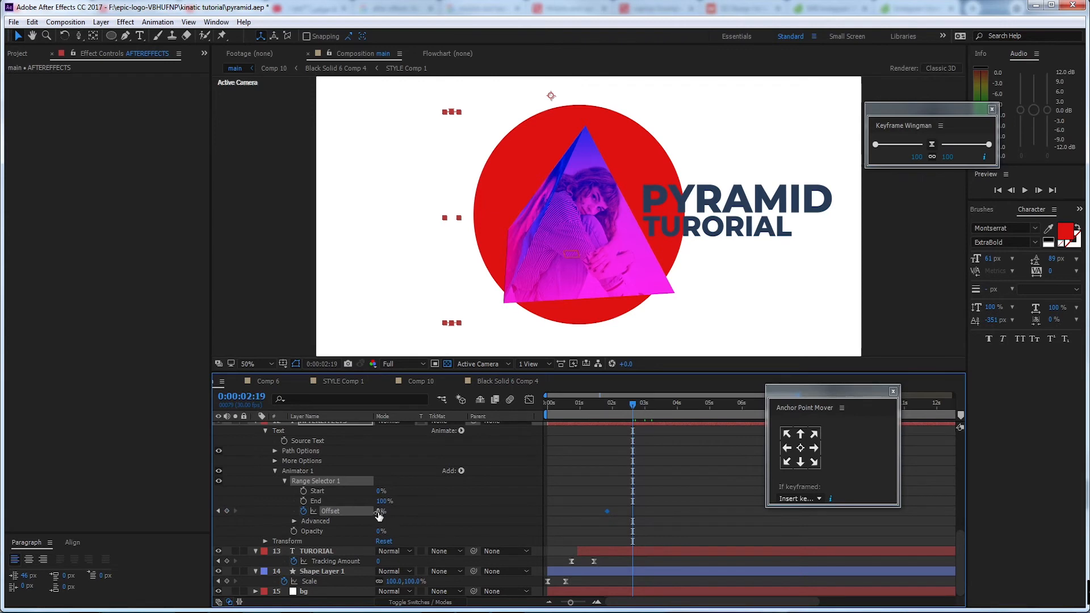
left_click_drag(386, 511, 521, 518)
Apply Easy Ease to both Offset keyframes of the AFTEREFFECTS text and preview the letter reveal
left_click(605, 410)
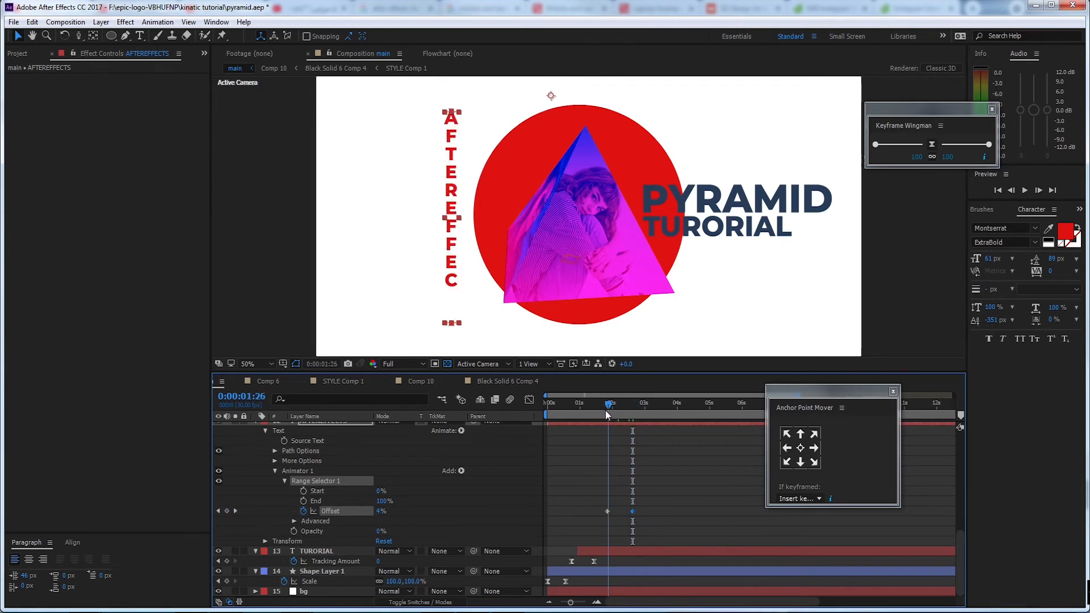
left_click_drag(652, 503, 595, 515)
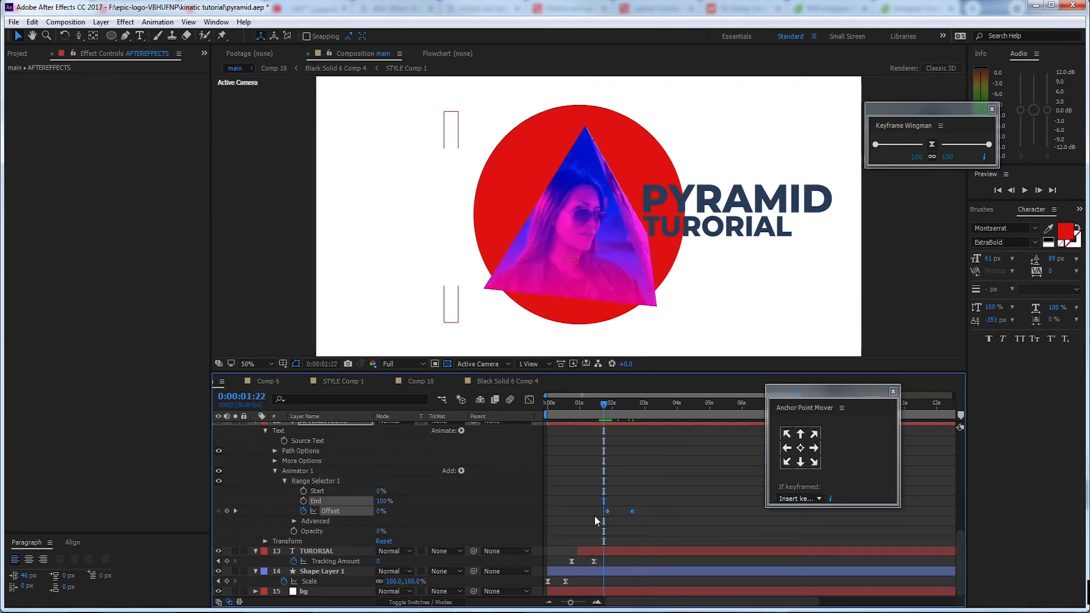
key("F9")
key("space")
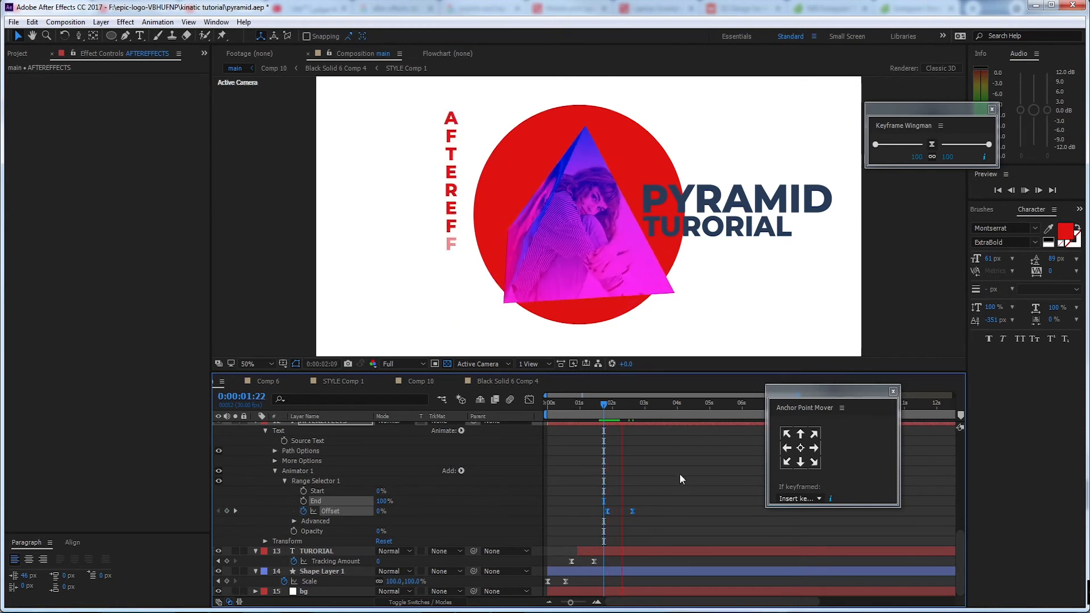
key("space")
Strengthen the Offset keyframes' easing with Keyframe Wingman at 100/100 and preview the vertical text again
left_click(634, 511)
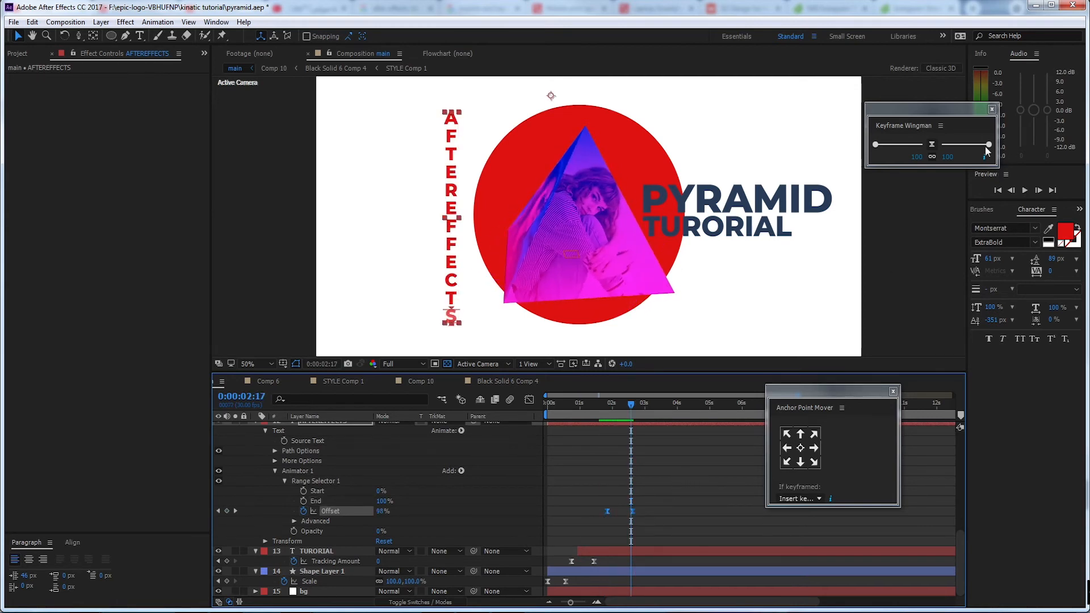
left_click(603, 404)
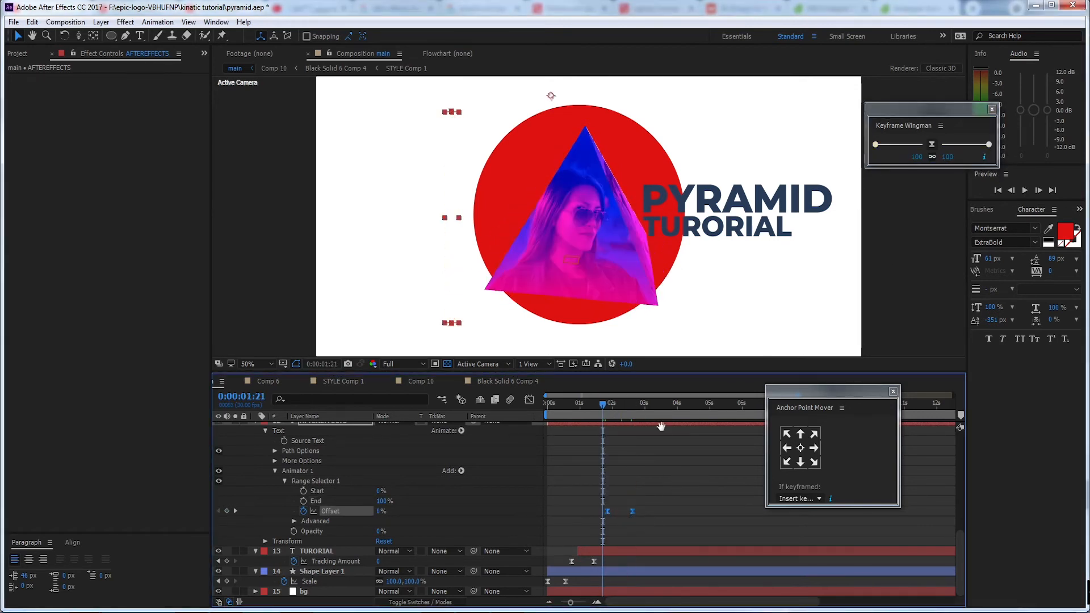
key("space")
key("space")
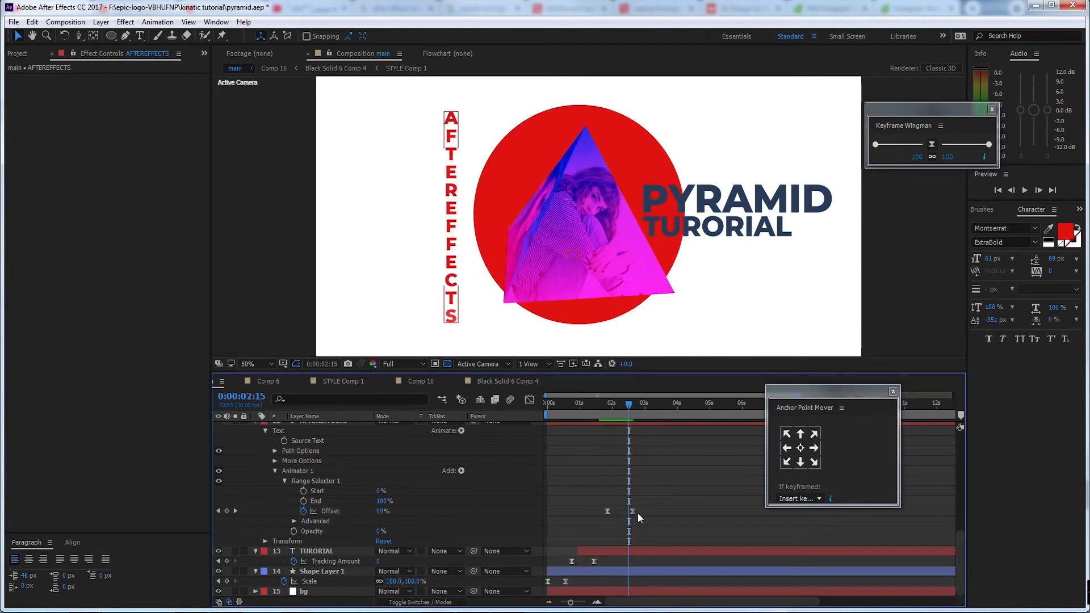
Move the second Offset keyframe about 6 frames earlier and preview the animation from the beginning
left_click_drag(632, 512, 580, 519)
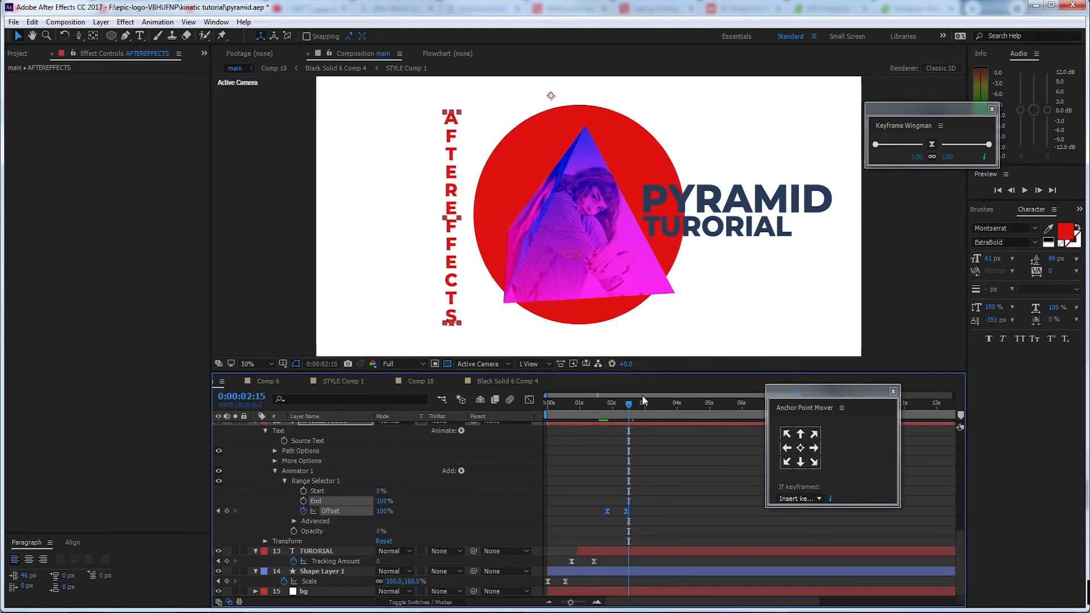
left_click_drag(613, 404, 520, 417)
key("space")
key("space")
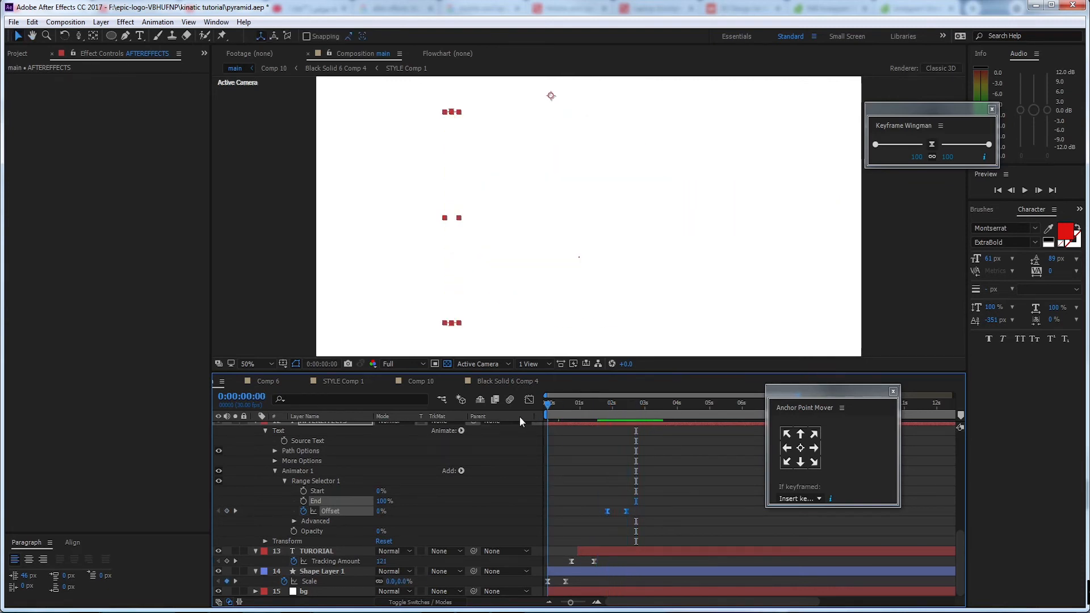
key("space")
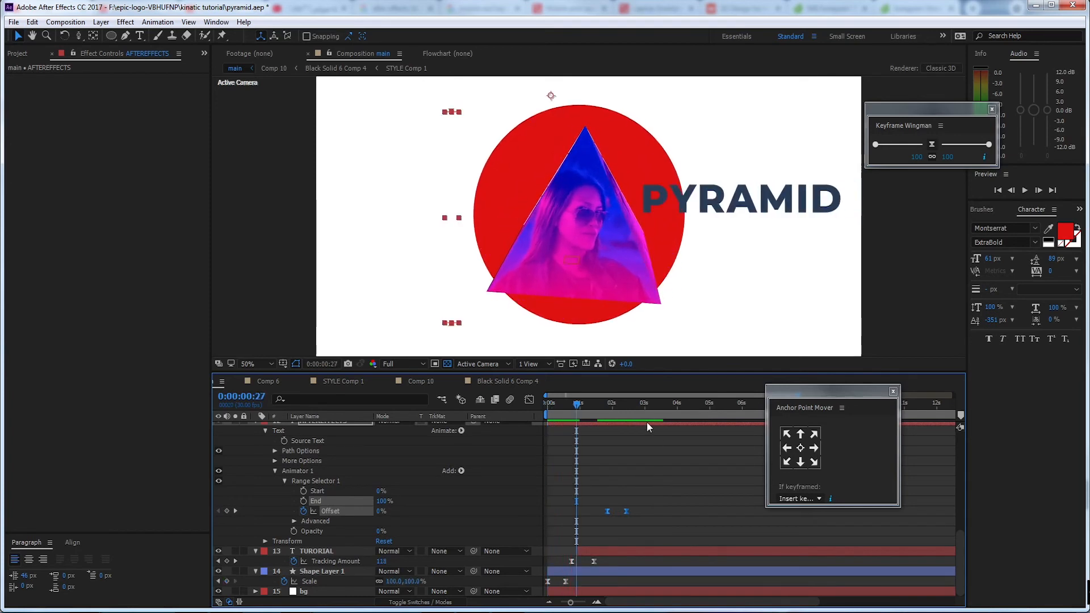
Shift the AFTEREFFECTS layer about 22 frames earlier, together with its keyframes, and preview the combined text reveals
scroll(635, 456, "up", 1)
left_click_drag(643, 450, 619, 452)
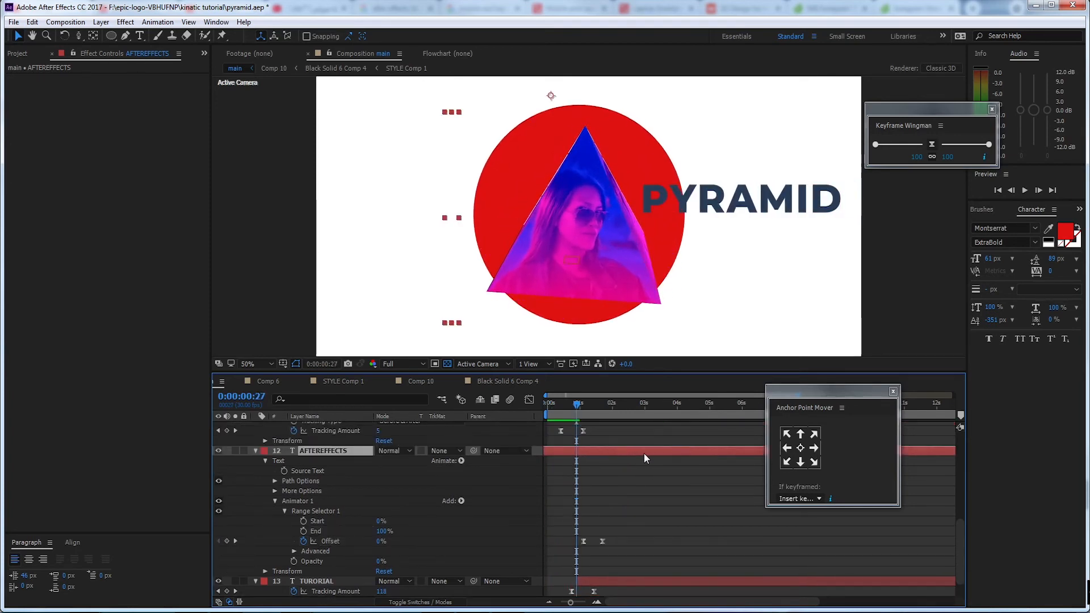
key("space")
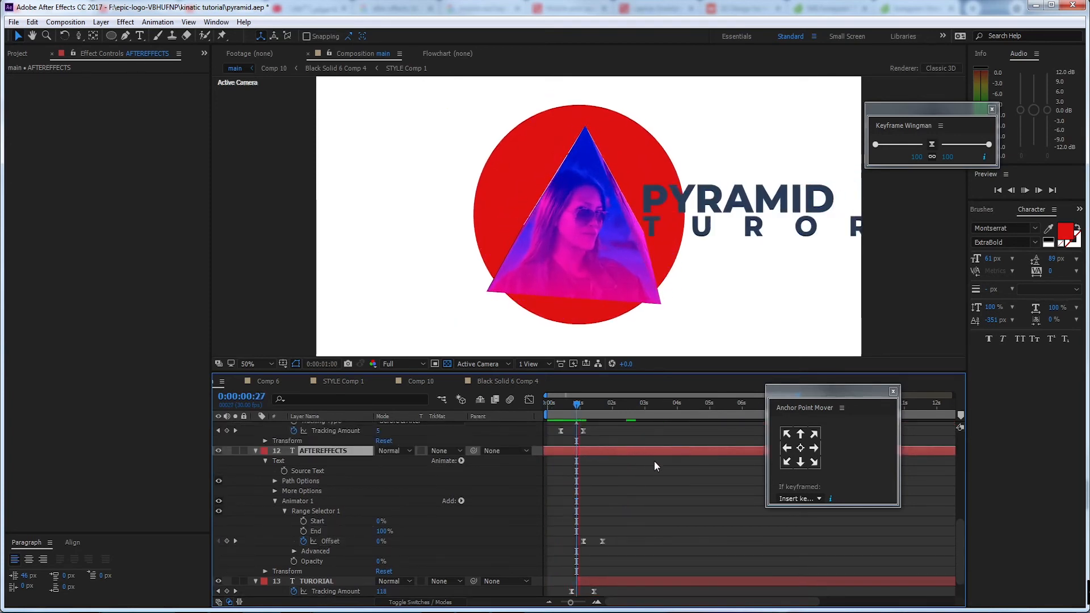
Collapse the expanded properties of the AFTEREFFECTS, PYRAMID and cont layers
left_click(256, 450)
scroll(257, 474, "up", 3)
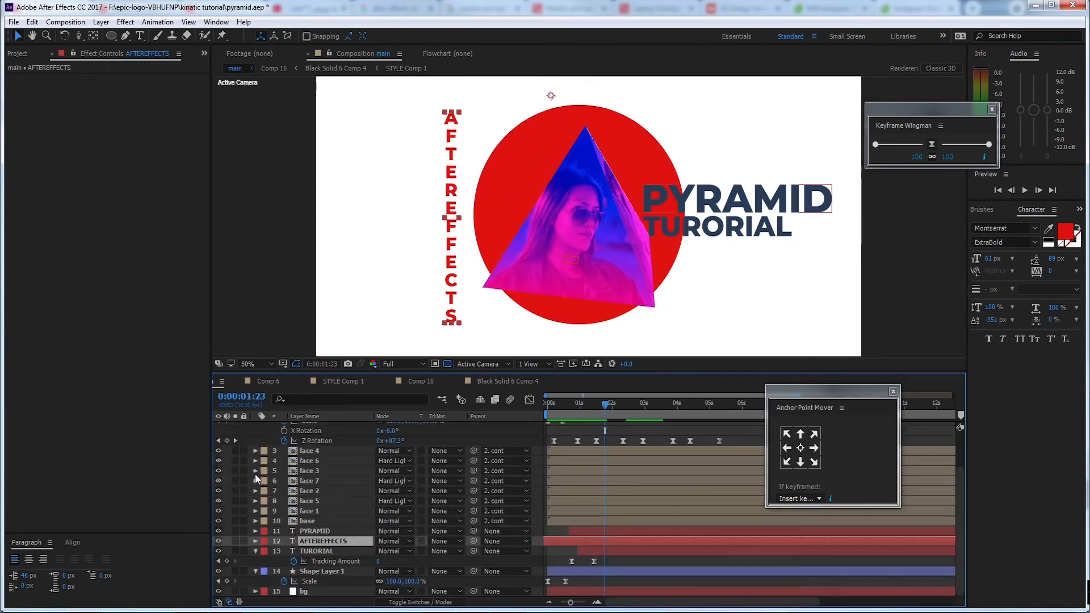
scroll(306, 474, "up", 3)
left_click(255, 437)
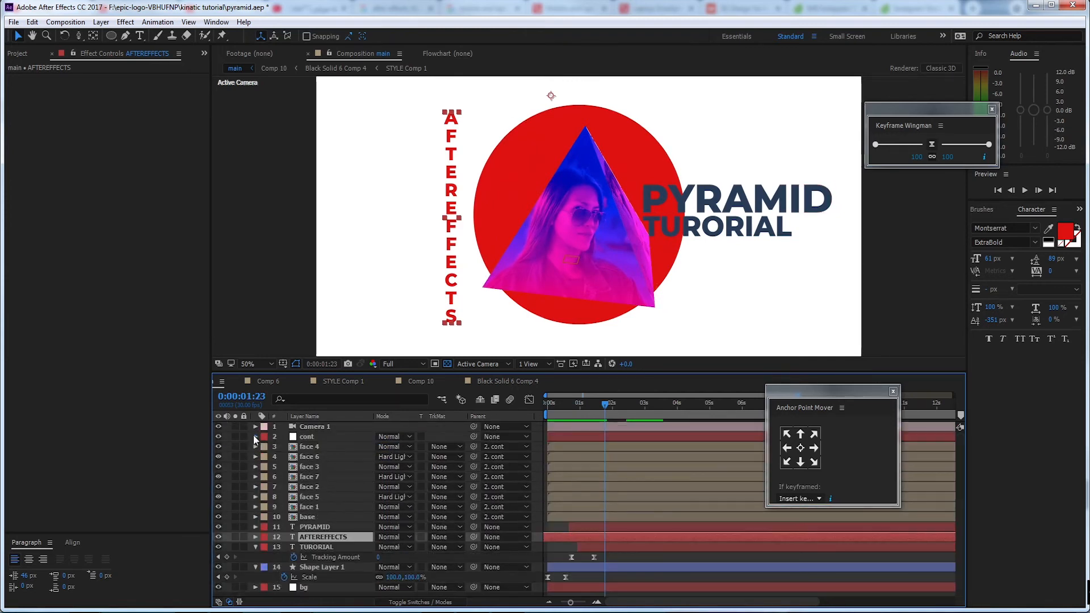
Duplicate the red circle layer, Shape Layer 1, and move the copy over the PYRAMID title
left_click(334, 568)
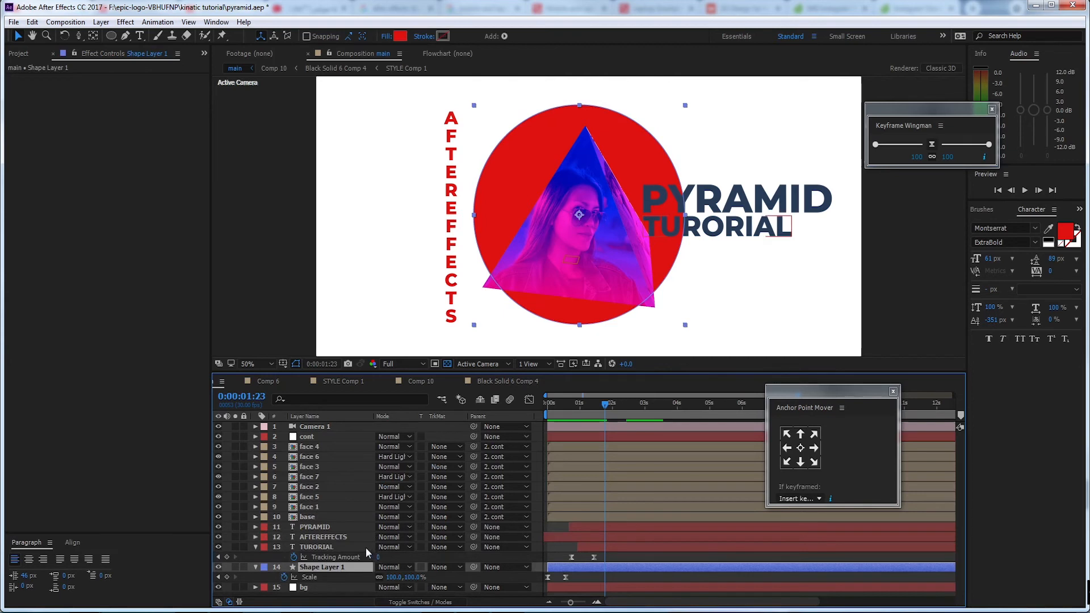
key("ctrl+d")
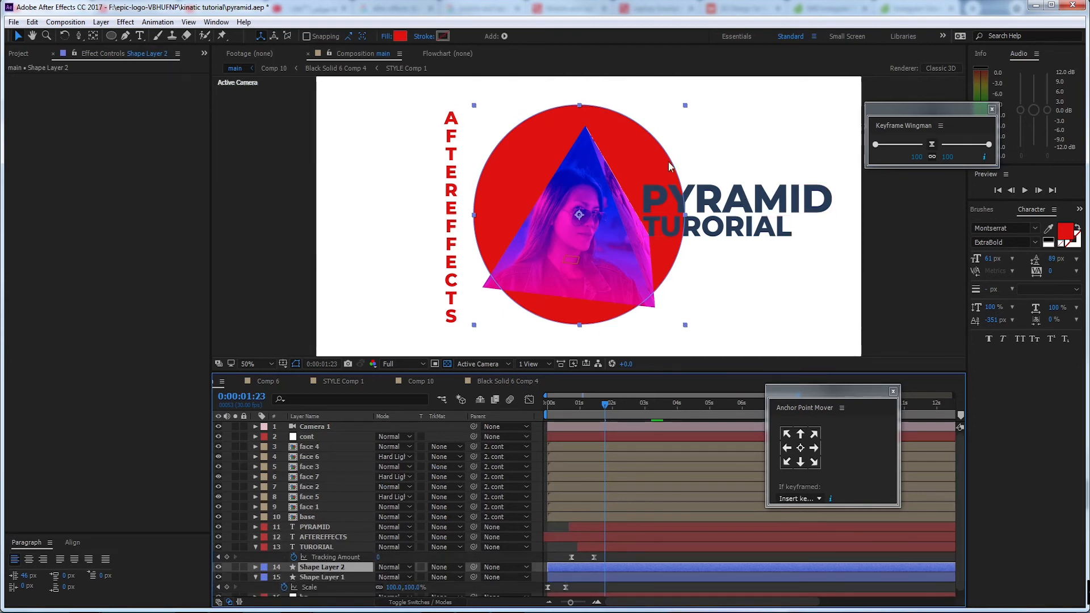
left_click_drag(656, 155, 795, 114)
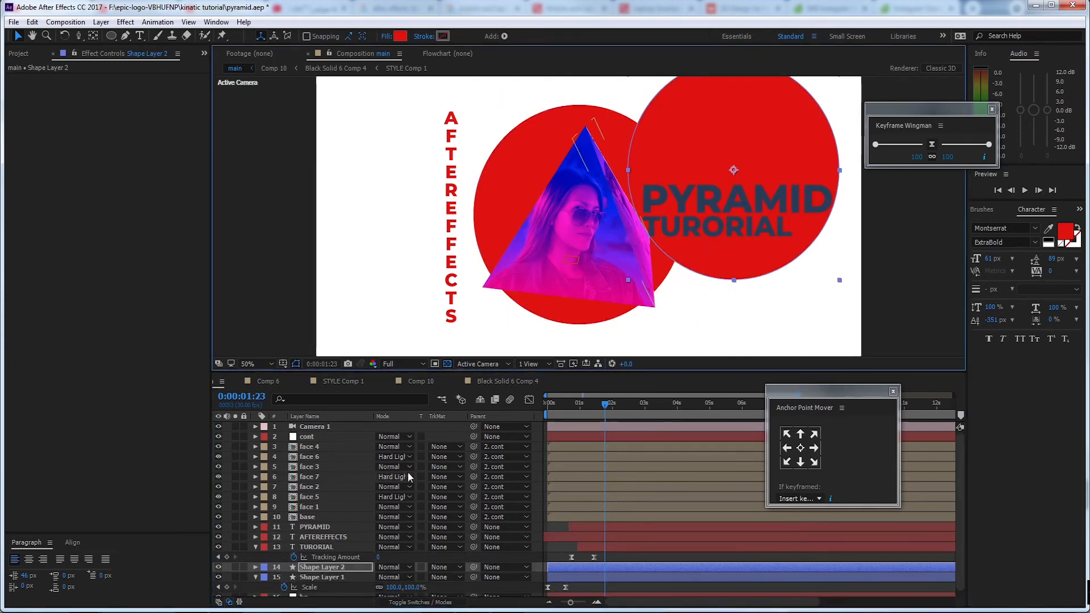
Set the duplicated circle's ending Scale keyframe at 0:00:00:17 to 10%
scroll(352, 544, "down", 1)
key("s")
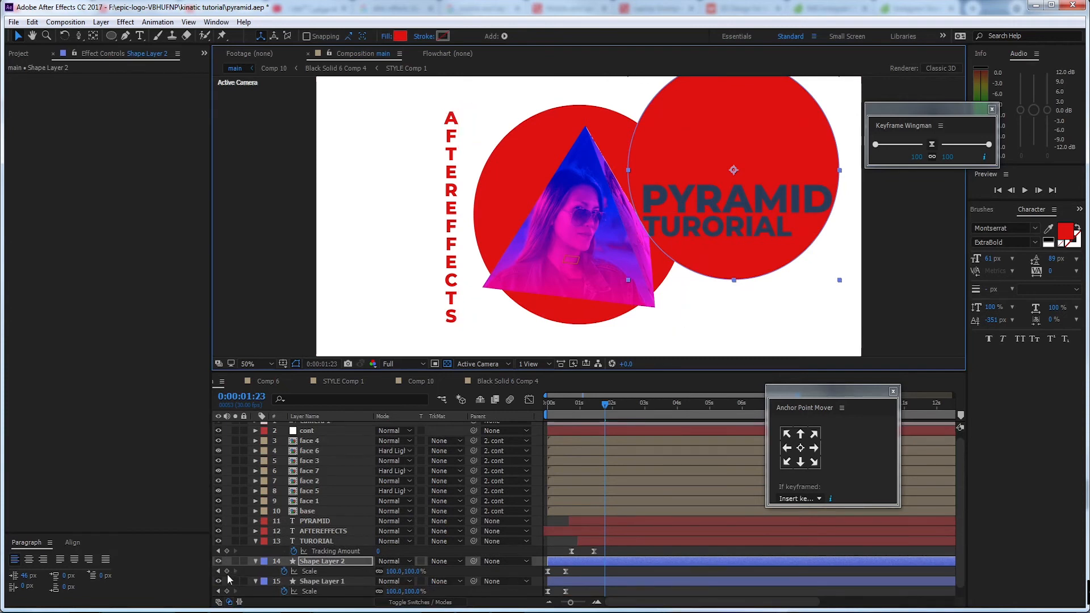
left_click(221, 575)
left_click(219, 571)
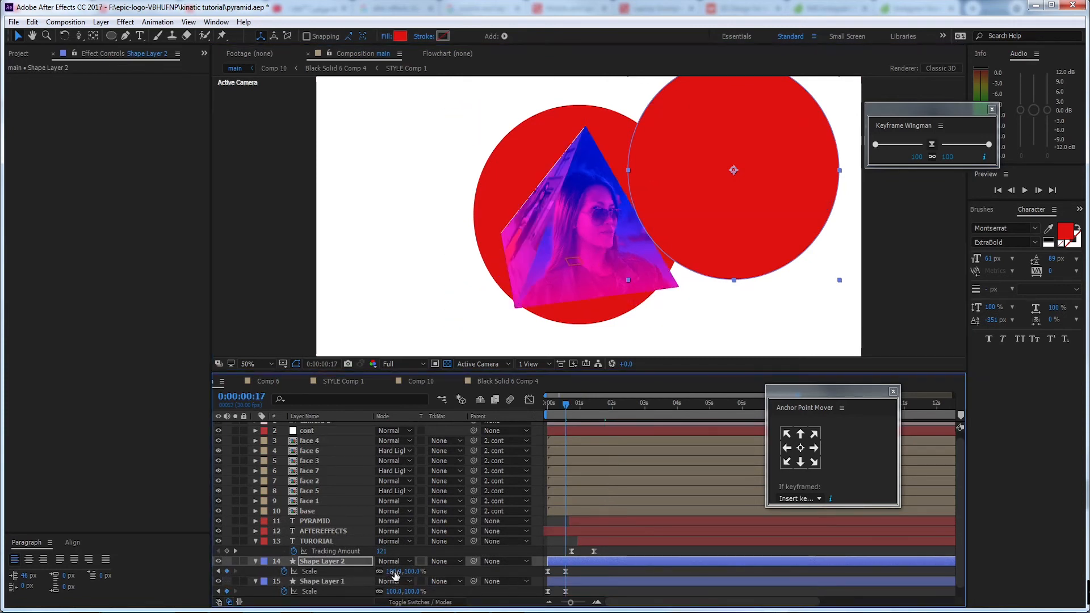
left_click_drag(394, 571, 342, 572)
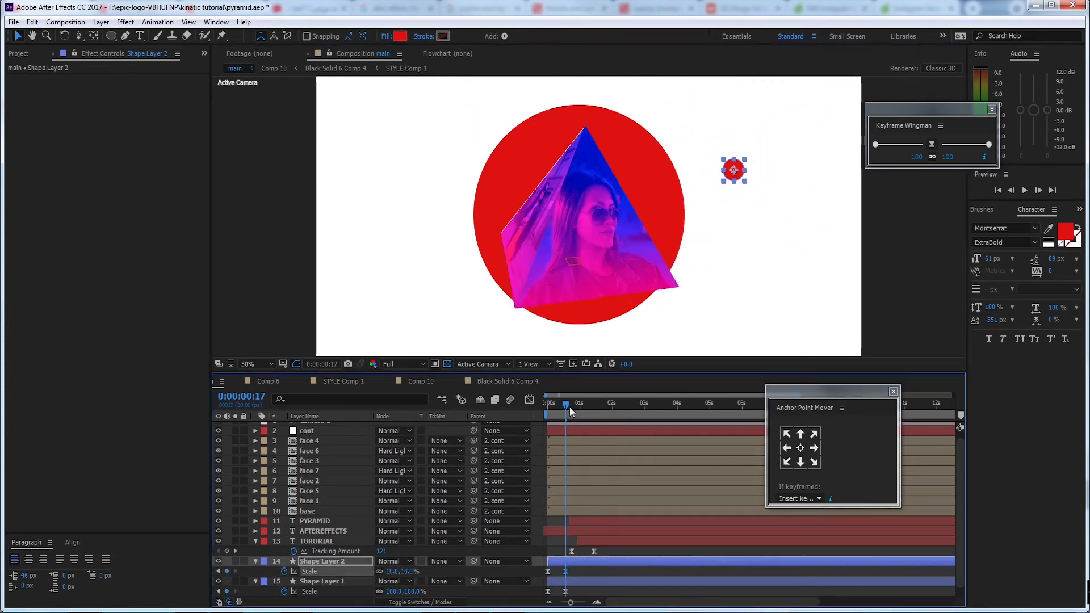
Shift the Shape Layer 2 circle about 20 frames later with its keyframes and preview from the start
left_click_drag(586, 561, 608, 561)
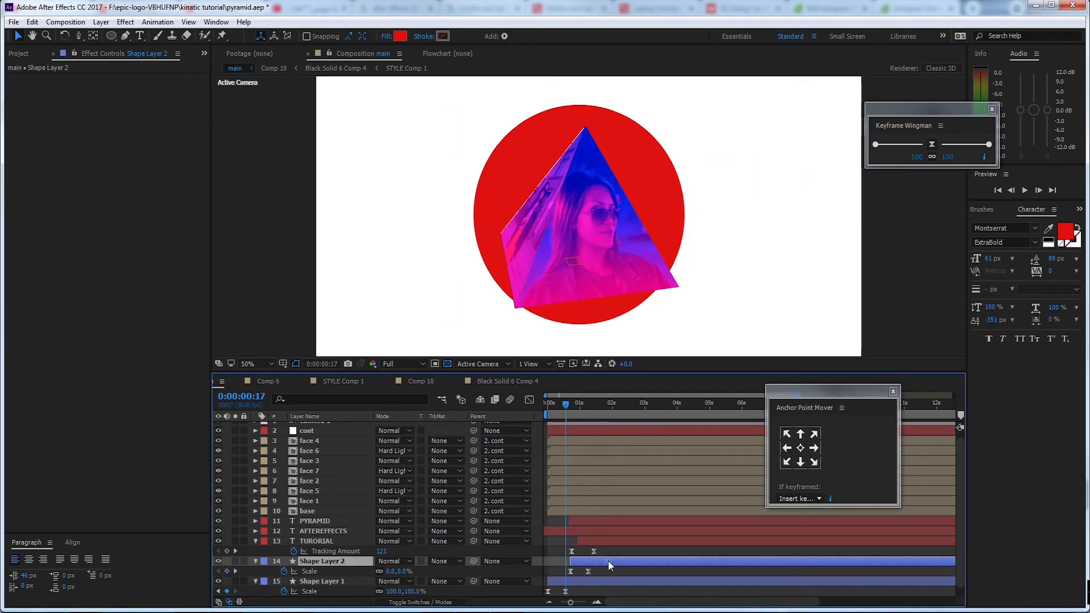
key("Home")
key("space")
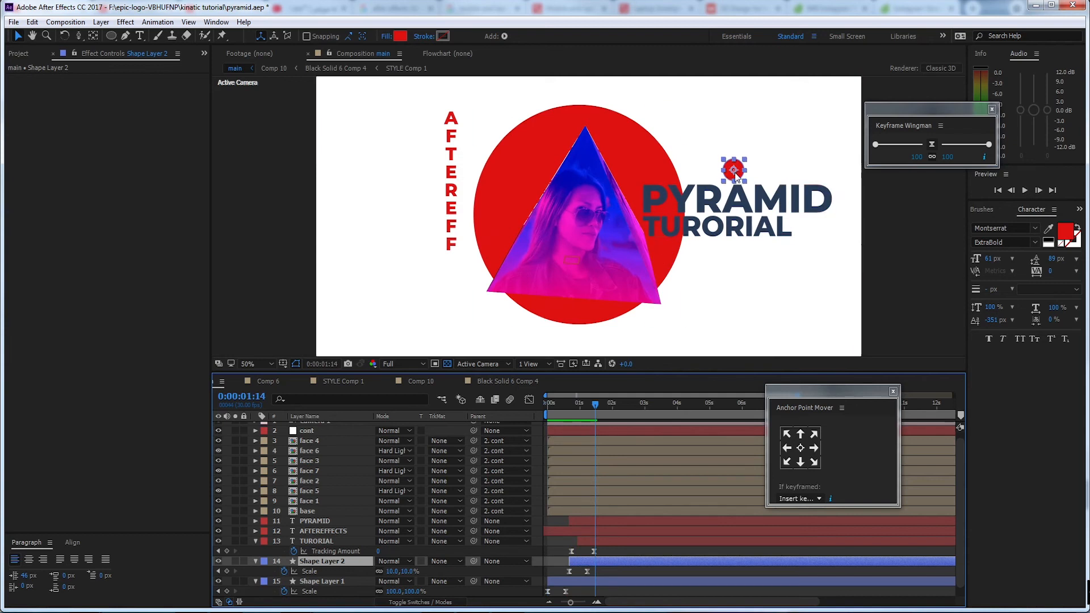
Duplicate the small circle above the title, place the copy near the vertical text's last letters, and preview from the start
left_click_drag(735, 171, 466, 321)
key("ctrl+d")
key("Home")
key("space")
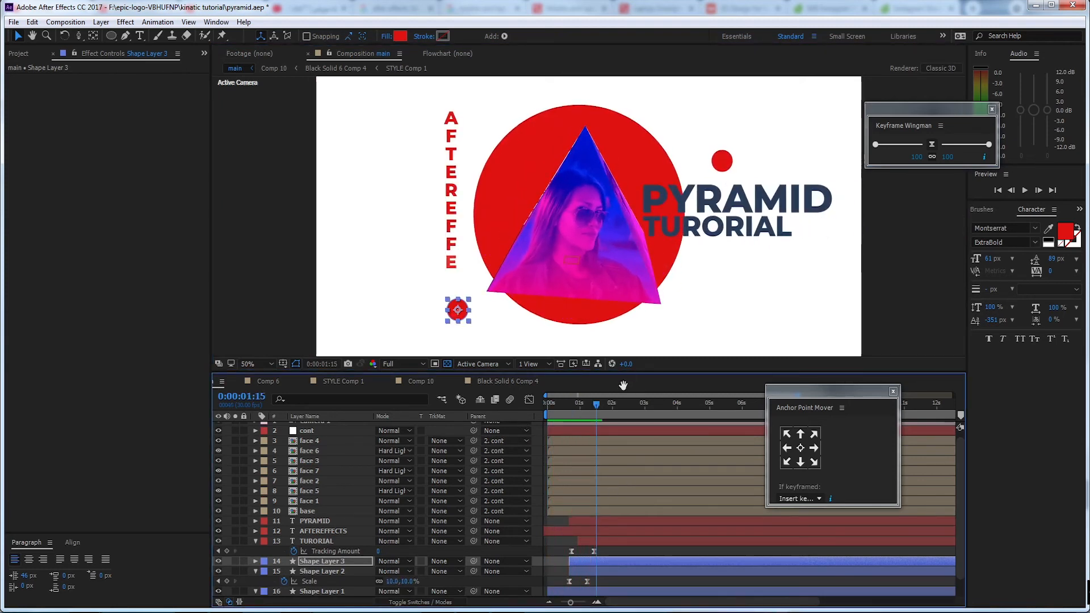
key("space")
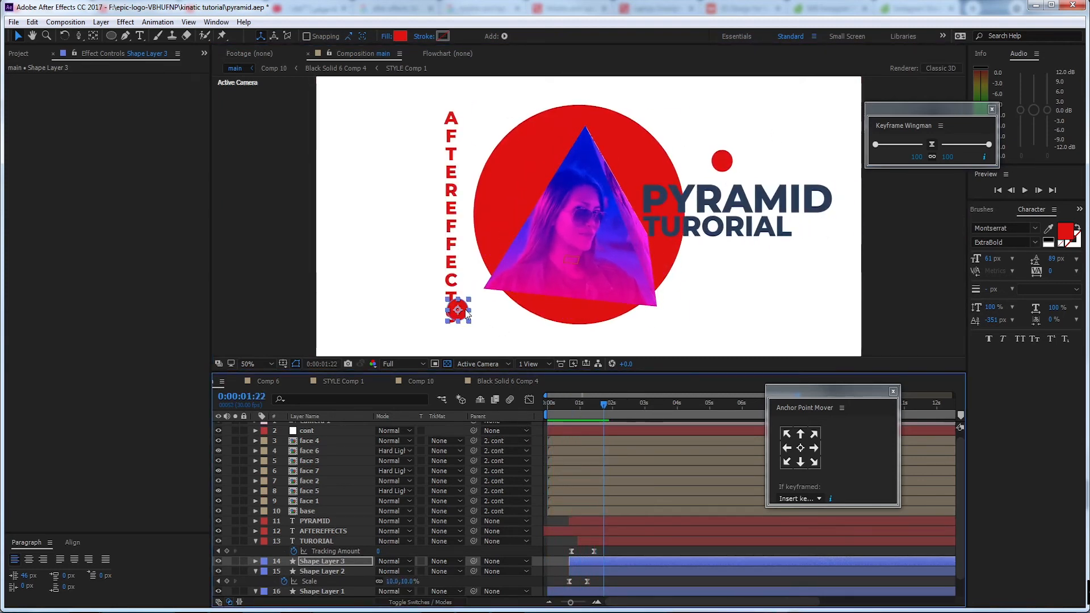
Undo a horizontal stretch of the Shape Layer 3 circle and move it diagonally below the final S of AFTEREFFECTS, away from the pyramid
left_click_drag(470, 322, 482, 322)
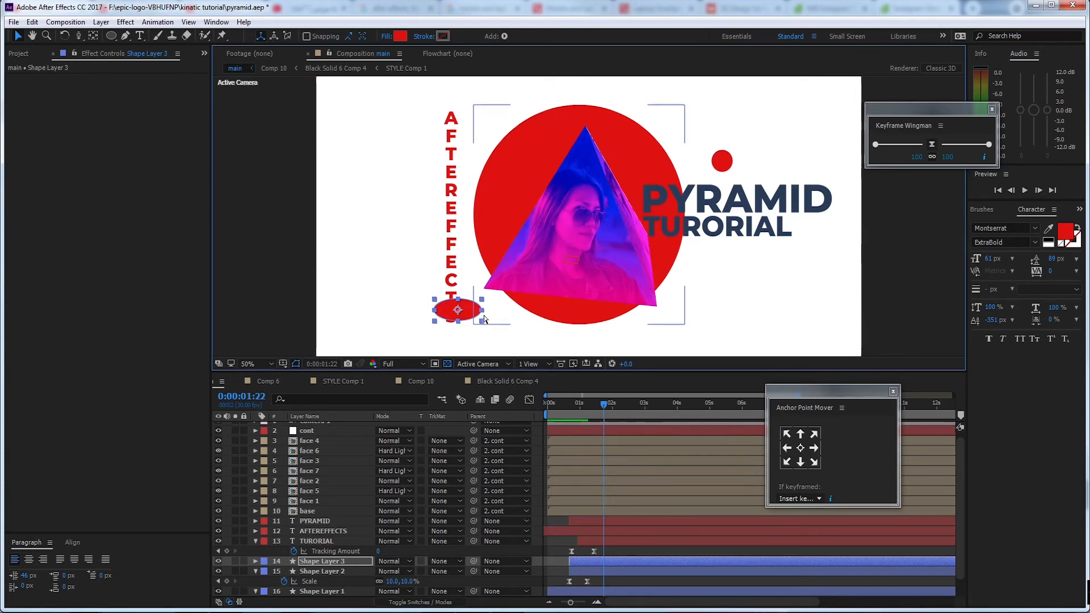
key("ctrl+z")
left_click_drag(461, 310, 426, 331)
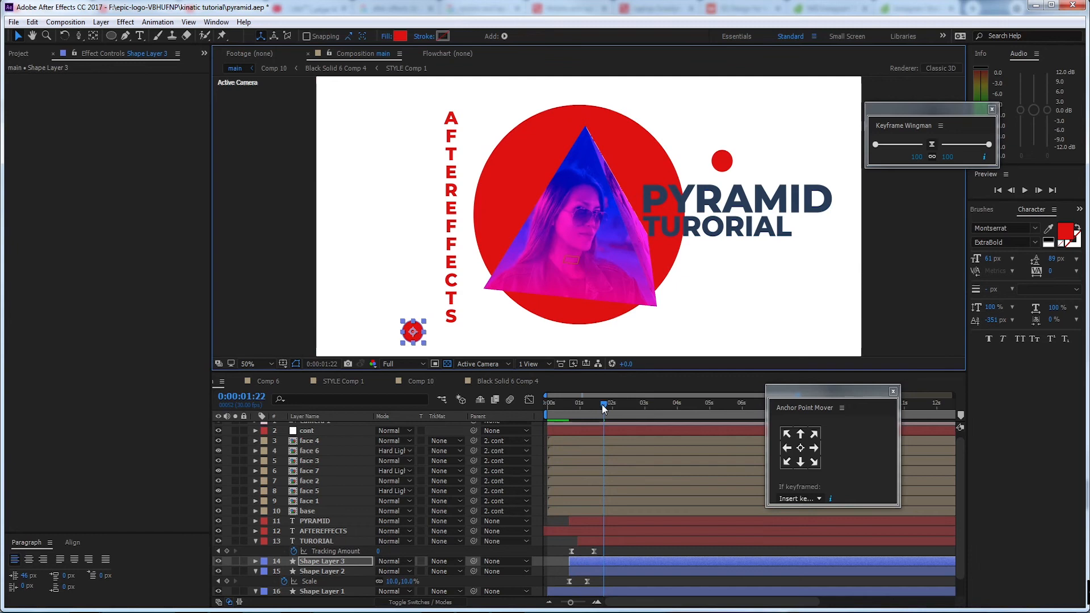
Preview the animation from the start and collapse the TURORIAL and Shape Layer 2 properties
left_click_drag(603, 405, 547, 406)
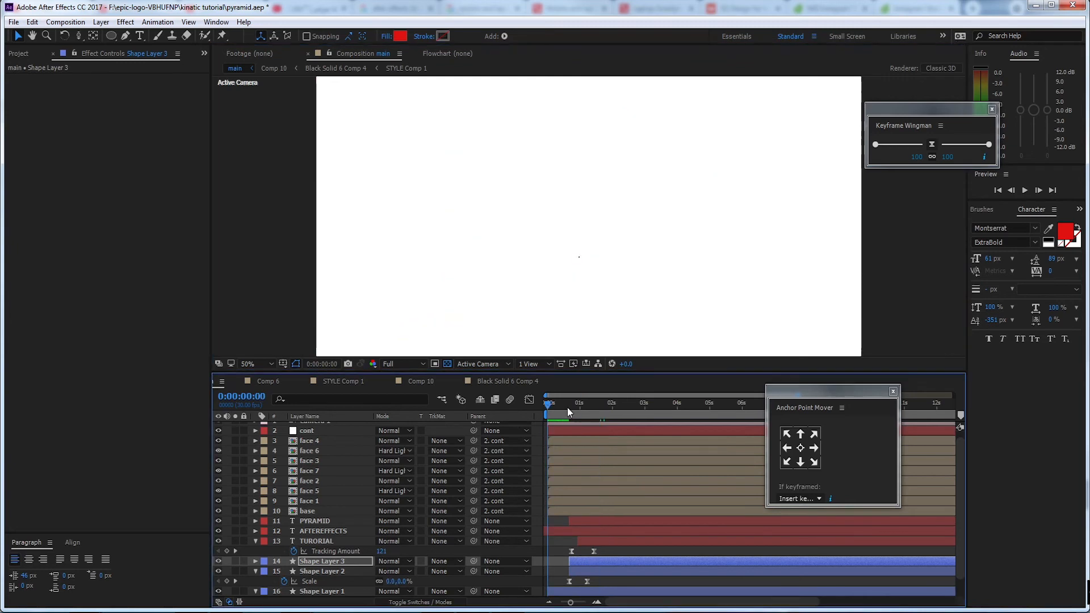
key("space")
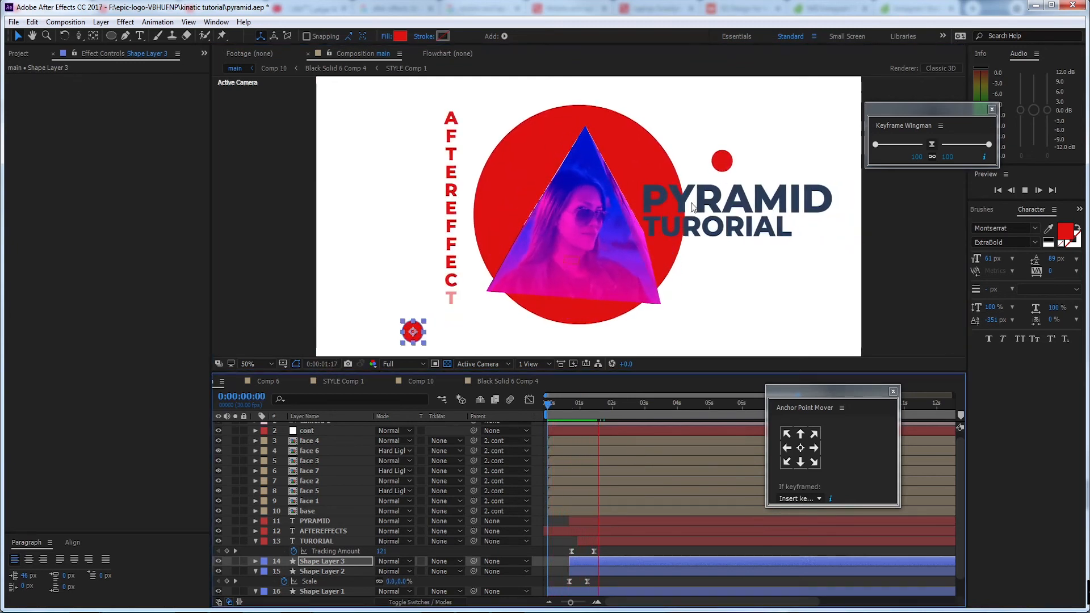
key("space")
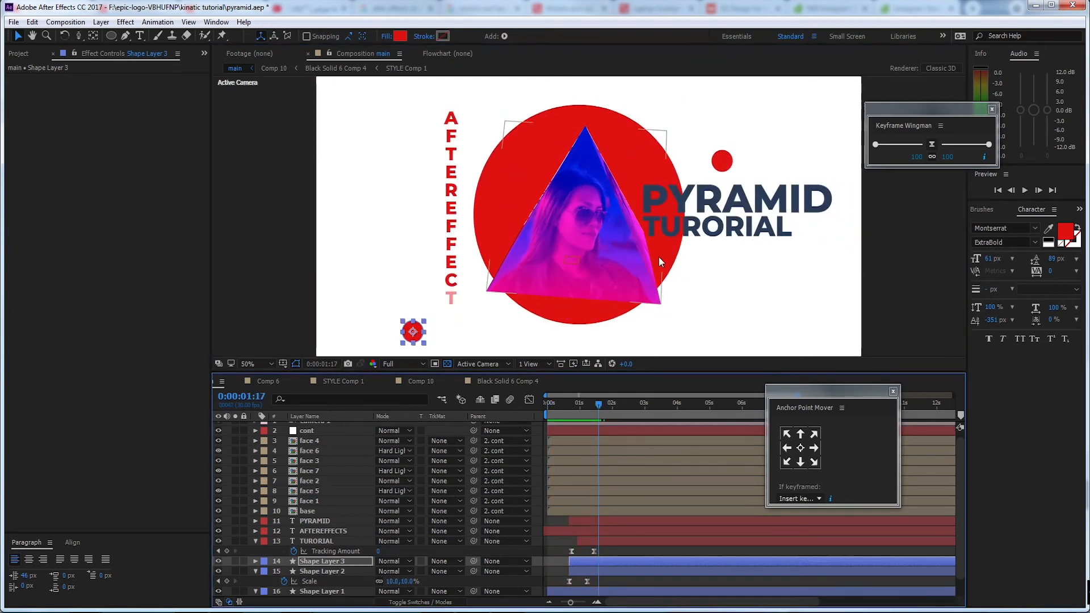
scroll(291, 478, "up", 1)
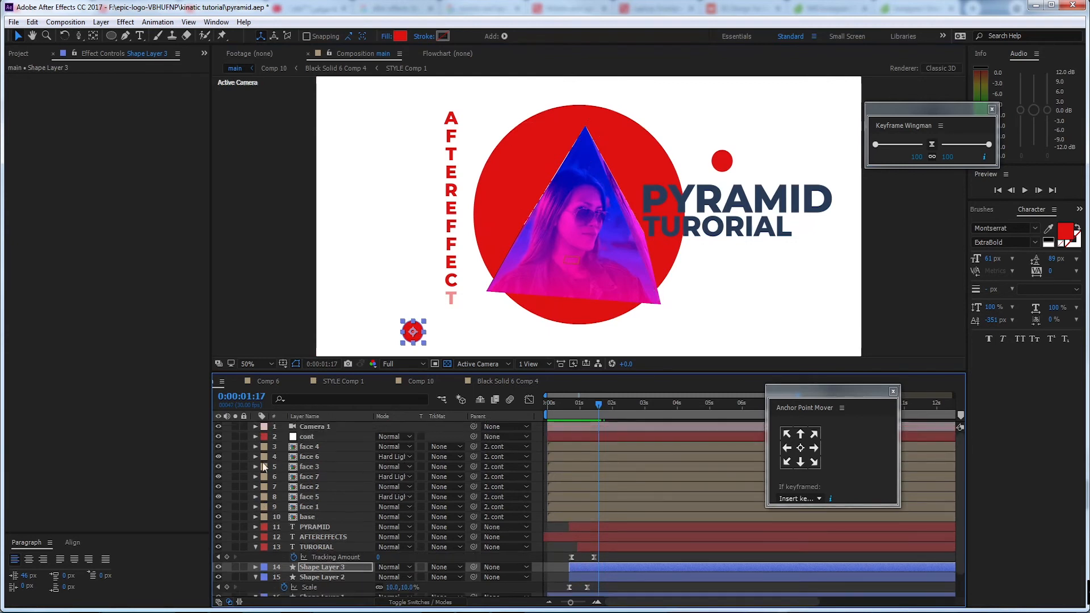
left_click(256, 546)
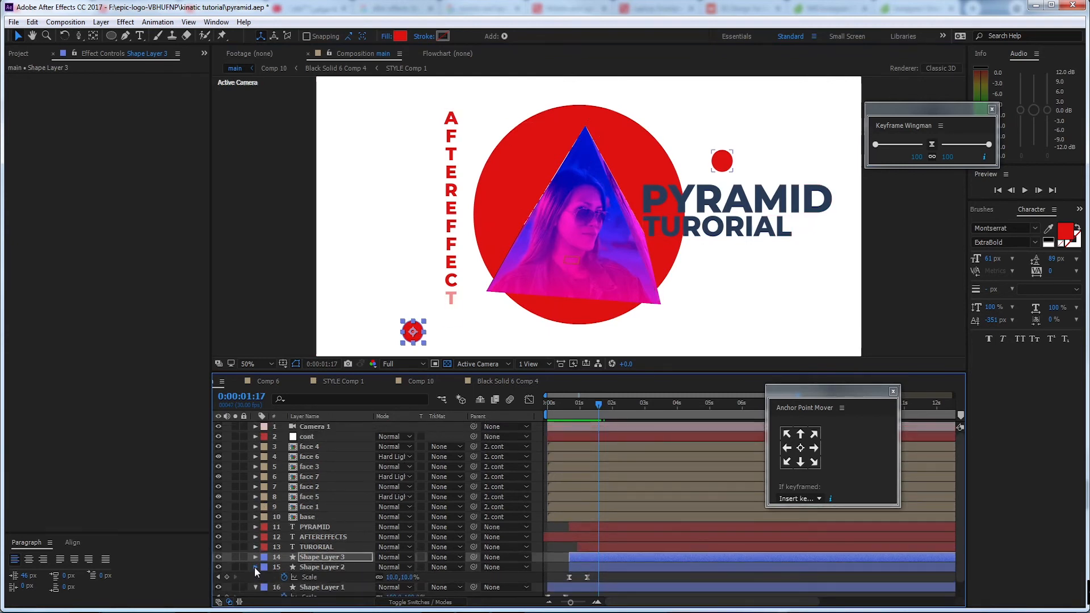
left_click(254, 568)
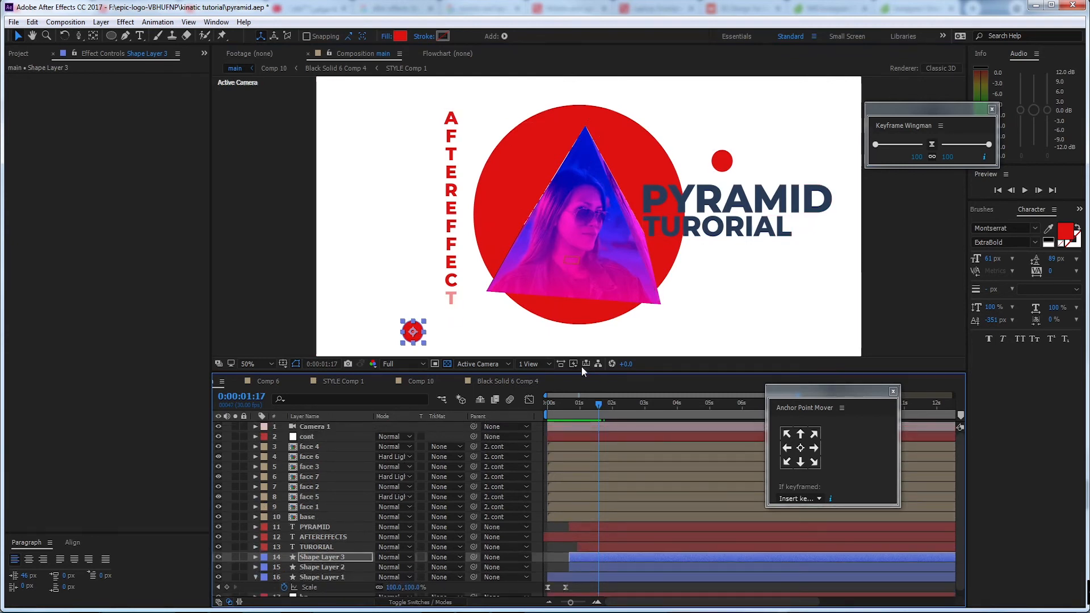
Draw a horizontal Pen tool line on a new shape layer, from above the small circle near the title into the large red circle
left_click(126, 37)
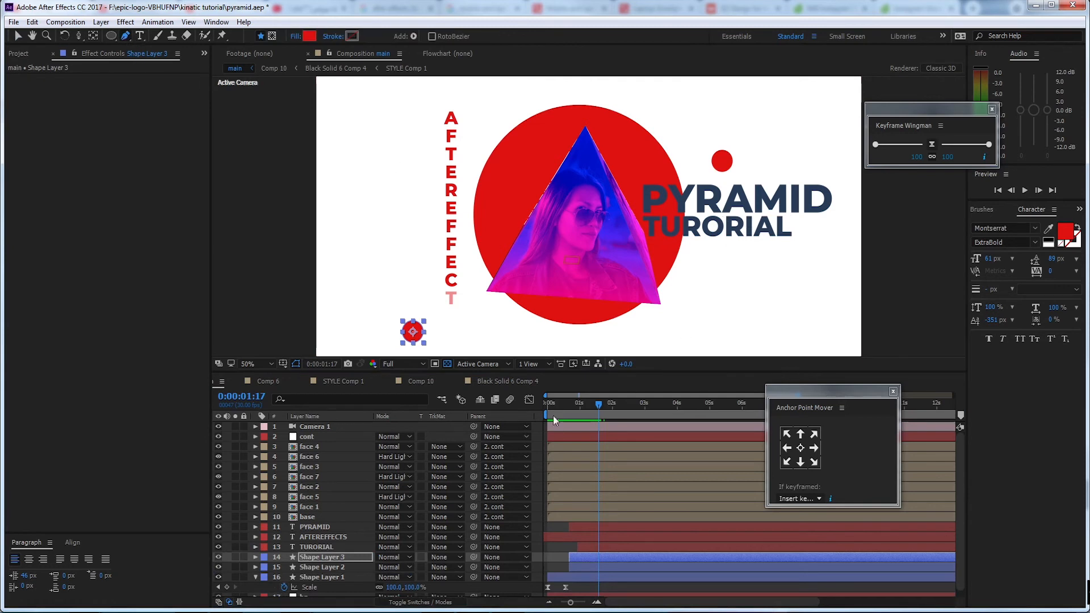
left_click(538, 472)
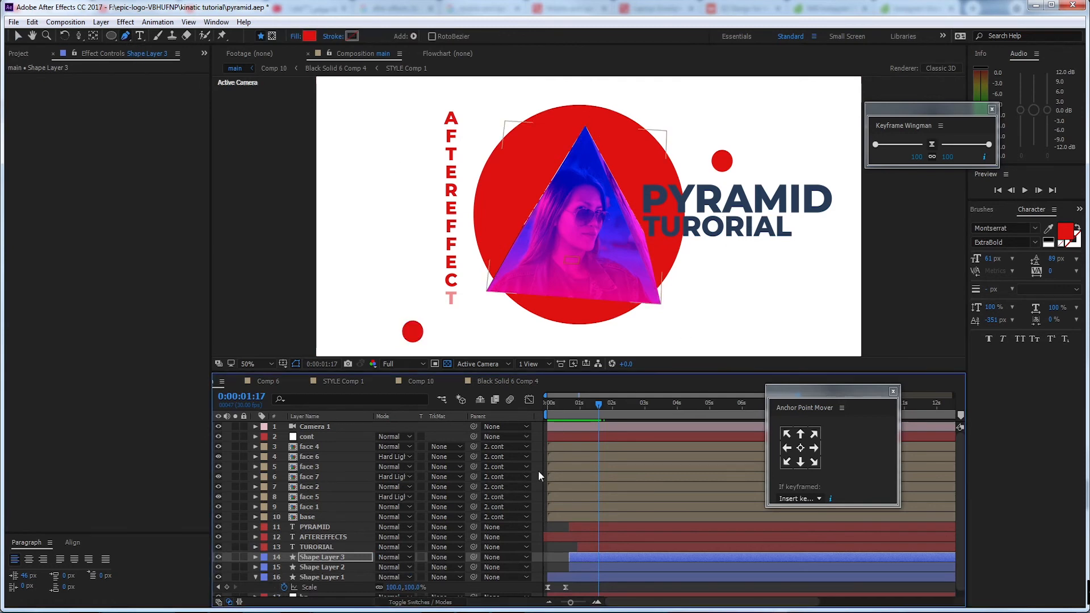
left_click(743, 137)
left_click(630, 138)
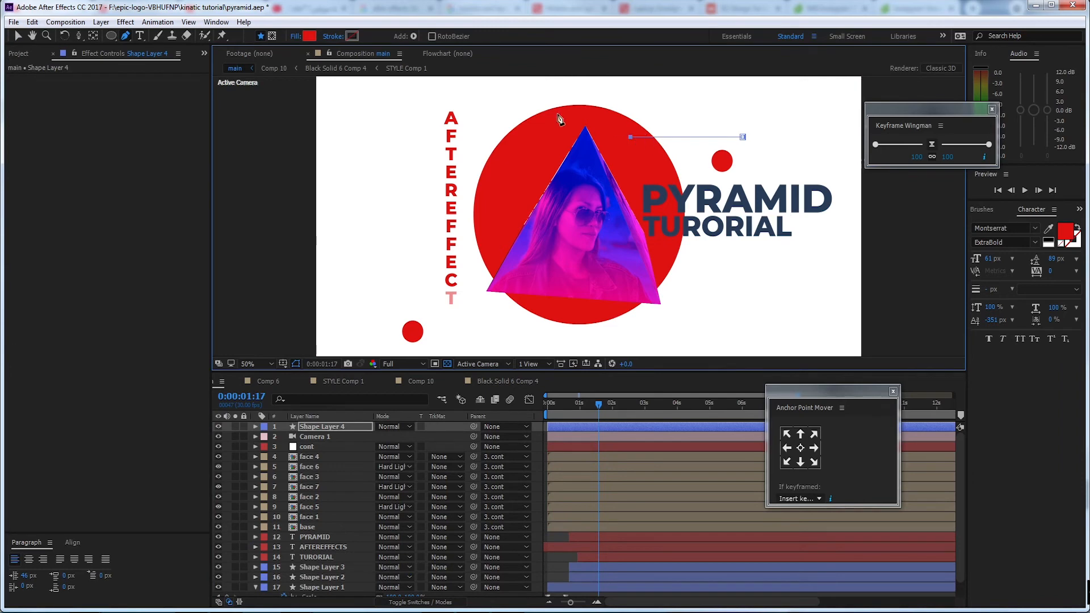
Match the line's stroke colour to the large circle's red DE1212 and set its width to 54 px
left_click(353, 38)
left_click(320, 247)
left_click(523, 138)
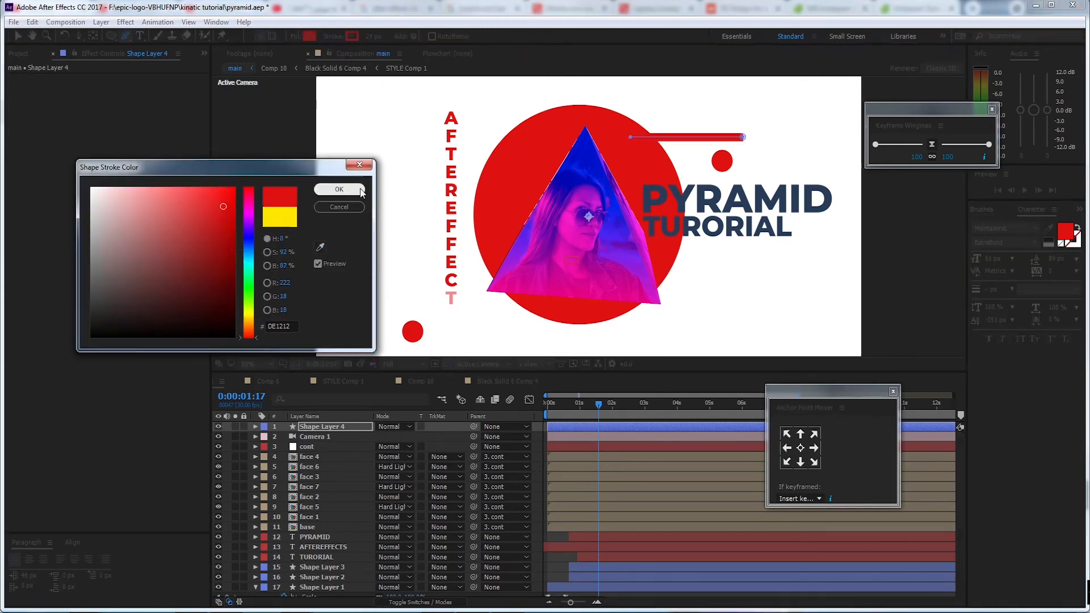
key("Return")
left_click_drag(372, 38, 386, 34)
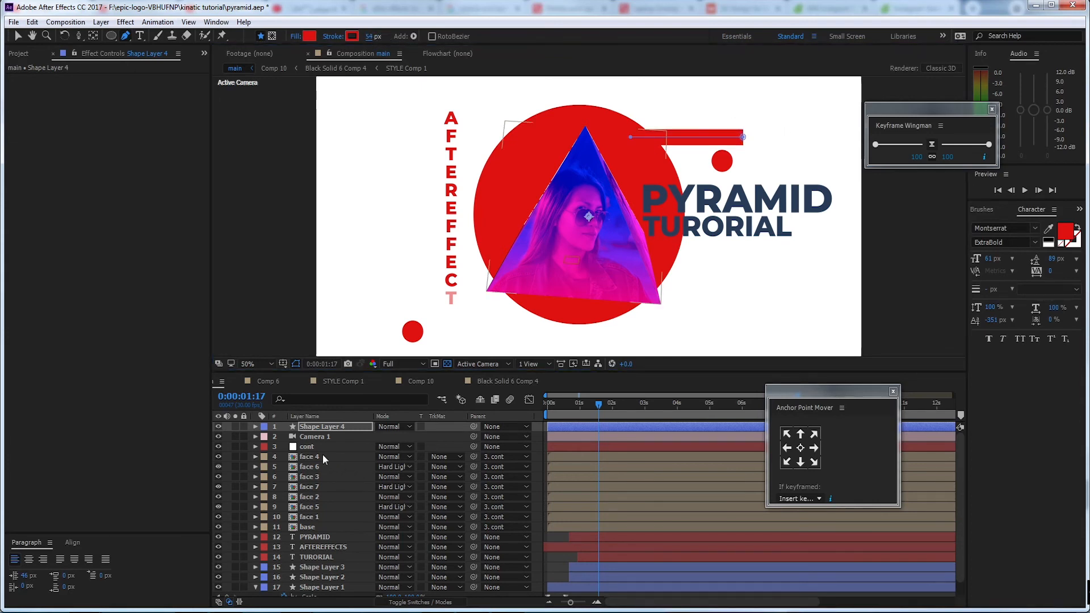
Set the Line Cap of Shape Layer 4's Stroke 1 to Round Cap
left_click(254, 427)
left_click(265, 447)
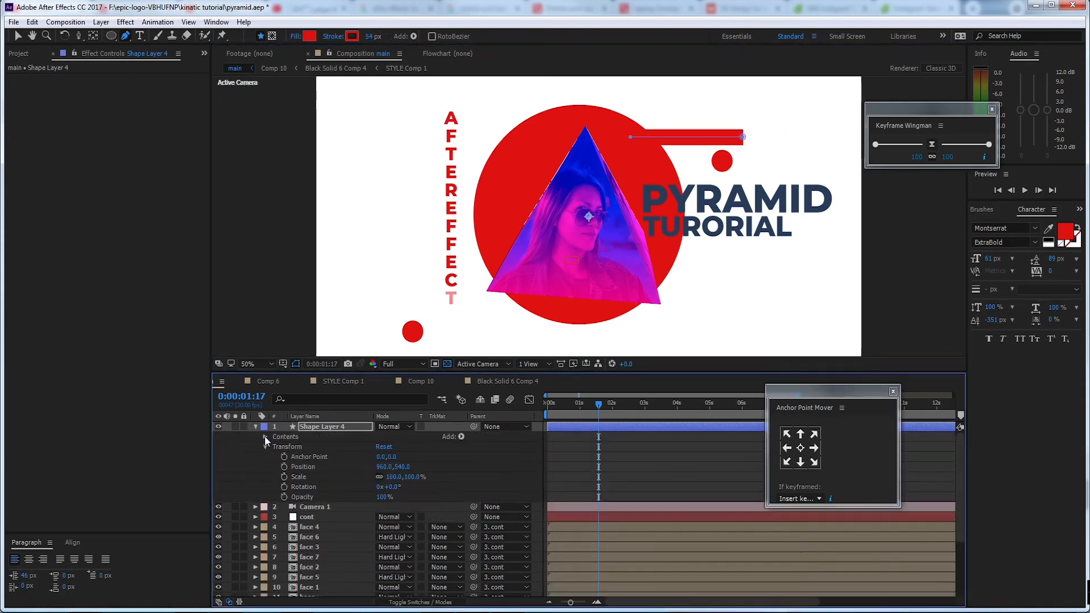
left_click(264, 436)
left_click(275, 447)
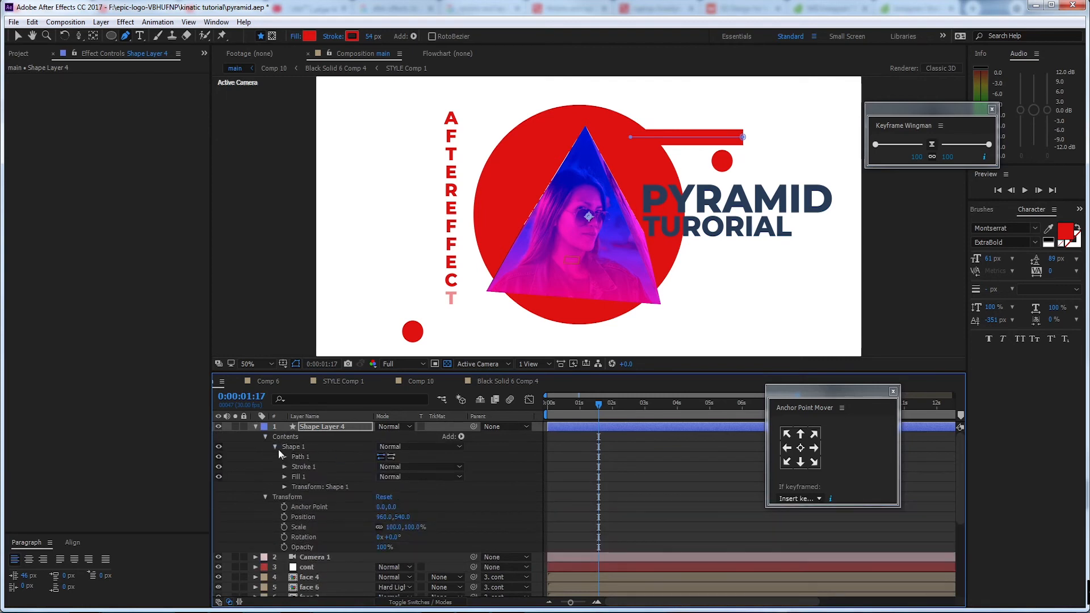
left_click(283, 467)
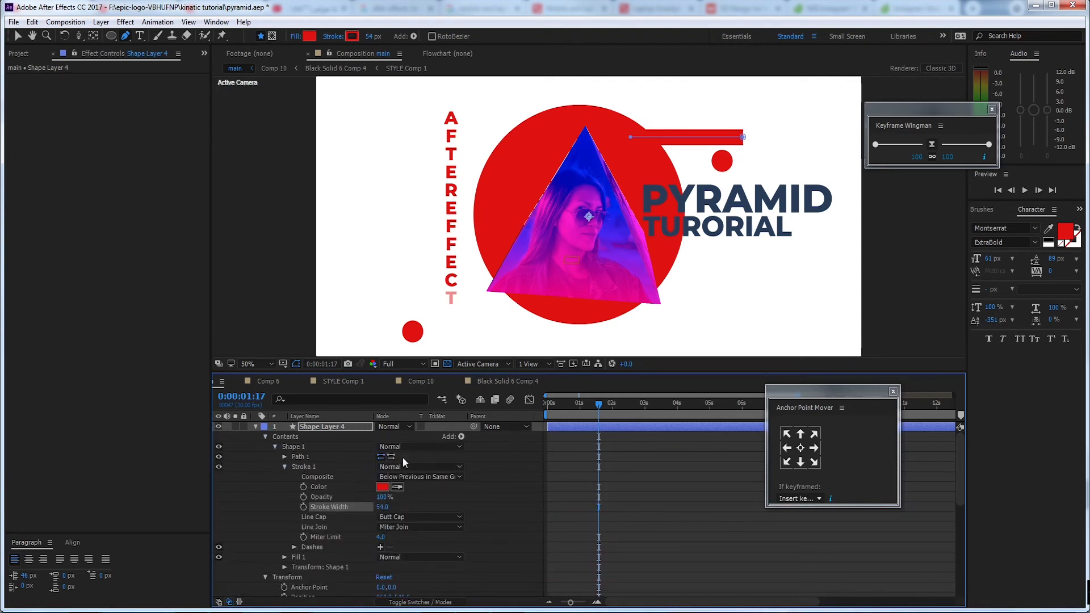
left_click(412, 517)
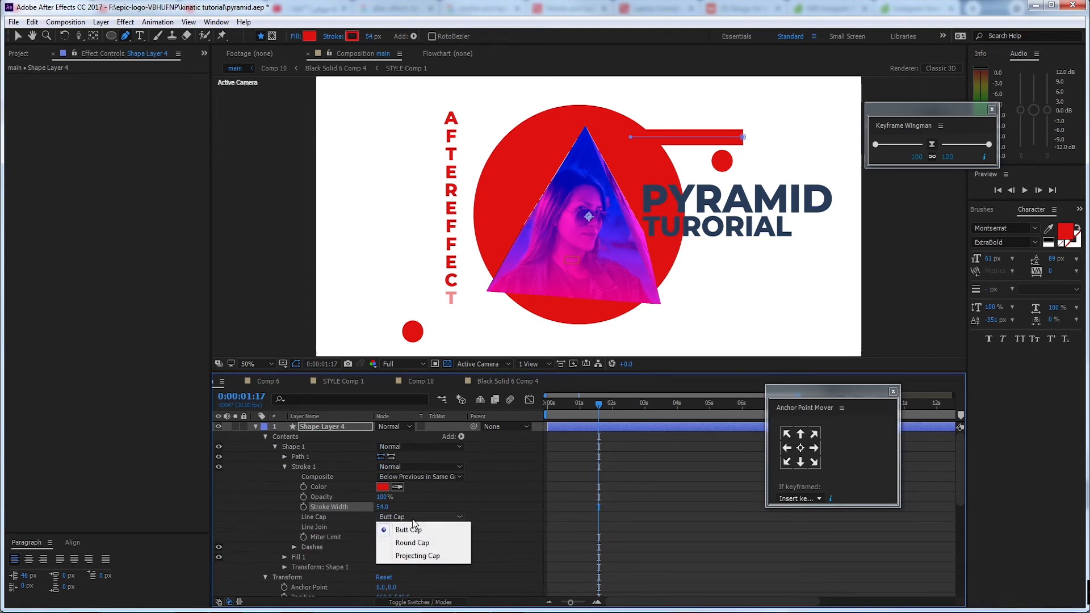
left_click(440, 546)
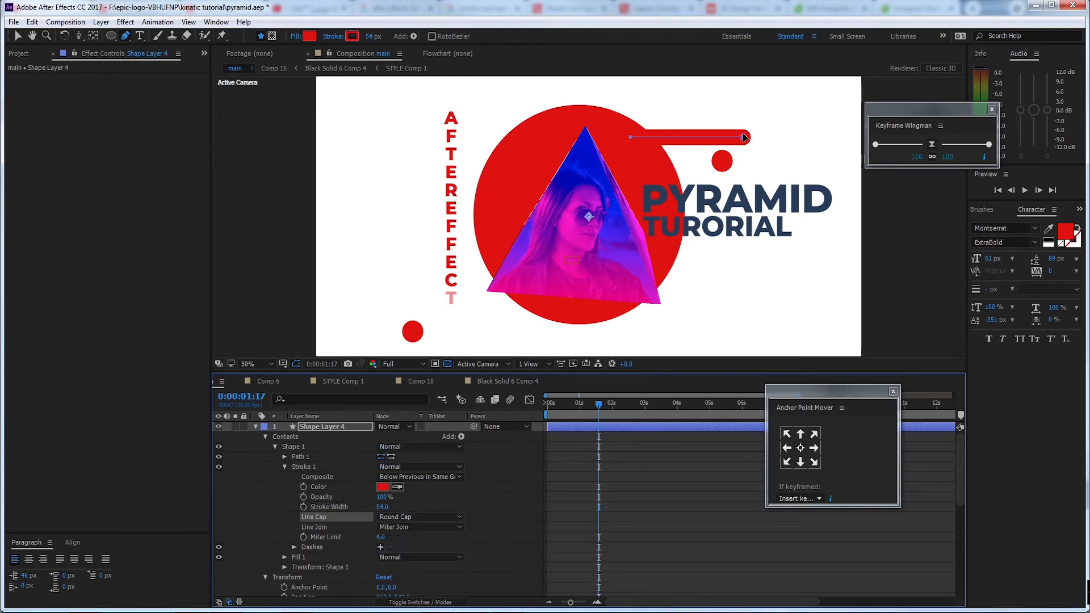
Add Trim Paths to Shape Layer 4 and create a Start keyframe at 100%
left_click(461, 437)
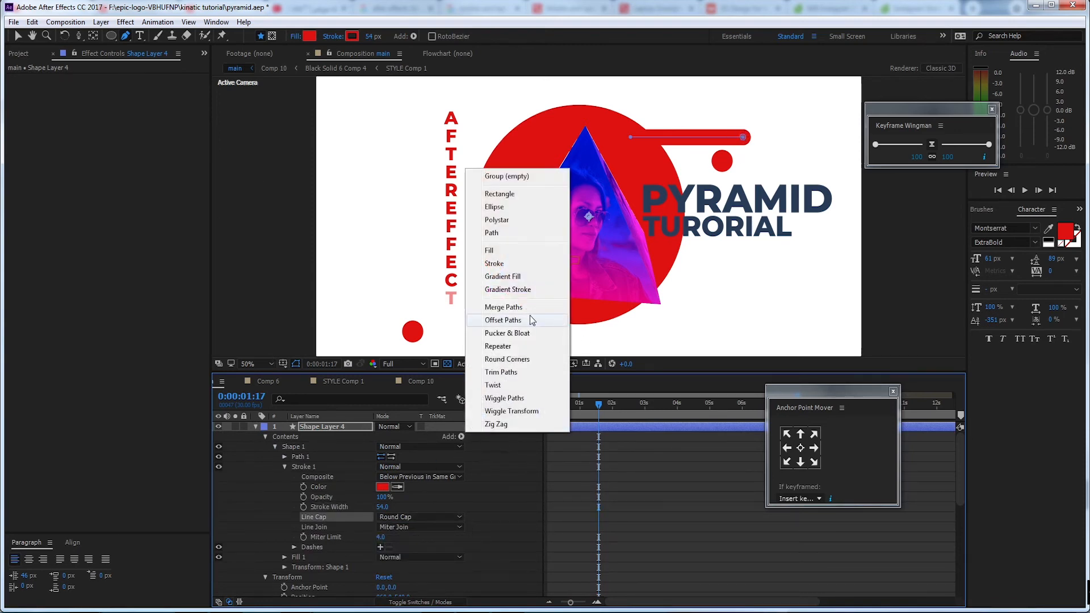
left_click(543, 372)
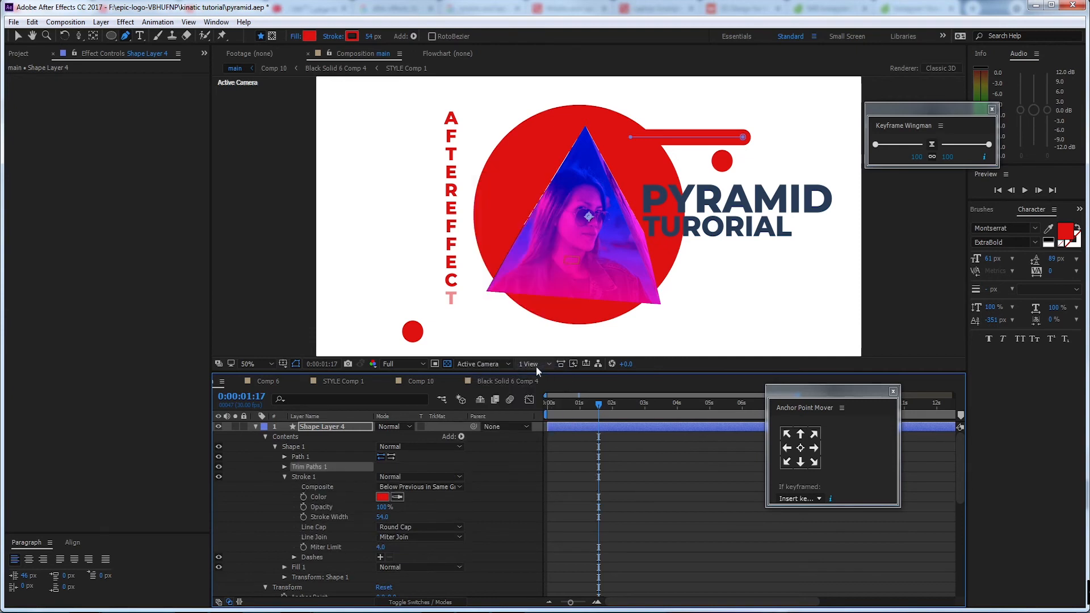
left_click(285, 466)
left_click_drag(388, 488, 428, 475)
left_click(303, 477)
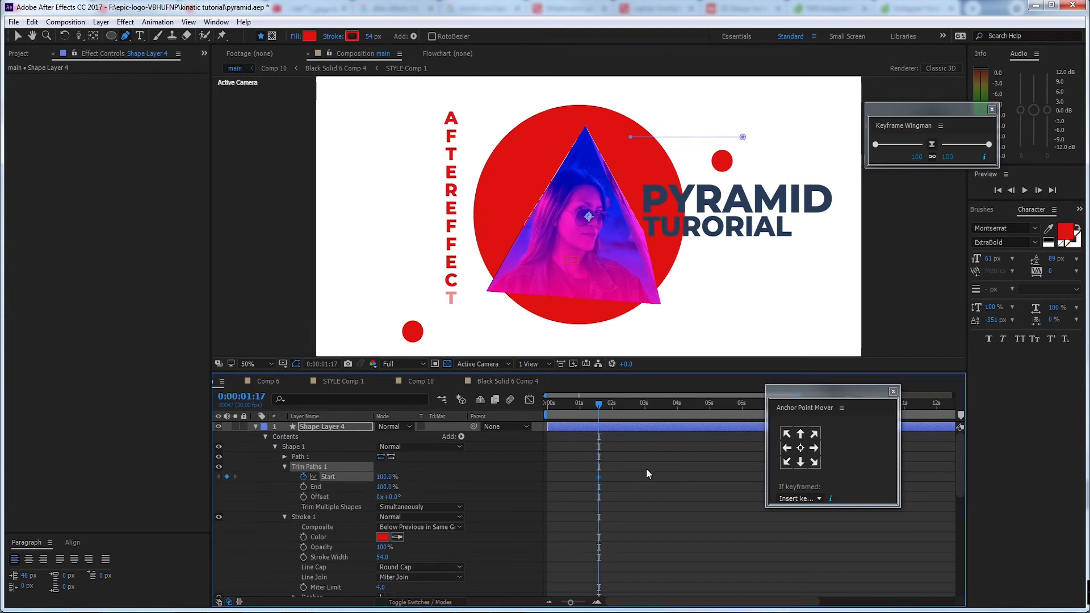
Move the Start keyframe to about 0:00:00:17, set Start to 0% at 0:00:01:17, and preview the line growing
left_click_drag(597, 477, 567, 478)
left_click_drag(341, 477, 303, 476)
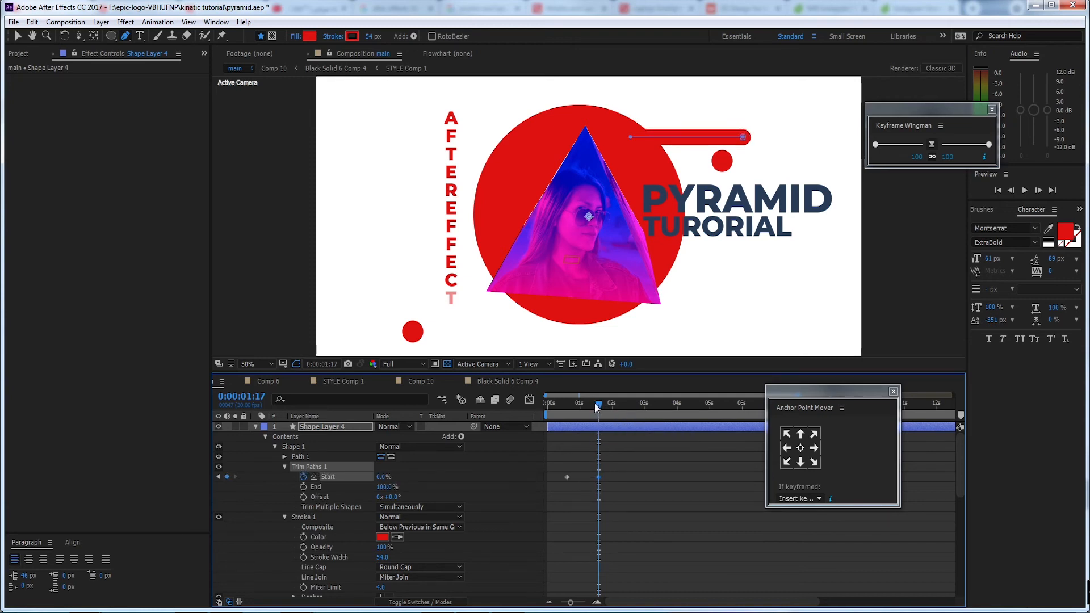
left_click_drag(596, 402, 566, 407)
key("space")
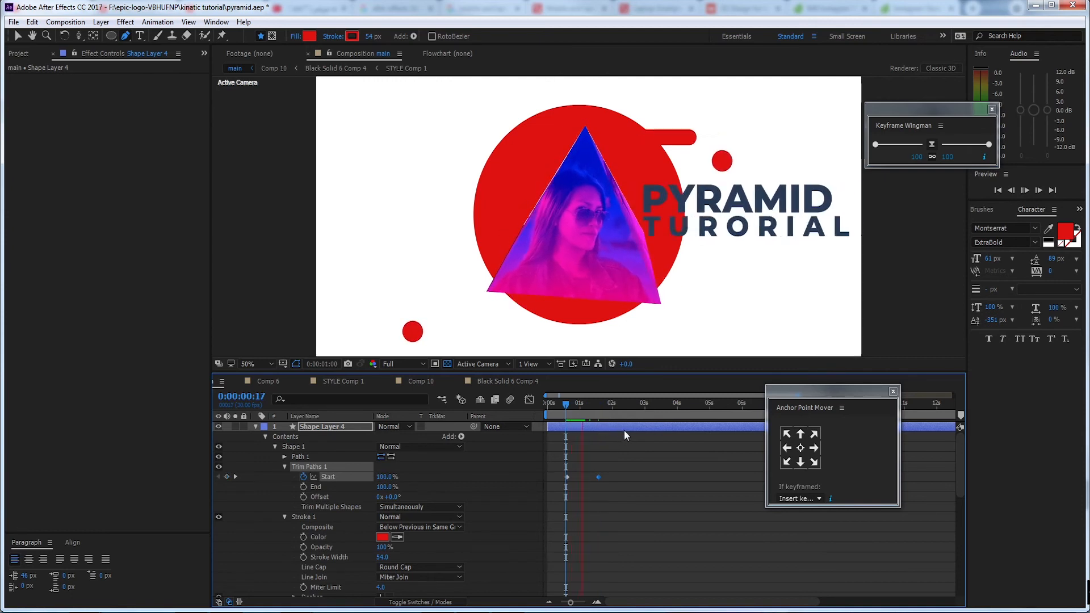
Apply Easy Ease to both Start keyframes, move the ending one to about 0:00:01:00, and preview from 0:00:00:12
left_click_drag(623, 471, 552, 483)
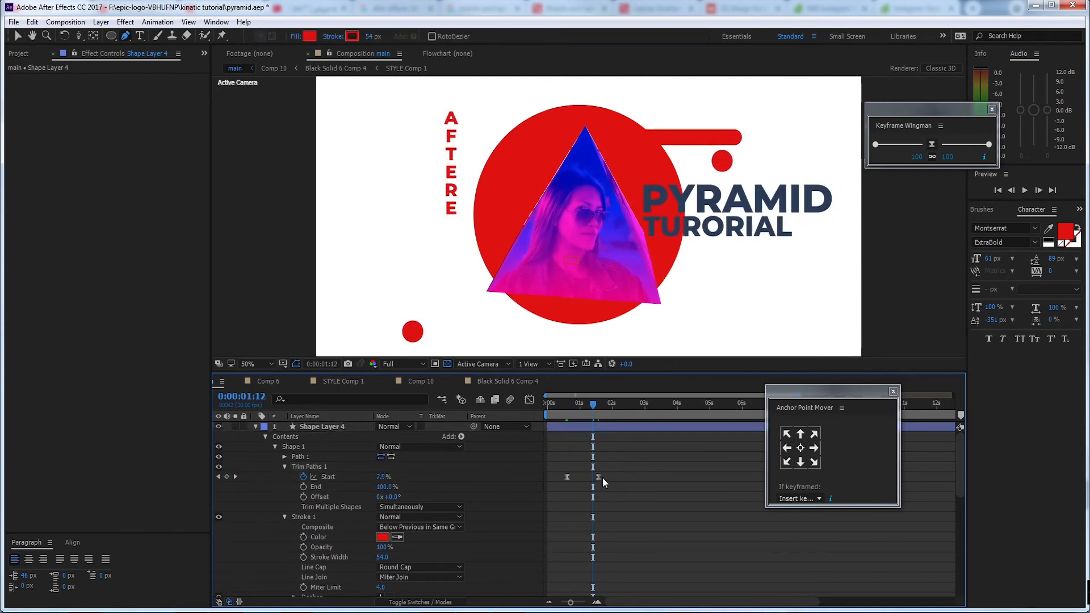
left_click_drag(598, 477, 581, 479)
key("F9")
left_click_drag(588, 402, 561, 404)
key("space")
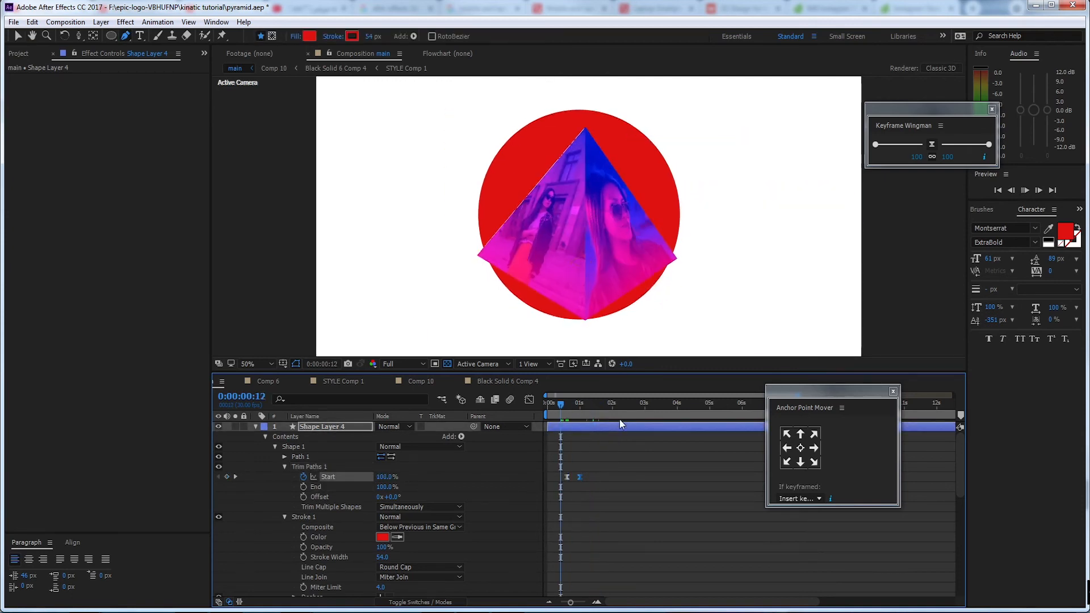
Reshape the Start speed curve for a longer ease into the ending keyframe, place that keyframe at about 0:00:01:07, and preview
left_click(571, 486)
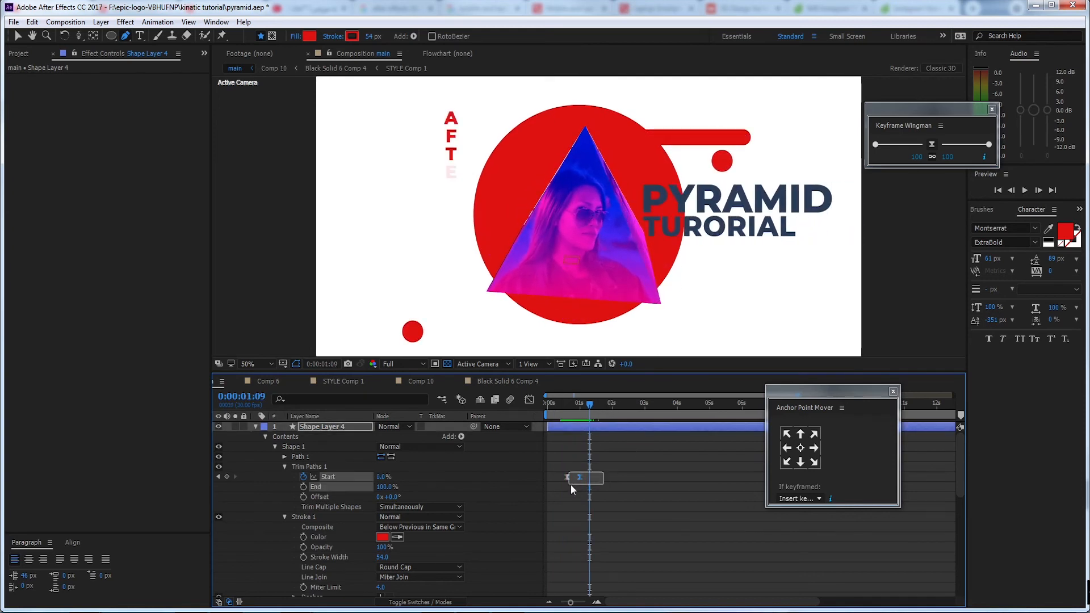
left_click(530, 401)
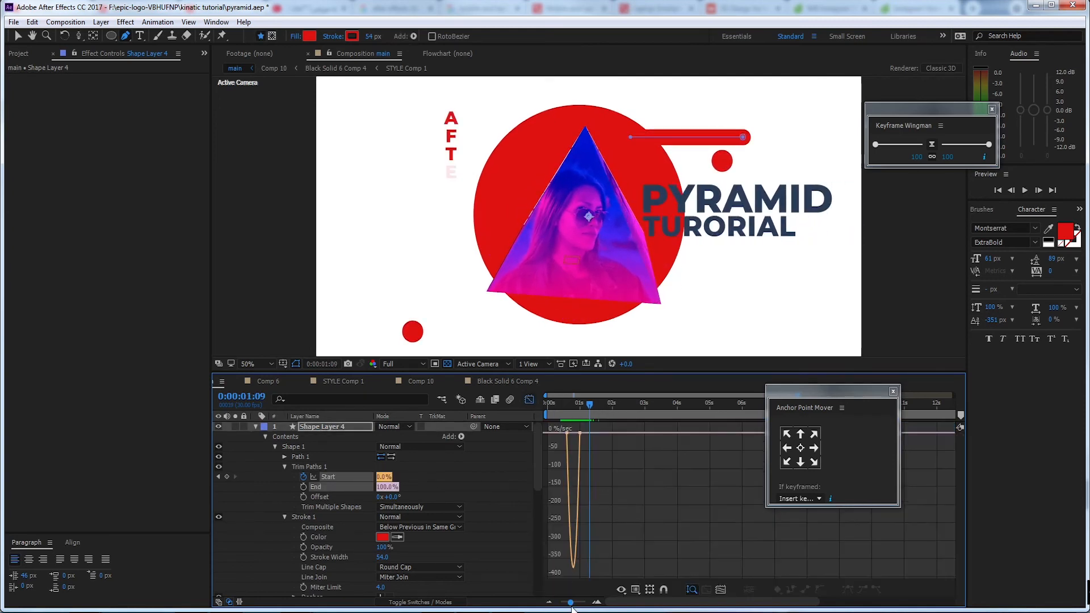
left_click_drag(571, 604, 578, 602)
left_click(615, 434)
left_click_drag(611, 433, 571, 417)
key("v")
left_click(527, 400)
key("space")
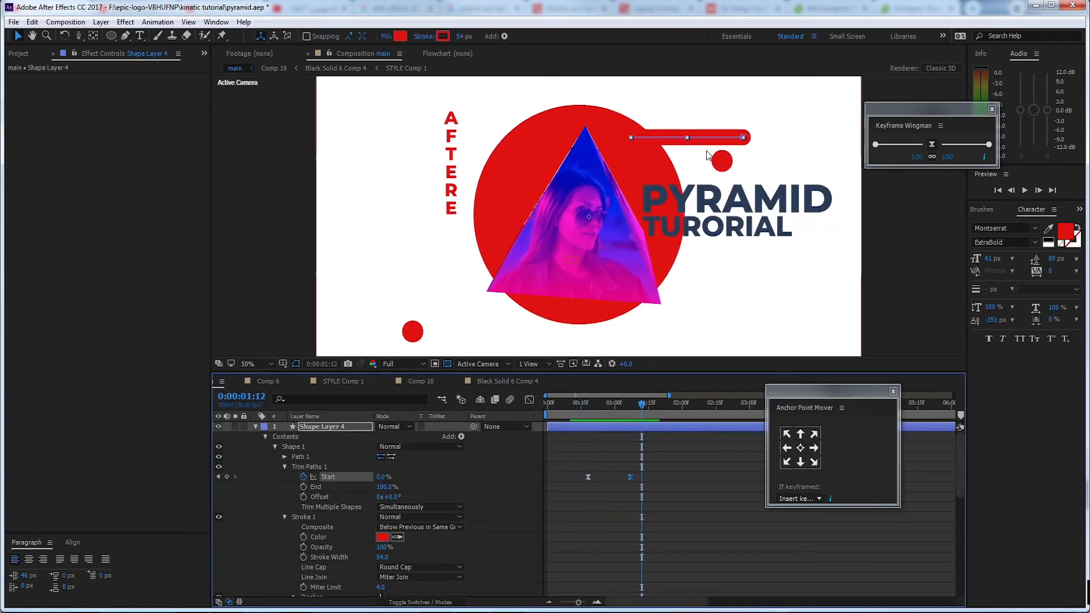
Duplicate Shape Layer 4, lower the copy to Position 960, 666 and set its stroke width to 21 px
left_click(343, 427)
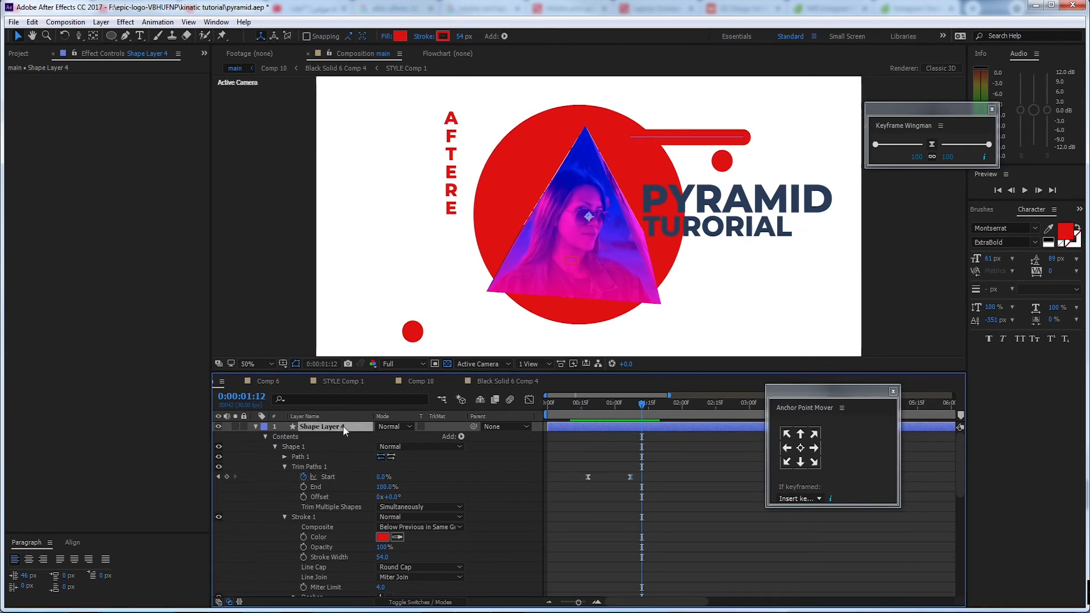
key("ctrl+d")
key("p")
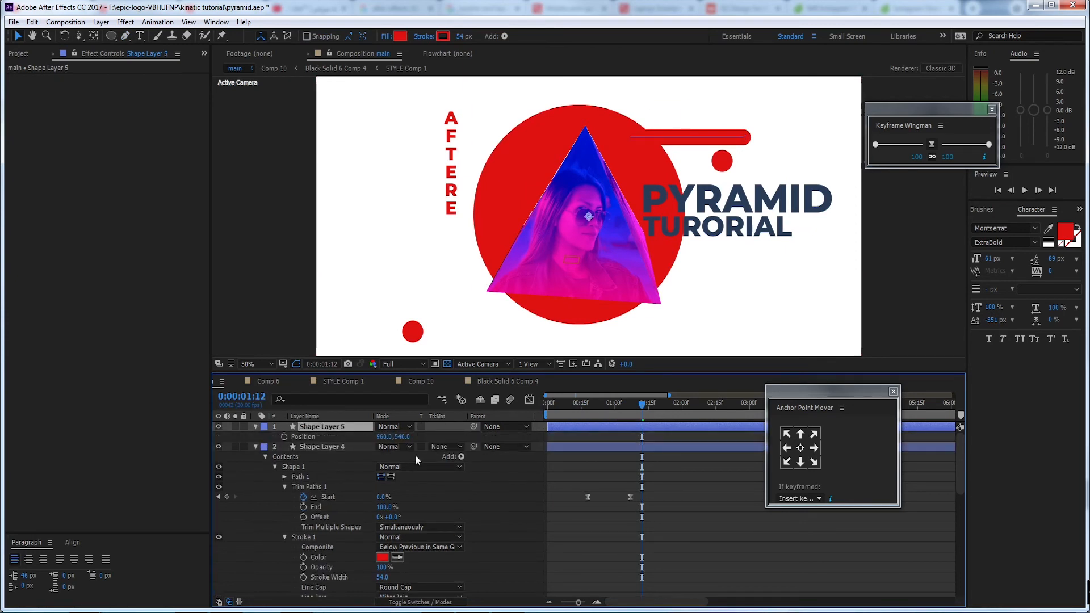
left_click_drag(401, 439, 477, 429)
left_click_drag(464, 36, 443, 38)
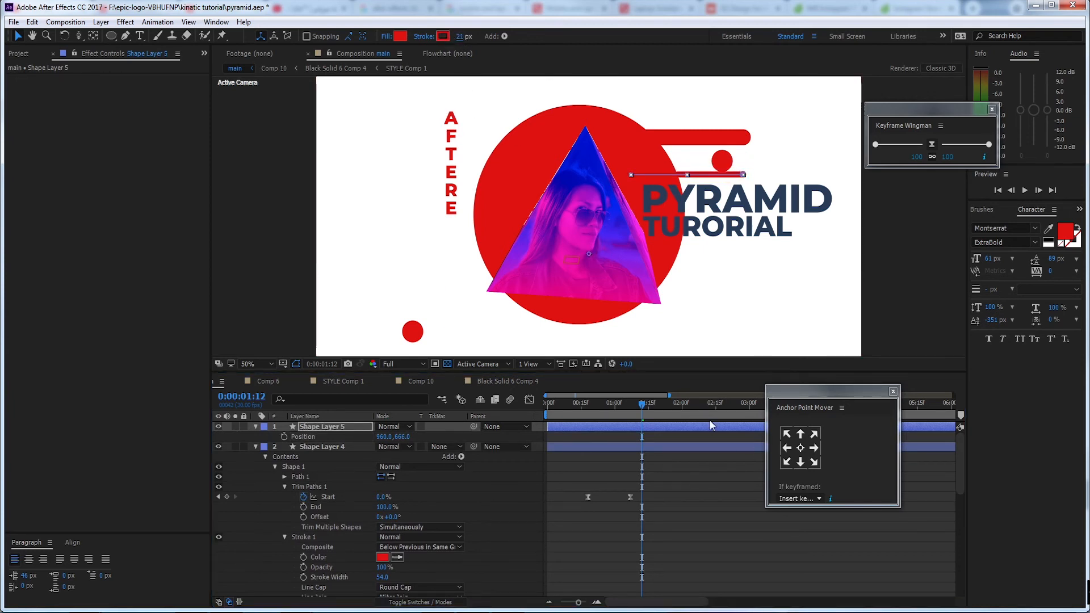
Shift the Shape Layer 5 line about 3 frames later and preview from the start
left_click_drag(573, 427, 581, 428)
left_click_drag(642, 405, 546, 411)
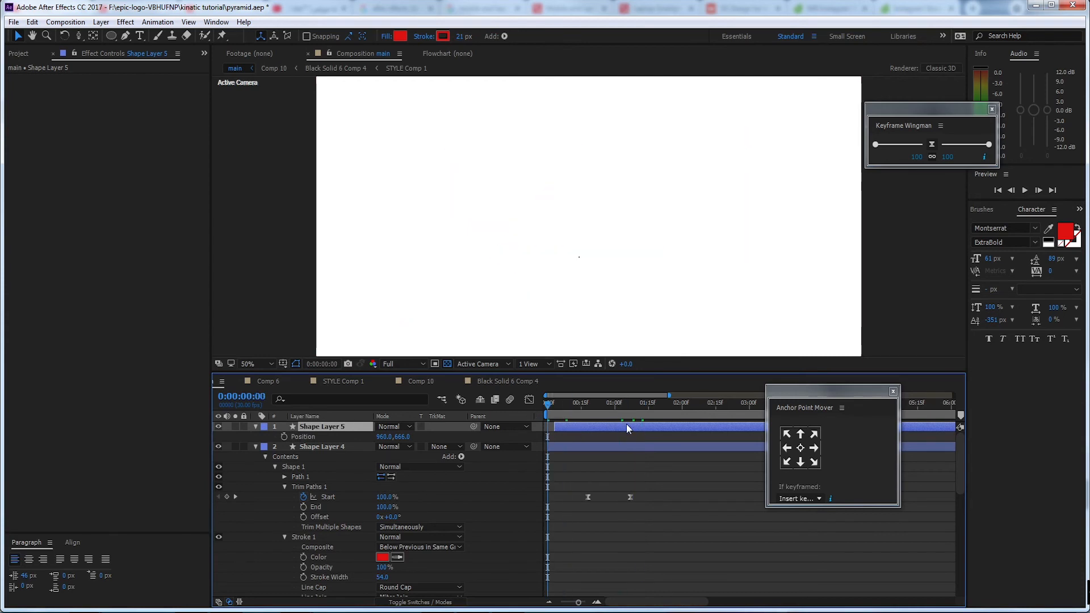
key("space")
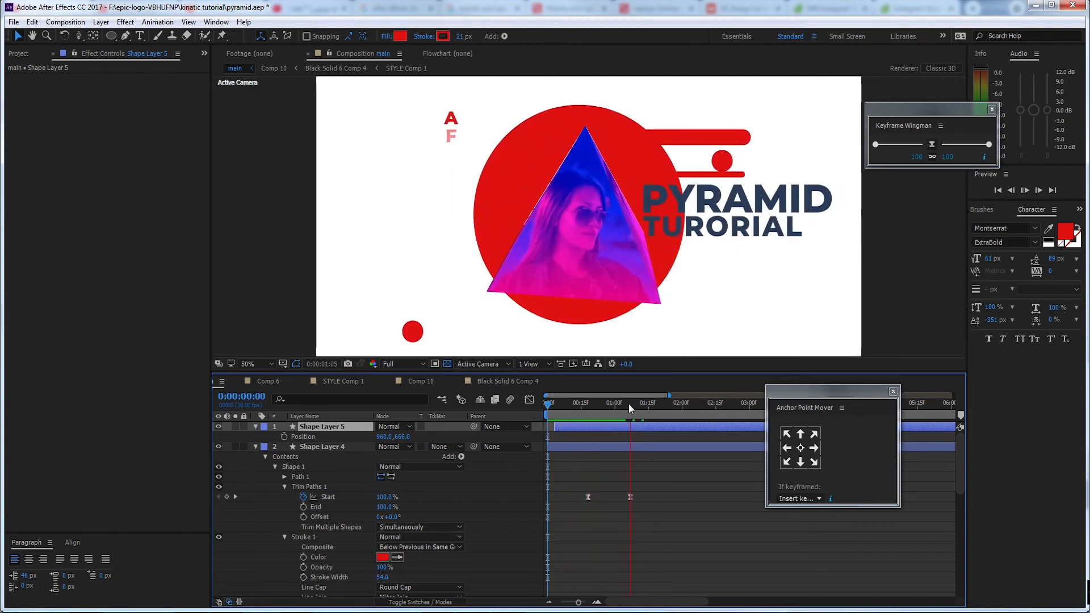
Move the small Shape Layer 2 circle above the title to just beyond the thick bar's rounded end
left_click(723, 163)
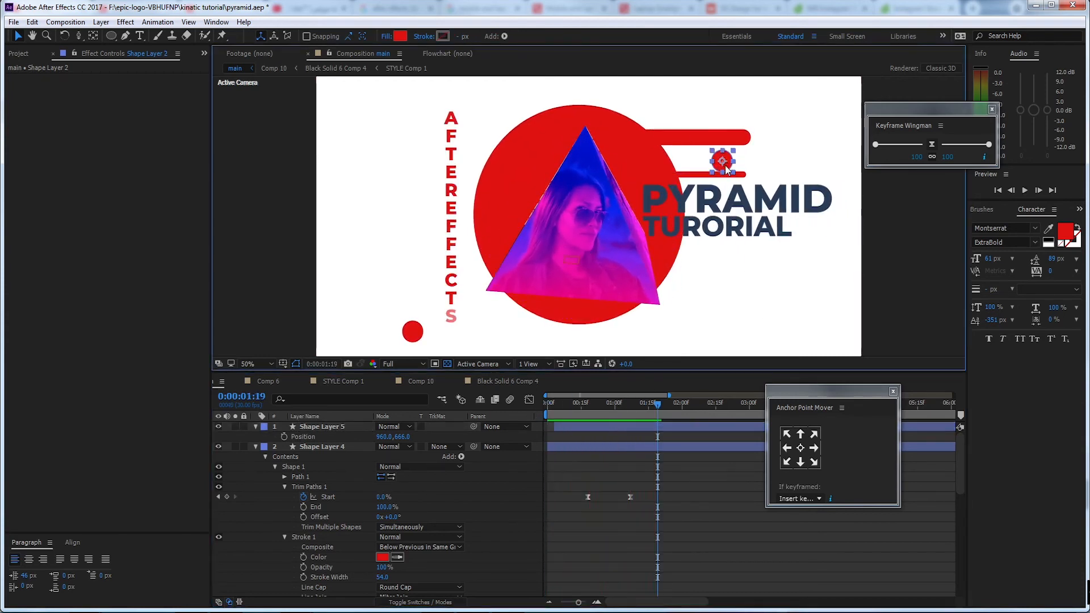
left_click_drag(726, 166, 790, 140)
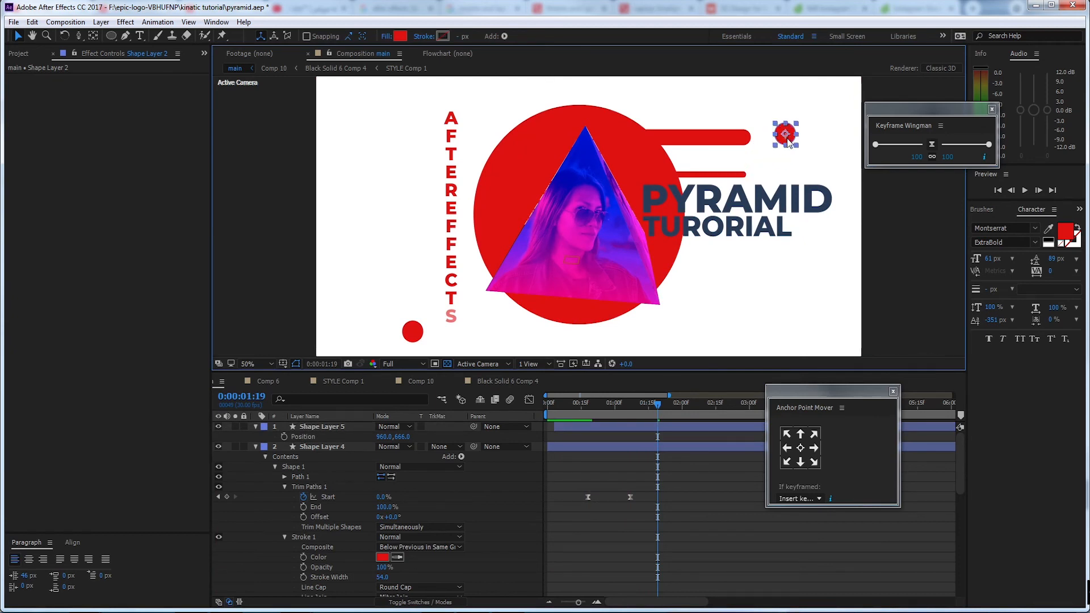
Duplicate Shape Layer 5 and lower the copy to Position 960, 903, just beneath the title
left_click(333, 447)
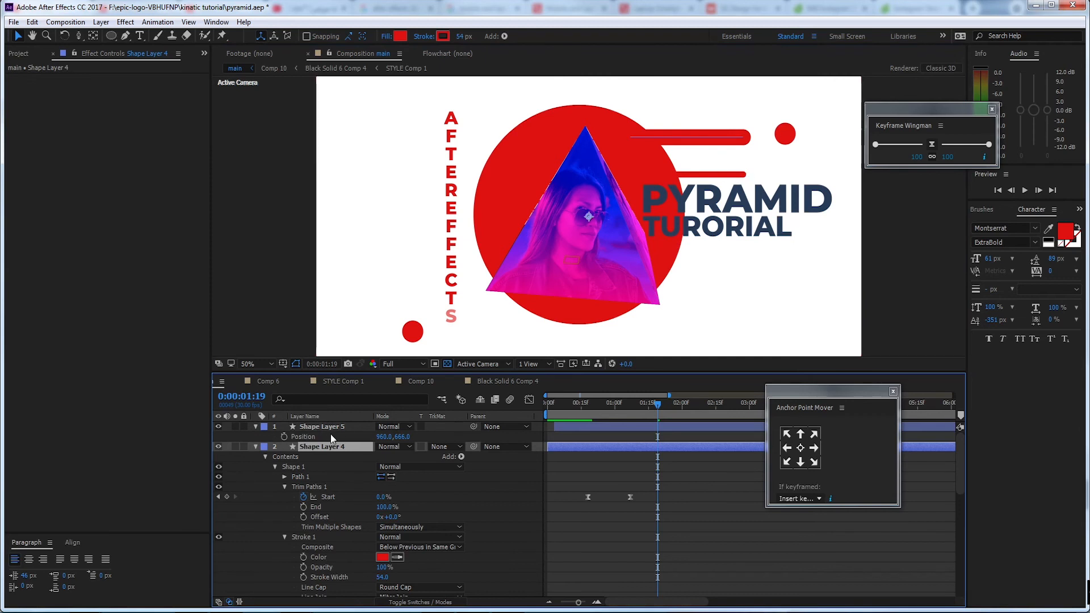
left_click(329, 429)
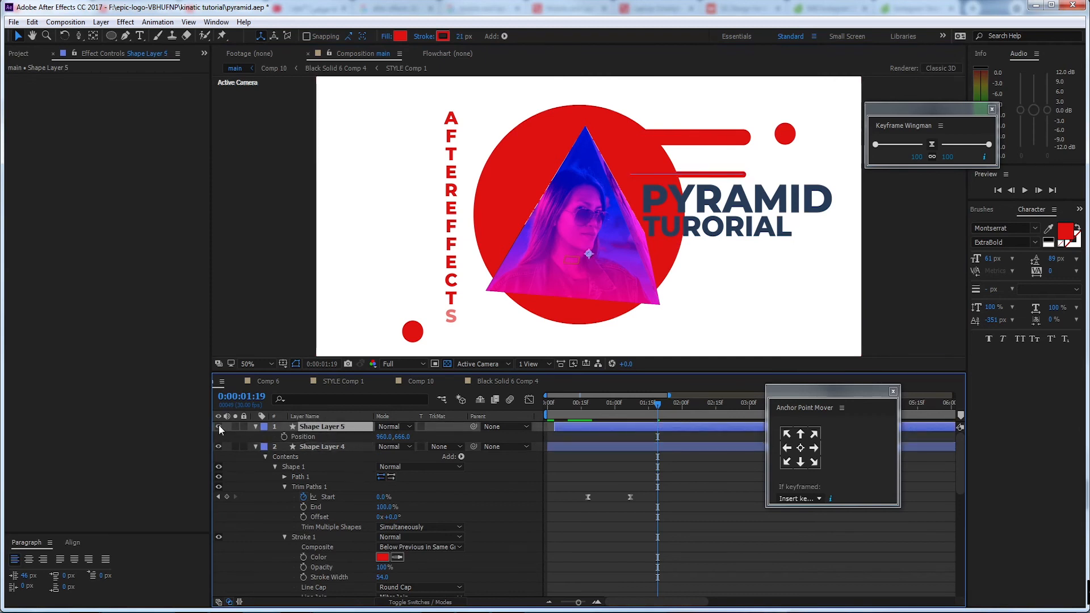
key("ctrl+d")
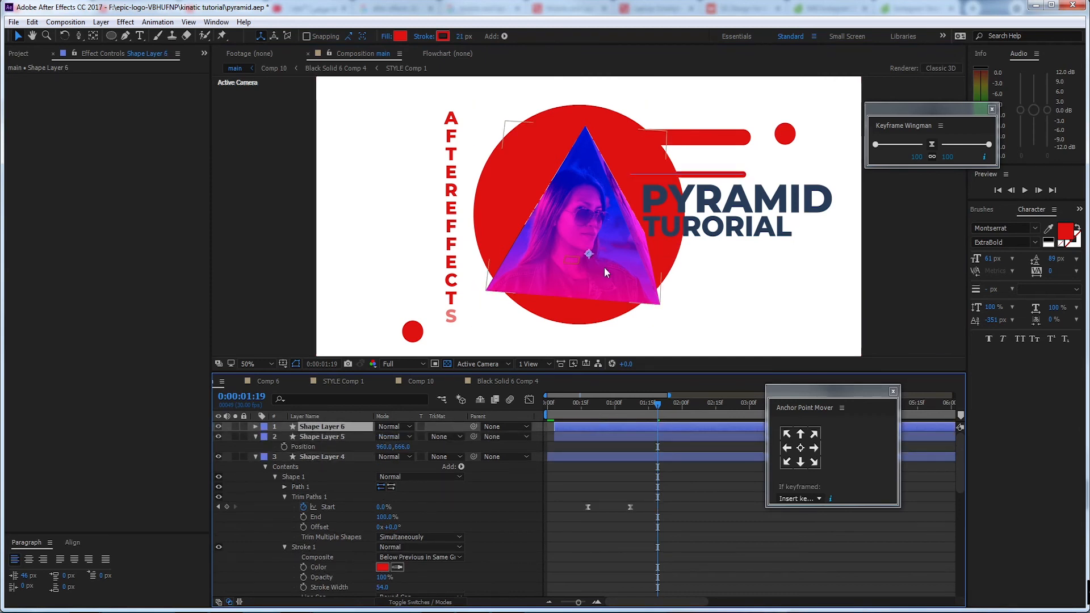
key("p")
left_click_drag(404, 440, 540, 434)
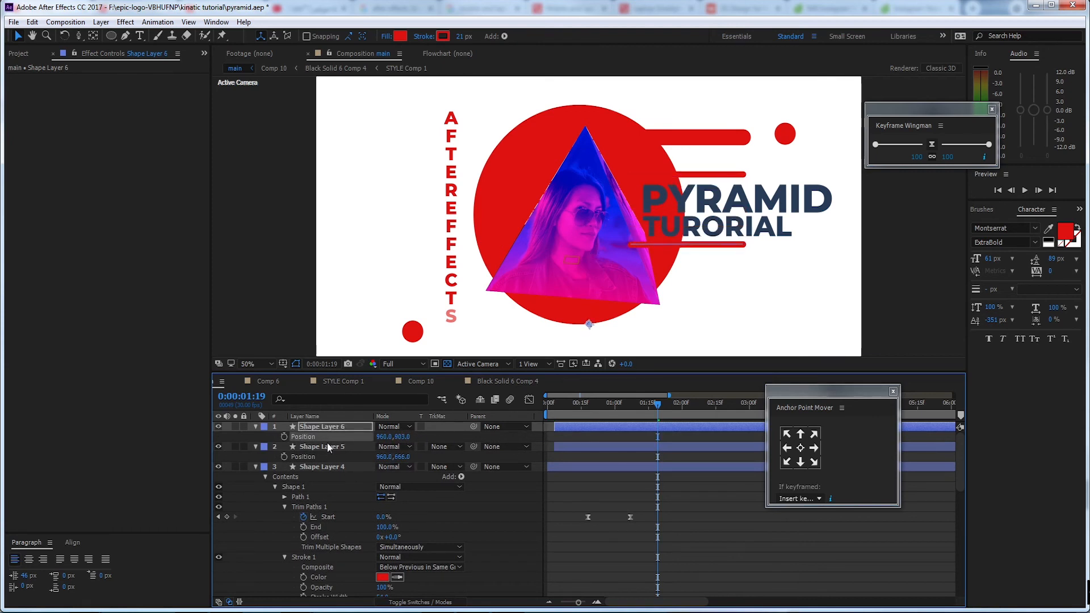
Collapse all layers and move Shape Layers 4, 5 and 6 together in the stack to directly above the bg layer
left_click(322, 447, "ctrl")
left_click(324, 467, "ctrl")
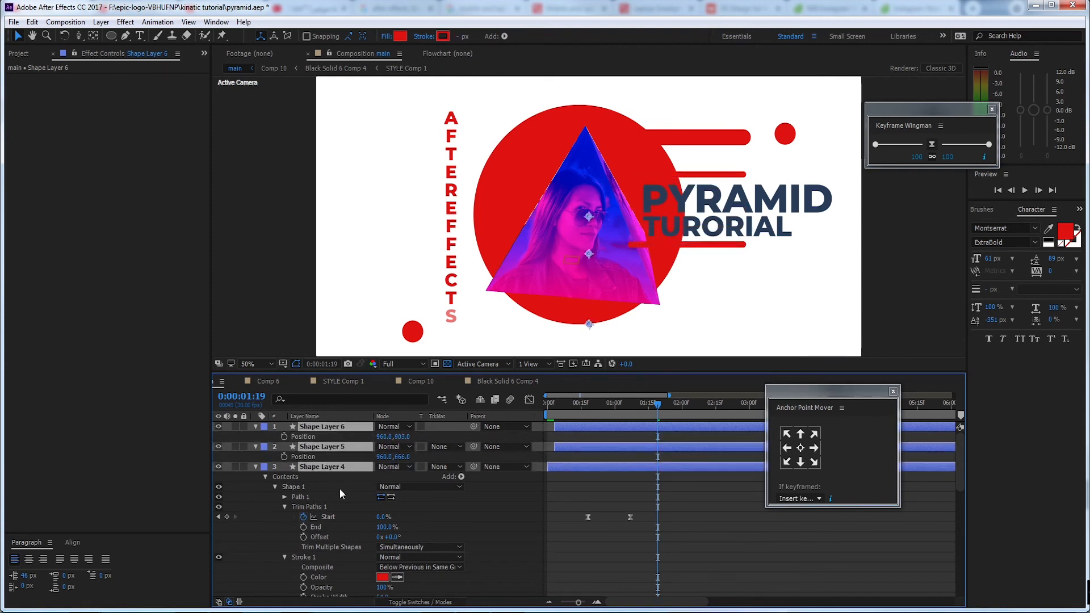
scroll(326, 476, "down", 1)
scroll(326, 475, "up", 1)
key("ctrl+a")
key("ctrl+grave")
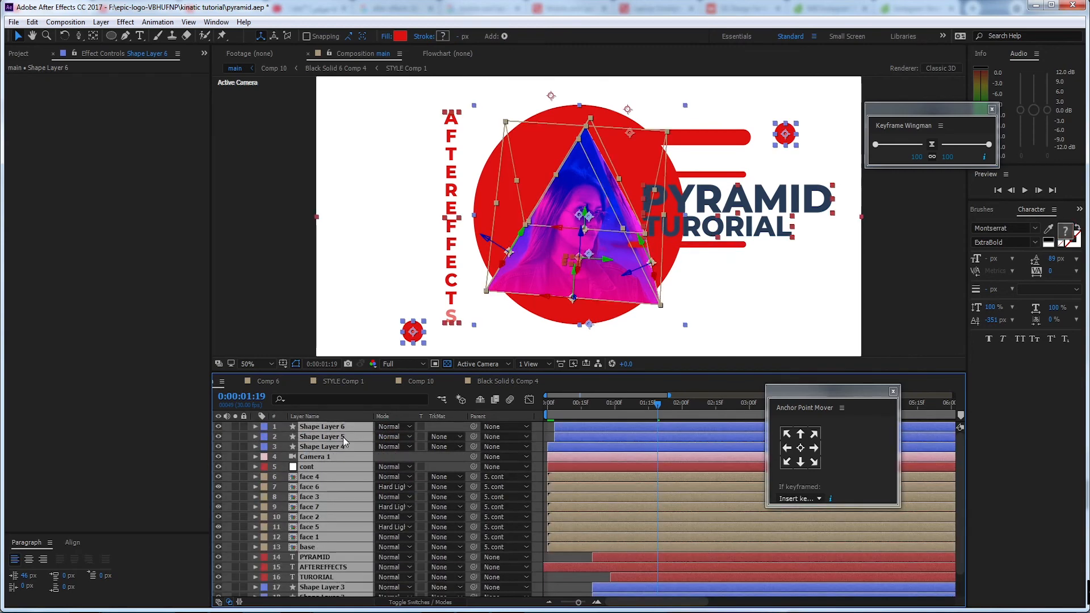
left_click_drag(391, 372, 401, 329)
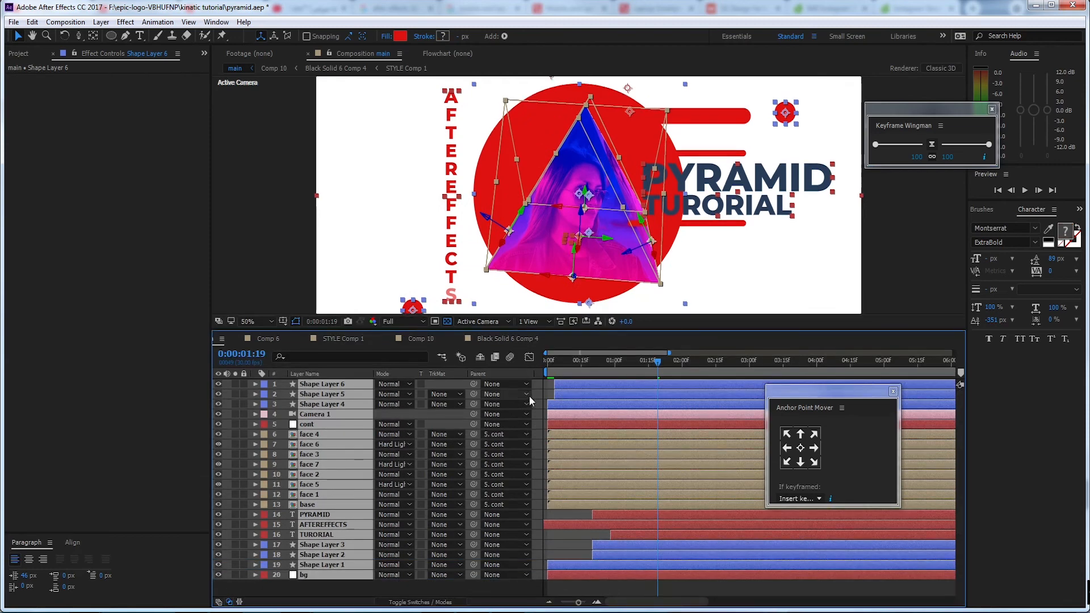
left_click(537, 394)
left_click(352, 405)
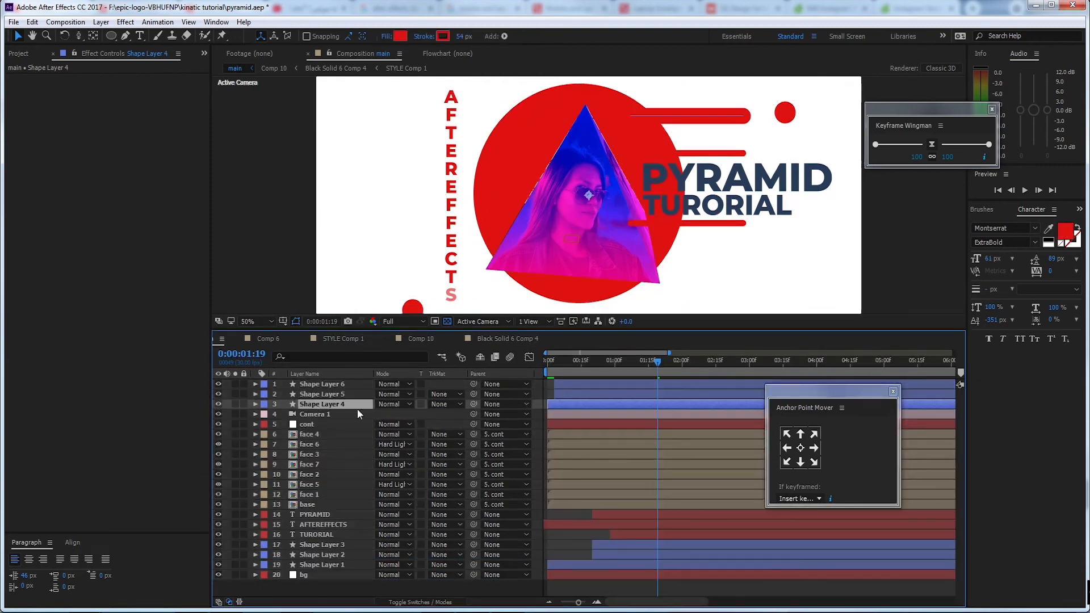
left_click(318, 393, "shift")
left_click(315, 385, "shift")
left_click_drag(311, 406, 342, 569)
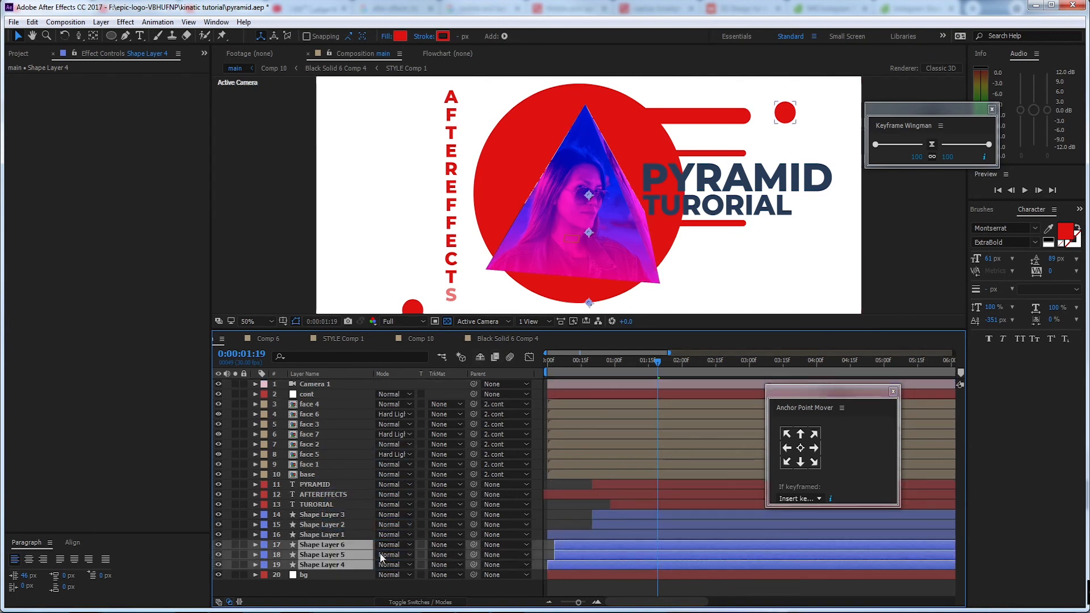
Remove the Trim Paths Start animation from Shape Layer 6 and keyframe its End at 0% at 0:00:01:19
left_click(336, 542)
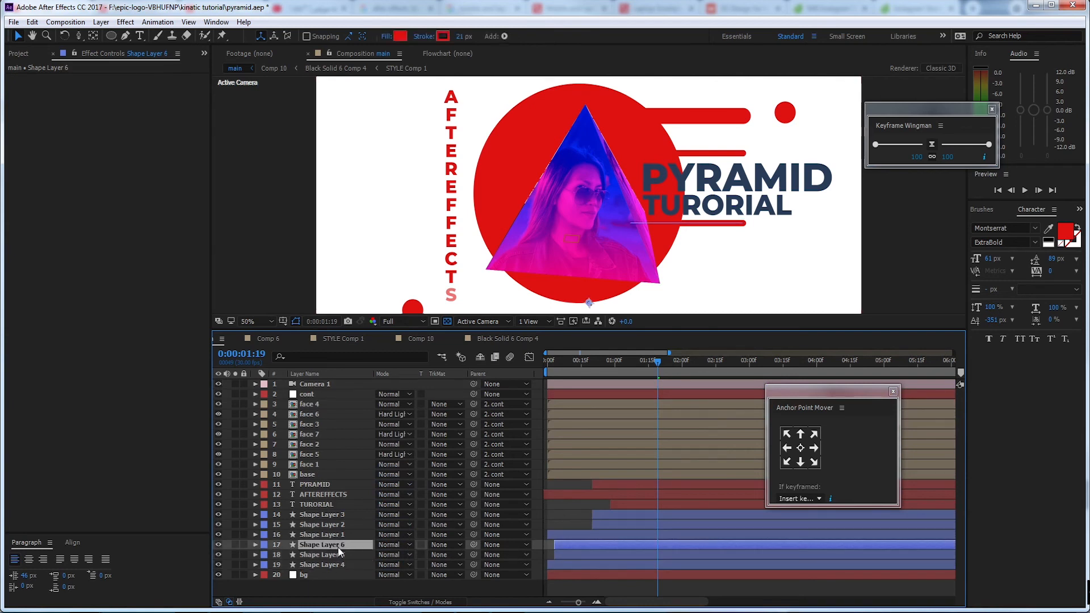
key("u")
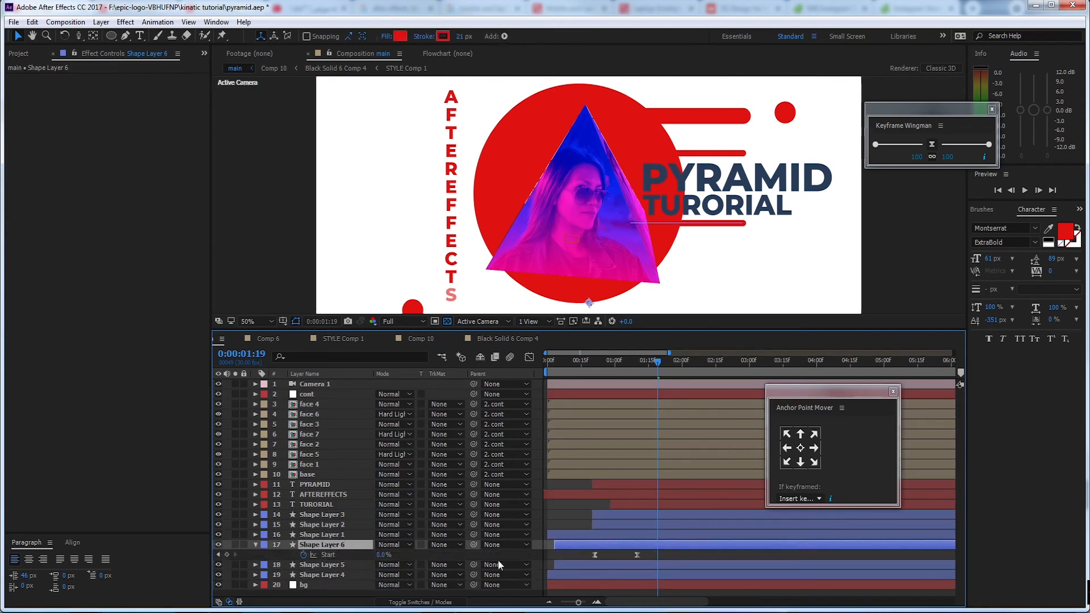
left_click(256, 544)
left_click(256, 544)
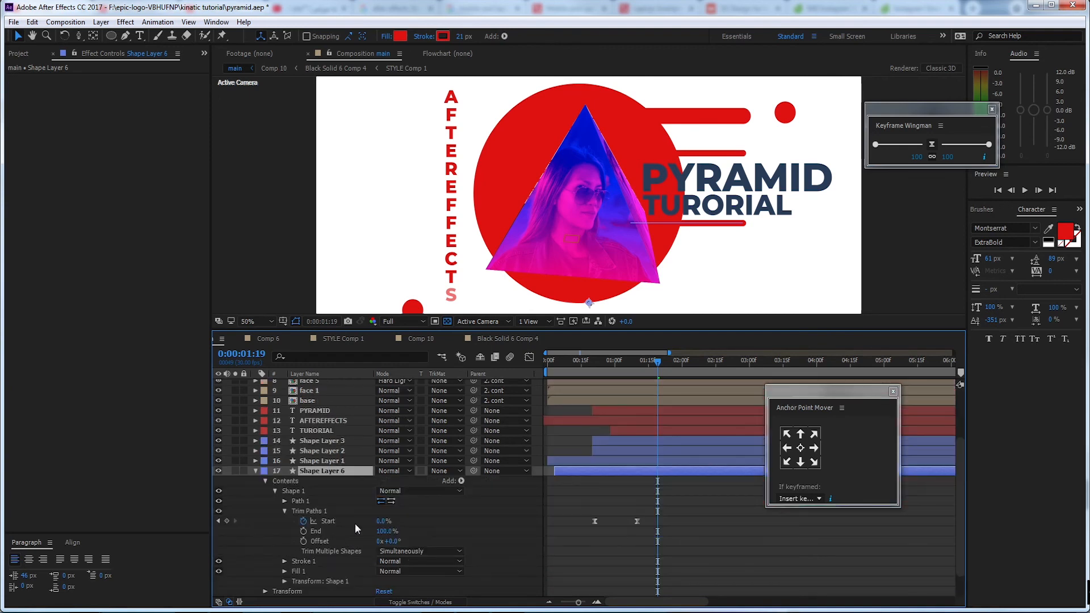
left_click(303, 522)
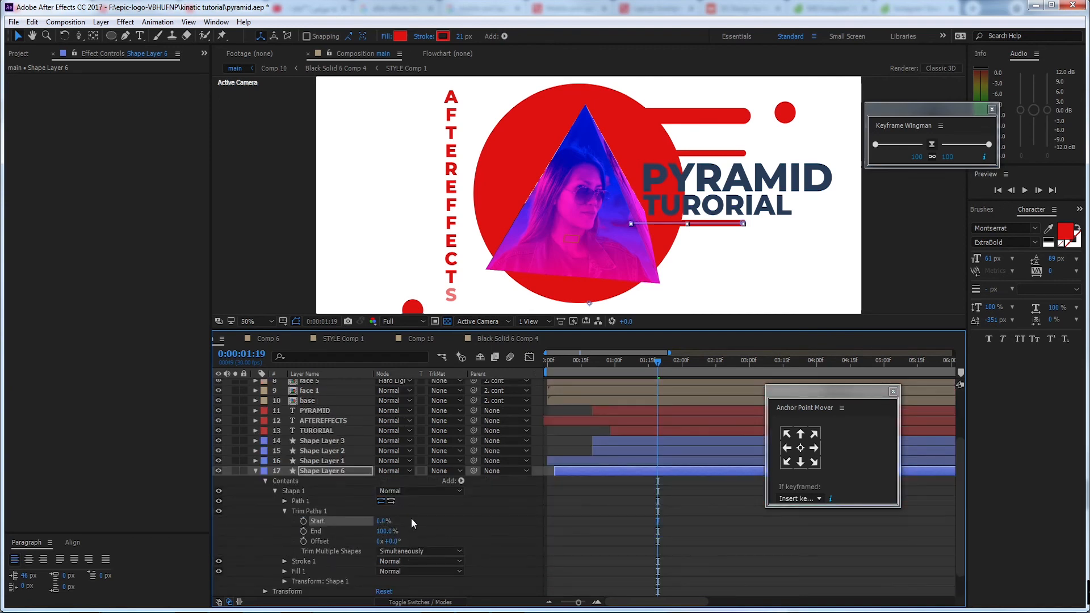
left_click_drag(390, 532, 340, 534)
left_click(310, 534)
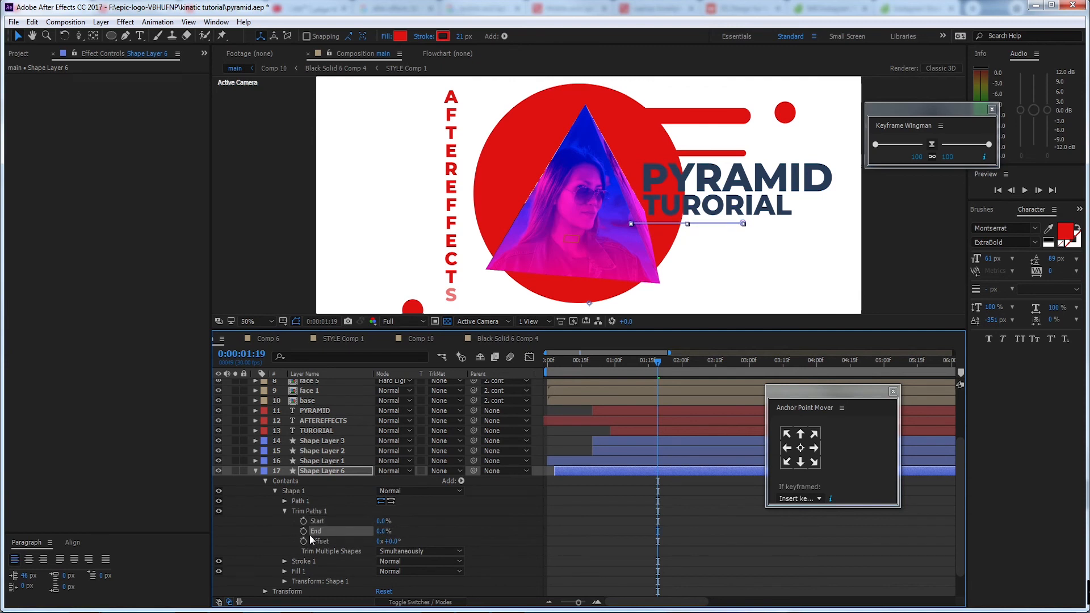
Add an earlier End keyframe of 100% on Shape Layer 6, place it at about 0:00:01:03 and ease both keyframes
left_click_drag(653, 368, 637, 368)
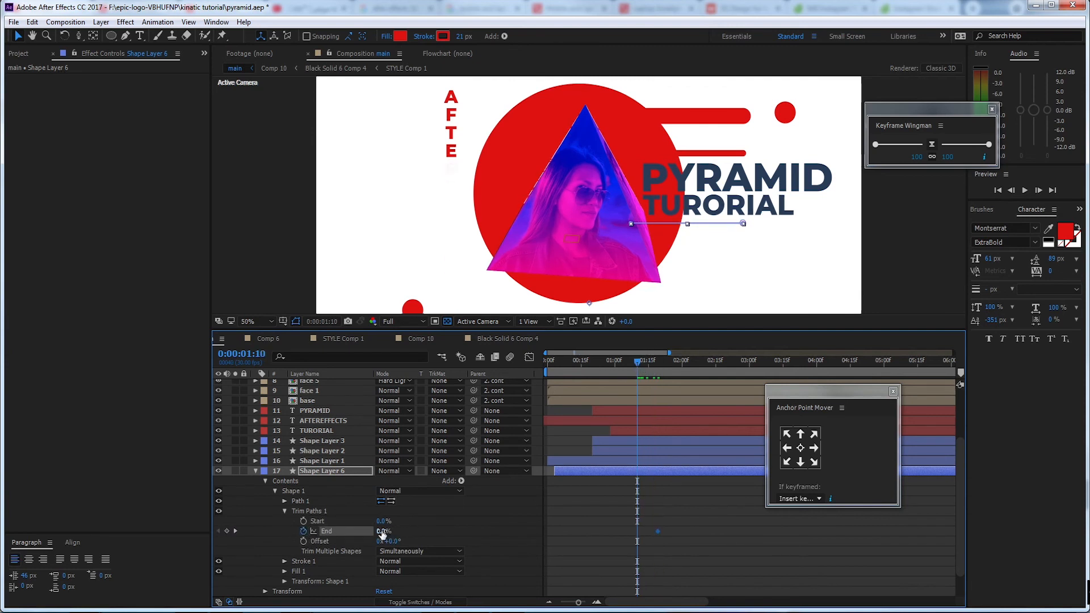
left_click_drag(441, 531, 532, 534)
left_click_drag(668, 525, 616, 536)
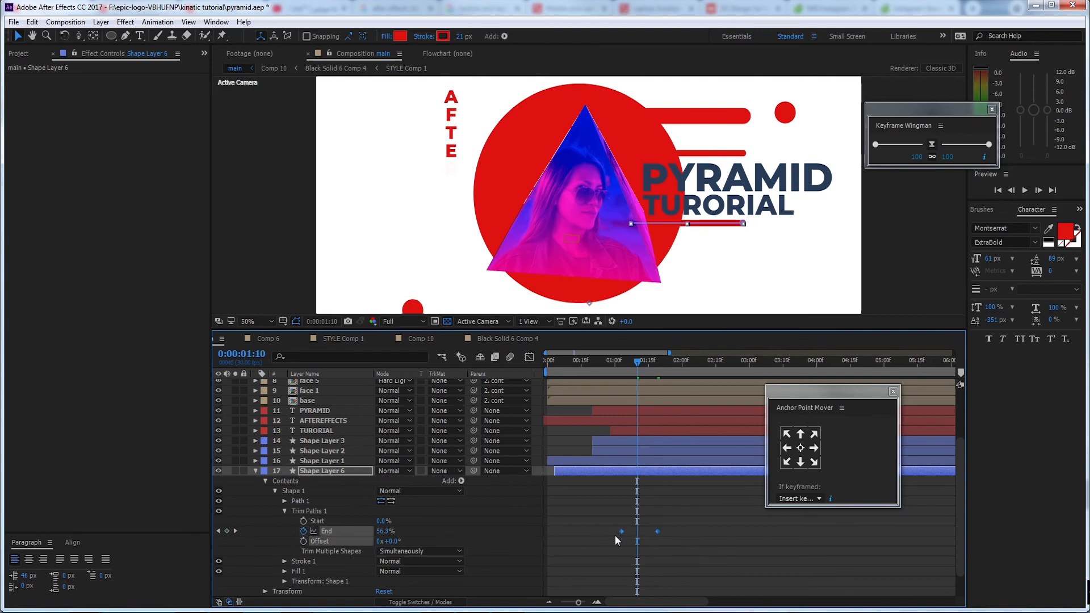
Reshape the End speed curve of Shape Layer 6 for a fast start and a long ease into the last keyframe
left_click(529, 357)
left_click(657, 394)
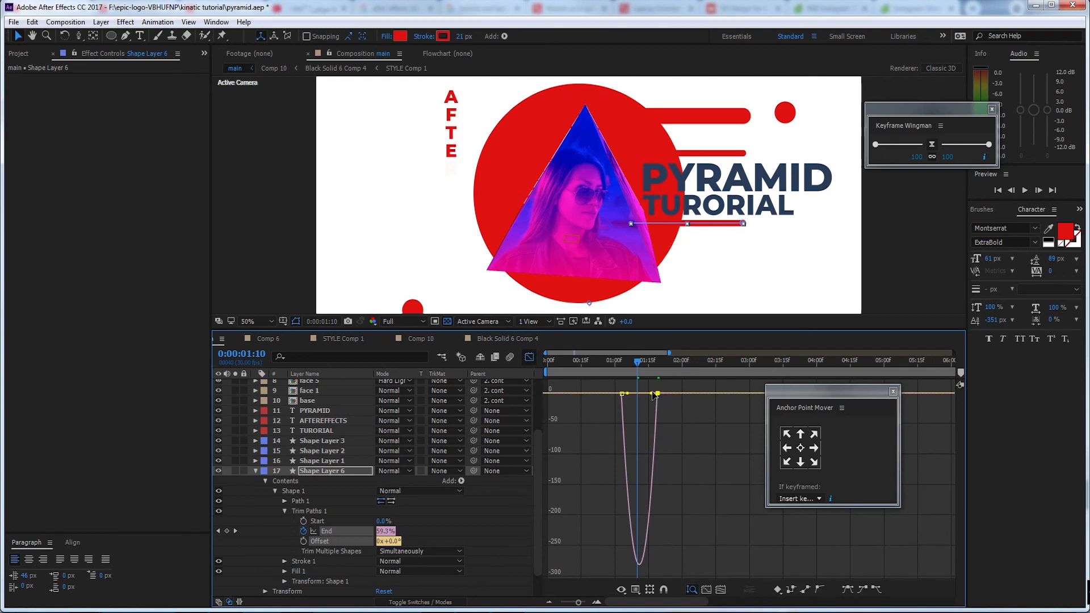
left_click_drag(652, 393, 541, 362)
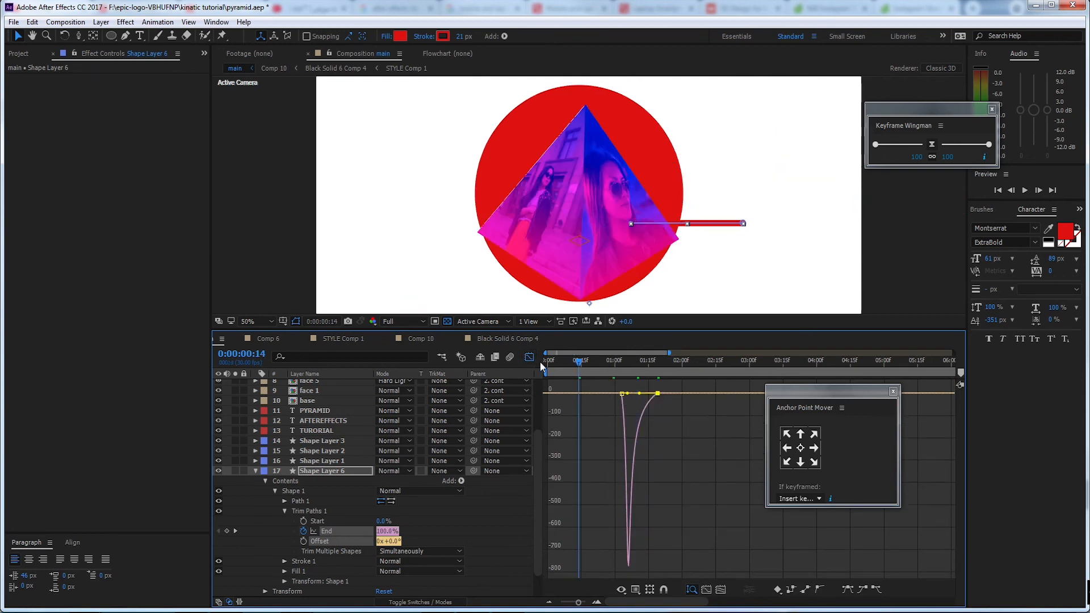
left_click(529, 357)
Show the whole composition duration and preview the animation from the start
left_click_drag(578, 604, 561, 603)
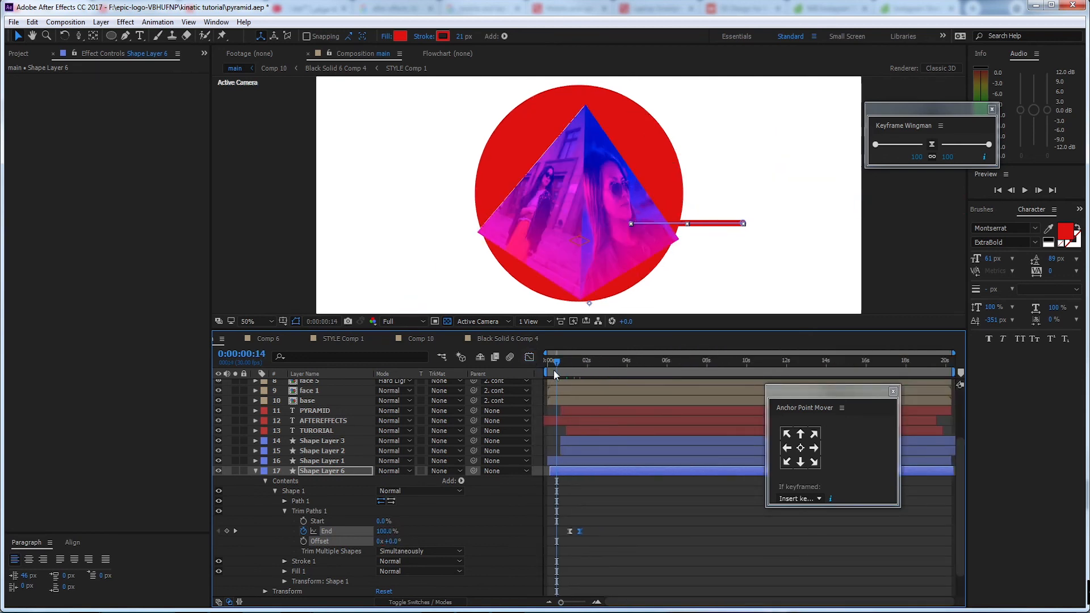
left_click_drag(555, 373, 523, 363)
scroll(594, 245, "down", 4)
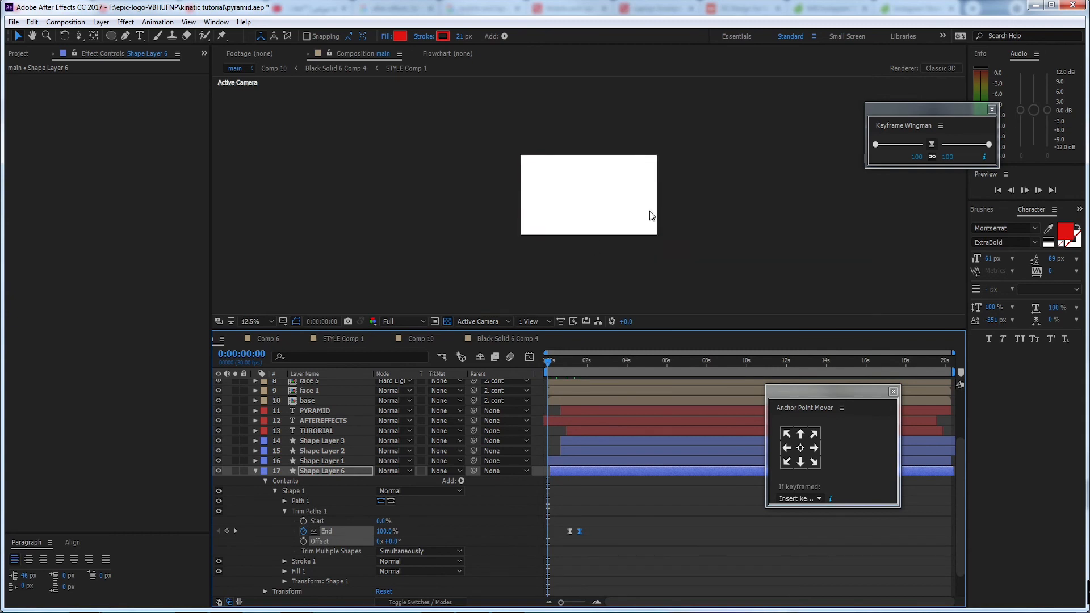
key("space")
scroll(682, 187, "up", 2)
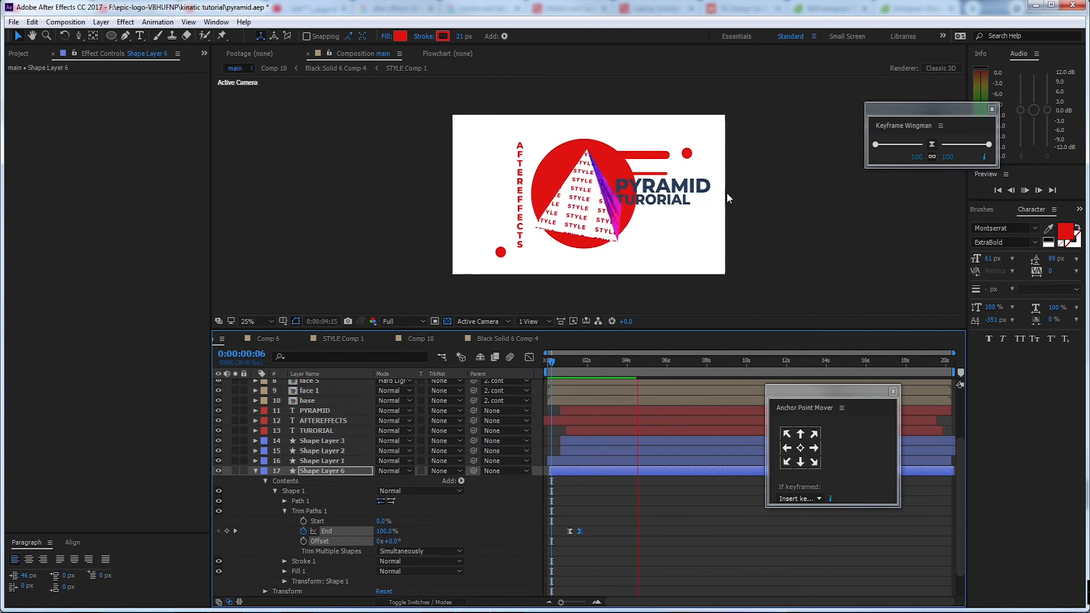
key("space")
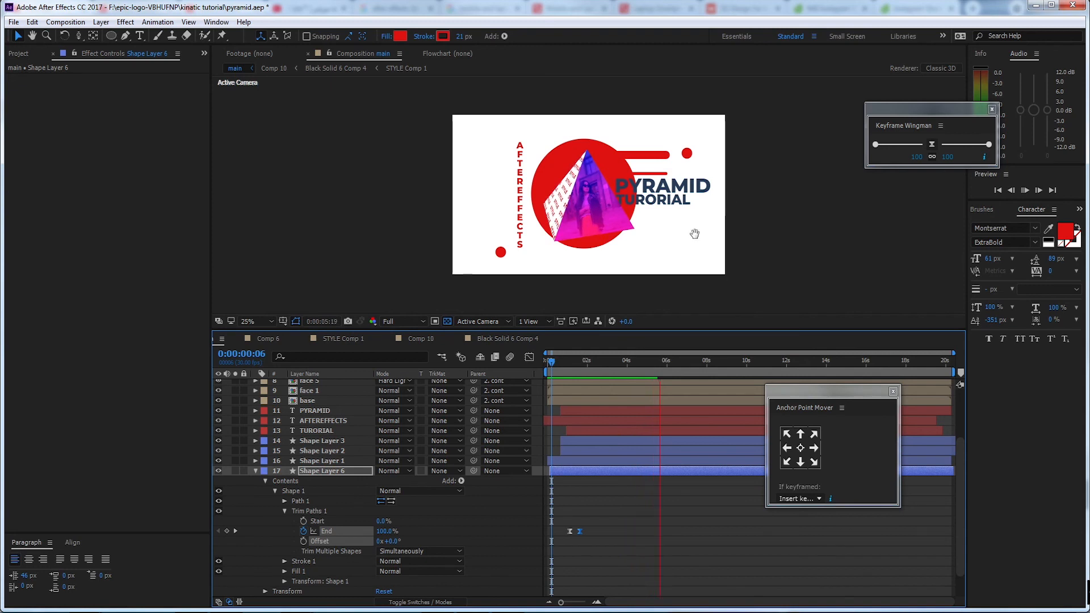
left_click_drag(662, 366, 520, 375)
key("space")
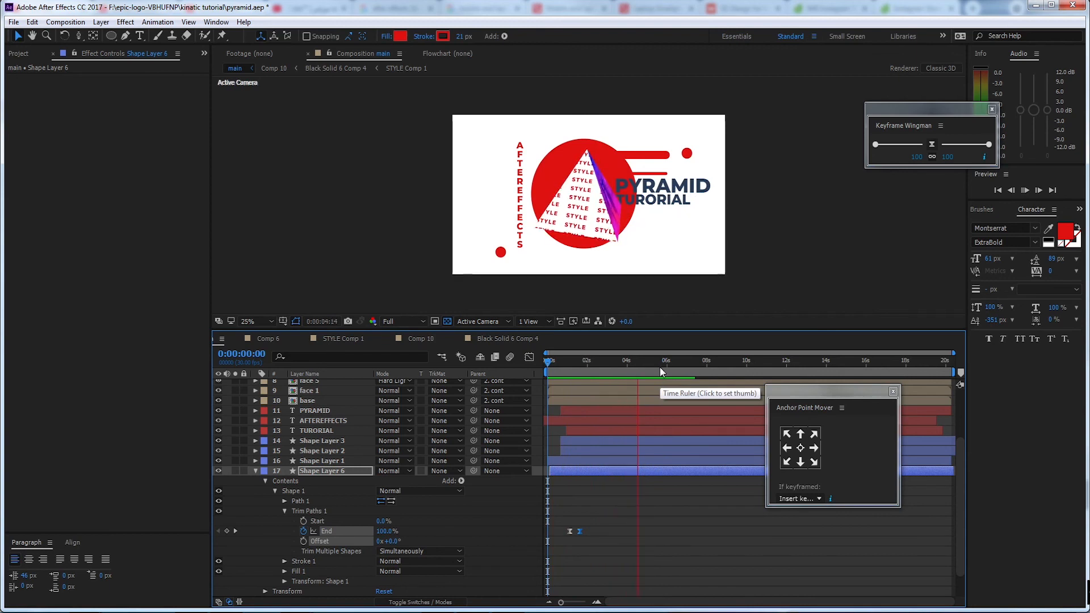
At 0:00:05:09, shift the pyramid's cont null left to Position 711, 540, 0
left_click(652, 372)
scroll(325, 414, "up", 3)
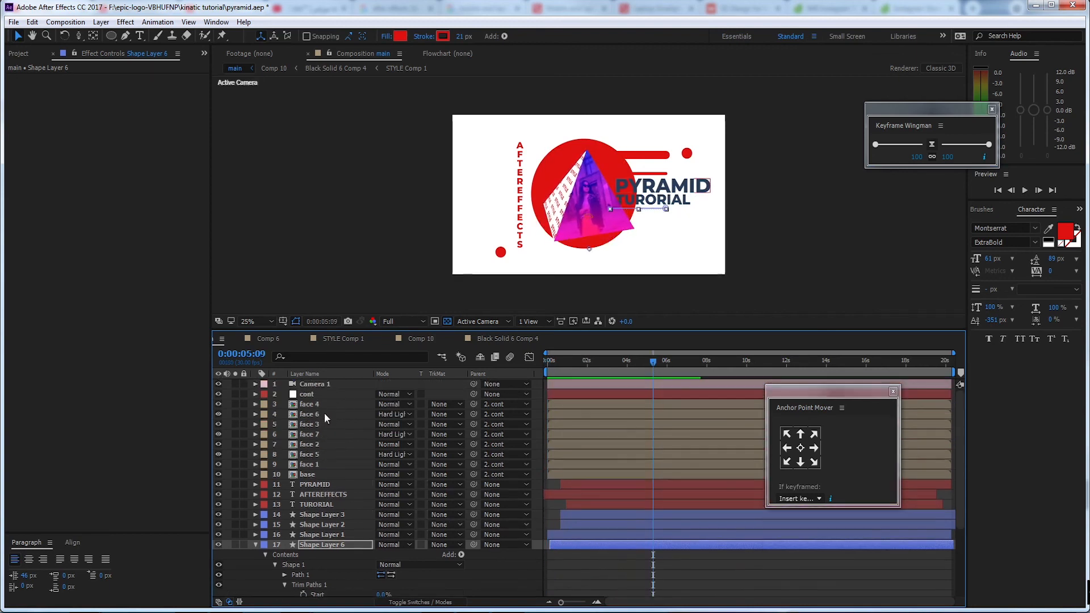
left_click(321, 394)
key("p")
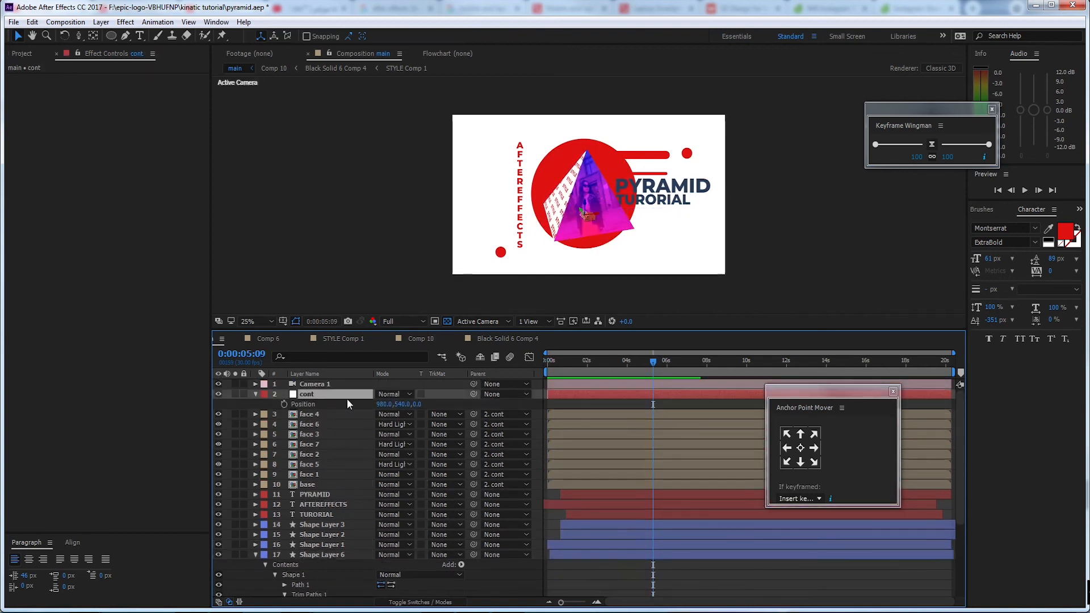
left_click_drag(385, 408, 220, 382)
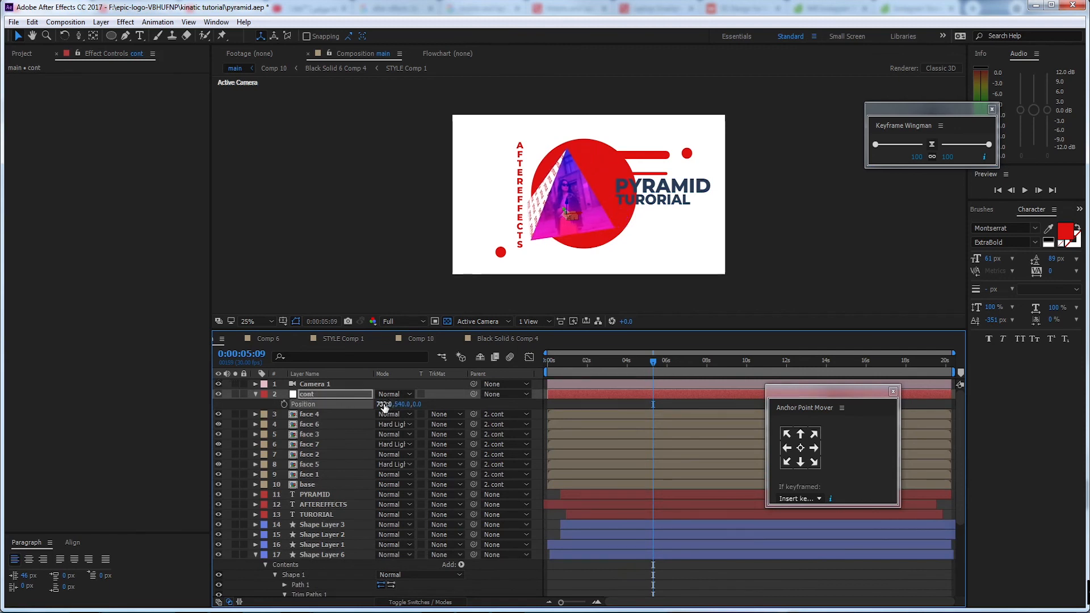
left_click_drag(384, 406, 367, 395)
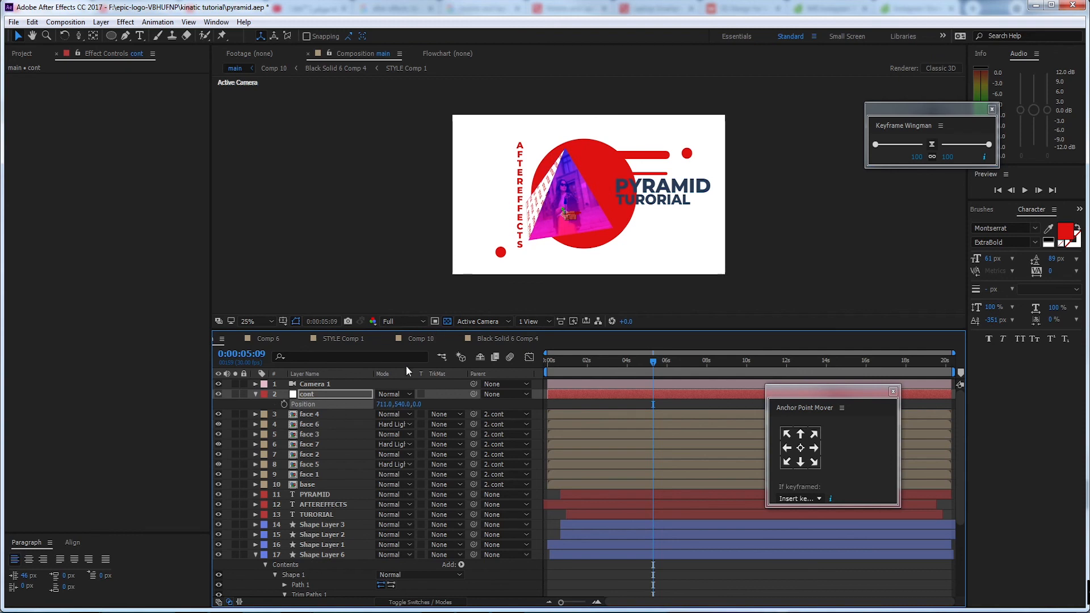
Move the PYRAMID and TURORIAL titles slightly left together, and nudge the vertical AFTEREFFECTS text left
left_click(670, 192)
left_click(672, 203, "shift")
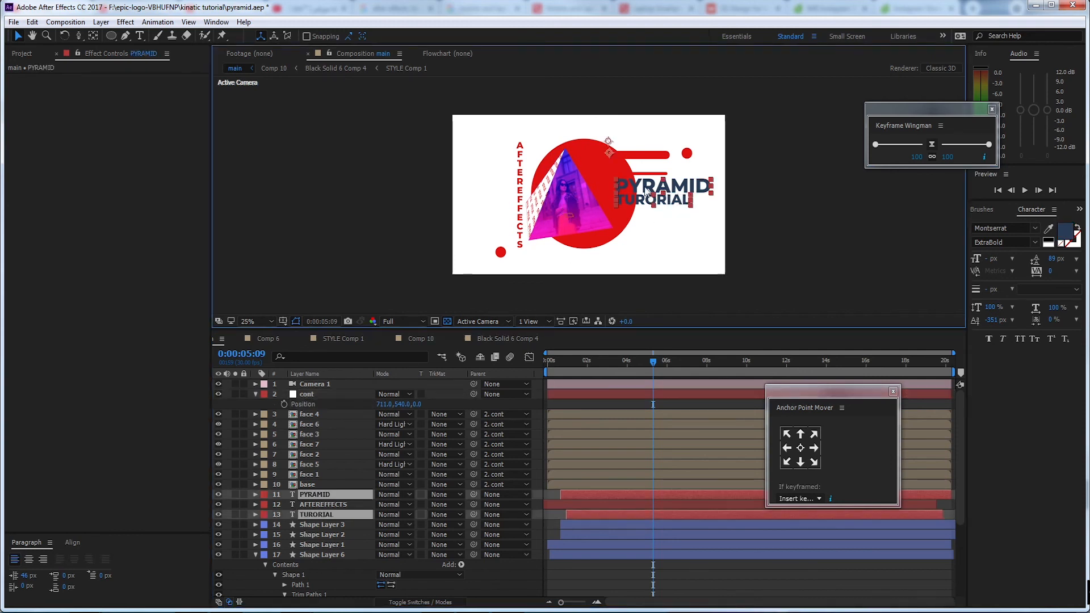
left_click_drag(645, 188, 633, 188)
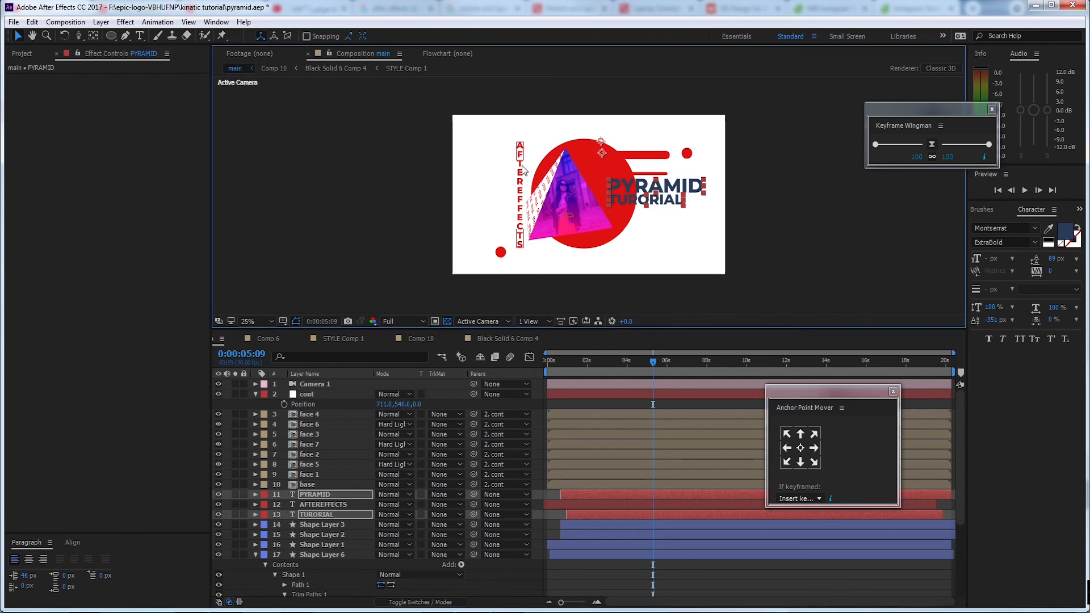
left_click_drag(520, 170, 515, 171)
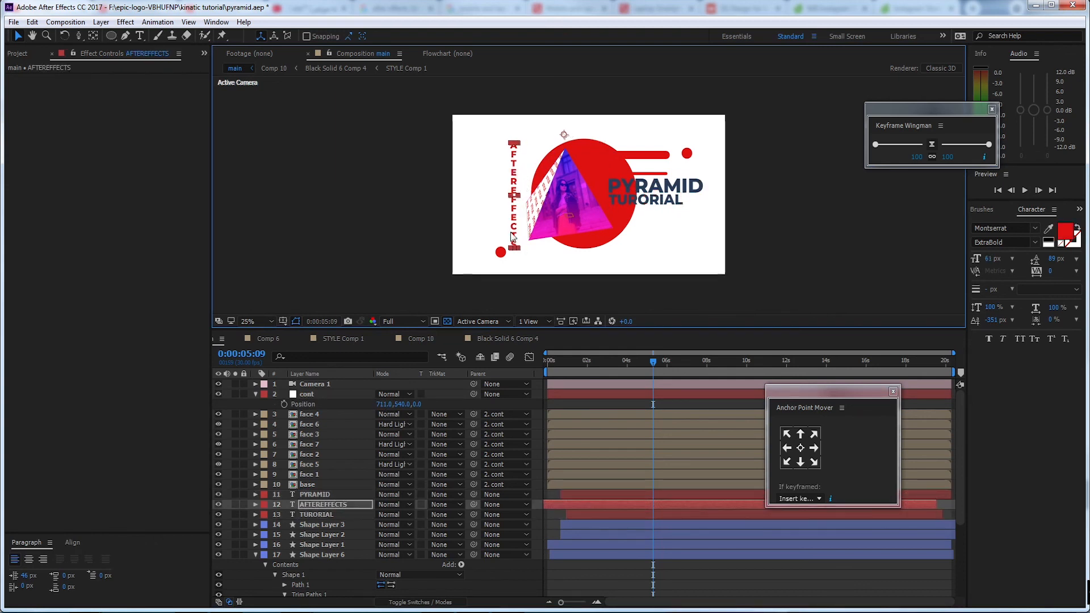
Move the small Shape Layer 3 circle right to below the pyramid's left corner and preview the animation
left_click(501, 252)
left_click_drag(495, 260, 532, 262)
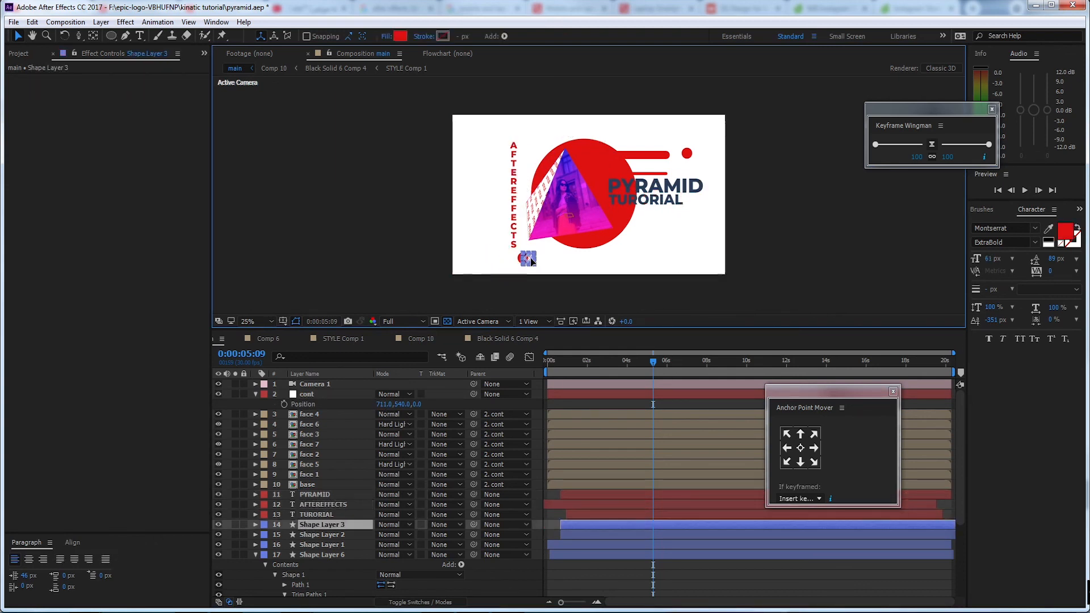
left_click(810, 239)
key("space")
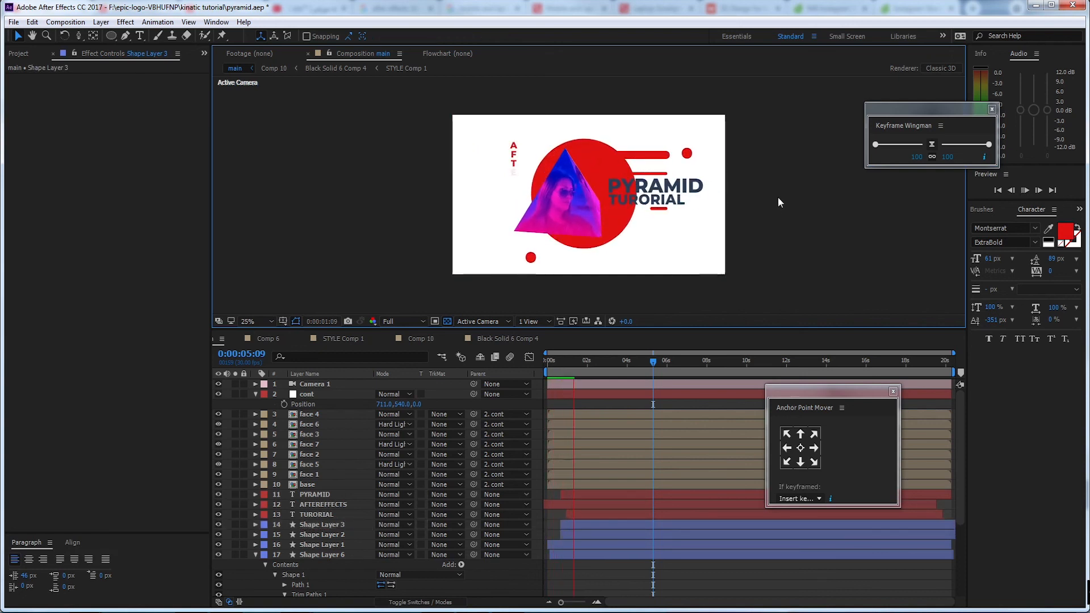
Move the vertical AFTEREFFECTS text farther left, away from the pyramid, and preview the animation again
left_click(514, 165)
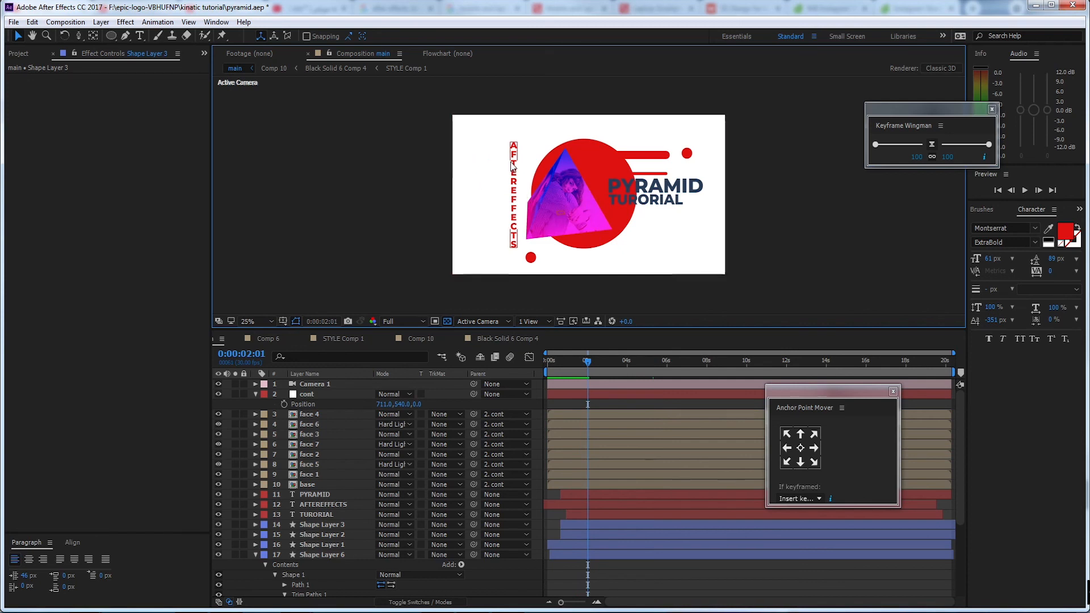
left_click_drag(514, 164, 498, 165)
left_click(802, 211)
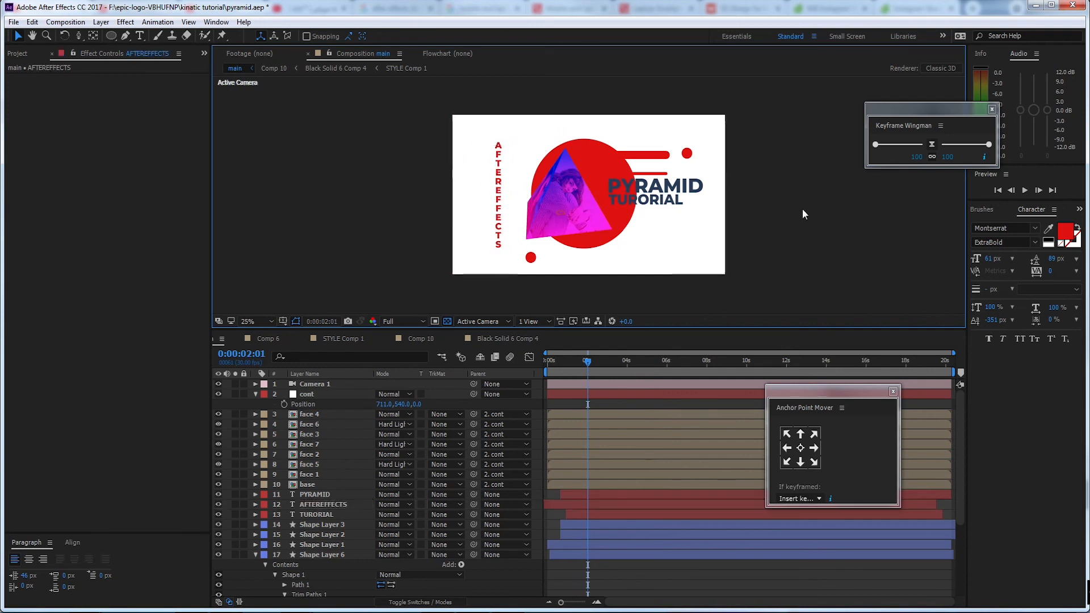
key("space")
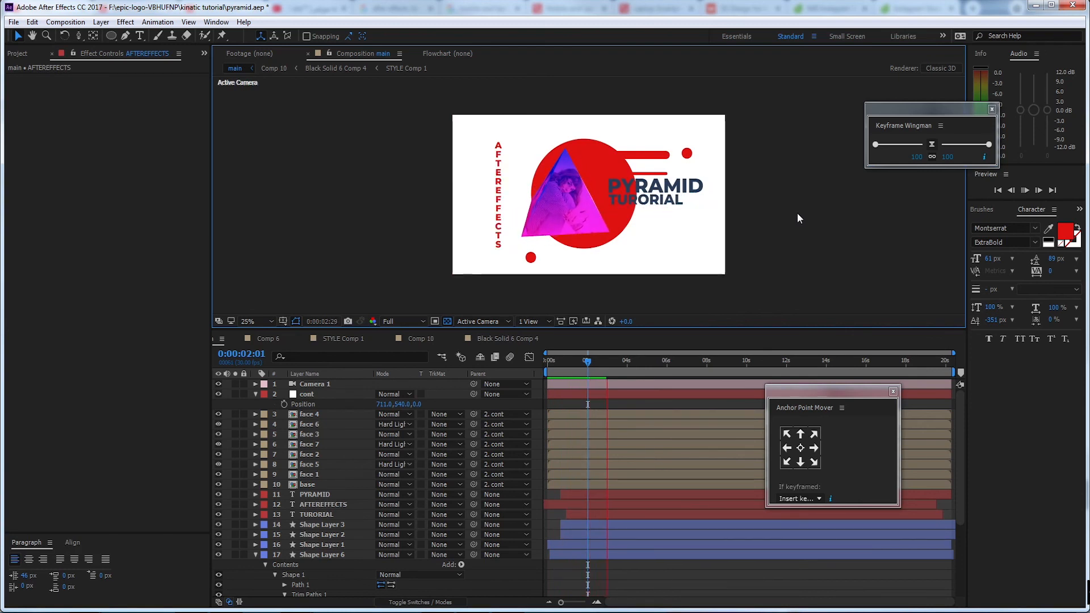
Stop the preview and reveal the animated properties of Shape Layer 5 and Shape Layer 4 to examine their keyframes
key("space")
left_click(629, 212)
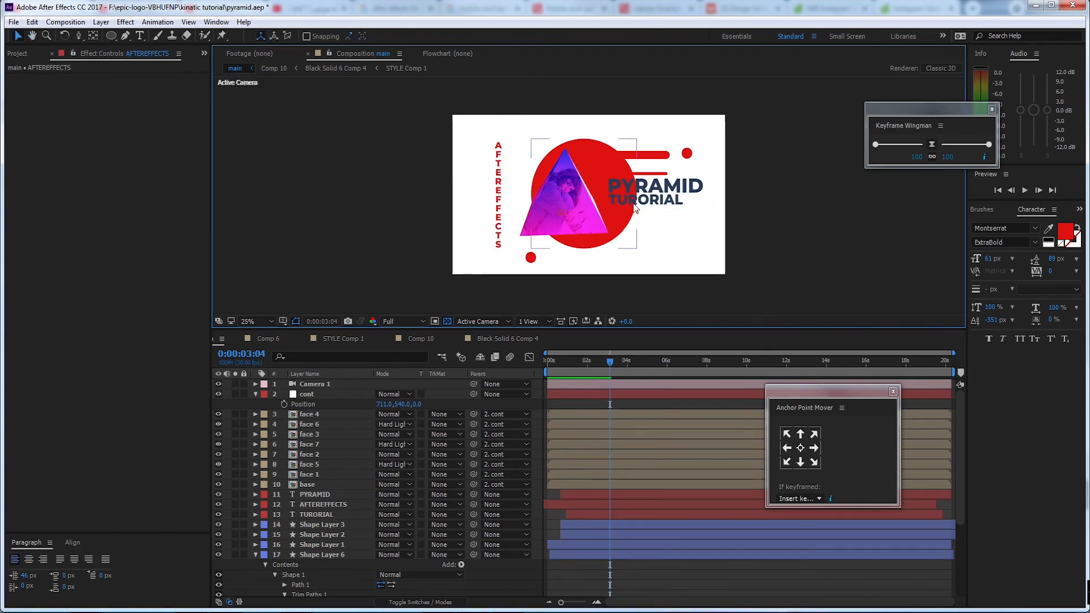
left_click(335, 552)
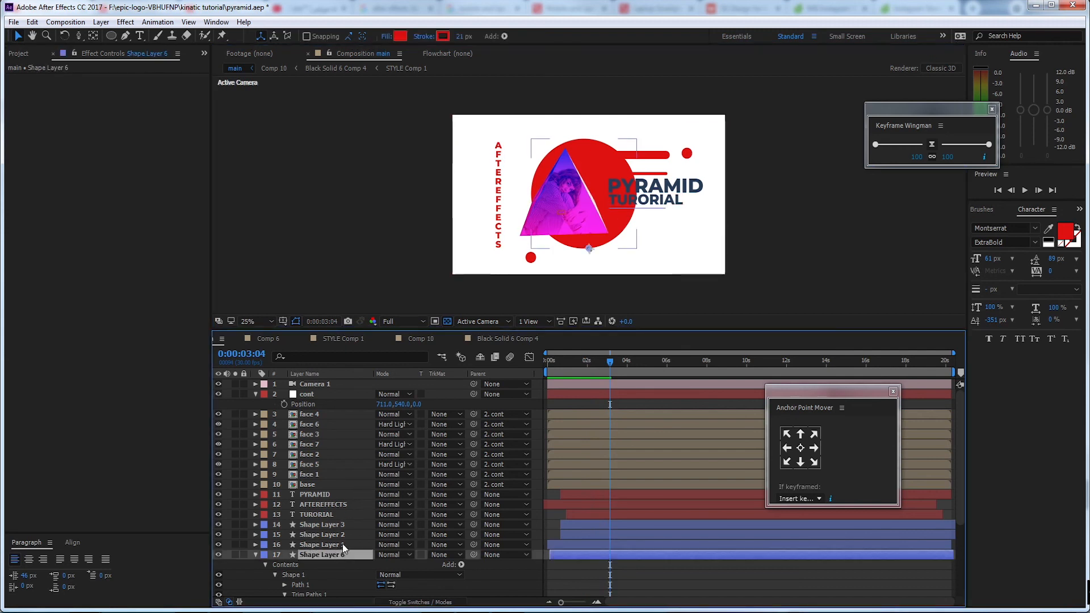
scroll(353, 528, "down", 3)
scroll(508, 544, "down", 1)
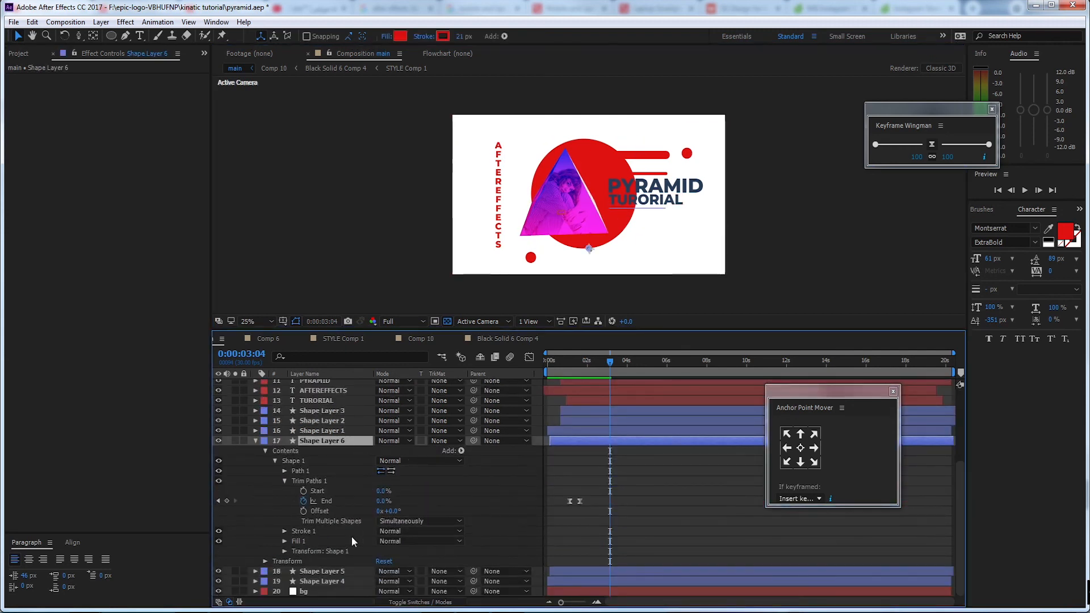
left_click(325, 572)
key("u")
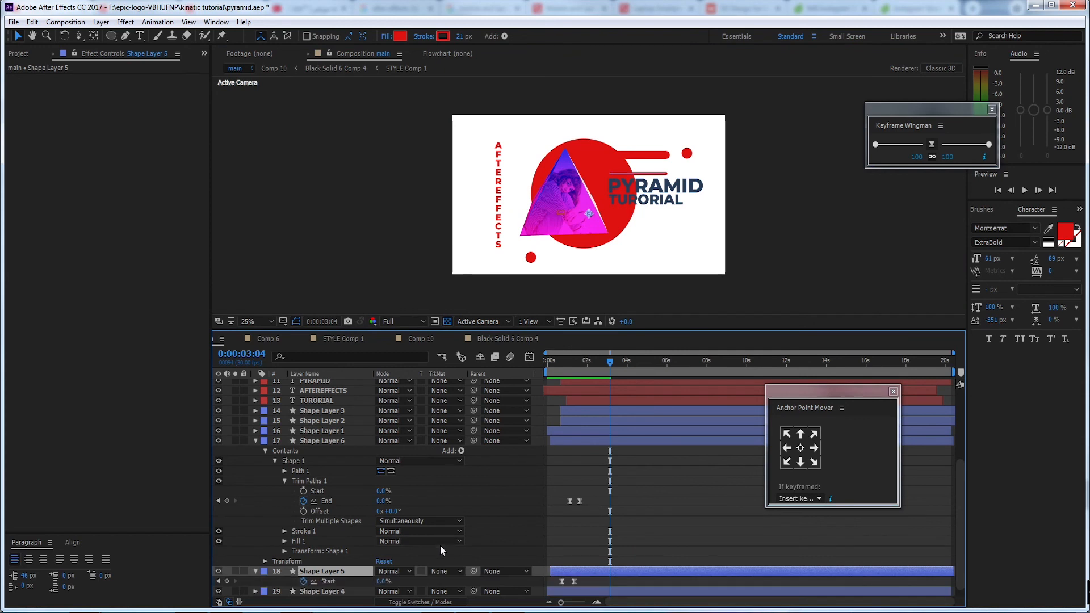
left_click(358, 582)
key("u")
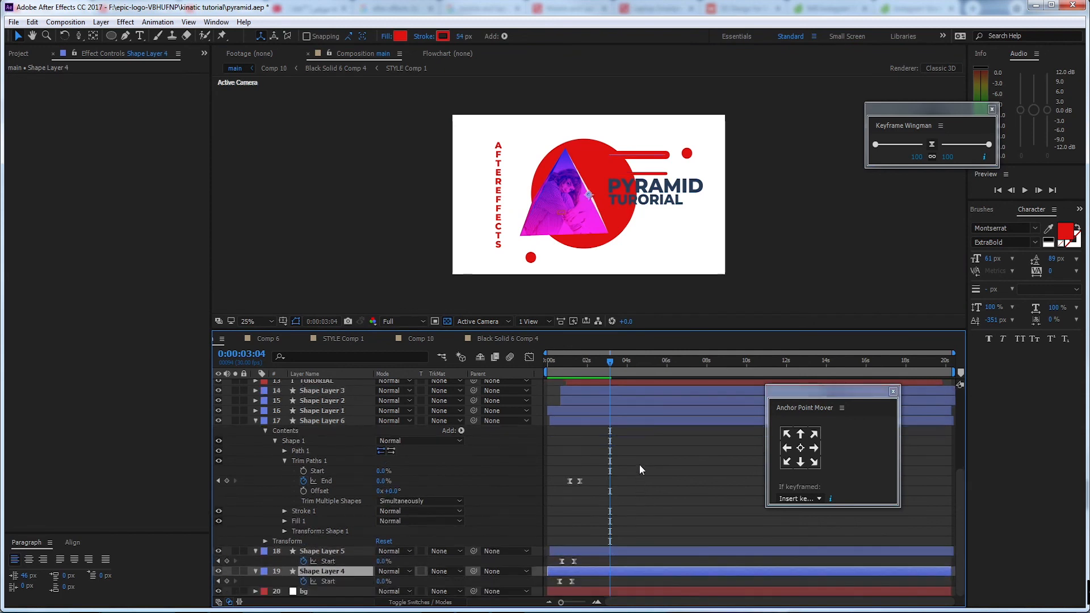
At 0:00:01:03, check which line belongs to Shape Layer 6 by toggling its visibility, and show only its keyframed properties
left_click_drag(622, 360, 570, 376)
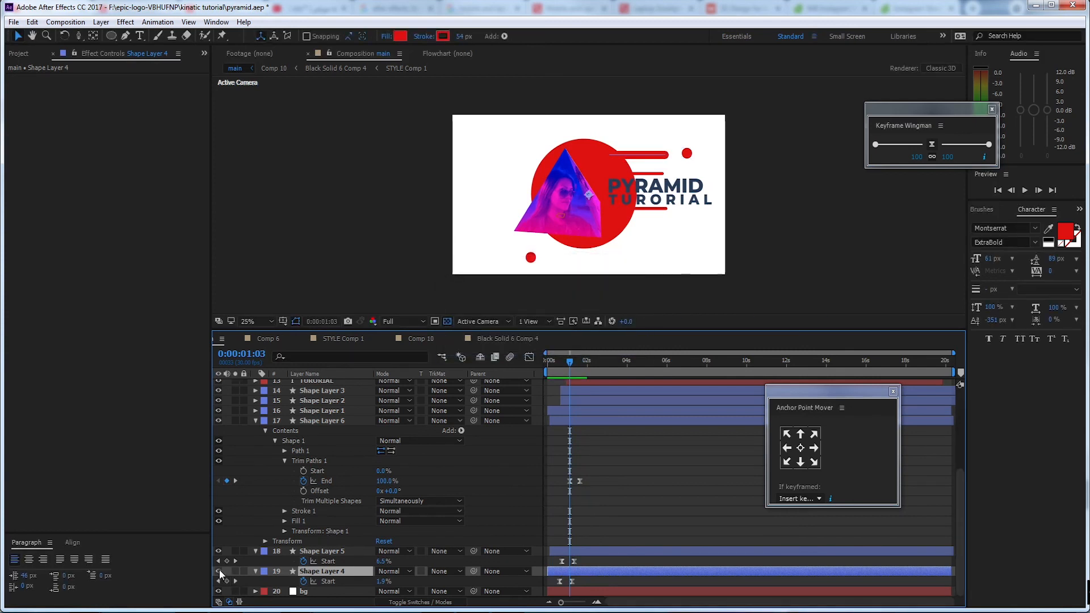
left_click(330, 422)
left_click(220, 421)
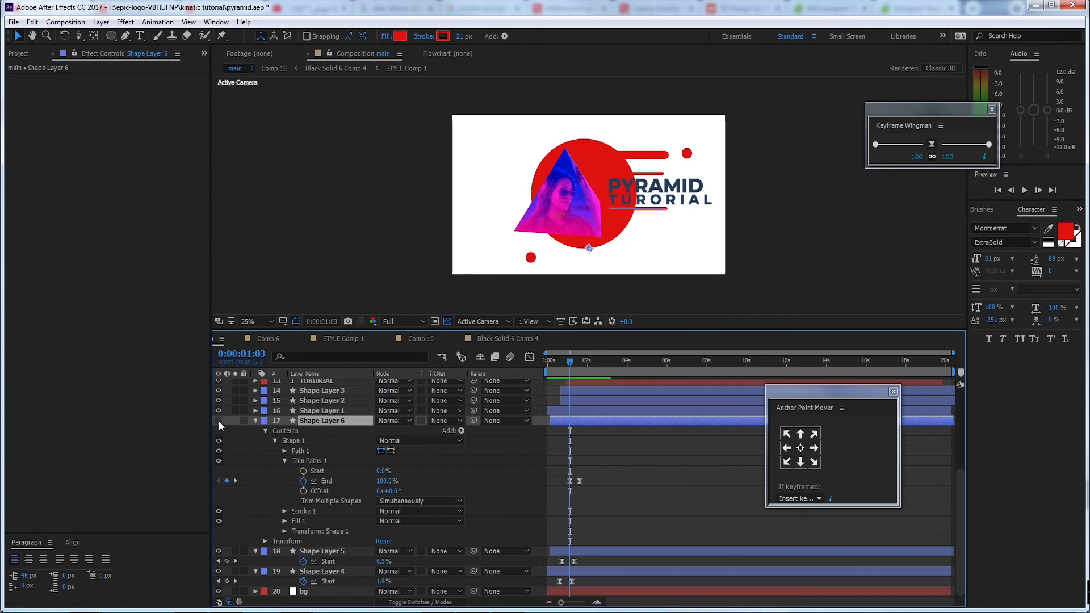
key("u")
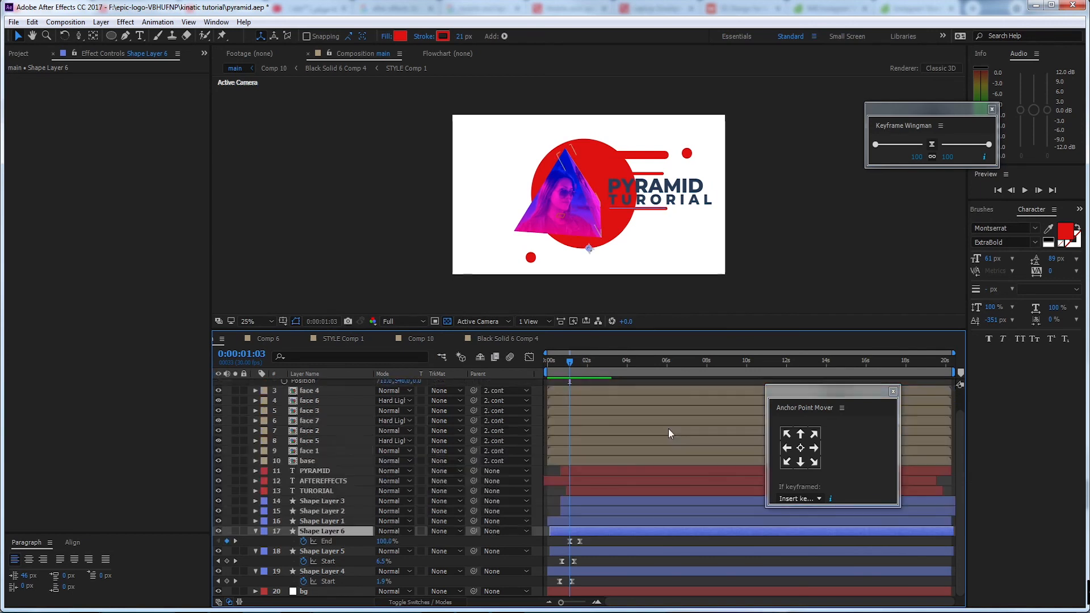
key("u")
key("u")
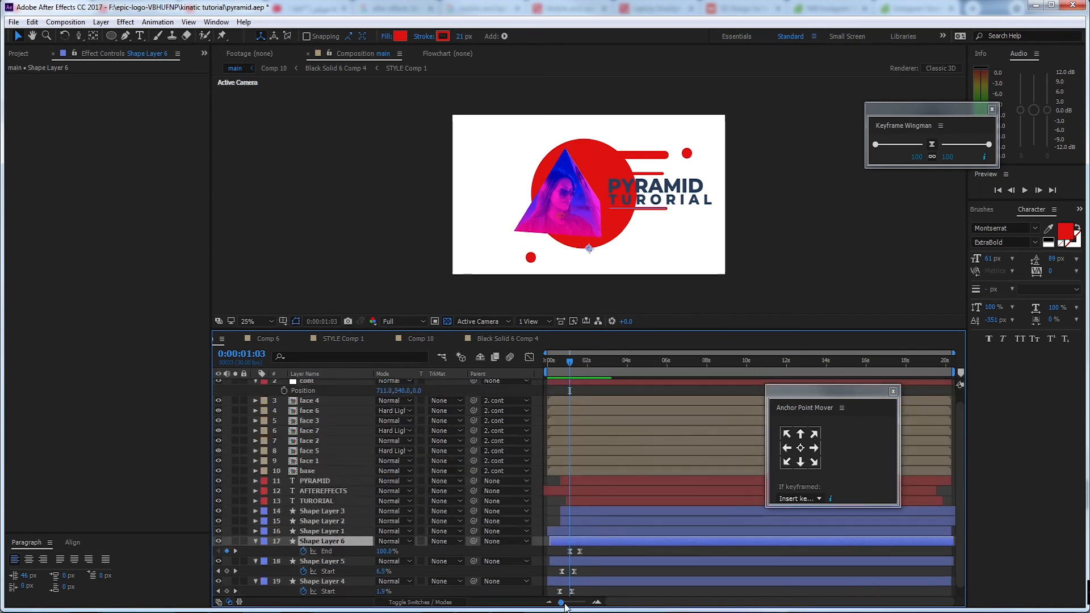
Magnify the timeline around 0:00:01:03 and expand Shape Layer 6 to show its Trim Paths settings
left_click_drag(566, 607, 578, 608)
left_click(602, 360)
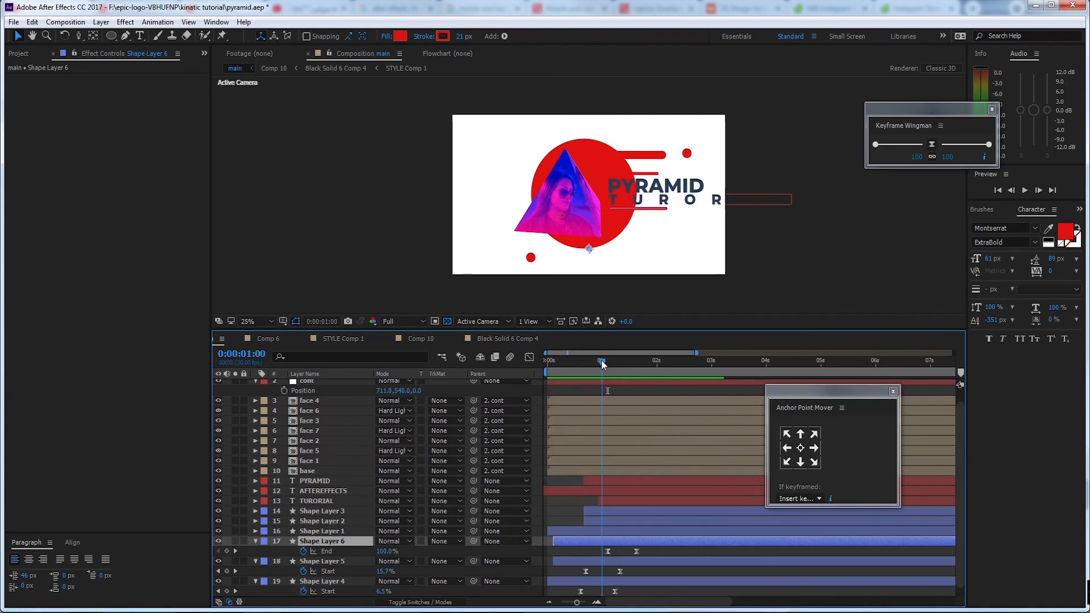
left_click_drag(601, 361, 608, 361)
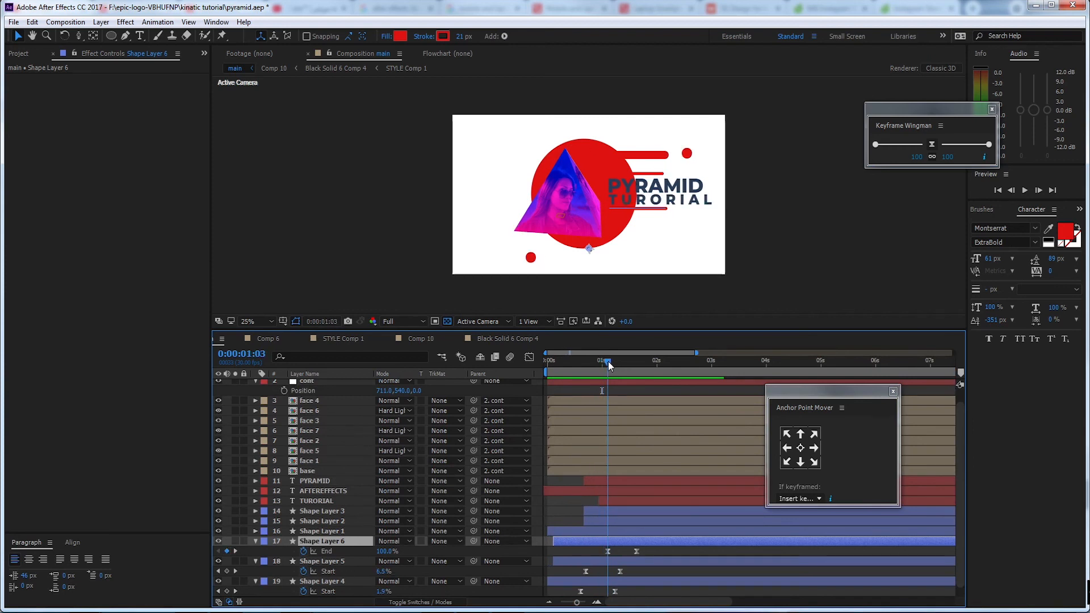
scroll(608, 361, "right", 1)
left_click(255, 540)
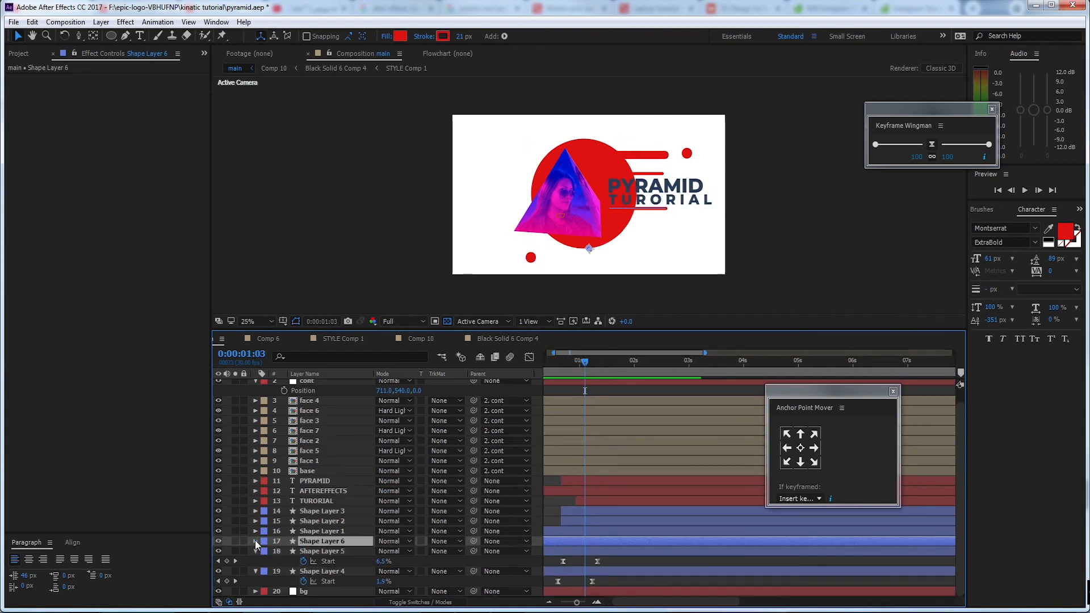
left_click(256, 540)
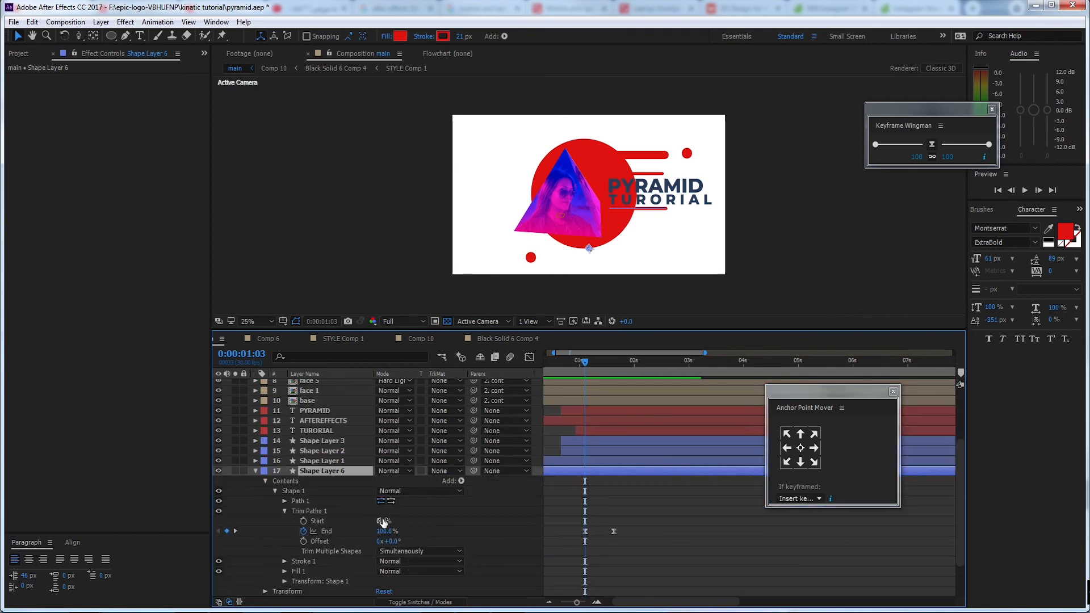
Try a Trim Paths Start of 100% on Shape Layer 6 at 0:00:01:03, and bring it back down to 2%
left_click_drag(384, 521, 444, 516)
key("Return")
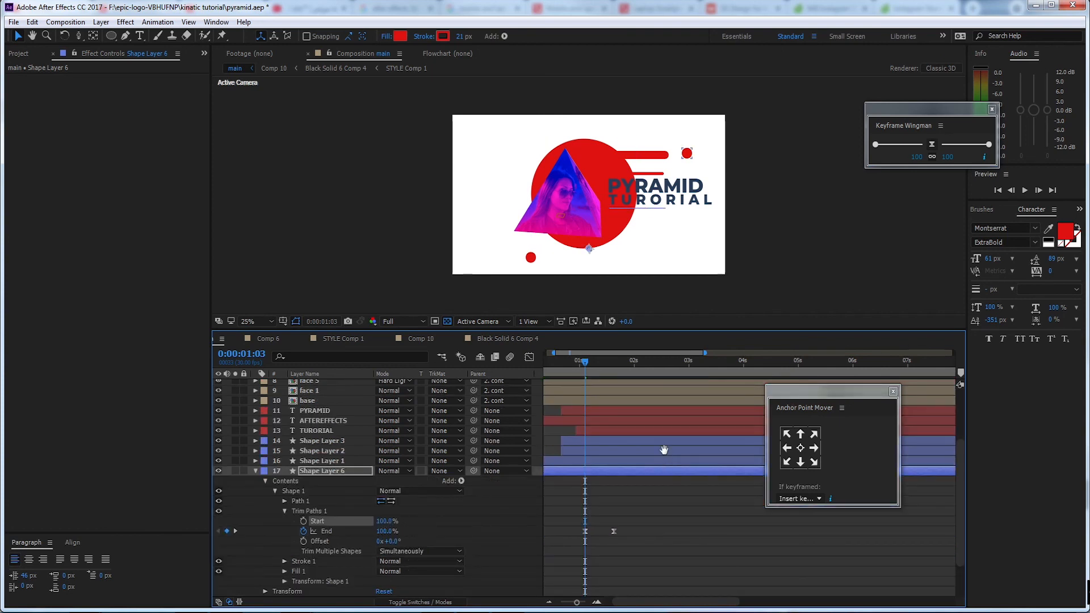
mouse_move(594, 370)
left_mouse_down()
mouse_move(612, 370)
mouse_move(592, 372)
mouse_move(585, 360)
left_mouse_up()
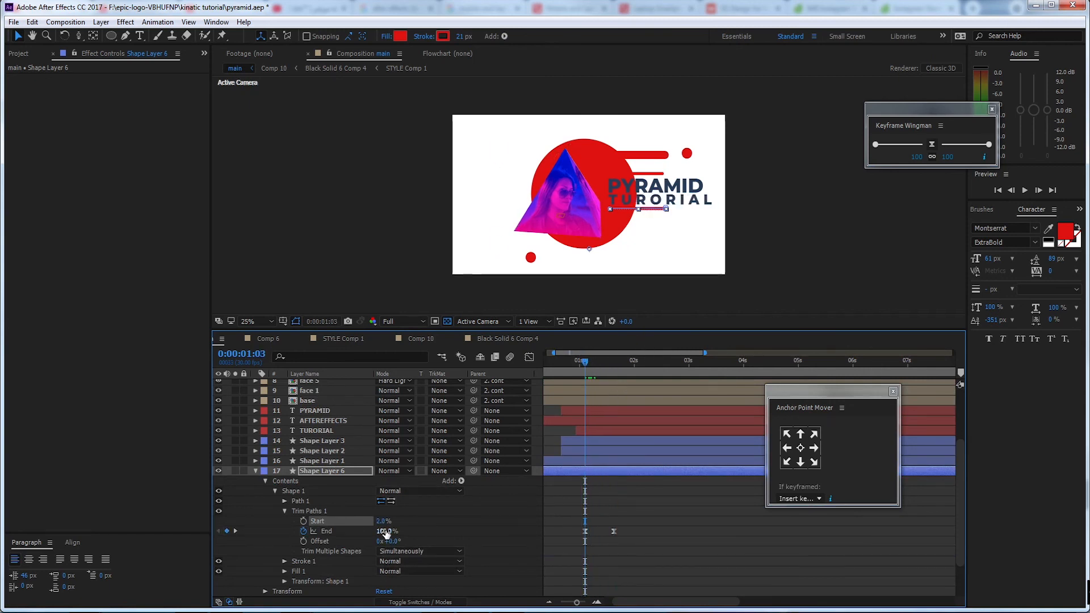
Reverse Shape Layer 6's Trim Paths End animation, keyframing 0% at 0:00:01:03 and 100% at 0:00:01:19
left_click_drag(386, 531, 340, 532)
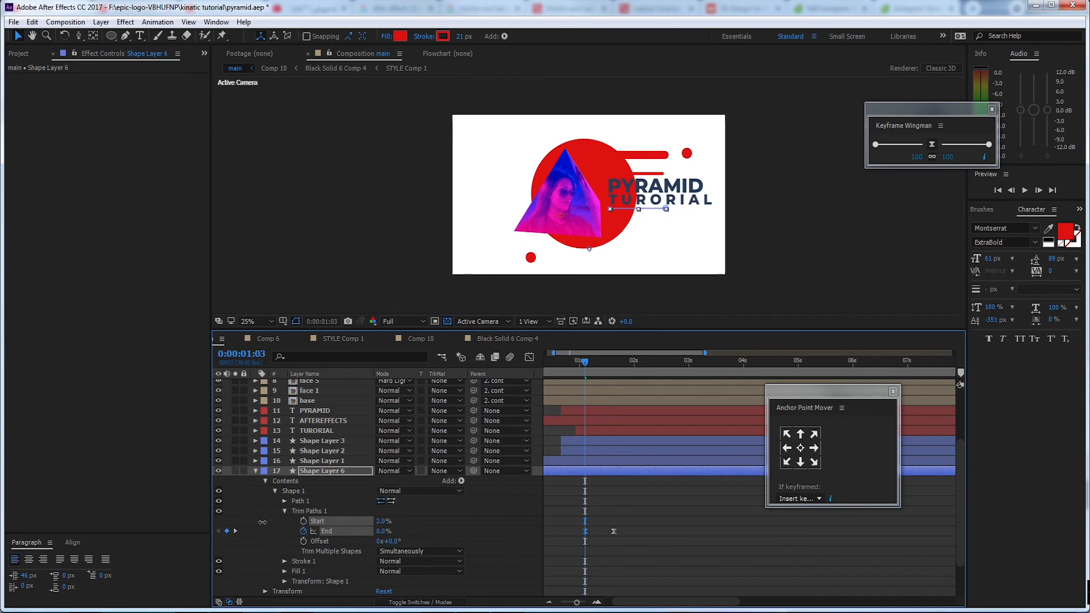
left_click(591, 534)
left_click(587, 533)
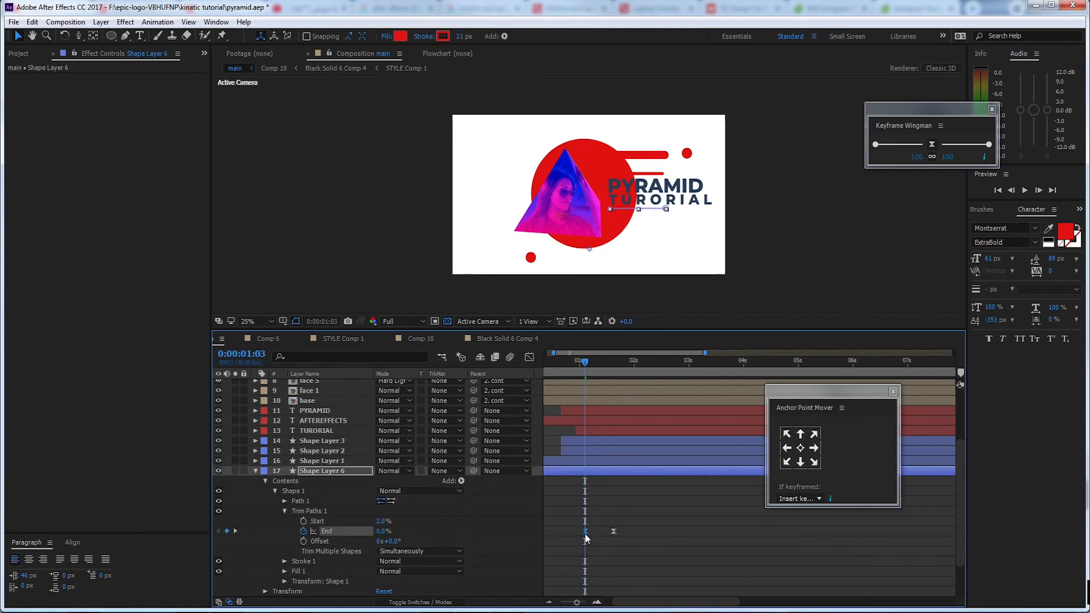
left_click_drag(590, 363, 614, 363)
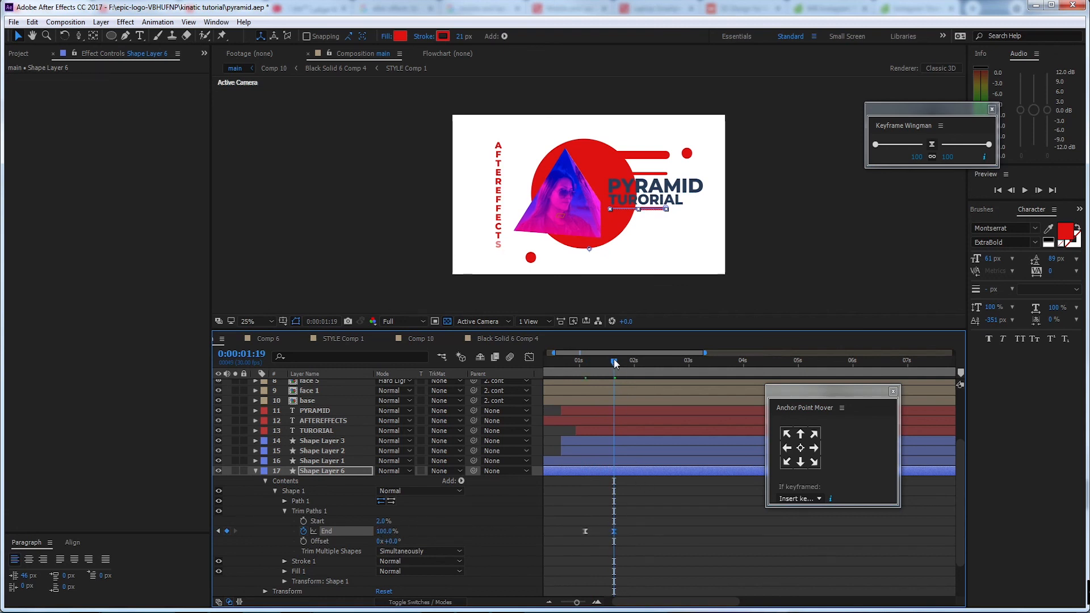
Preview the line animation of Shape Layer 6 twice, starting from 0:00:00:23
left_click_drag(614, 363, 567, 367)
key("space")
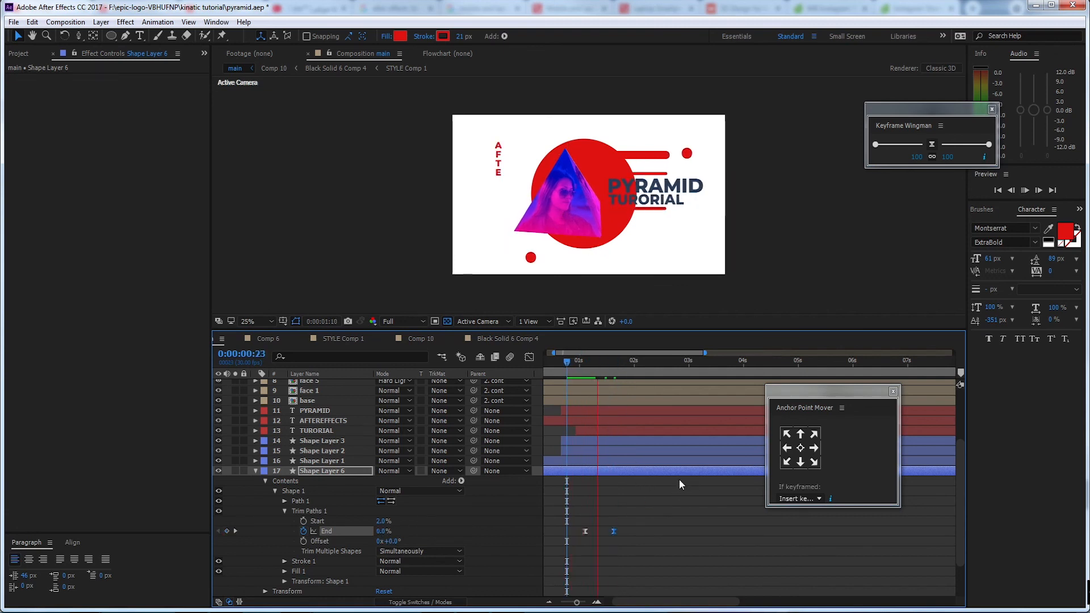
key("space")
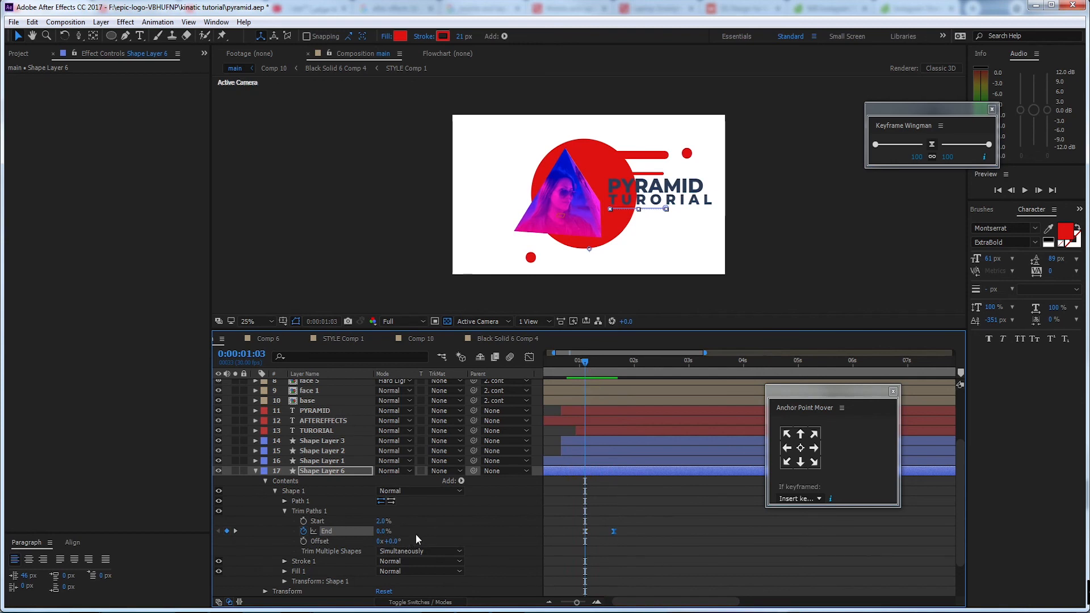
key("space")
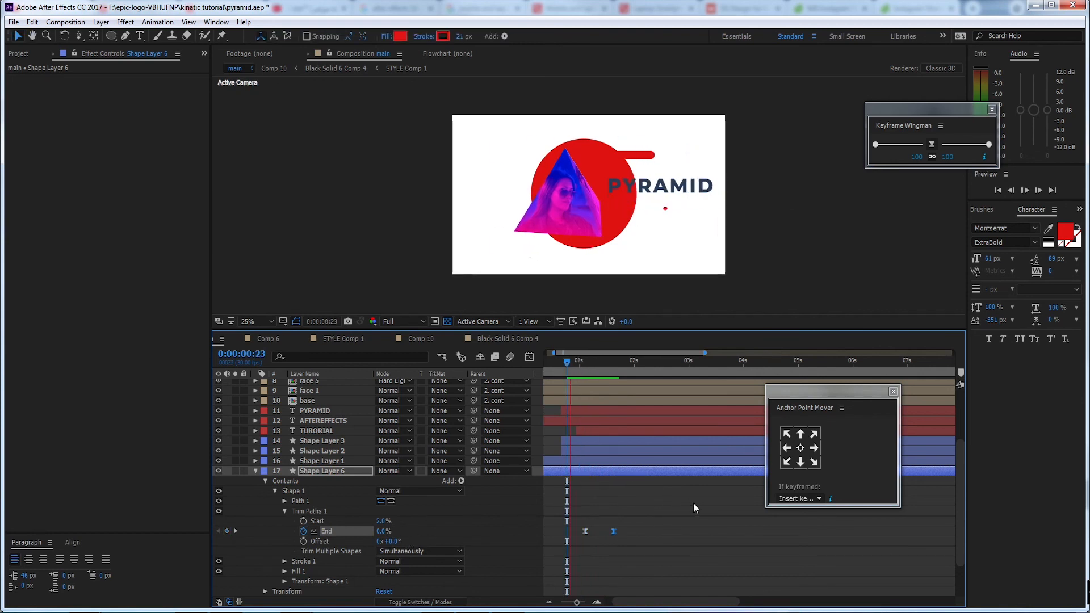
key("space")
Set Shape Layer 6's Trim Paths Start to 0% and preview the line animation from 0:00:00:26
left_click_drag(615, 363, 590, 373)
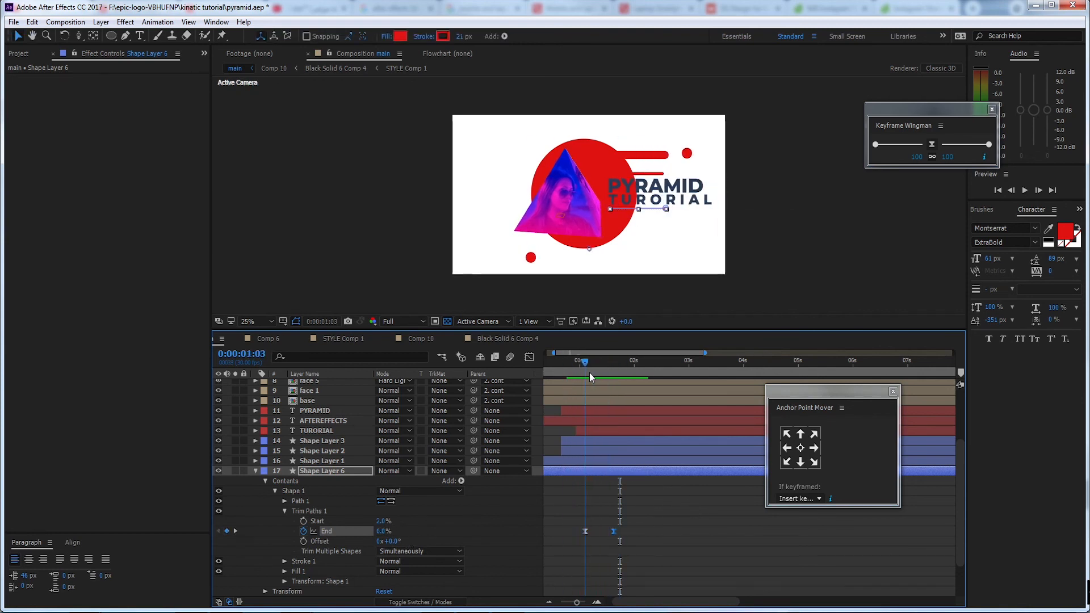
mouse_move(587, 532)
left_mouse_down()
mouse_move(597, 534)
mouse_move(585, 534)
left_mouse_up()
left_click_drag(385, 522, 333, 525)
key("space")
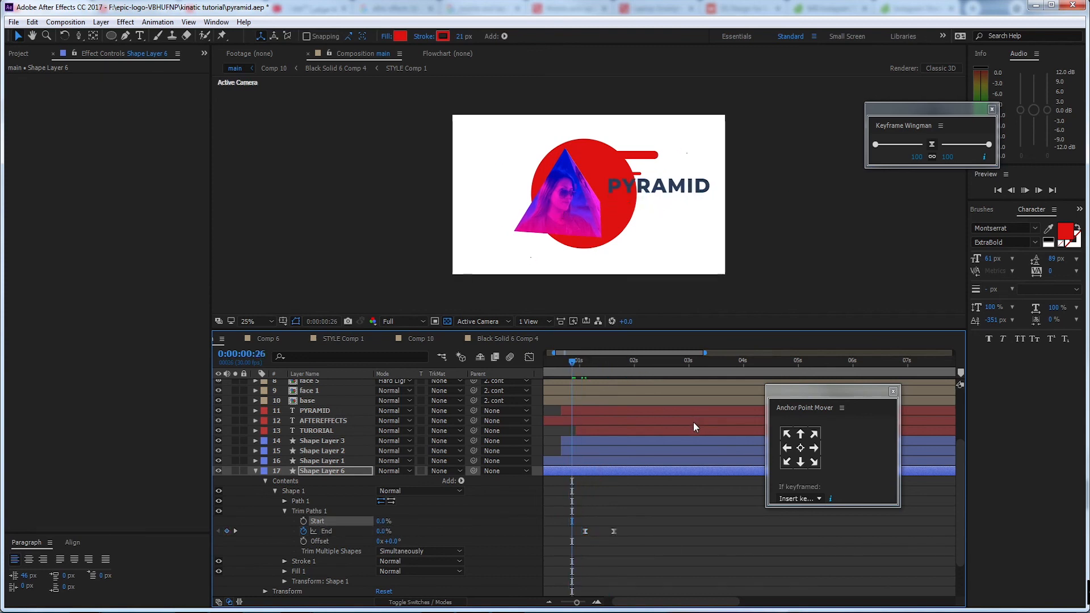
key("space")
Slow Shape Layer 6's line by moving its second End keyframe to just past two seconds, and preview it in an enlarged composition view
left_click_drag(614, 531, 654, 533)
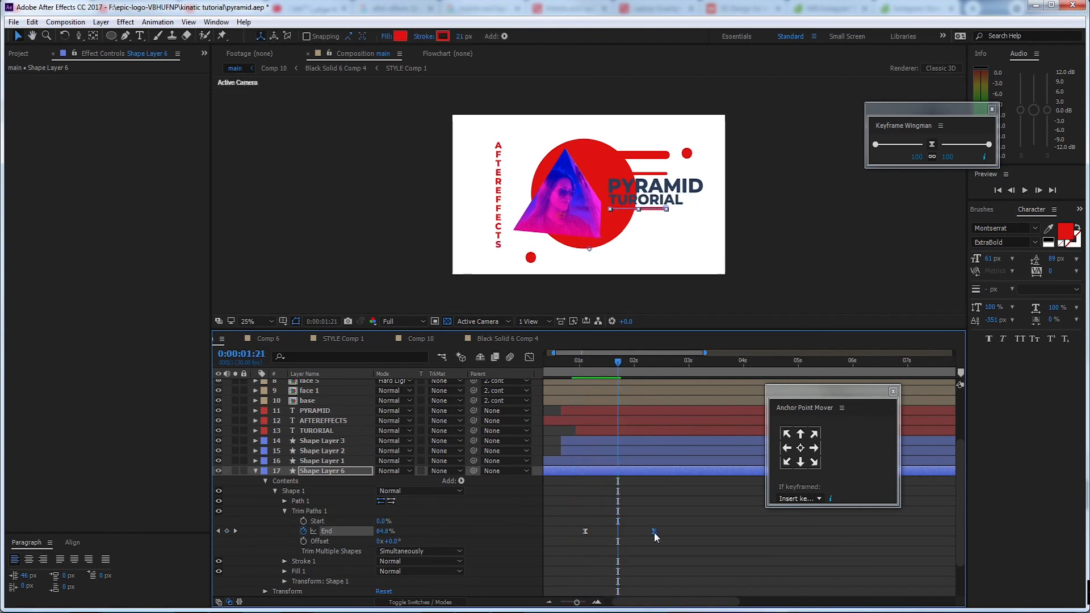
left_click(580, 366)
key("space")
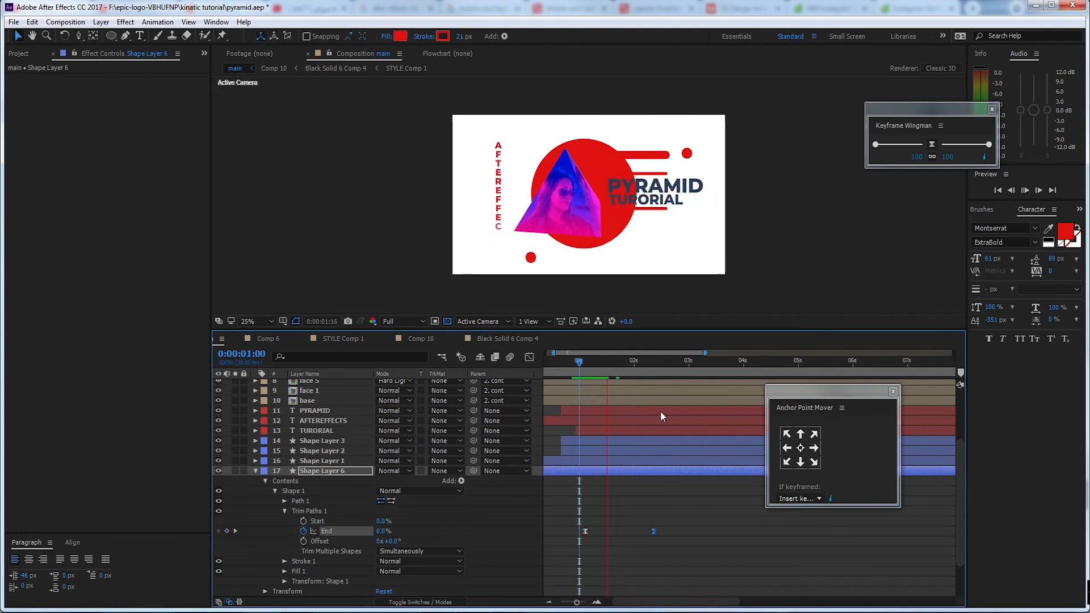
key("space")
key("j")
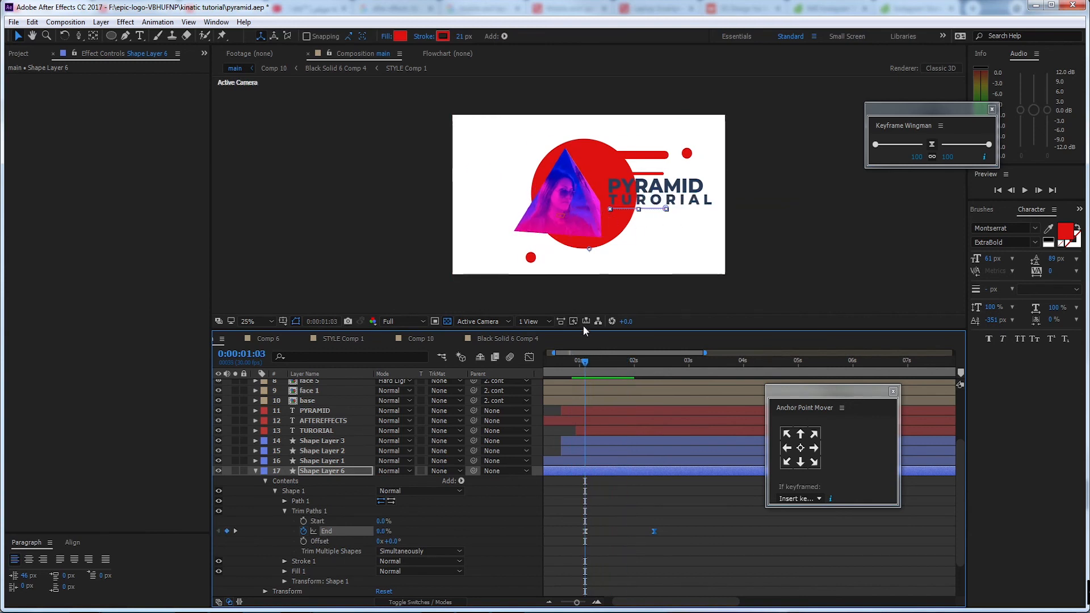
left_click_drag(585, 331, 590, 360)
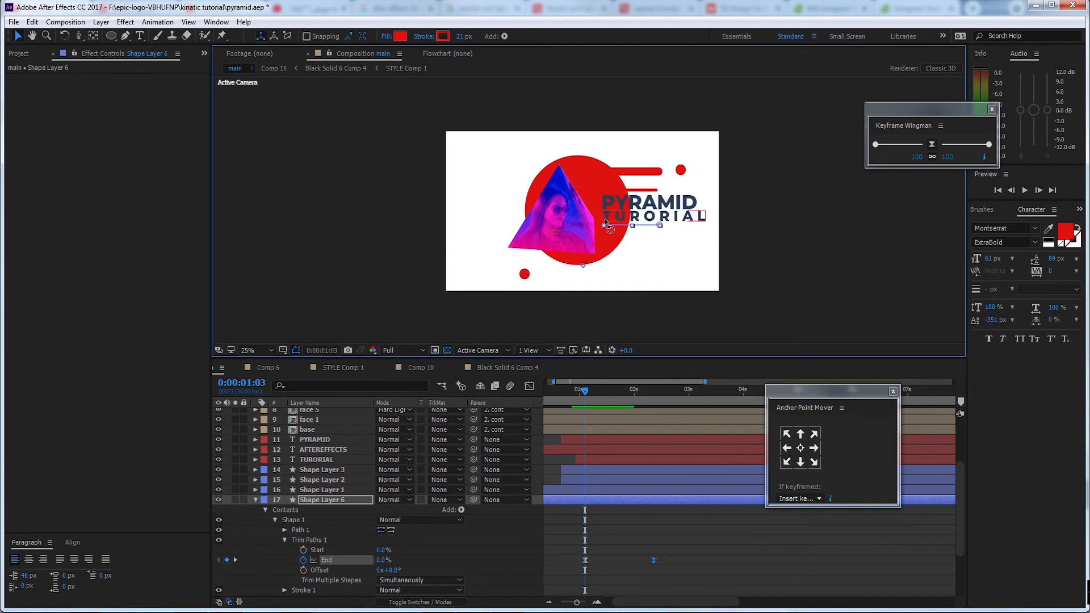
key("space")
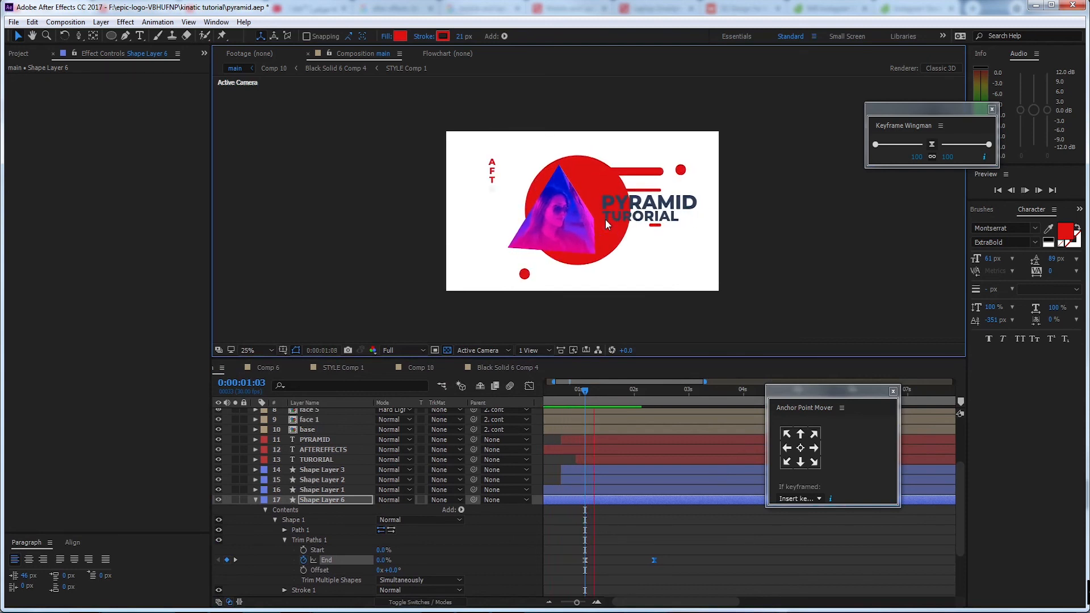